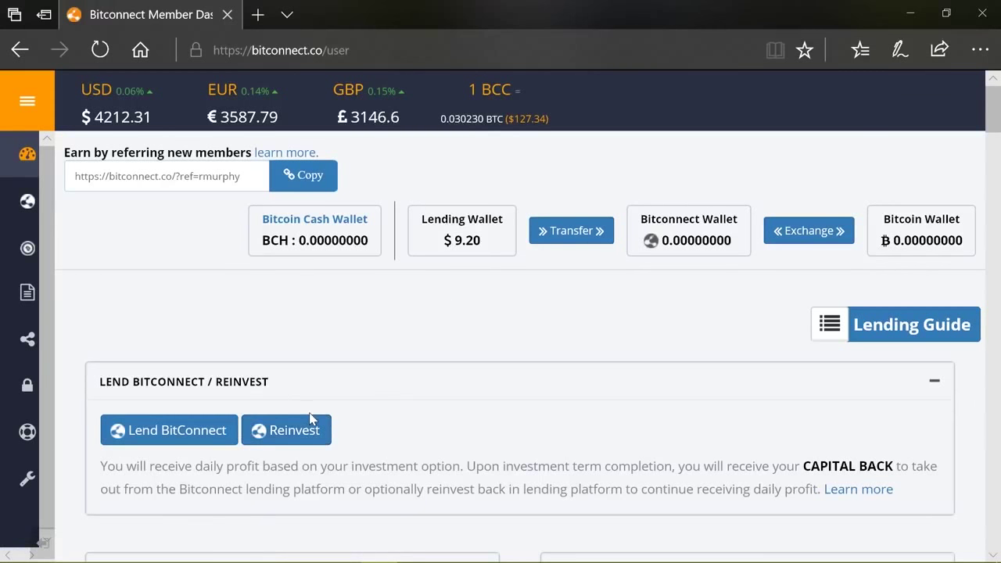
Open the saved Bitcoin volatility software page from the favorites in a new browser tab
{"action": "key", "text": "ctrl+l"}
{"action": "left_click", "coordinate": [258, 14]}
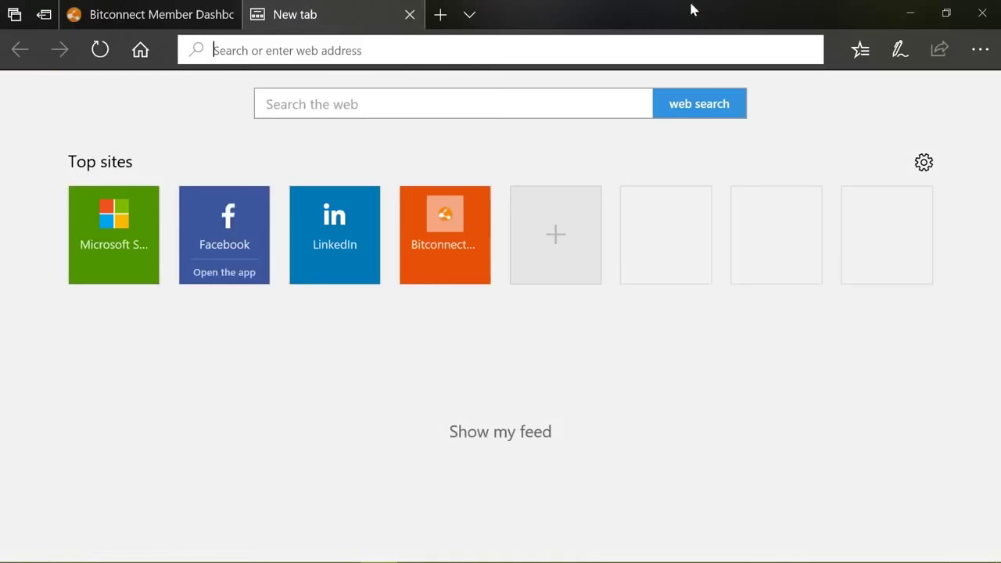
{"action": "left_click", "coordinate": [860, 49]}
{"action": "left_click", "coordinate": [749, 225]}
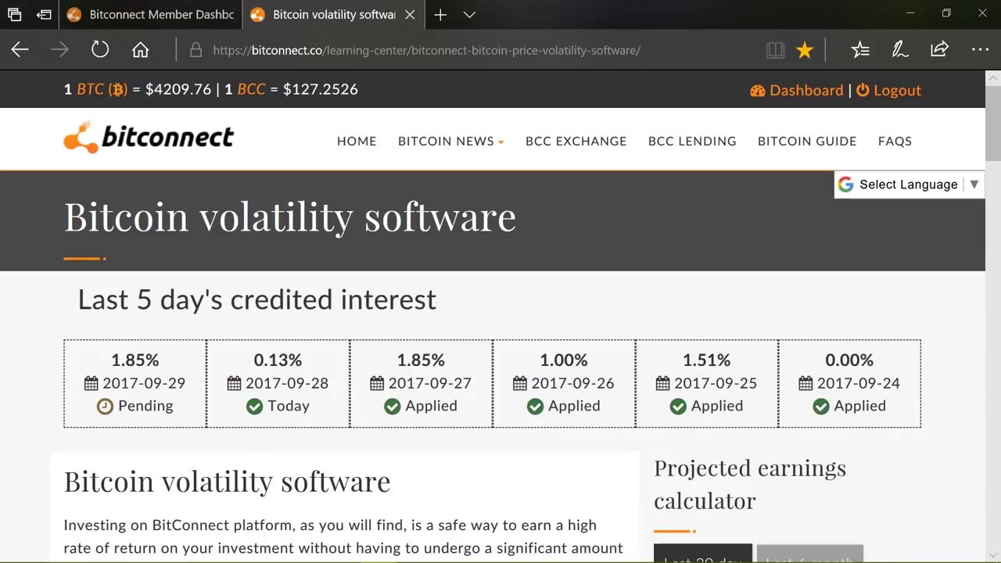
Calculate projected earnings from the last 7 day average rate with a principal of 100 USD and a term of 365 days
{"action": "scroll", "coordinate": [671, 399], "scroll_direction": "down", "scroll_amount": 2}
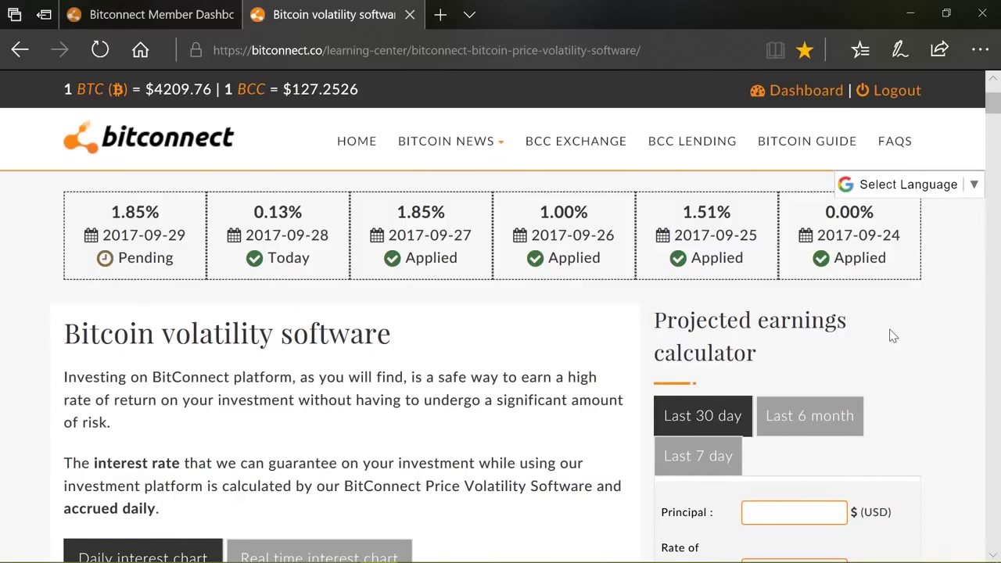
{"action": "scroll", "coordinate": [893, 336], "scroll_direction": "down", "scroll_amount": 2}
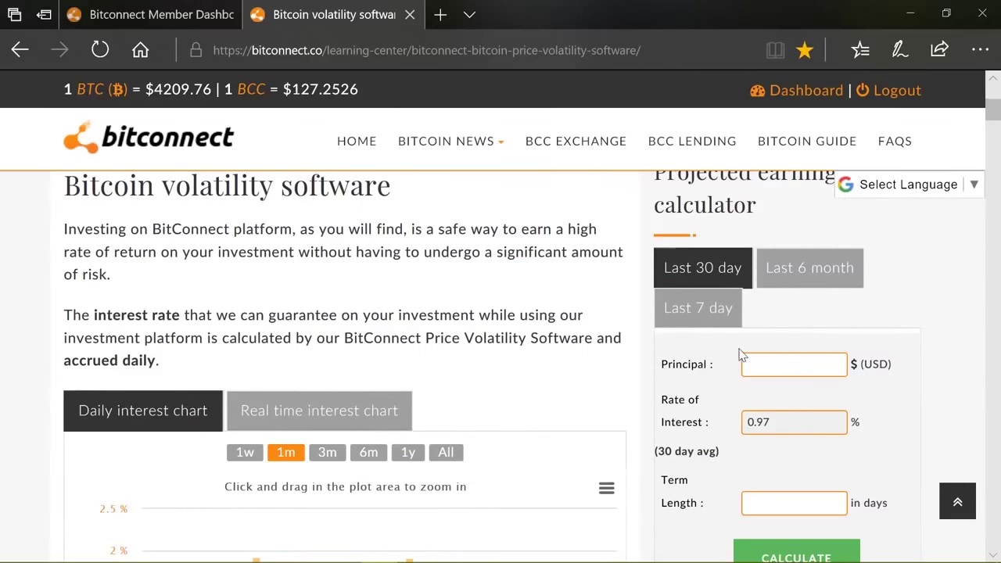
{"action": "left_click", "coordinate": [712, 307]}
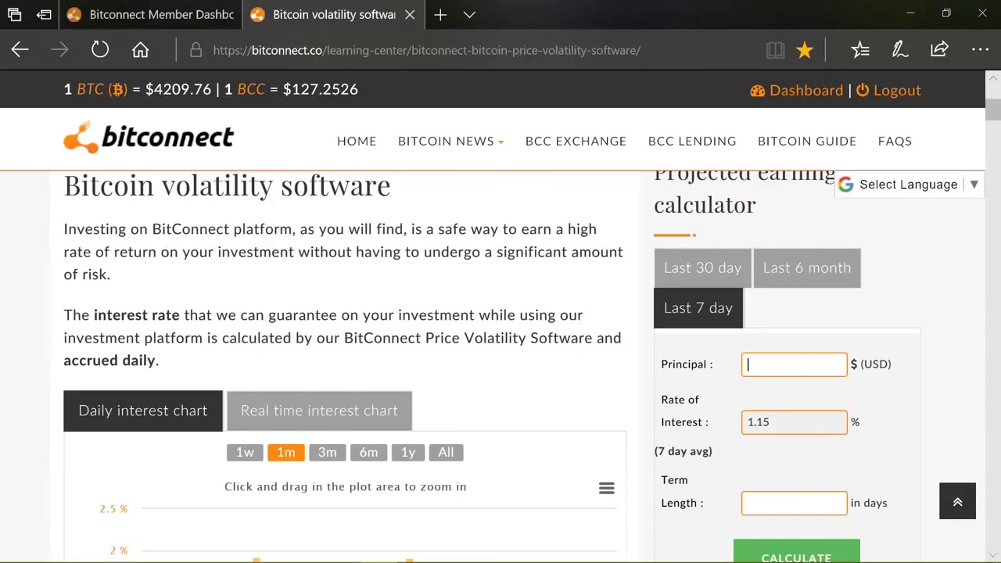
{"action": "left_click", "coordinate": [782, 334]}
{"action": "type", "text": "100"}
{"action": "left_click", "coordinate": [748, 503]}
{"action": "type", "text": "365"}
{"action": "scroll", "coordinate": [728, 485], "scroll_direction": "down", "scroll_amount": 2}
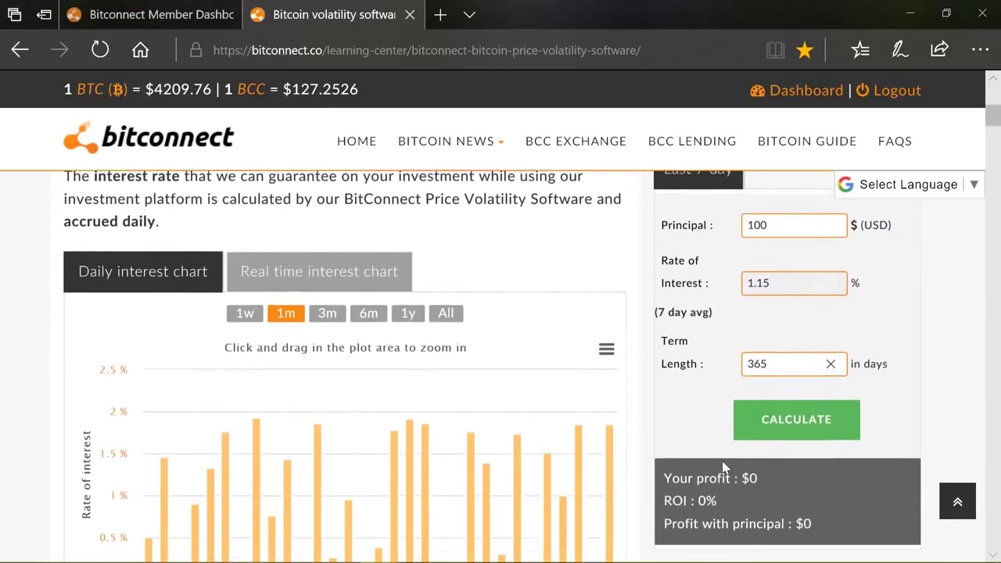
{"action": "left_click", "coordinate": [799, 413]}
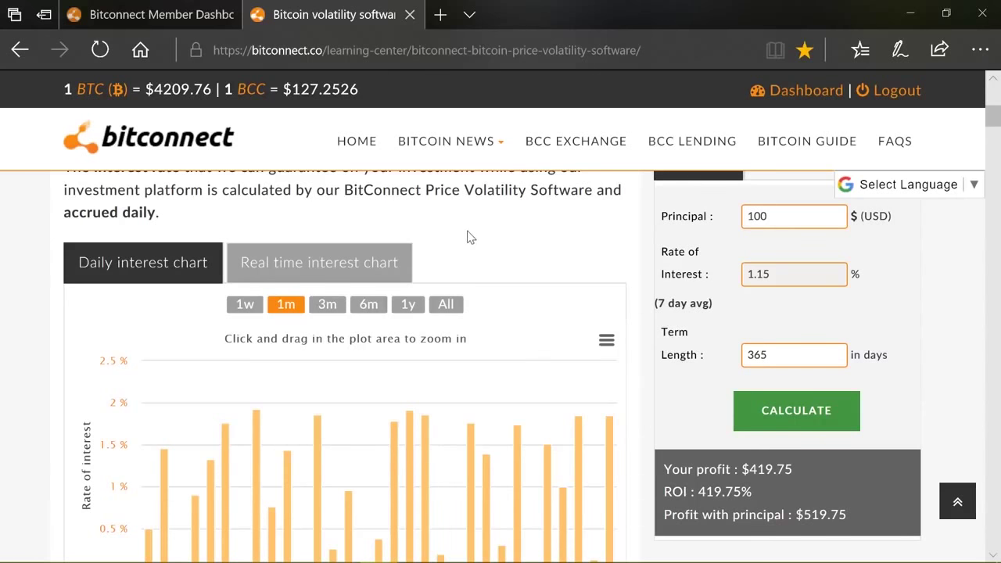
Switch to the Bitconnect Demo workbook in Excel and set the reinvestment option to Daily Re-Invest
{"action": "mouse_move", "coordinate": [593, 561]}
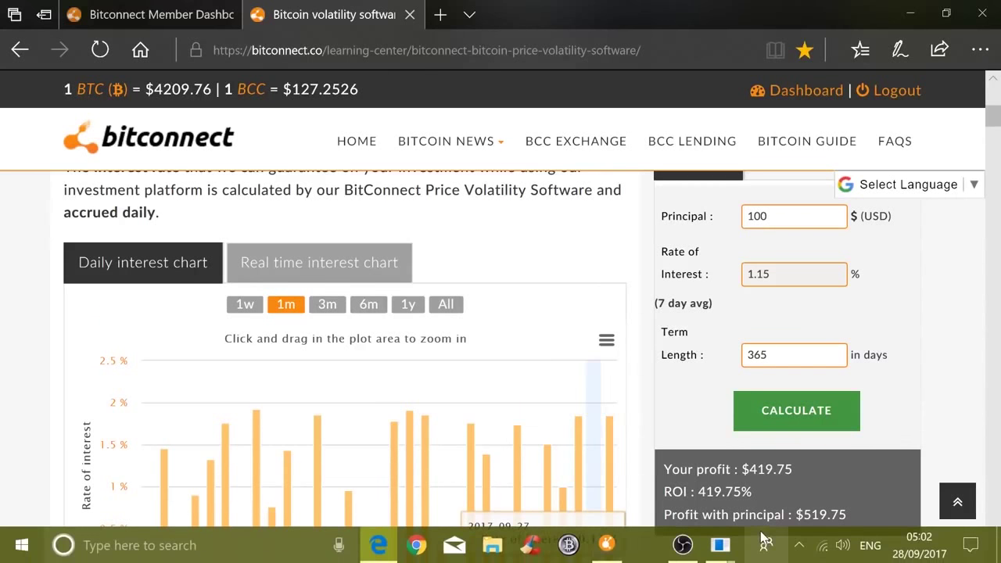
{"action": "mouse_move", "coordinate": [714, 557]}
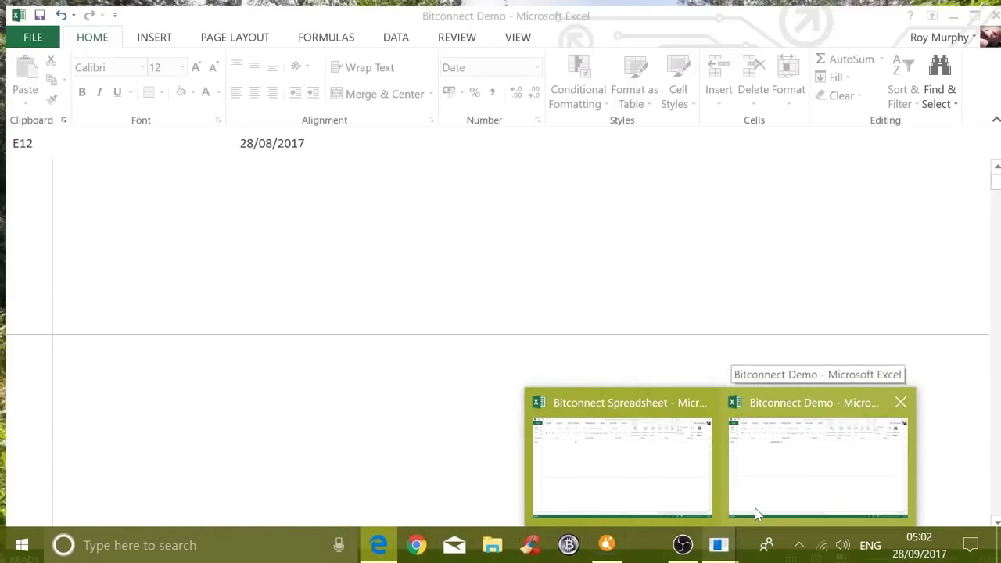
{"action": "left_click", "coordinate": [757, 516]}
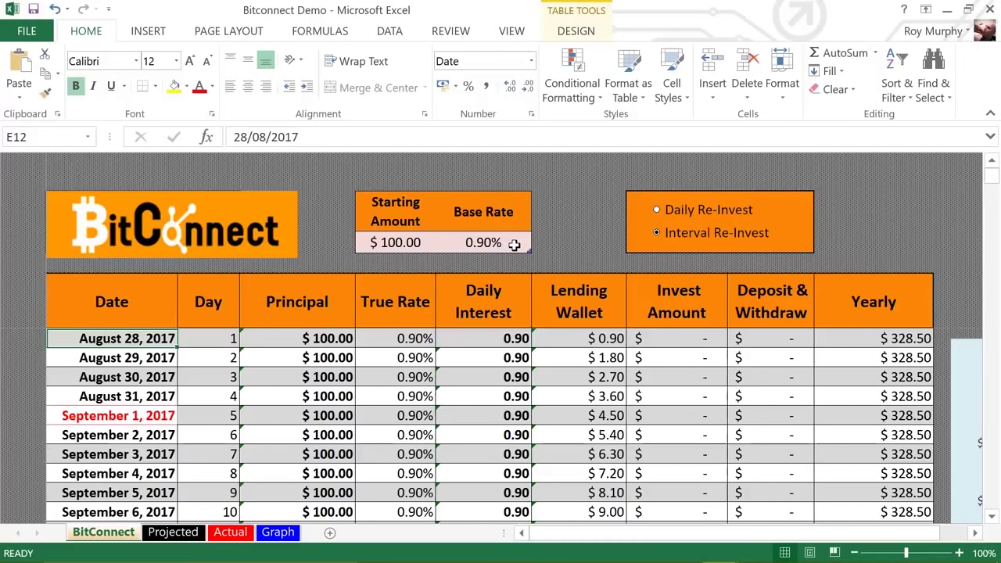
{"action": "left_click", "coordinate": [657, 210]}
Change the first date in the Date column to 28/09/2017 and fill the date series down the whole column
{"action": "double_click", "coordinate": [141, 342]}
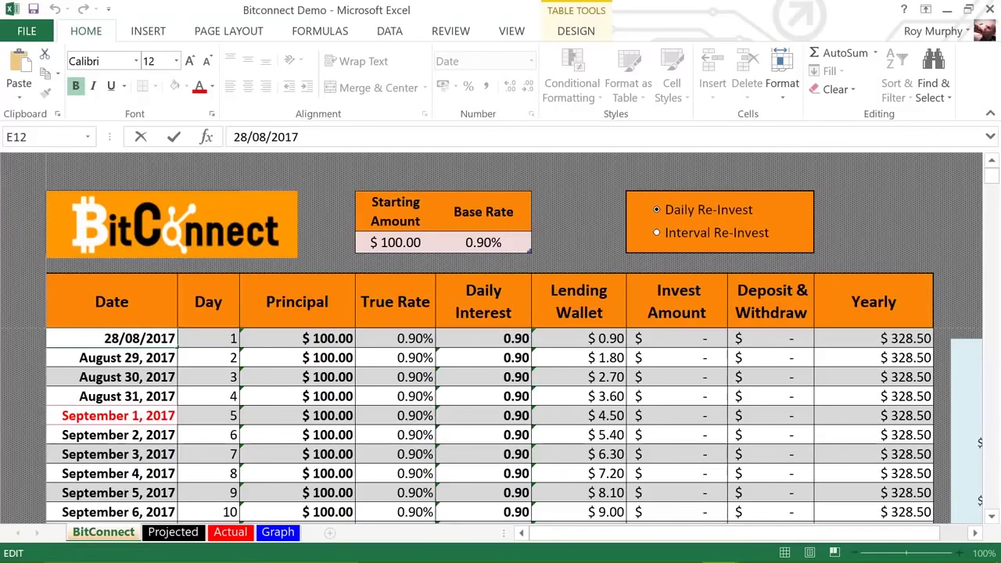
{"action": "key", "text": "BackSpace"}
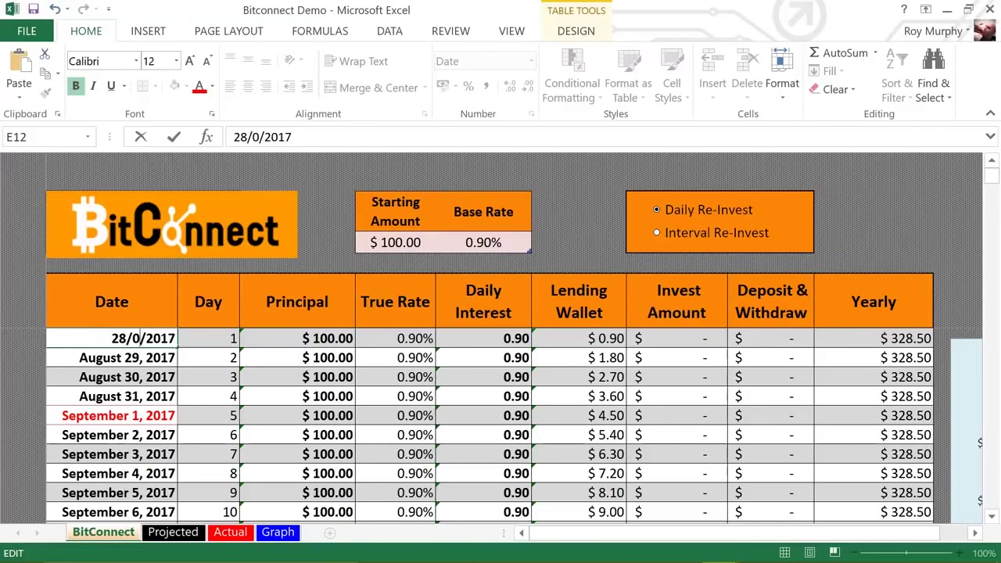
{"action": "type", "text": "9"}
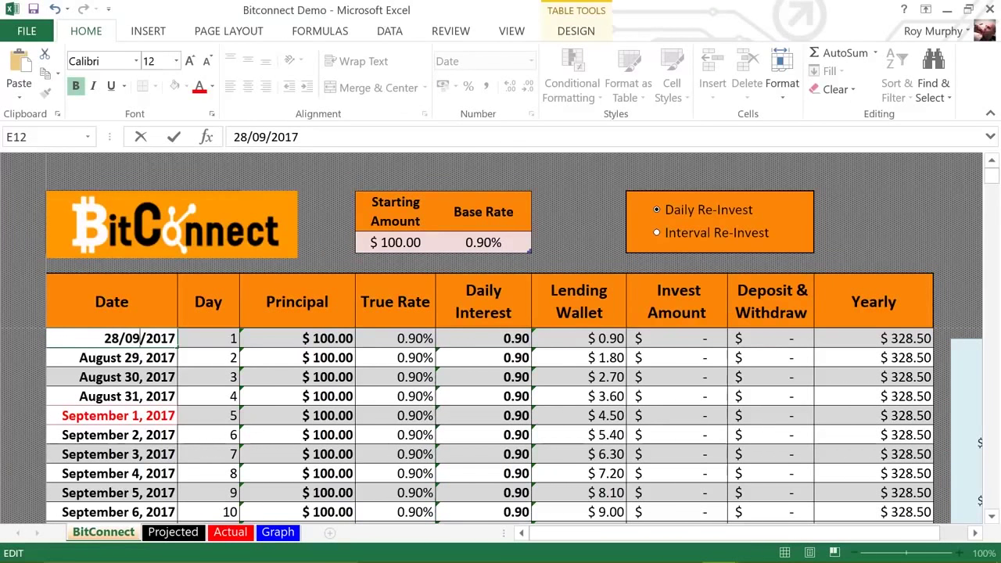
{"action": "key", "text": "Return"}
{"action": "left_click", "coordinate": [162, 338]}
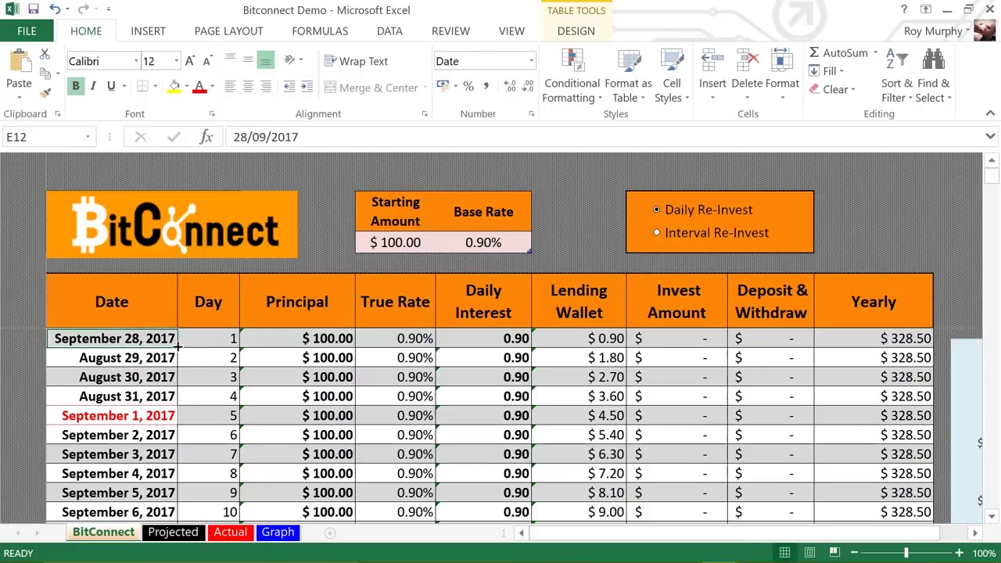
{"action": "double_click", "coordinate": [178, 348]}
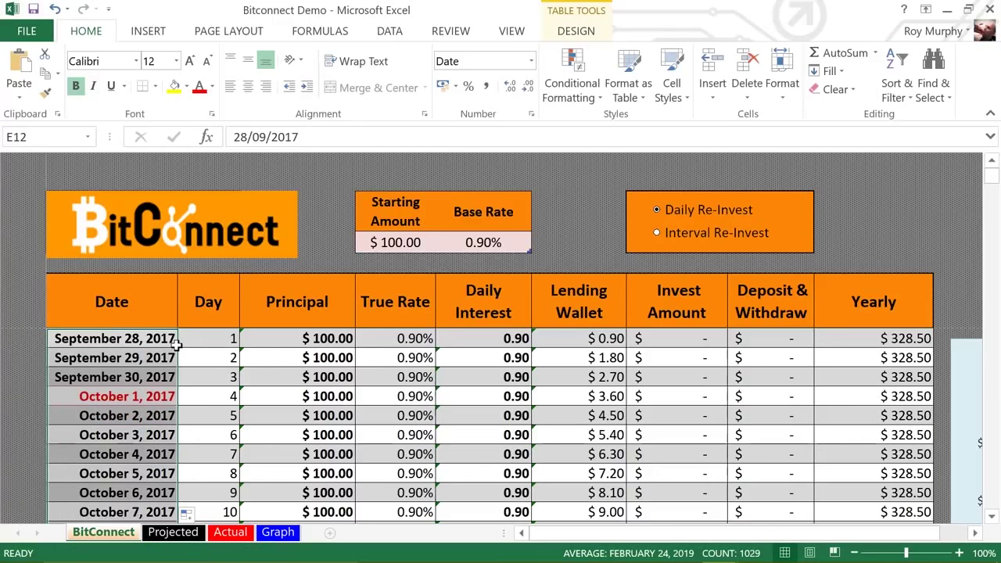
Examine how the principal grows over the first months, checking the Day and Principal cells for December 18, 2017
{"action": "left_click", "coordinate": [204, 416]}
{"action": "scroll", "coordinate": [201, 416], "scroll_direction": "down", "scroll_amount": 20}
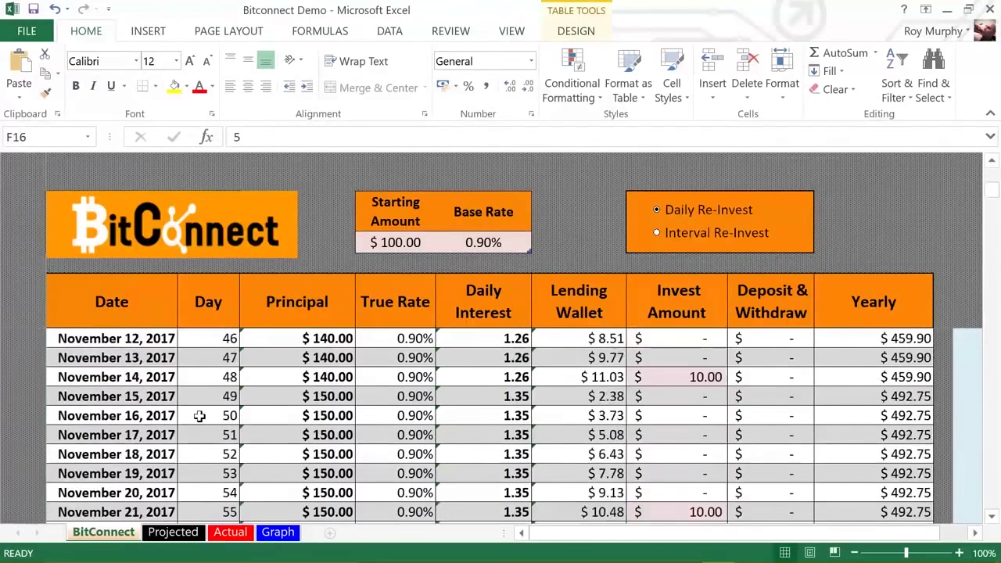
{"action": "scroll", "coordinate": [200, 416], "scroll_direction": "down", "scroll_amount": 7}
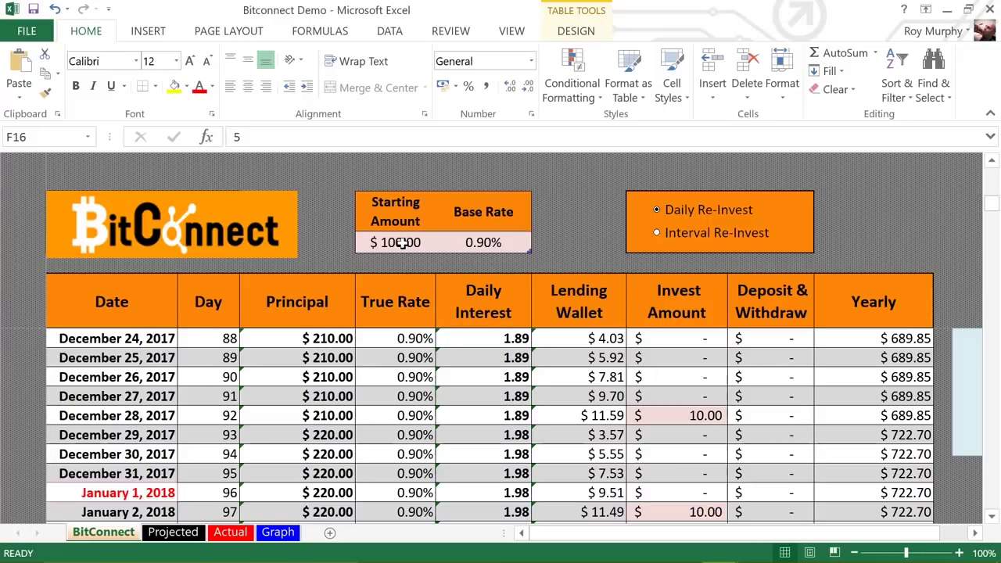
{"action": "scroll", "coordinate": [332, 418], "scroll_direction": "up", "scroll_amount": 3}
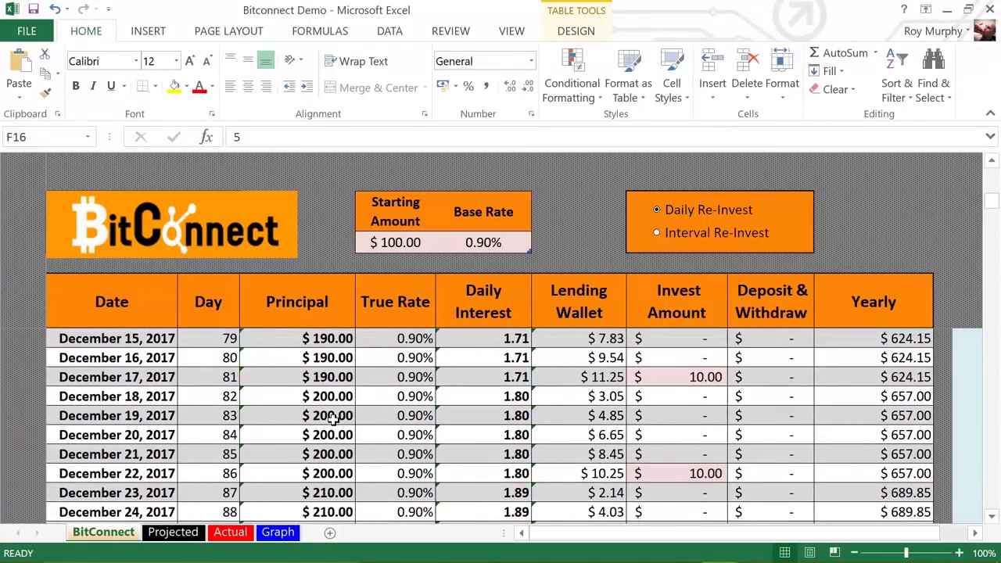
{"action": "left_click", "coordinate": [321, 396]}
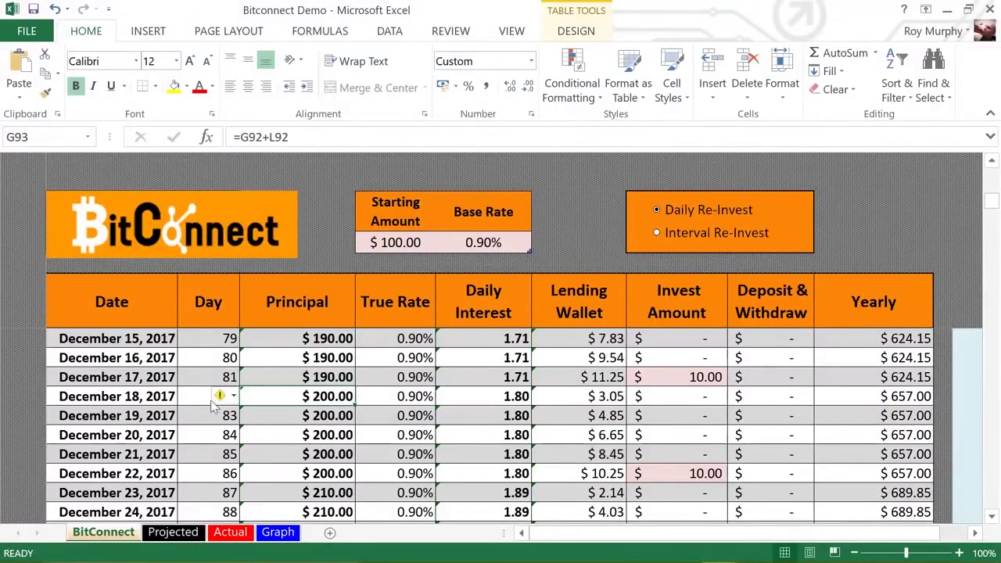
{"action": "left_click", "coordinate": [198, 399]}
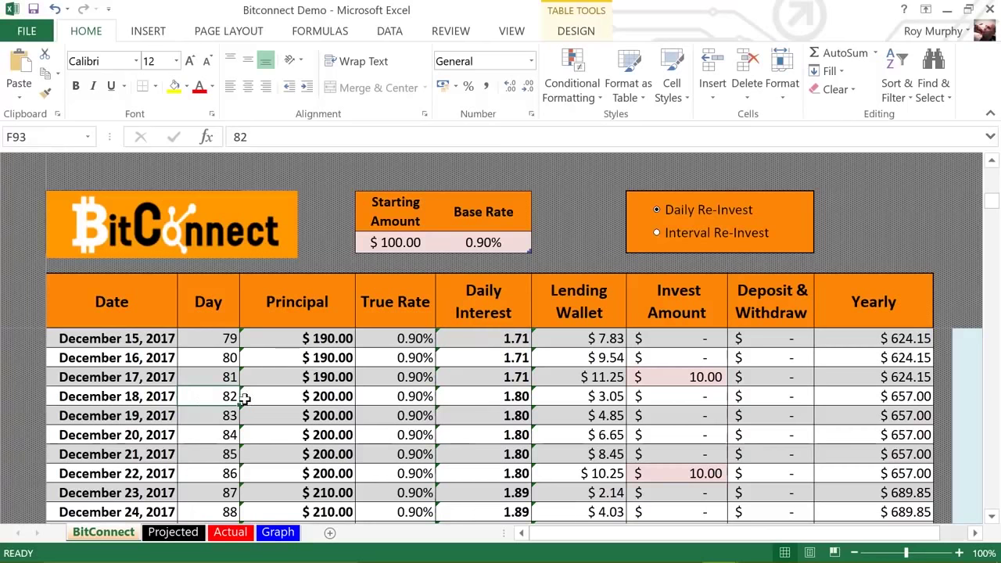
{"action": "left_click", "coordinate": [251, 396]}
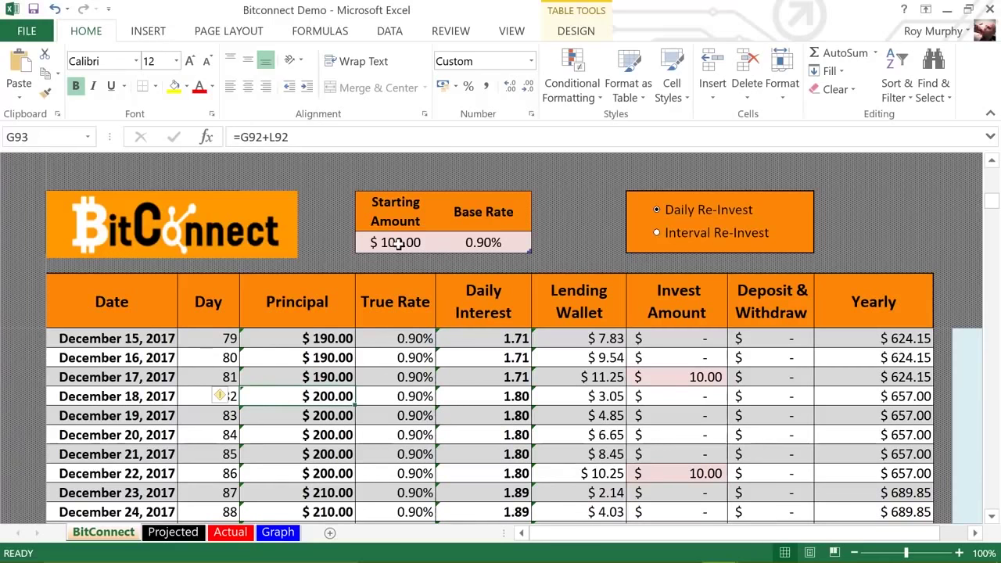
{"action": "left_click", "coordinate": [363, 394]}
{"action": "left_click", "coordinate": [321, 399]}
Examine the Day, Principal, Daily Interest and Yearly values in the July 23, 2018 row
{"action": "scroll", "coordinate": [321, 399], "scroll_direction": "down", "scroll_amount": 18}
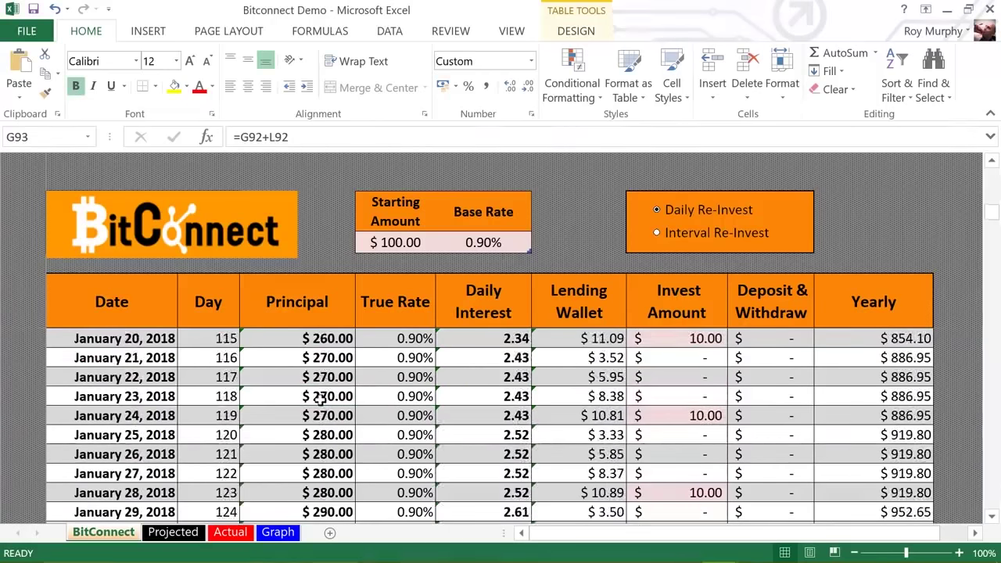
{"action": "scroll", "coordinate": [321, 398], "scroll_direction": "down", "scroll_amount": 20}
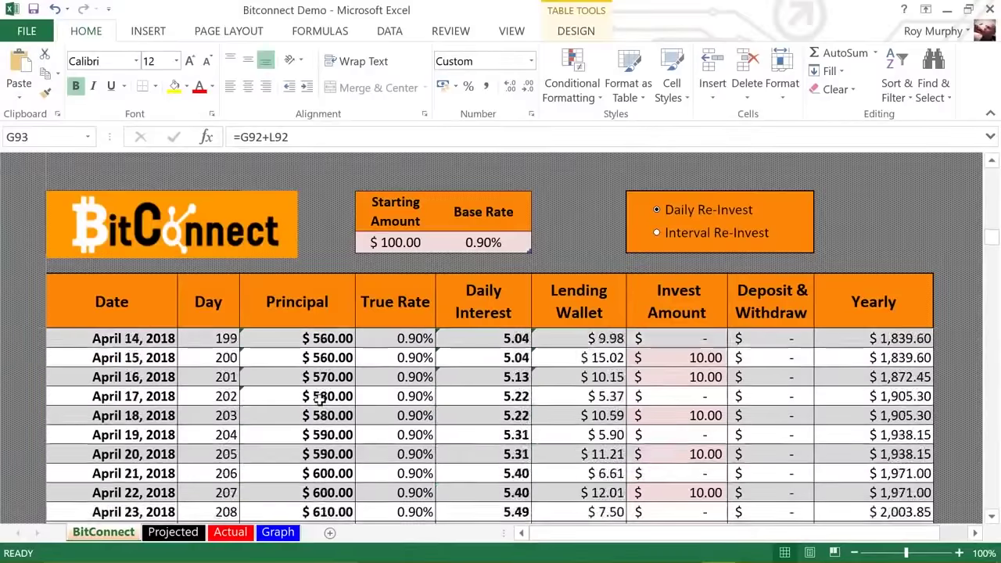
{"action": "scroll", "coordinate": [321, 399], "scroll_direction": "down", "scroll_amount": 20}
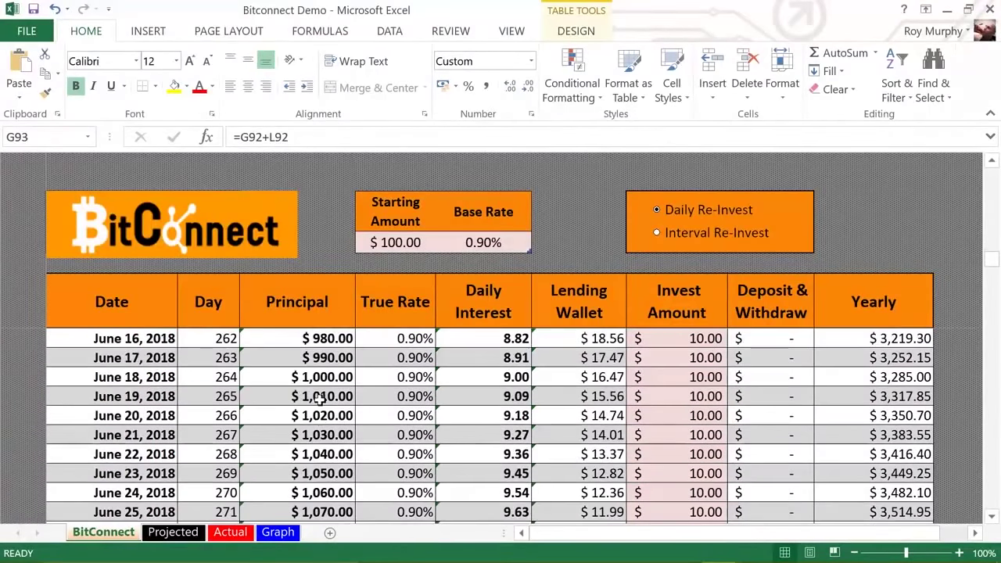
{"action": "scroll", "coordinate": [322, 399], "scroll_direction": "down", "scroll_amount": 5}
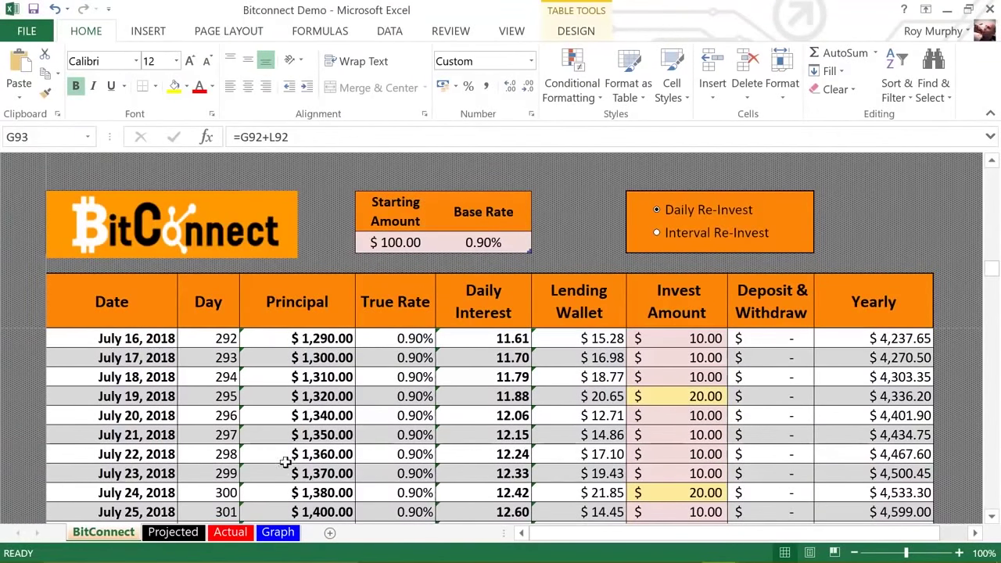
{"action": "left_click", "coordinate": [285, 477]}
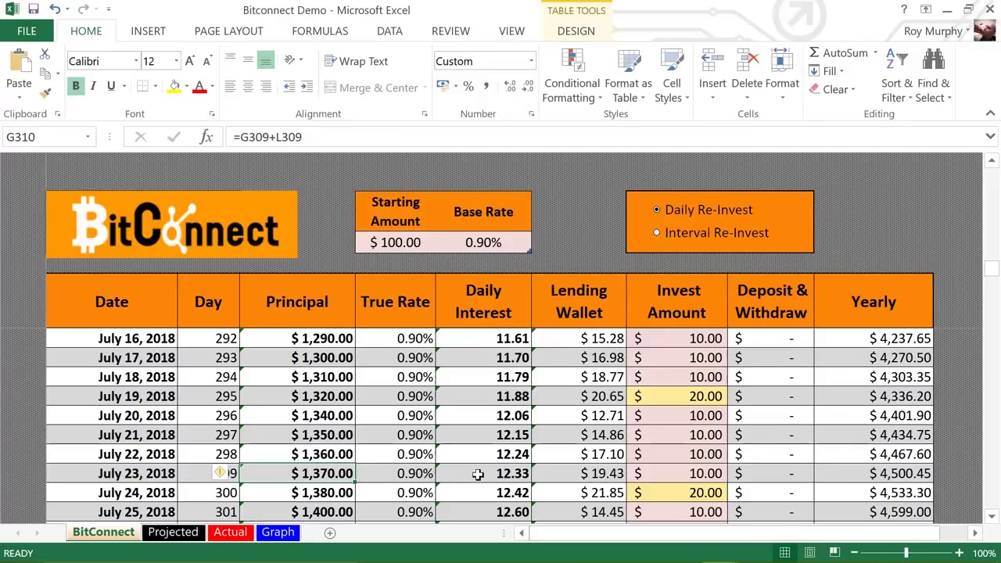
{"action": "key", "text": "Right"}
{"action": "key", "text": "Right"}
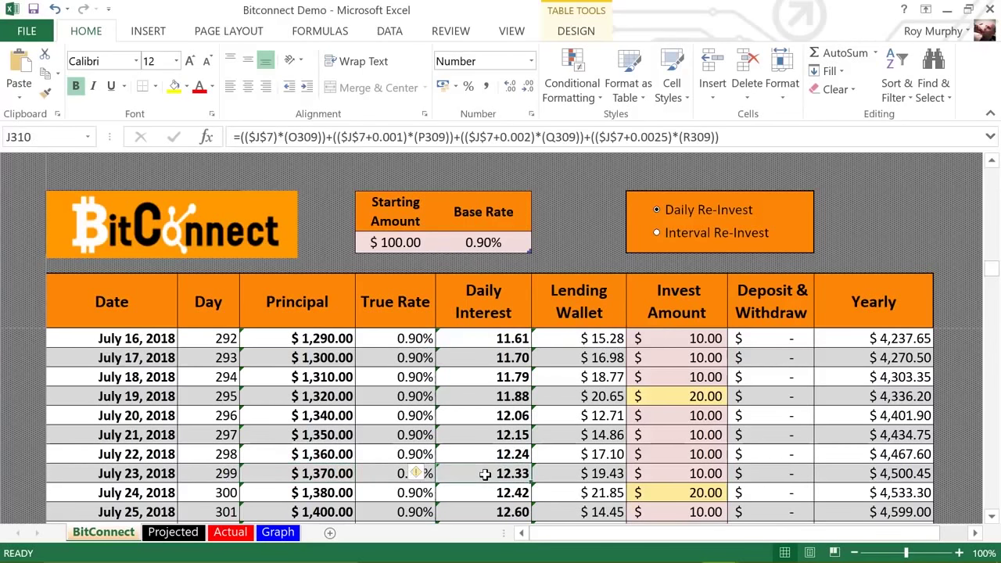
{"action": "left_click", "coordinate": [220, 473]}
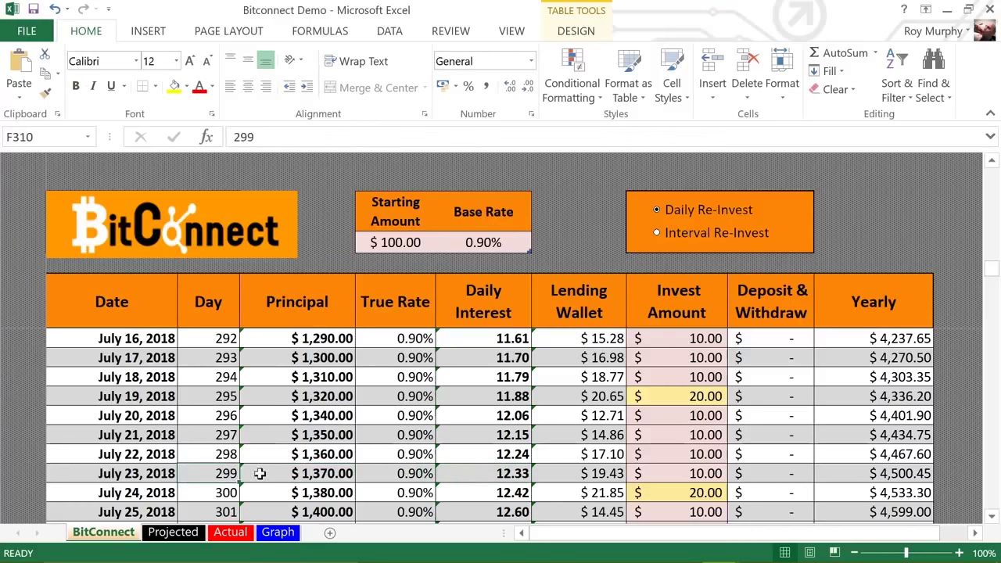
{"action": "key", "text": "Right"}
{"action": "key", "text": "Right"}
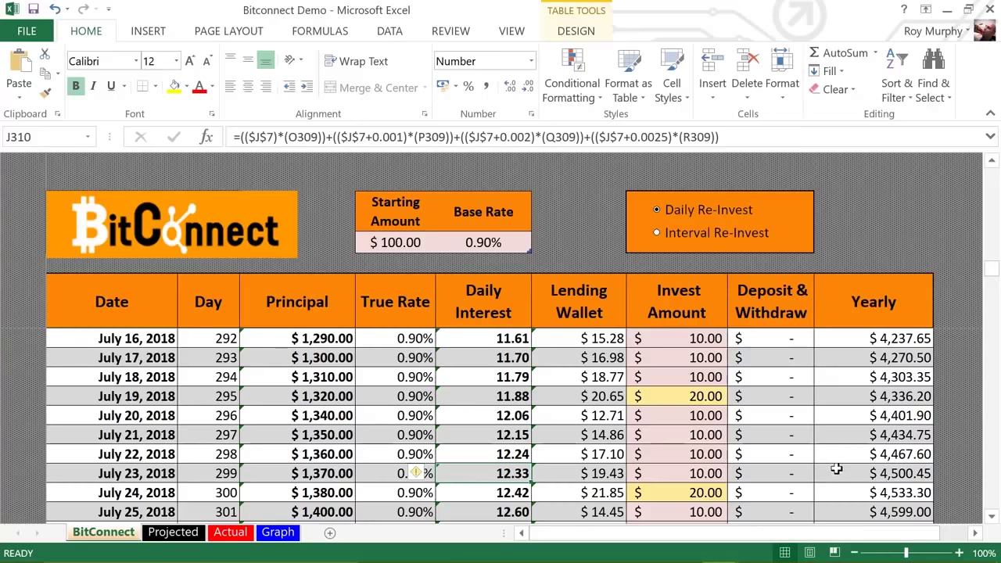
{"action": "left_click", "coordinate": [871, 473]}
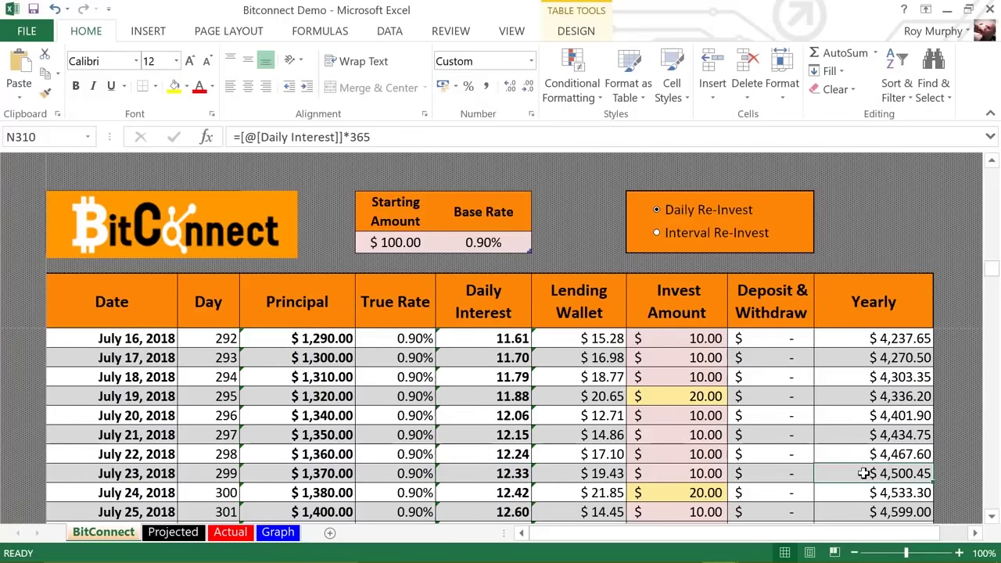
Return to the start of the projection and check the first Invest Amount entry, on October 9, 2017
{"action": "scroll", "coordinate": [681, 467], "scroll_direction": "up", "scroll_amount": 6}
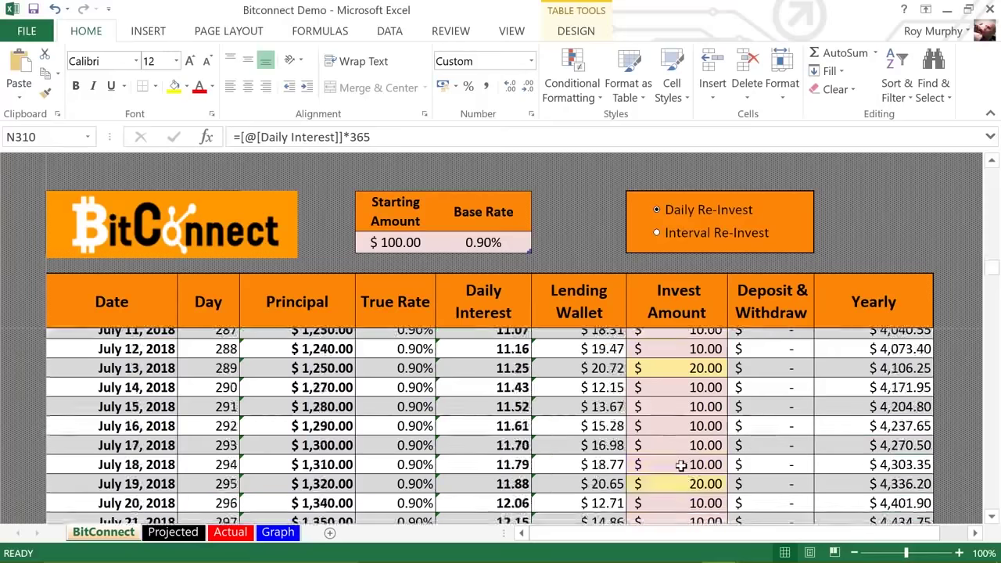
{"action": "scroll", "coordinate": [682, 467], "scroll_direction": "up", "scroll_amount": 20}
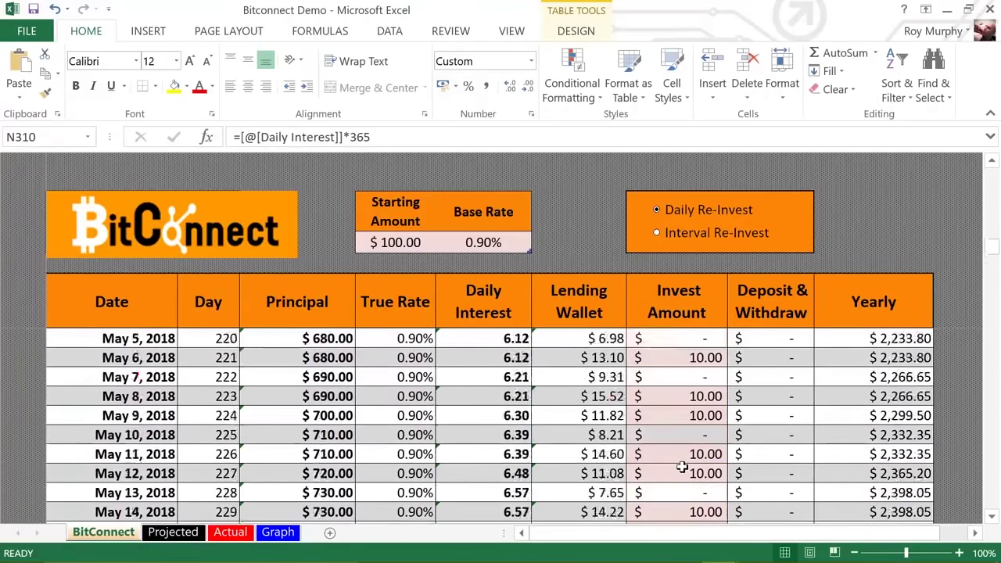
{"action": "scroll", "coordinate": [683, 467], "scroll_direction": "up", "scroll_amount": 20}
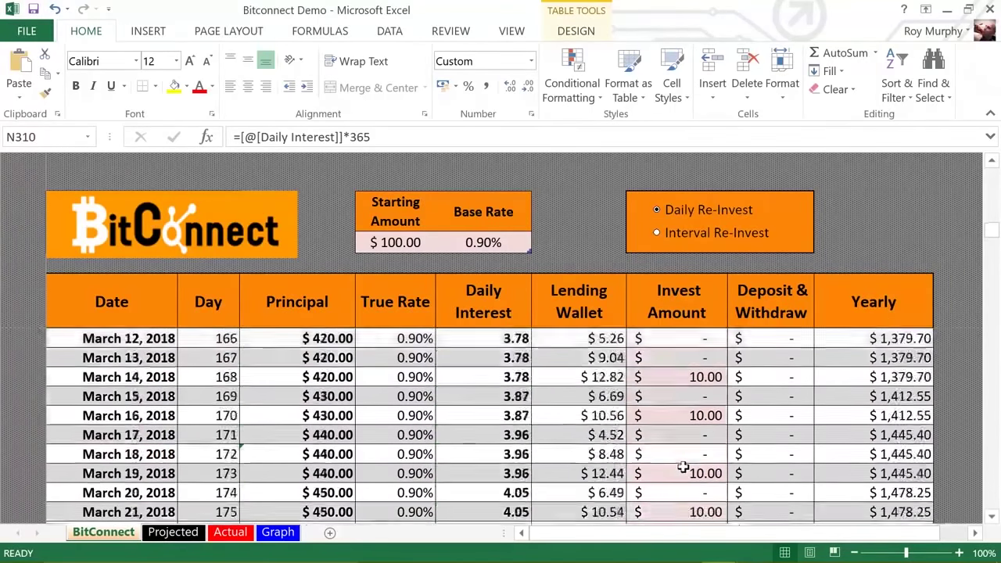
{"action": "scroll", "coordinate": [682, 467], "scroll_direction": "up", "scroll_amount": 20}
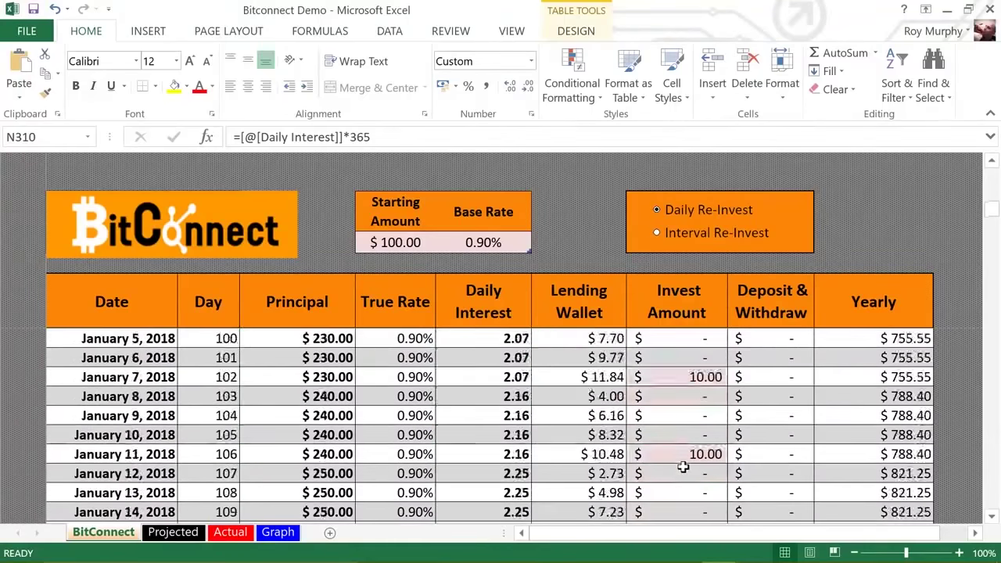
{"action": "scroll", "coordinate": [683, 467], "scroll_direction": "up", "scroll_amount": 19}
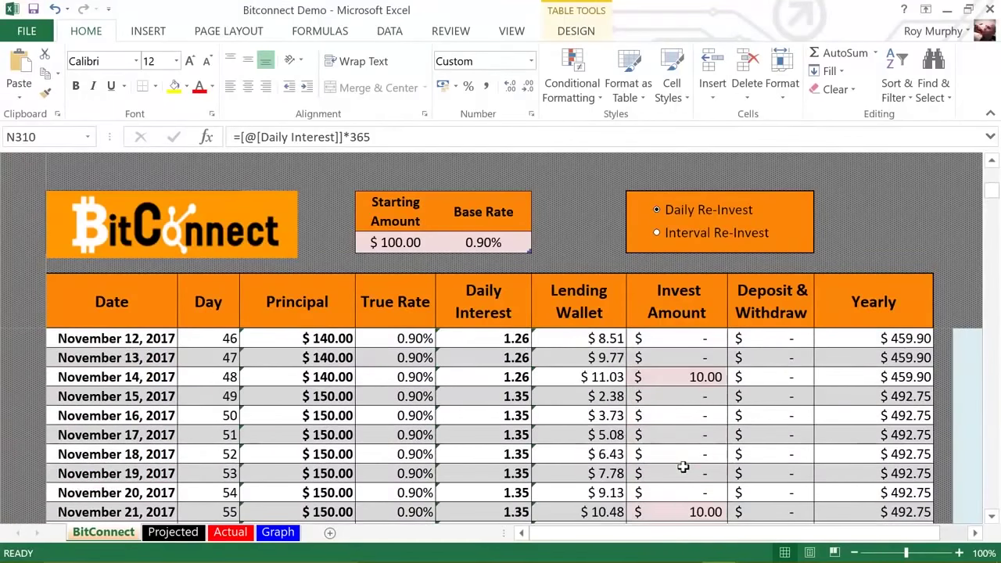
{"action": "scroll", "coordinate": [683, 467], "scroll_direction": "up", "scroll_amount": 8}
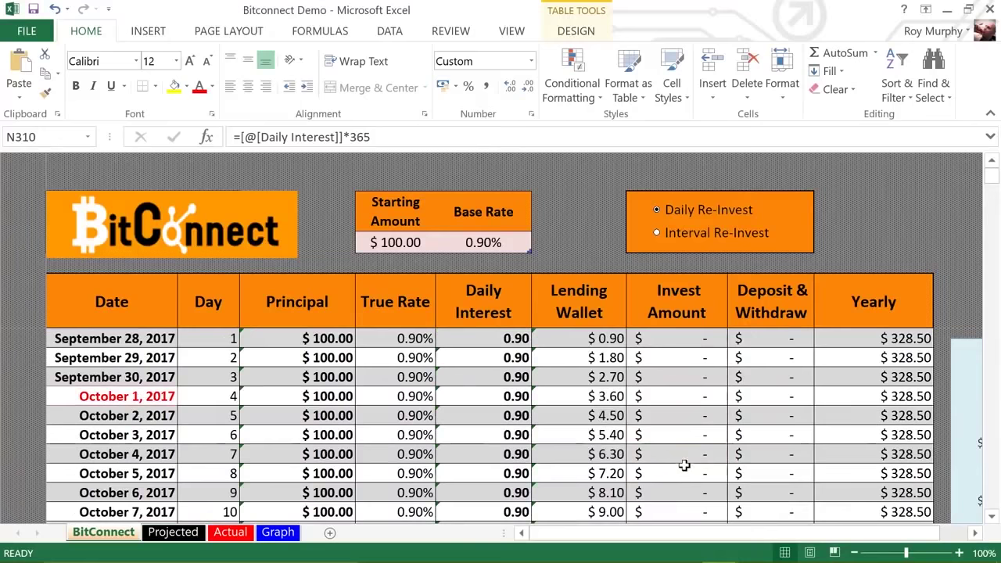
{"action": "scroll", "coordinate": [671, 404], "scroll_direction": "down", "scroll_amount": 5}
{"action": "scroll", "coordinate": [671, 404], "scroll_direction": "up", "scroll_amount": 3}
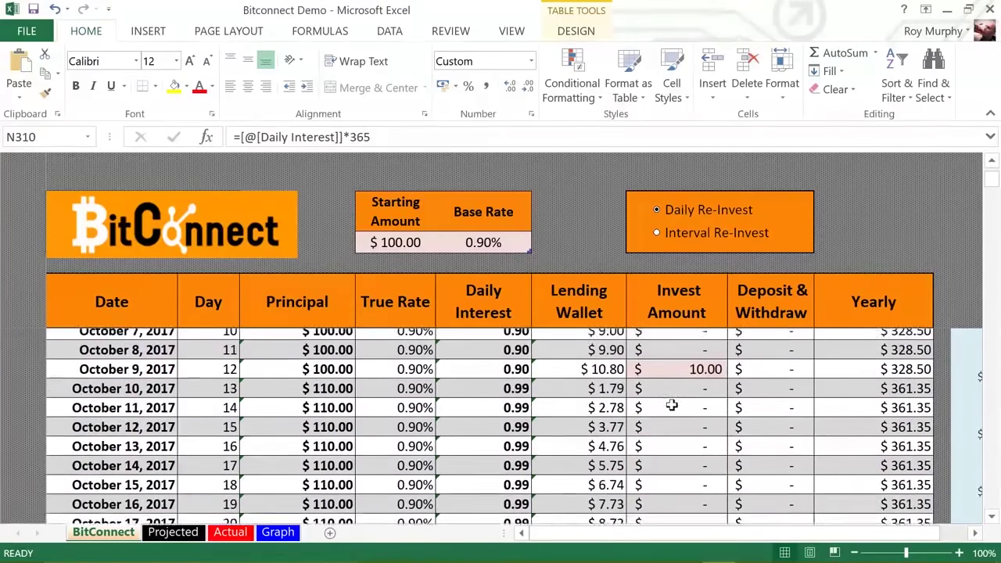
{"action": "scroll", "coordinate": [671, 405], "scroll_direction": "up", "scroll_amount": 1}
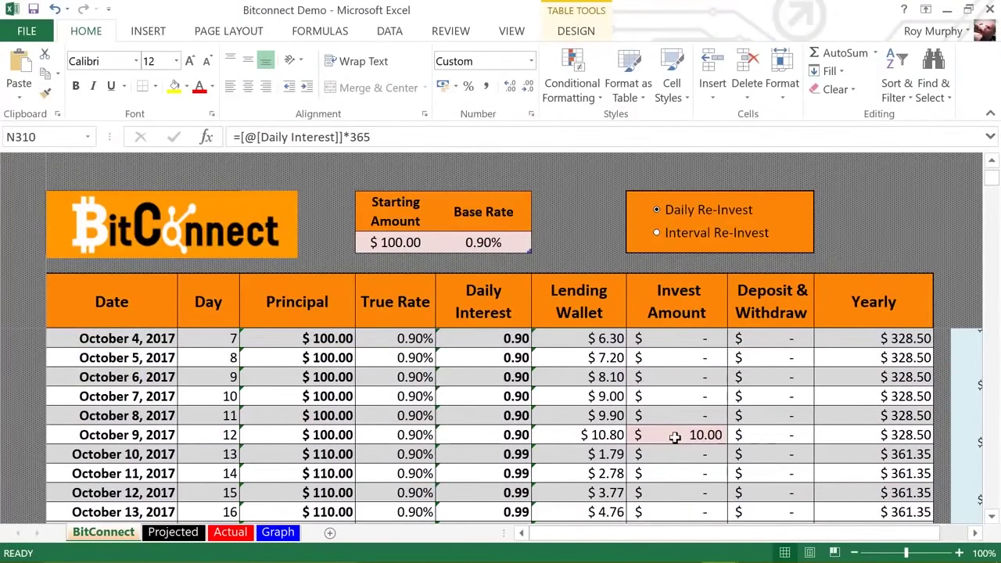
{"action": "left_click", "coordinate": [672, 441]}
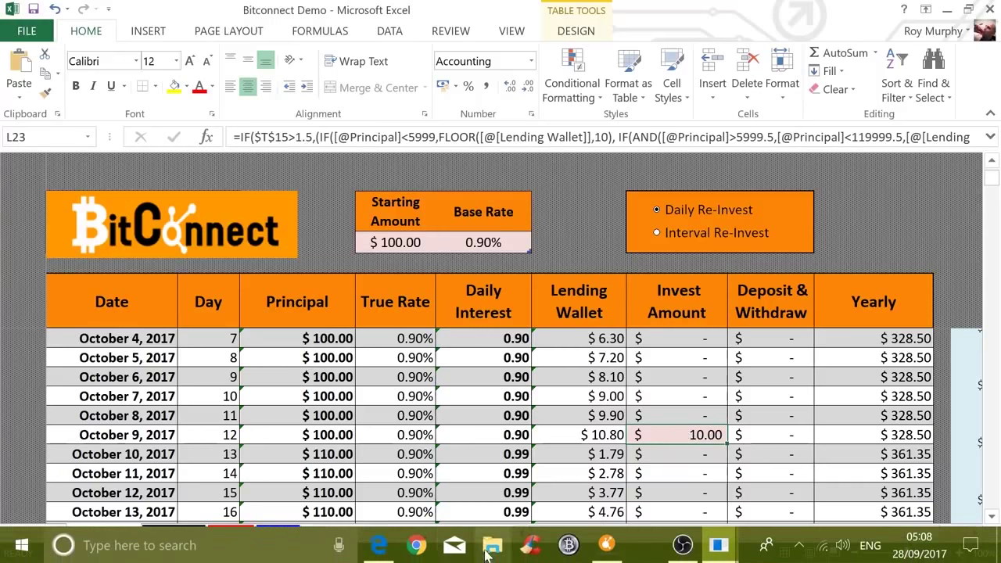
Switch to the BitConnect site in Edge and open the lending wallet's Reinvest form from the member dashboard
{"action": "left_click", "coordinate": [379, 545]}
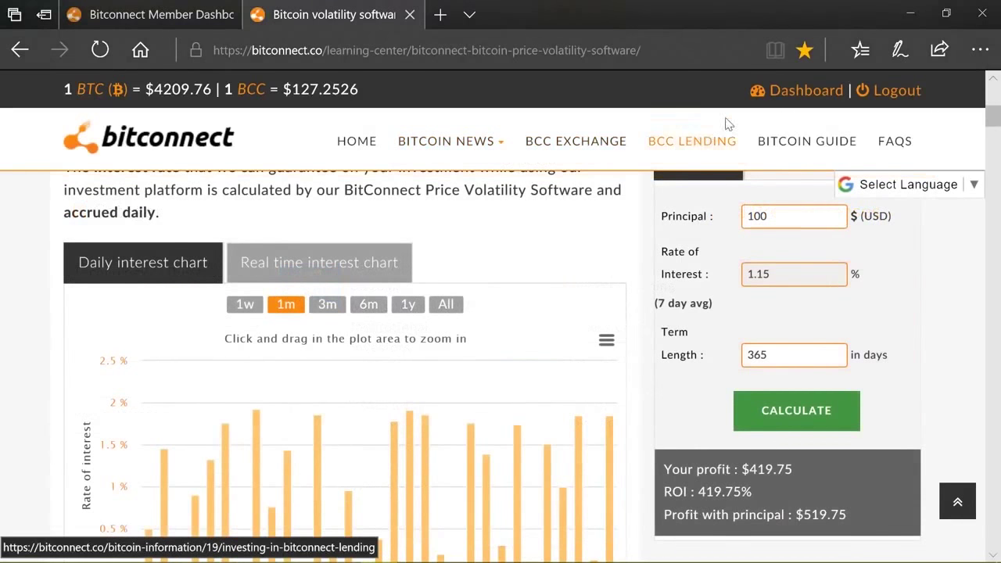
{"action": "left_click", "coordinate": [769, 94]}
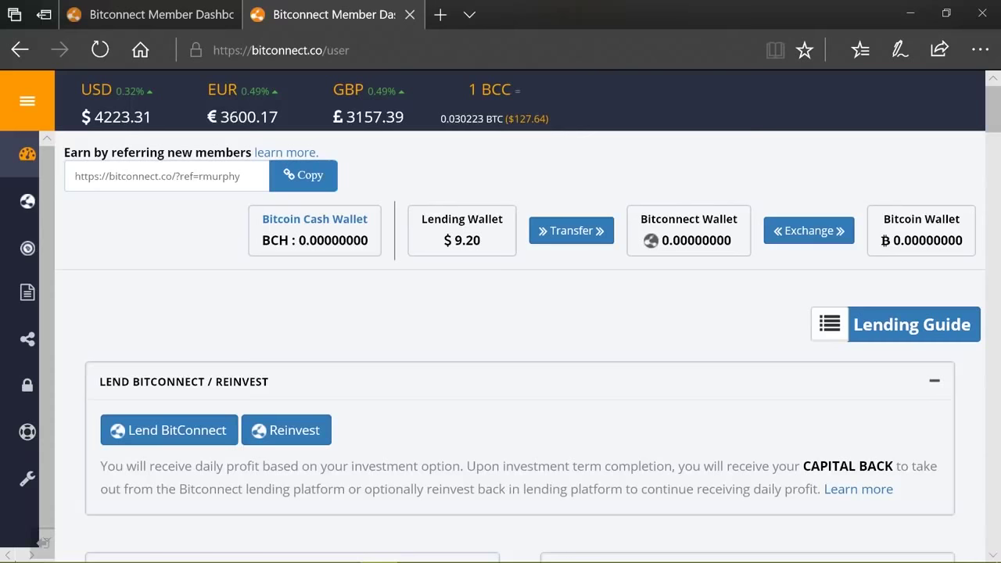
{"action": "left_click", "coordinate": [312, 437]}
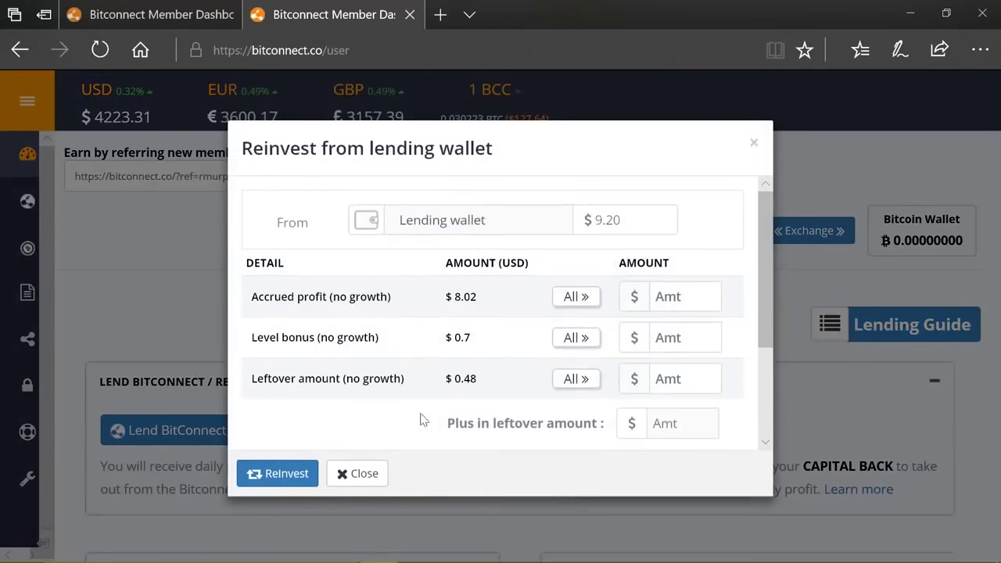
Fill the reinvest form with the full accrued profit, level bonus and leftover amount, and close it without reinvesting
{"action": "left_click", "coordinate": [593, 297]}
{"action": "left_click", "coordinate": [576, 337]}
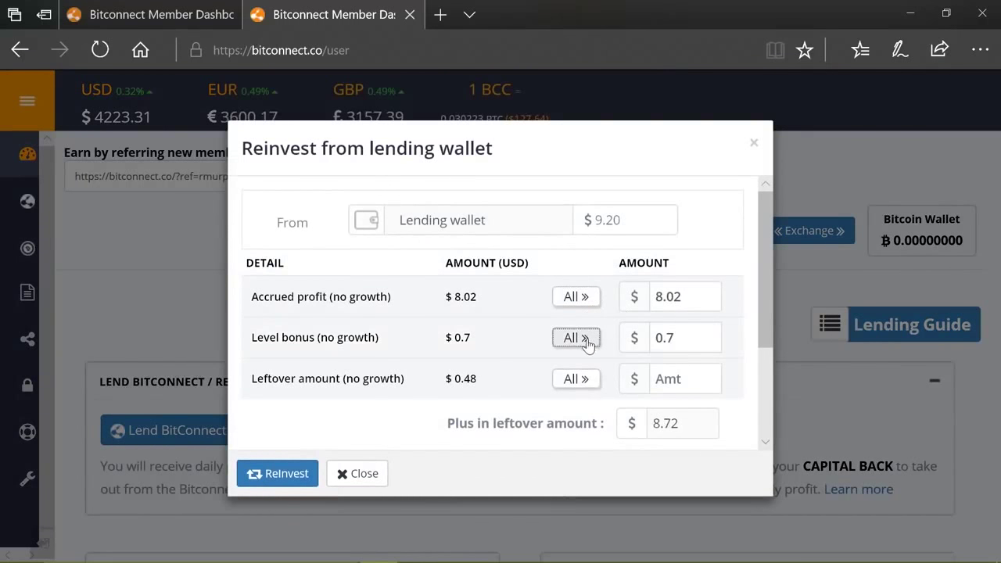
{"action": "left_click", "coordinate": [575, 380]}
{"action": "scroll", "coordinate": [575, 383], "scroll_direction": "down", "scroll_amount": 1}
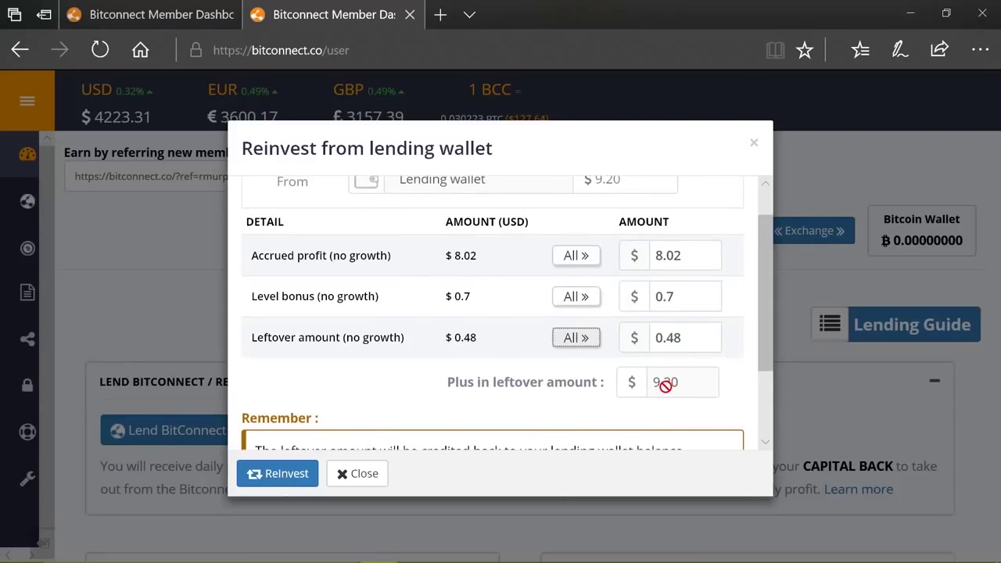
{"action": "left_click", "coordinate": [382, 476]}
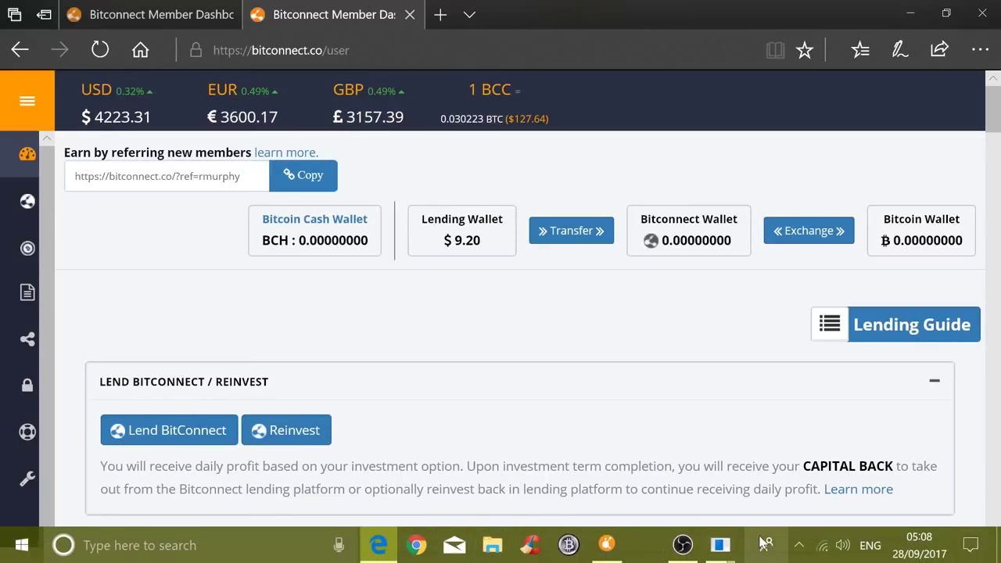
Switch back to the Bitconnect Demo workbook in Excel
{"action": "mouse_move", "coordinate": [736, 550]}
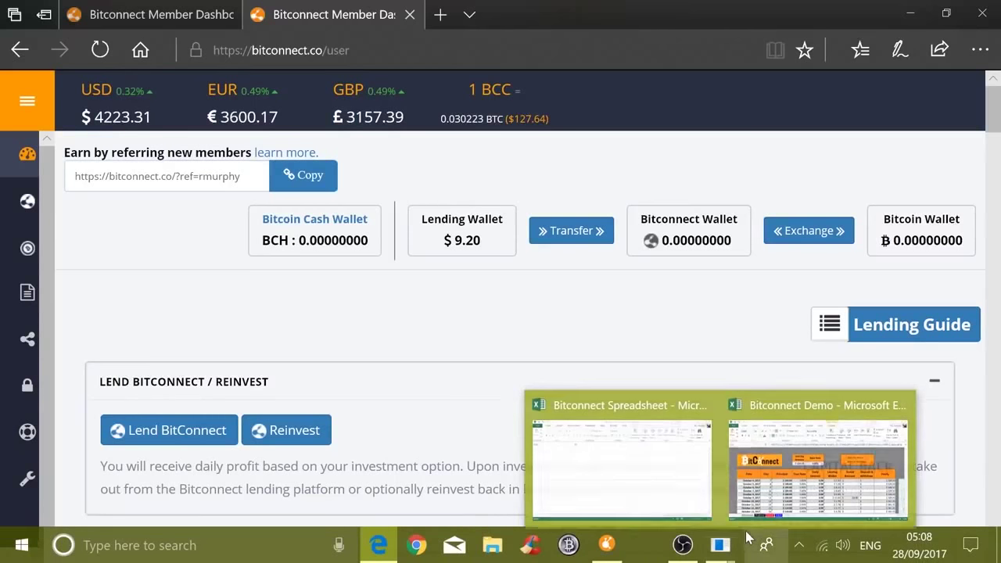
{"action": "left_click", "coordinate": [767, 545]}
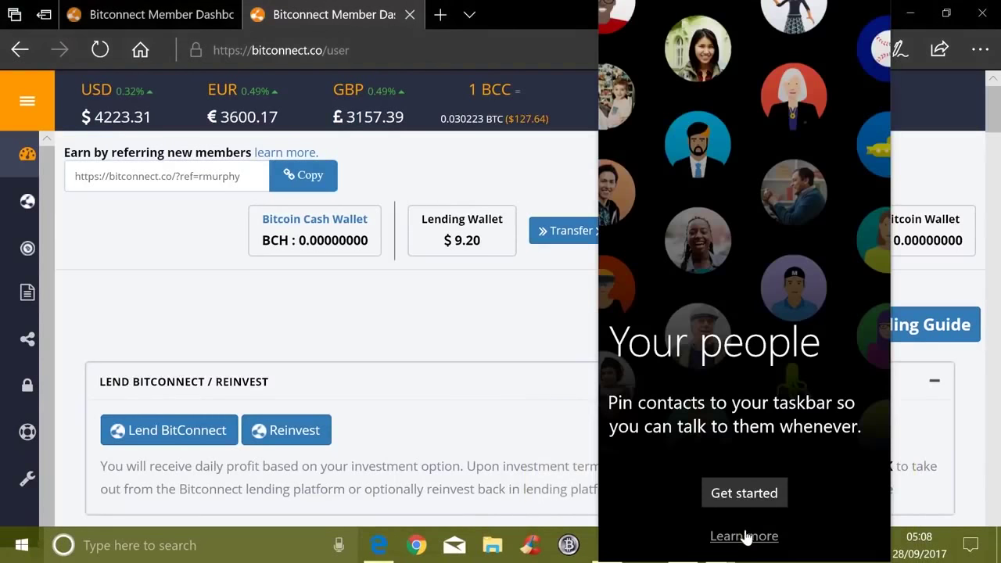
{"action": "left_click", "coordinate": [459, 283]}
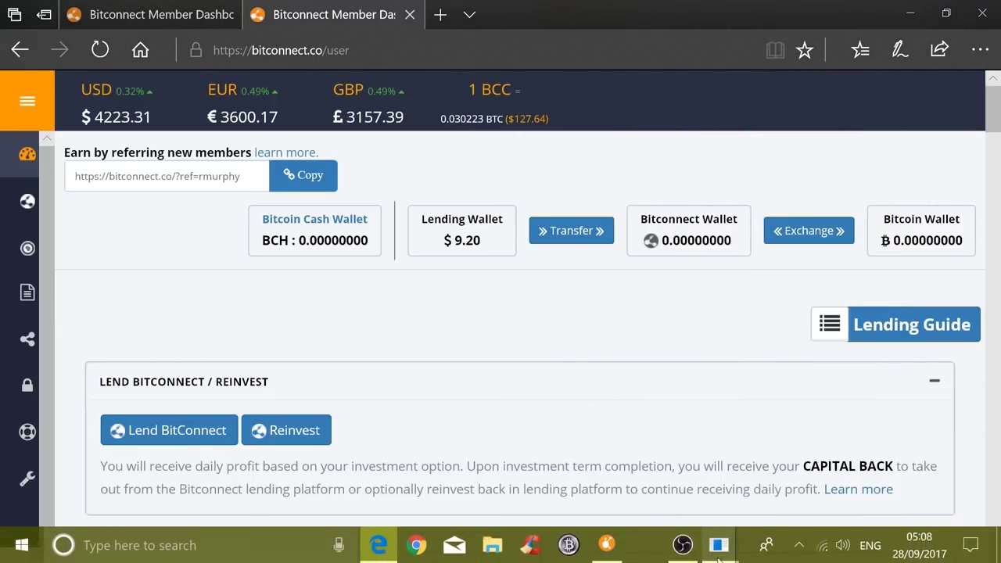
{"action": "mouse_move", "coordinate": [719, 546]}
{"action": "left_click", "coordinate": [775, 493]}
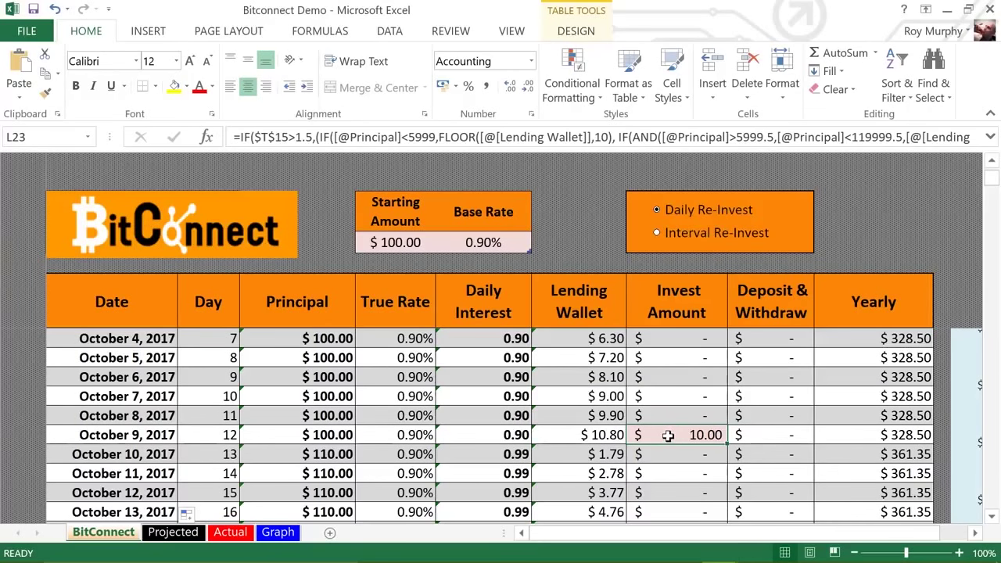
Examine the Lending Wallet and Invest Amount for October 19, 2017, and the next day's Daily Interest and Lending Wallet
{"action": "scroll", "coordinate": [668, 435], "scroll_direction": "down", "scroll_amount": 2}
{"action": "scroll", "coordinate": [667, 436], "scroll_direction": "down", "scroll_amount": 1}
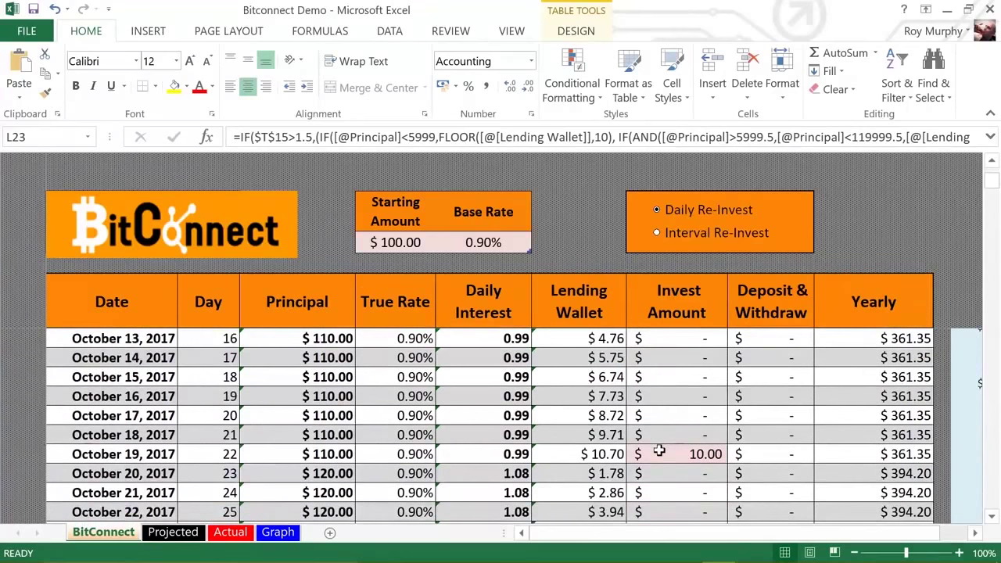
{"action": "left_click", "coordinate": [659, 453]}
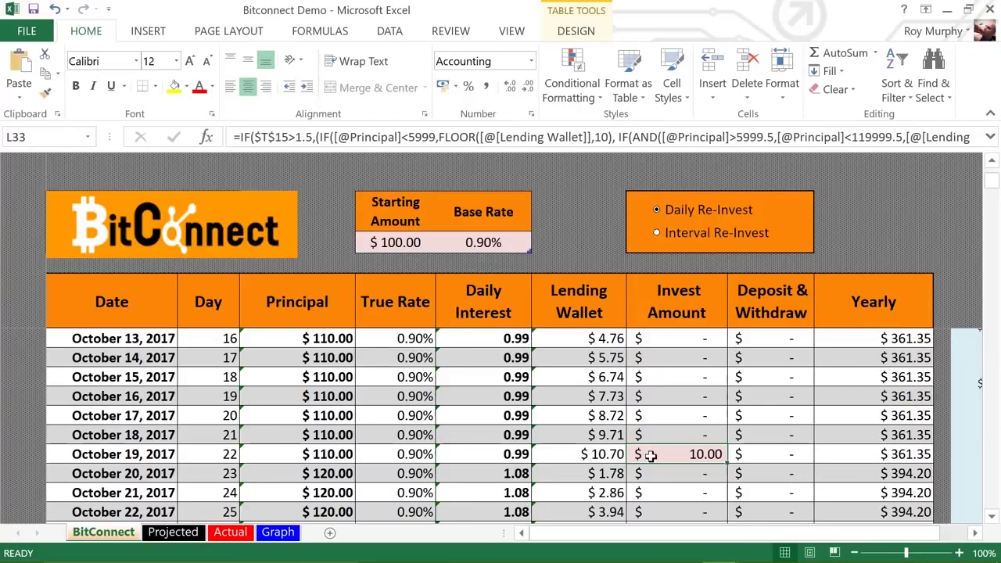
{"action": "left_click", "coordinate": [599, 455]}
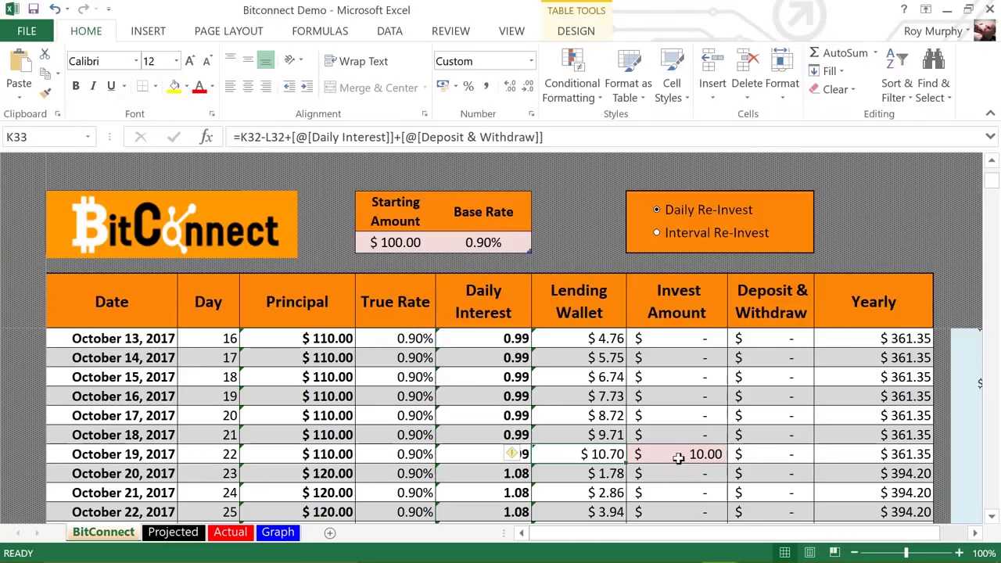
{"action": "left_click", "coordinate": [678, 459]}
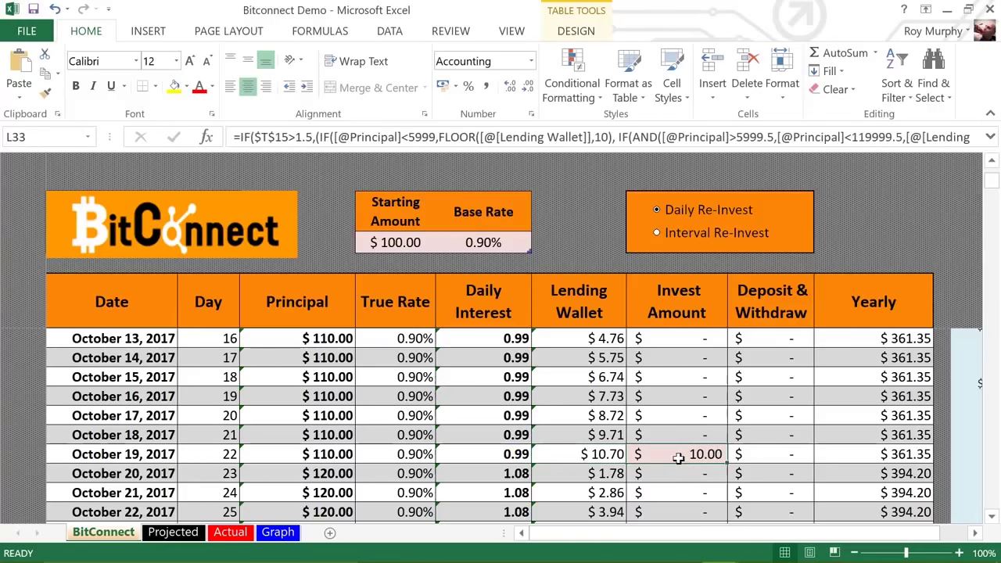
{"action": "left_click", "coordinate": [498, 475]}
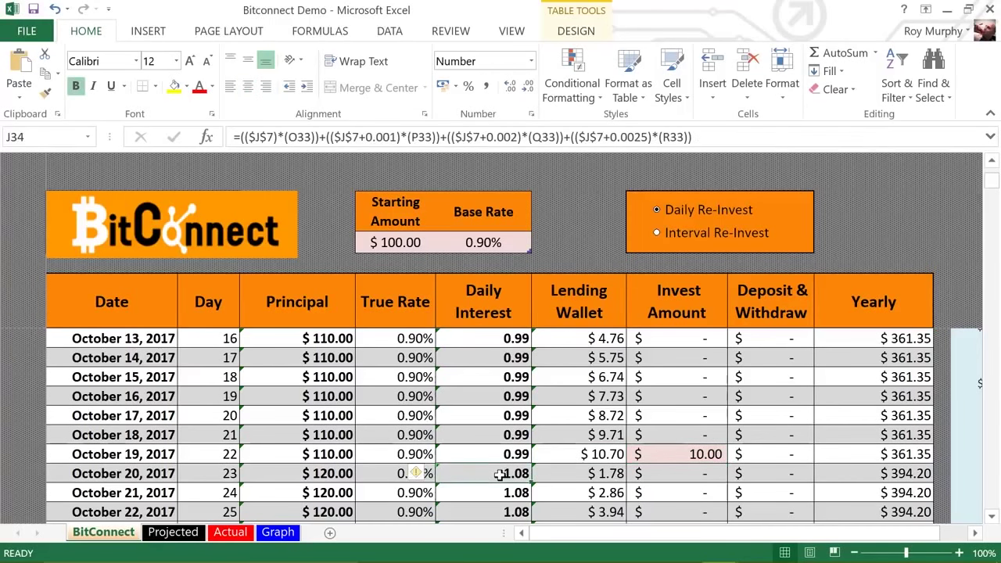
{"action": "left_click", "coordinate": [574, 473]}
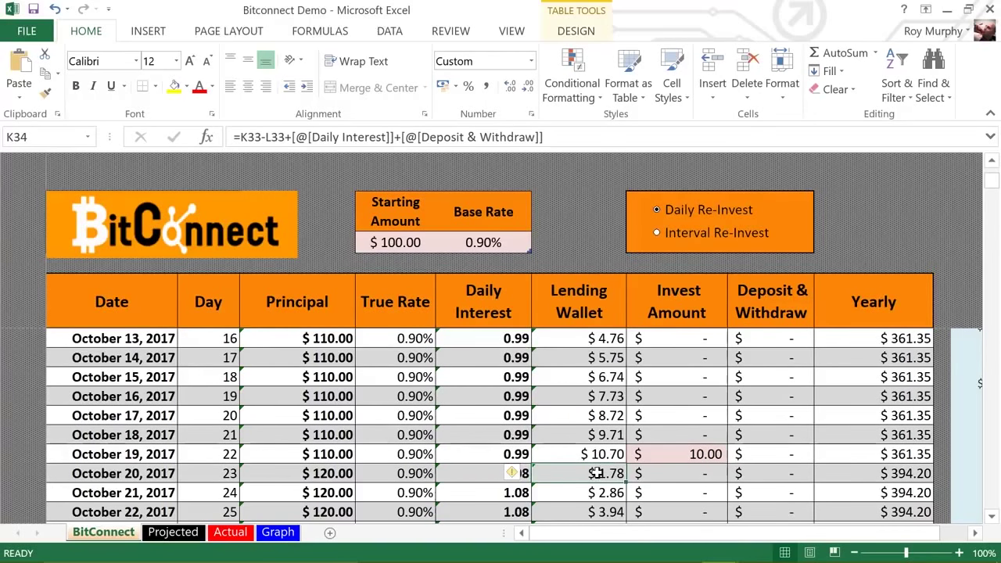
Check the Lending Wallet on October 27 and 28, 2017, and the Invest Amount on October 28
{"action": "scroll", "coordinate": [596, 474], "scroll_direction": "down", "scroll_amount": 1}
{"action": "scroll", "coordinate": [599, 456], "scroll_direction": "down", "scroll_amount": 1}
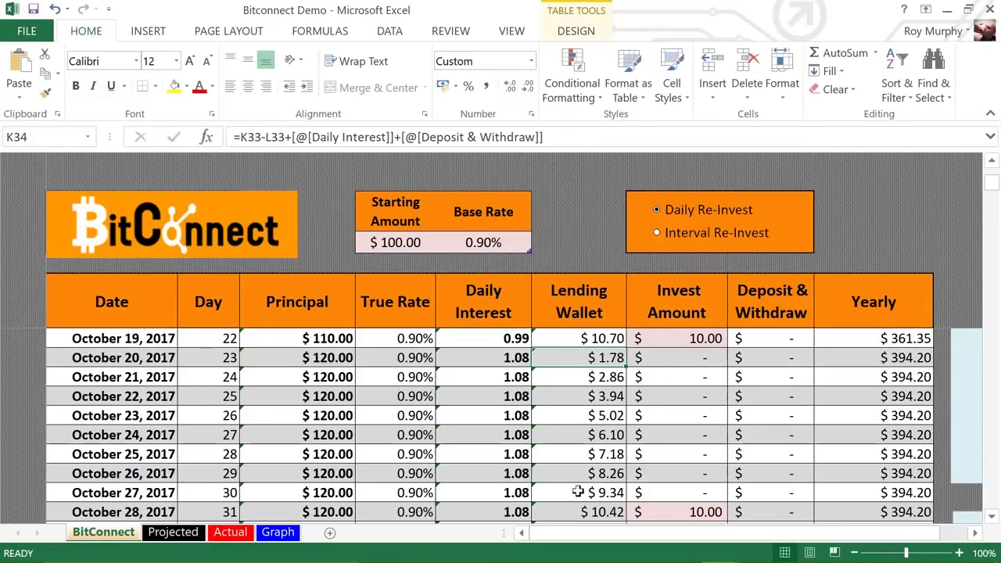
{"action": "left_click", "coordinate": [577, 491]}
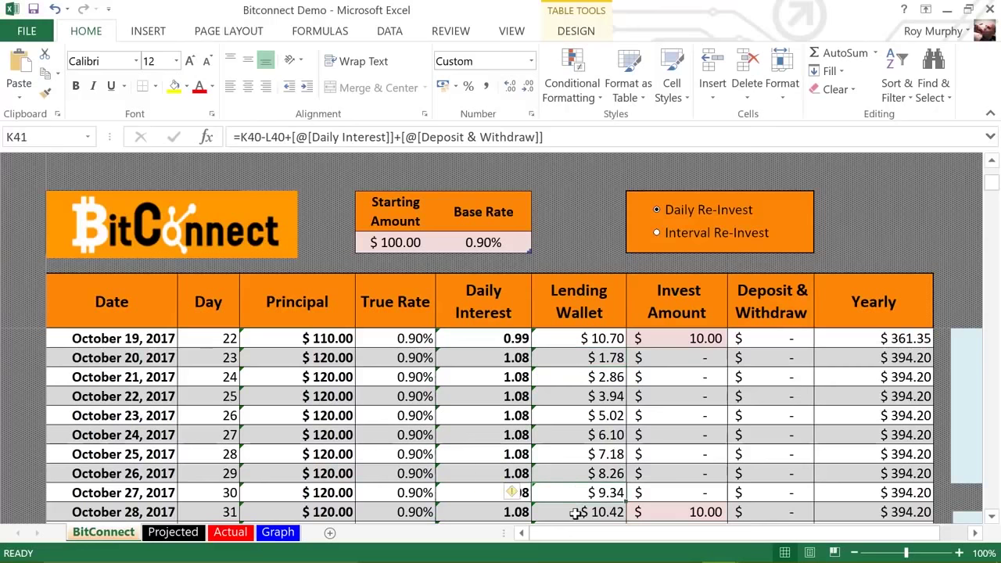
{"action": "left_click", "coordinate": [575, 513]}
{"action": "left_click", "coordinate": [663, 517]}
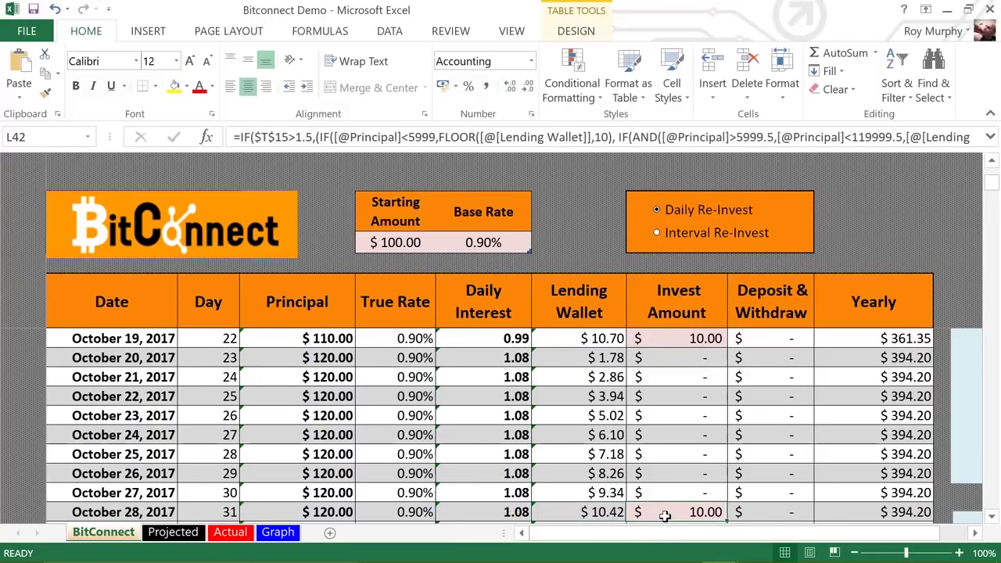
Set the Starting Amount to $1,000
{"action": "left_click", "coordinate": [399, 241]}
{"action": "key", "text": "F2"}
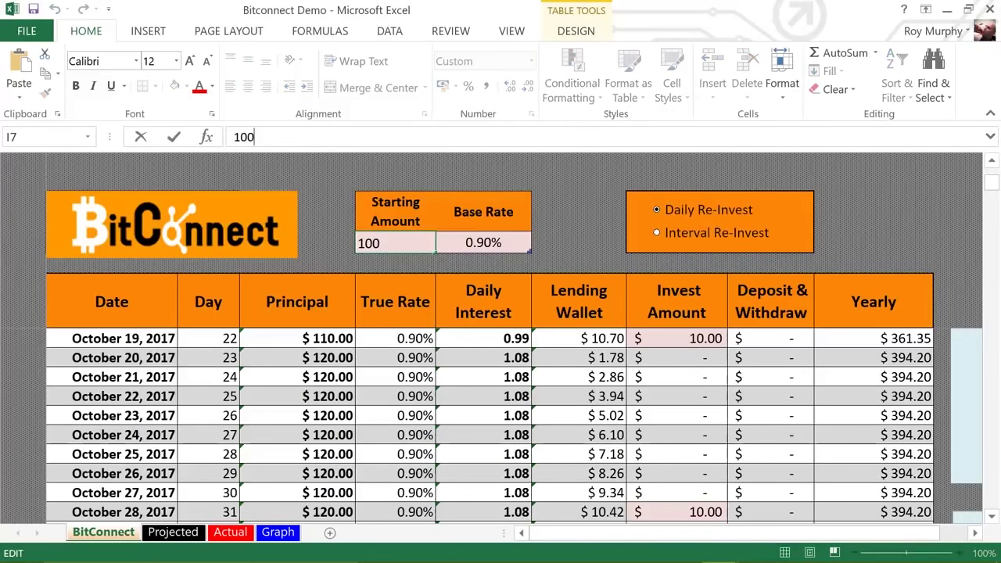
{"action": "type", "text": "0"}
{"action": "key", "text": "Tab"}
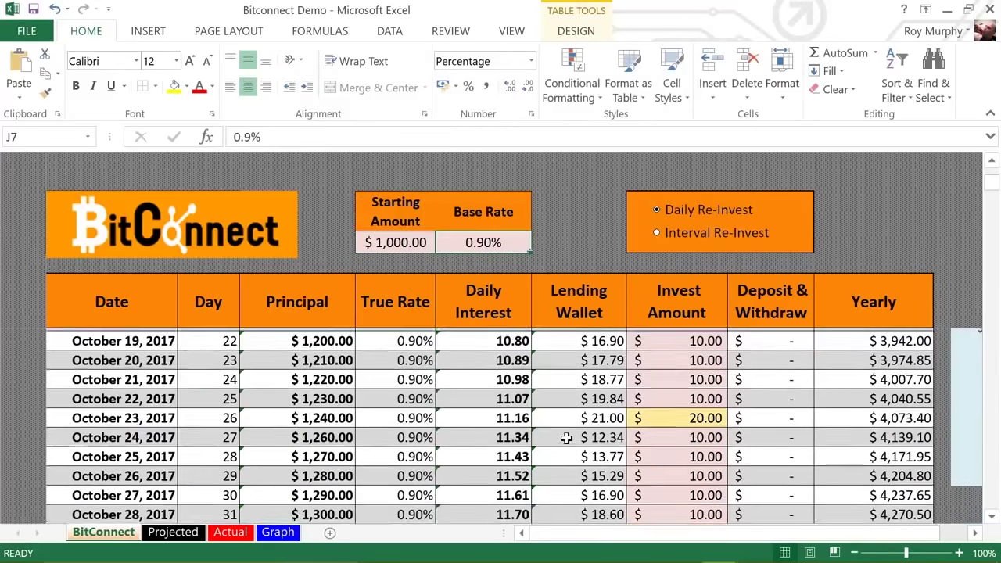
Examine the daily reinvestments from September 30, 2017 through October, checking October 1's Daily Interest, Lending Wallet and Invest Amount
{"action": "scroll", "coordinate": [566, 436], "scroll_direction": "up", "scroll_amount": 7}
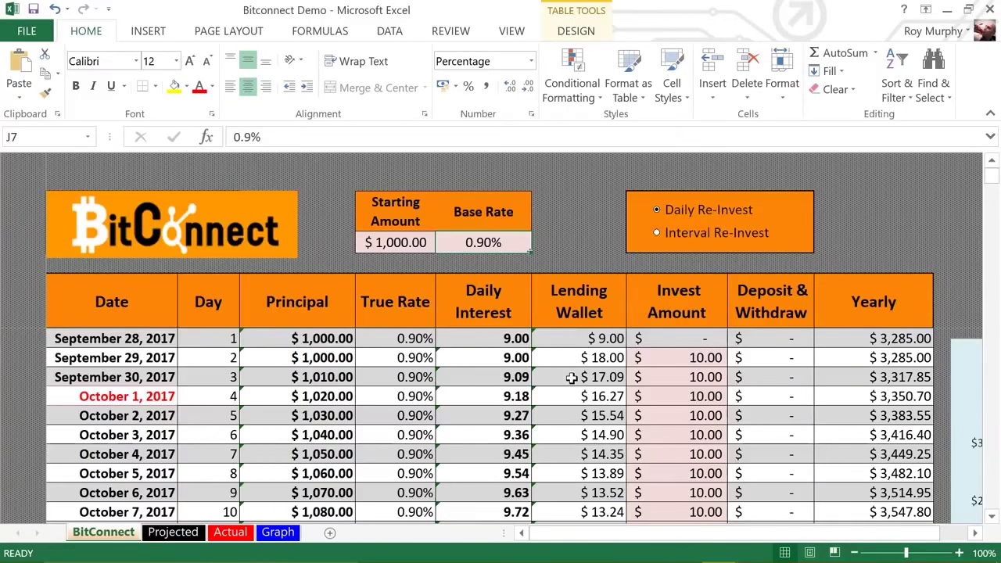
{"action": "left_click", "coordinate": [684, 376]}
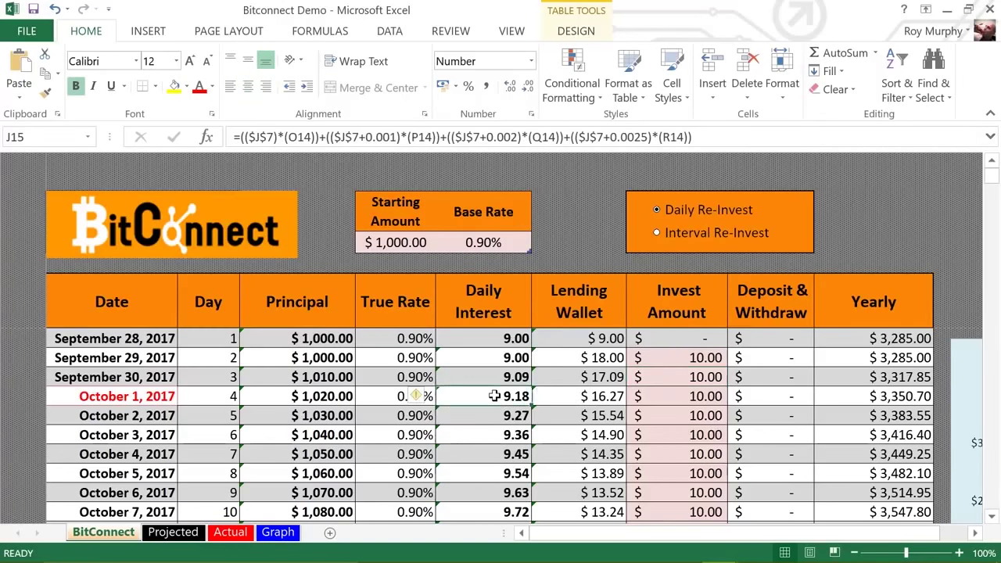
{"action": "left_click", "coordinate": [561, 398]}
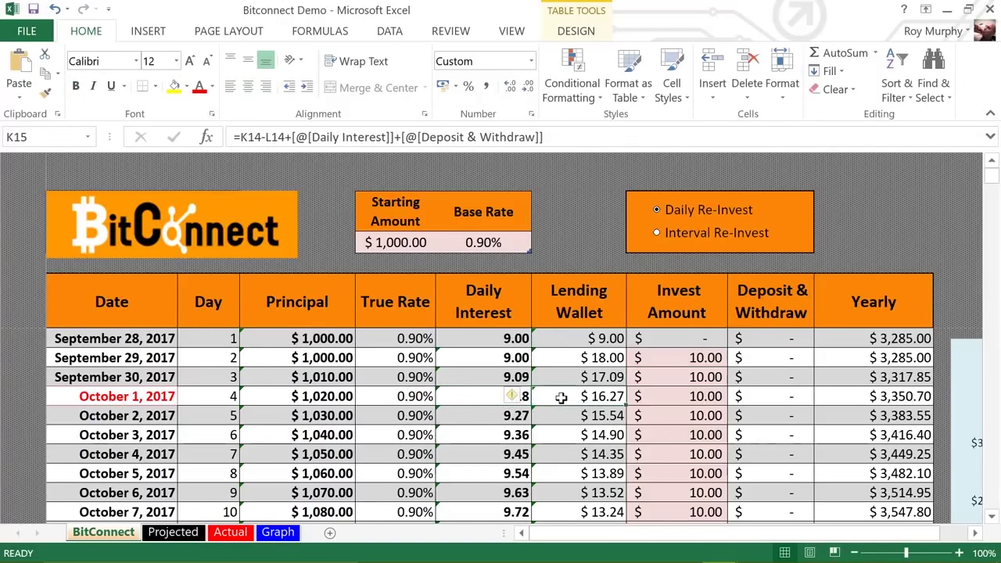
{"action": "left_click", "coordinate": [671, 399]}
{"action": "scroll", "coordinate": [671, 399], "scroll_direction": "down", "scroll_amount": 3}
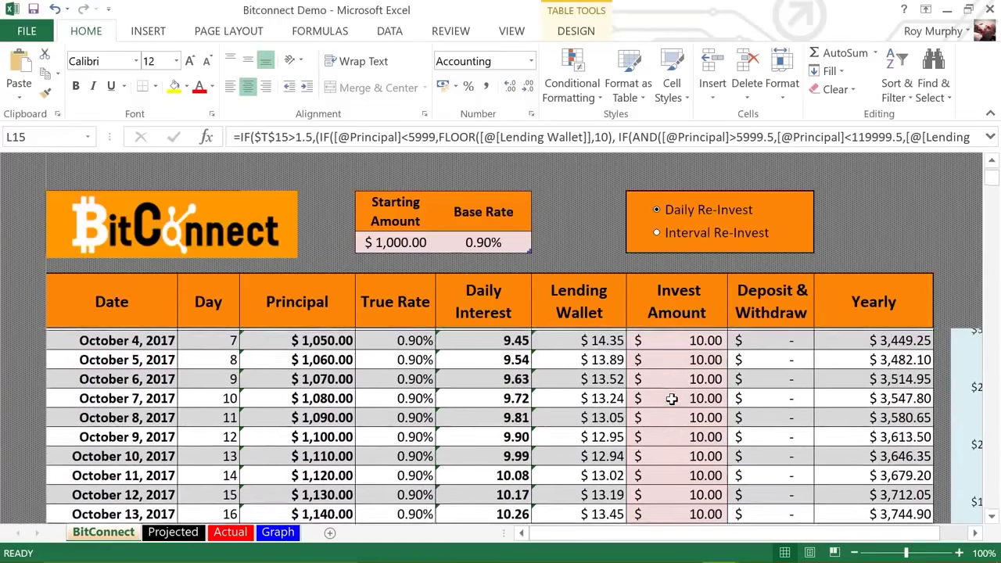
{"action": "scroll", "coordinate": [671, 399], "scroll_direction": "down", "scroll_amount": 5}
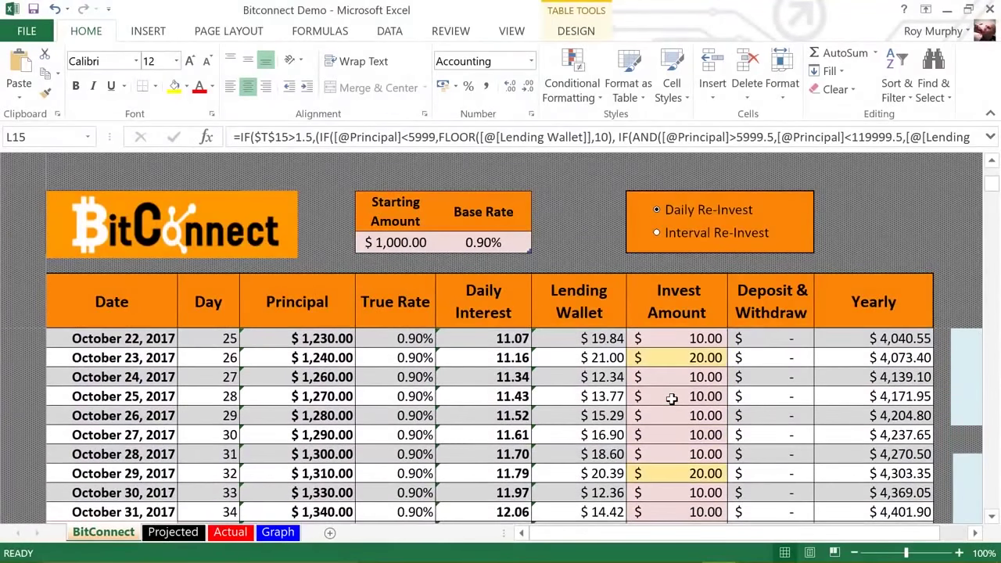
Examine the Day, Lending Wallet and Invest Amount for October 23, 2017, and the reinvestments through mid-November
{"action": "scroll", "coordinate": [657, 415], "scroll_direction": "up", "scroll_amount": 1}
{"action": "left_click", "coordinate": [656, 417]}
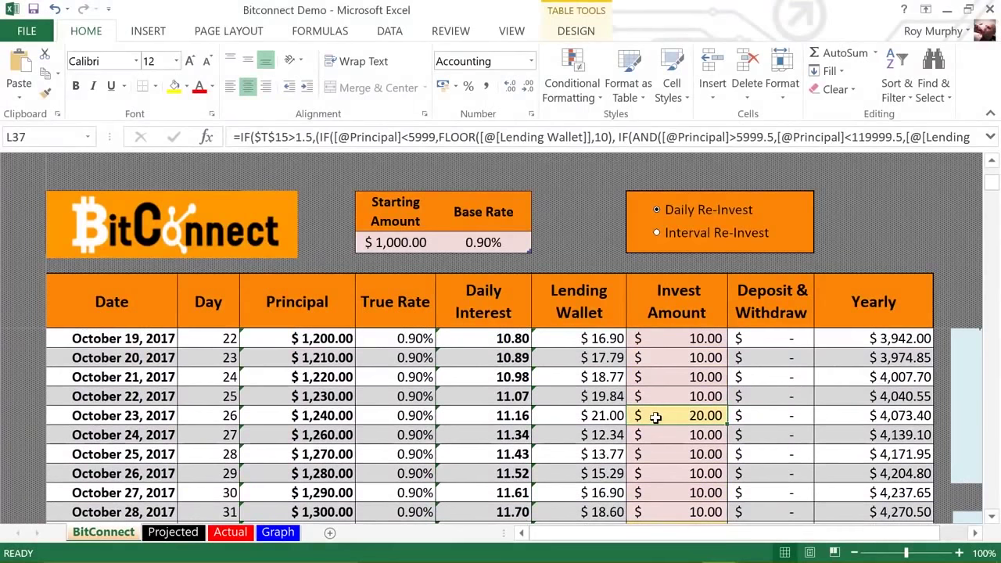
{"action": "left_click", "coordinate": [218, 417]}
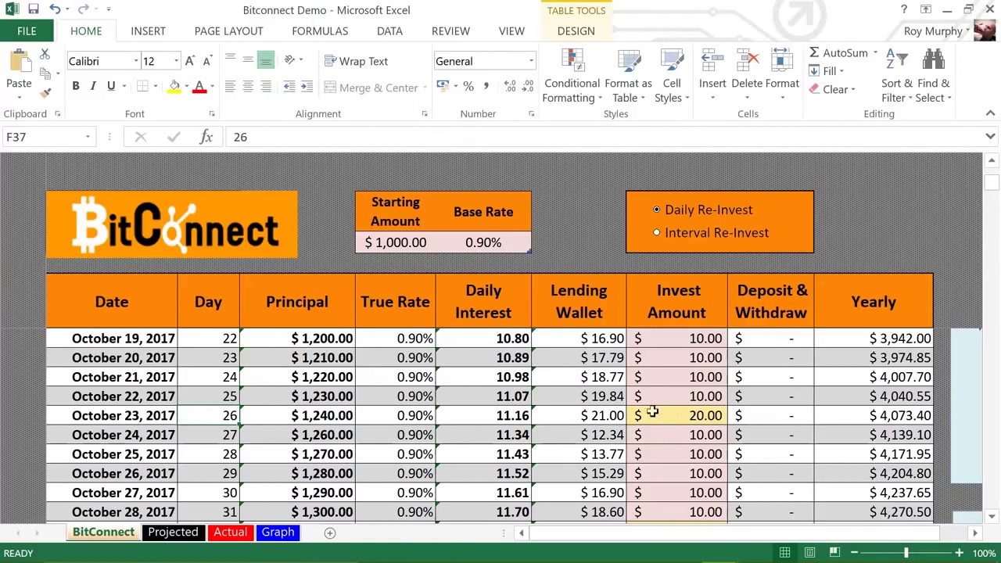
{"action": "left_click", "coordinate": [577, 417]}
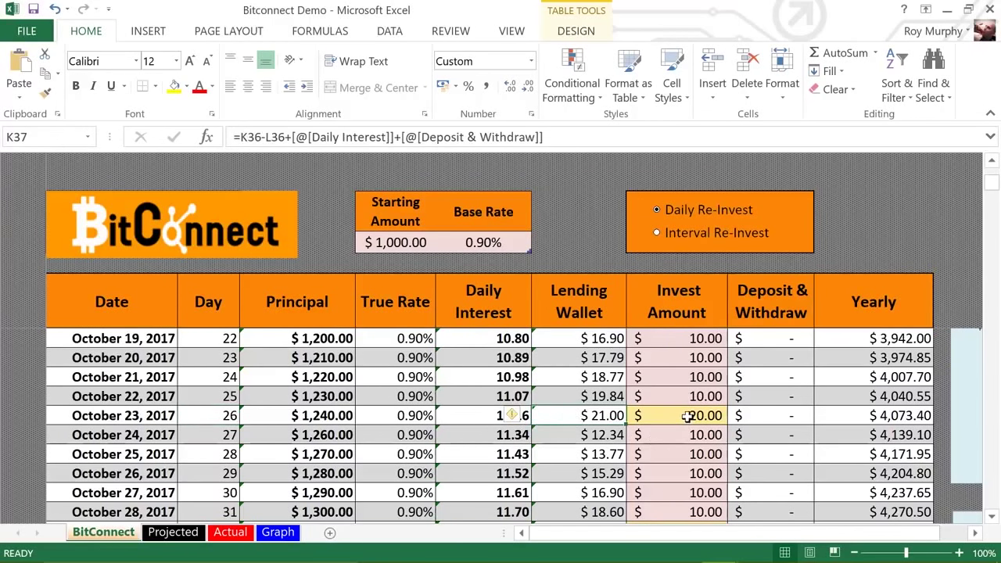
{"action": "scroll", "coordinate": [684, 417], "scroll_direction": "down", "scroll_amount": 1}
{"action": "scroll", "coordinate": [684, 417], "scroll_direction": "down", "scroll_amount": 5}
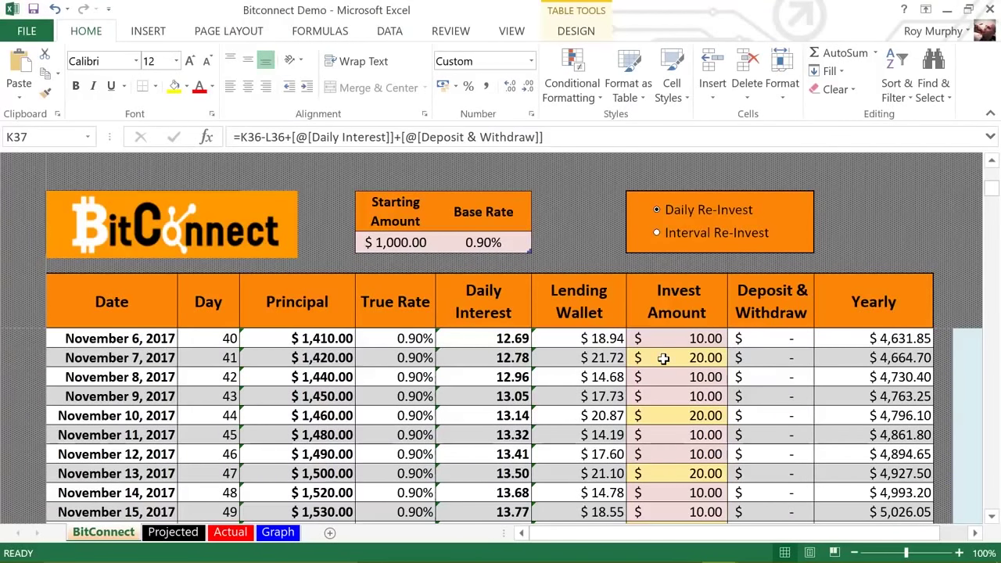
{"action": "scroll", "coordinate": [664, 358], "scroll_direction": "up", "scroll_amount": 13}
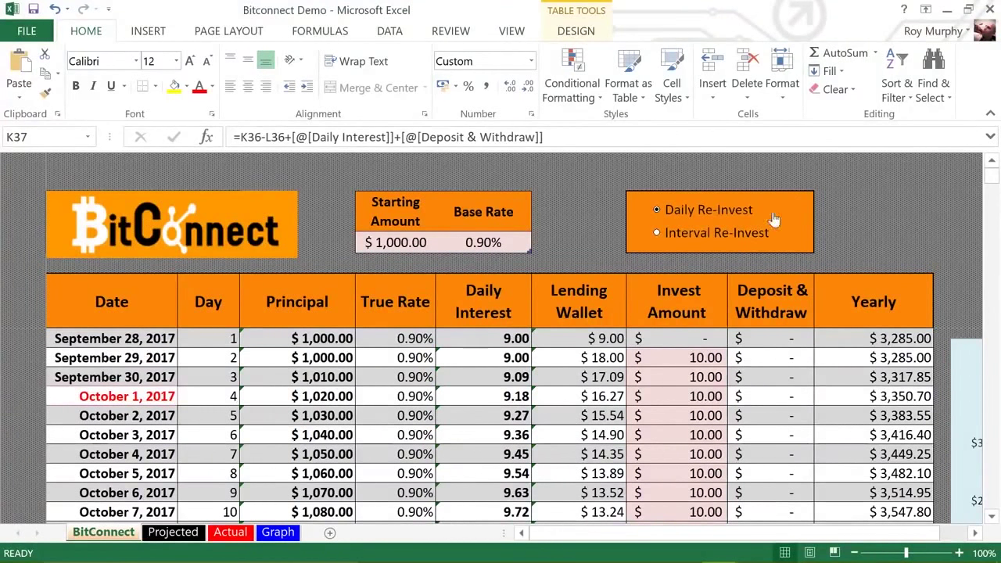
Close the Bitconnect Demo workbook without saving its changes and switch to the Bitconnect Spreadsheet workbook
{"action": "left_click", "coordinate": [987, 9]}
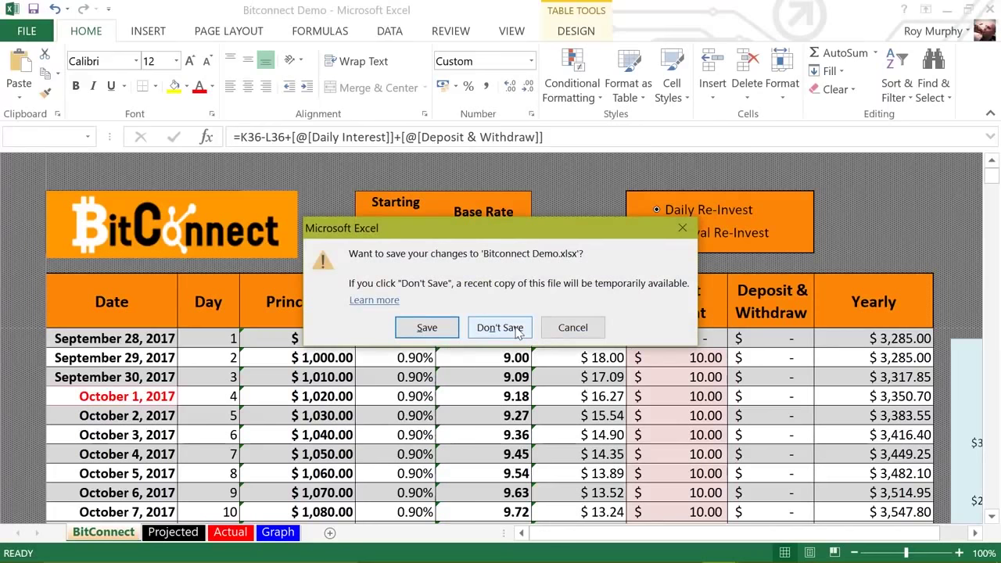
{"action": "left_click", "coordinate": [516, 330]}
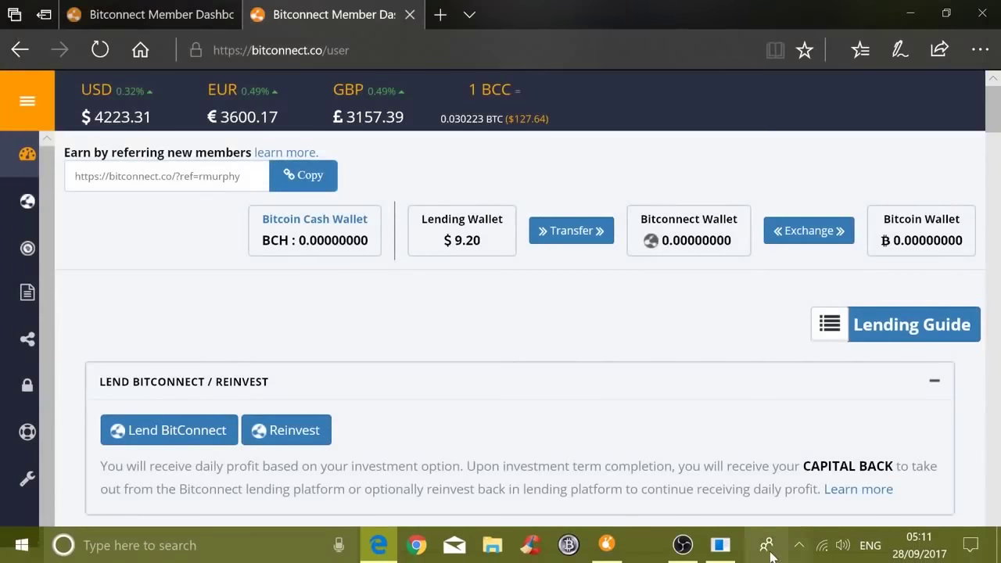
{"action": "left_click", "coordinate": [732, 552]}
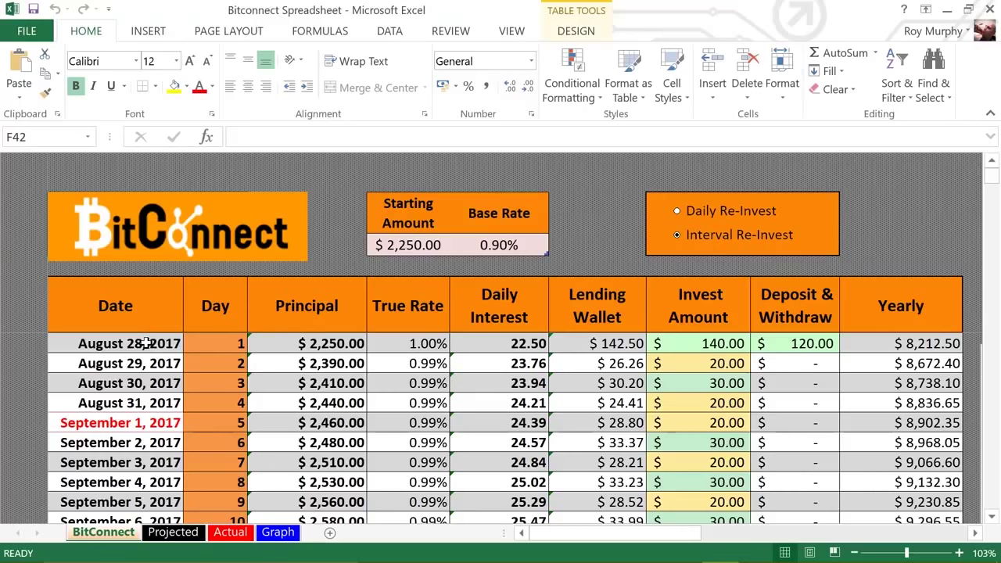
Examine the Day, Principal and Deposit & Withdraw cells for August 28, 2017, along with the Starting Amount
{"action": "left_click", "coordinate": [205, 346]}
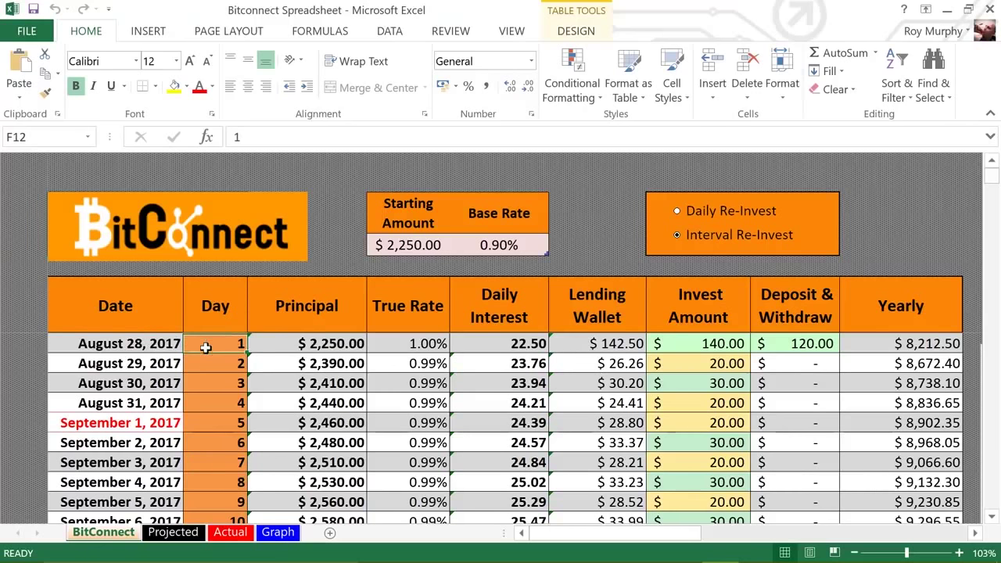
{"action": "left_click", "coordinate": [356, 345]}
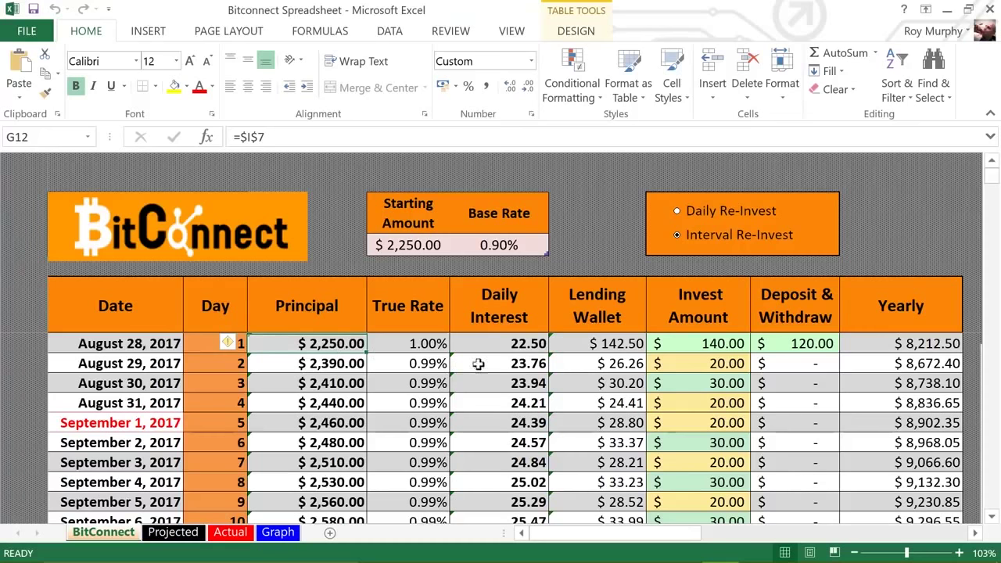
{"action": "left_click", "coordinate": [782, 342]}
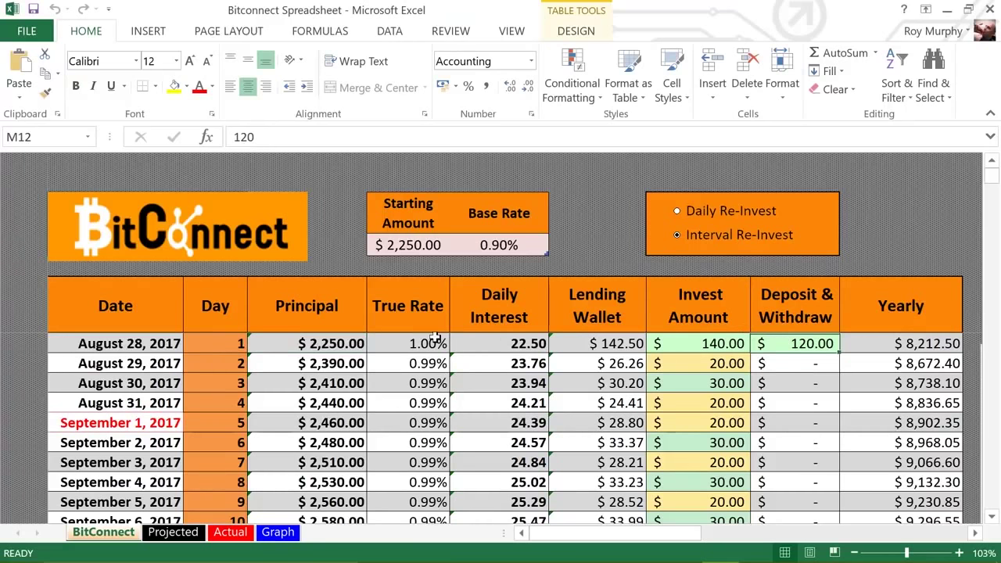
{"action": "left_click", "coordinate": [330, 344]}
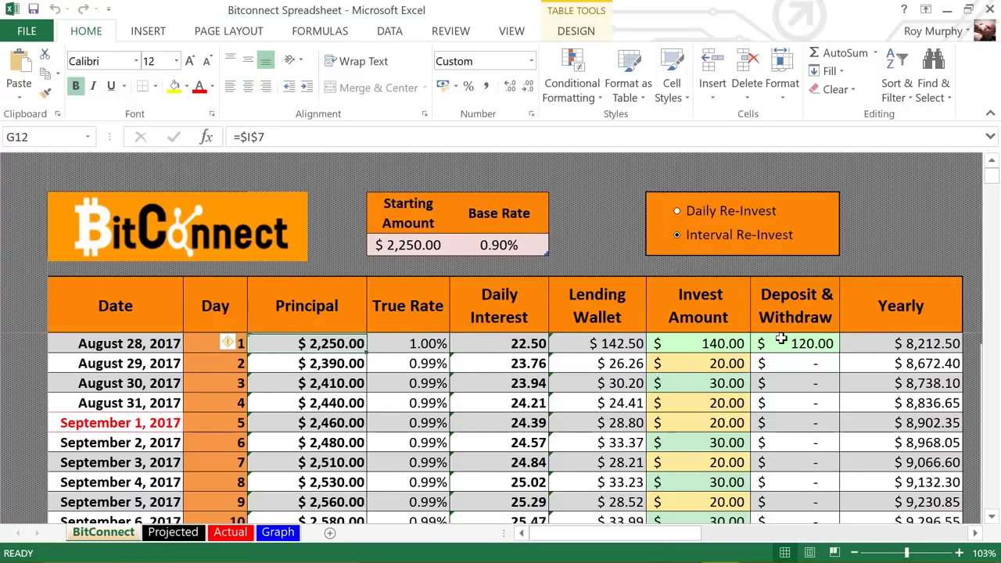
{"action": "left_click", "coordinate": [780, 343]}
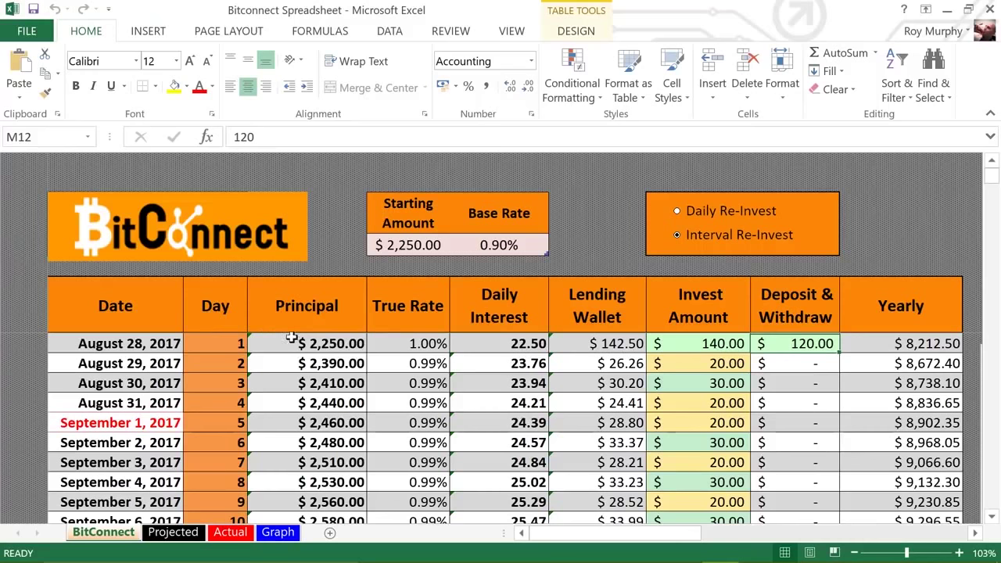
{"action": "left_click", "coordinate": [402, 247]}
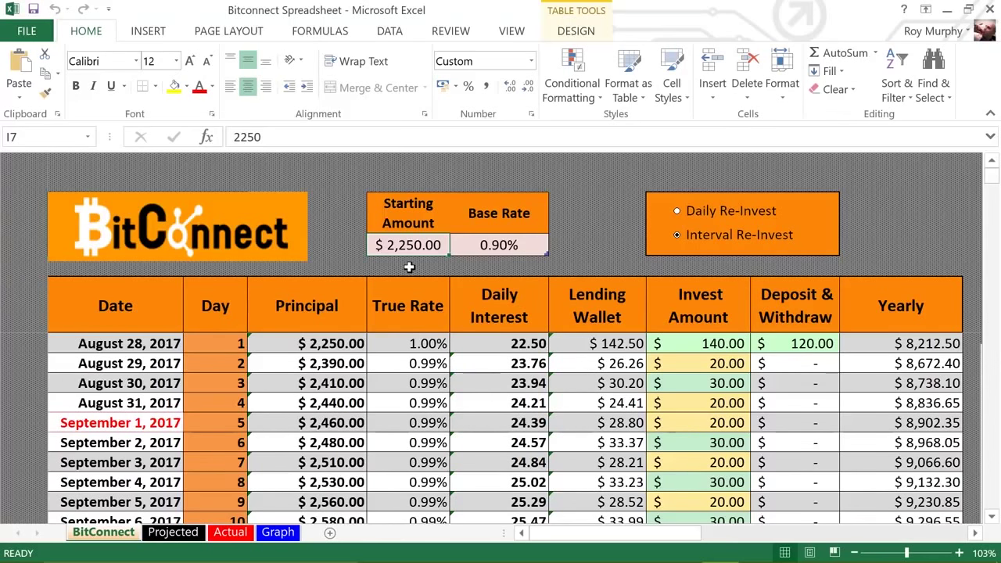
{"action": "left_click", "coordinate": [334, 344]}
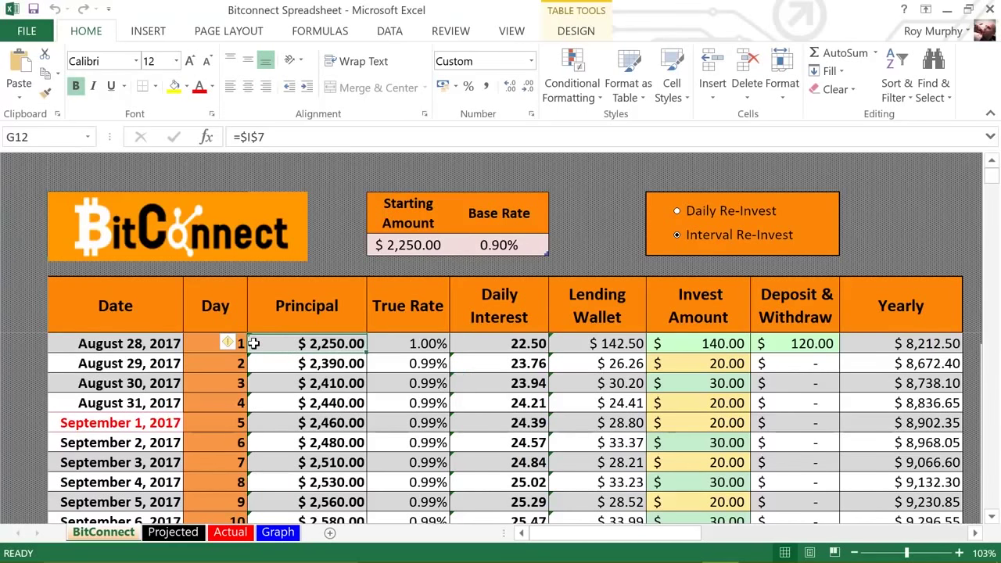
Fill the Day 32 cell for September 28, 2017 with the same orange as the preceding days
{"action": "scroll", "coordinate": [254, 344], "scroll_direction": "down", "scroll_amount": 10}
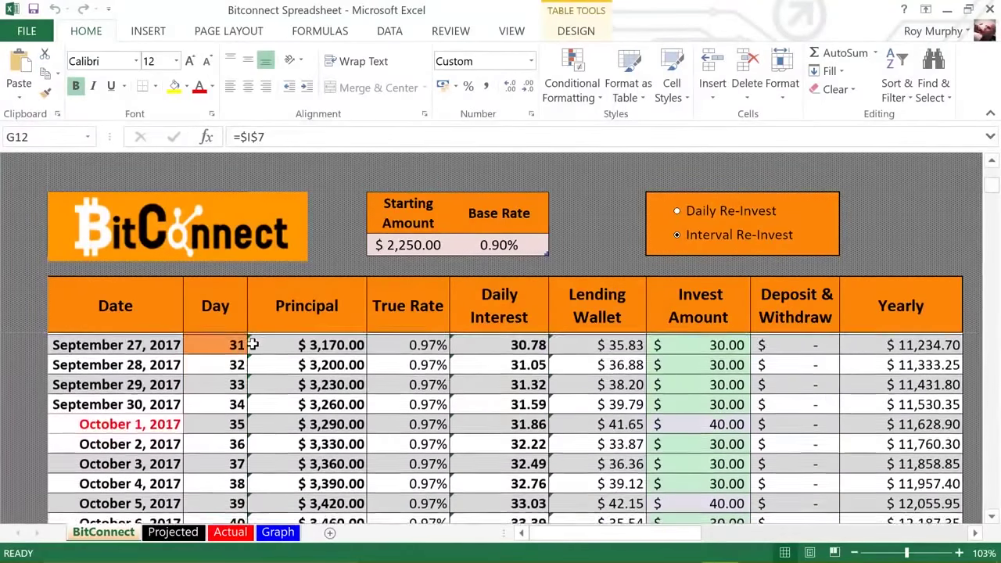
{"action": "scroll", "coordinate": [252, 344], "scroll_direction": "down", "scroll_amount": 1}
{"action": "scroll", "coordinate": [247, 346], "scroll_direction": "up", "scroll_amount": 2}
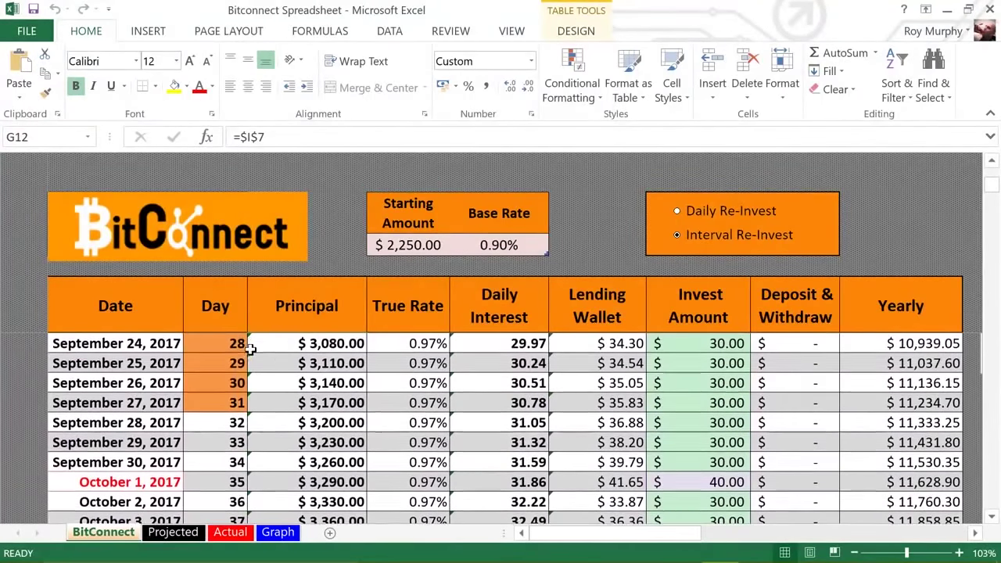
{"action": "left_click", "coordinate": [214, 401]}
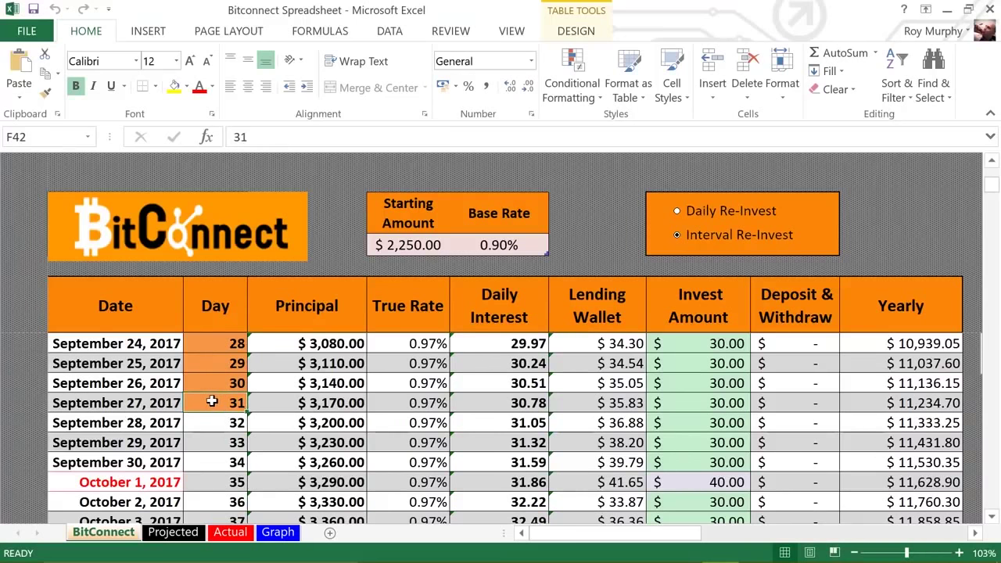
{"action": "left_click", "coordinate": [215, 422]}
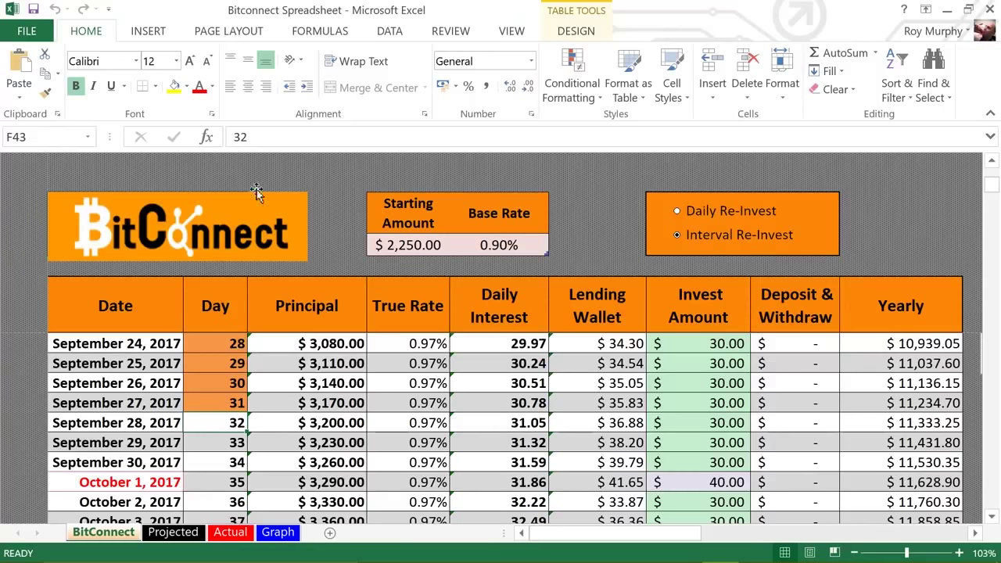
{"action": "left_click", "coordinate": [187, 87]}
{"action": "left_click", "coordinate": [295, 134]}
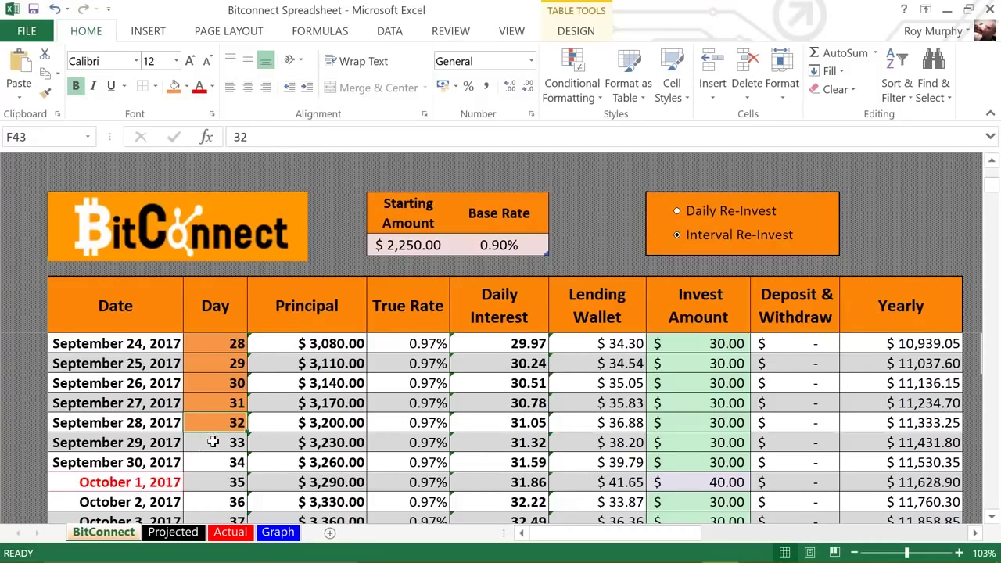
{"action": "left_click", "coordinate": [210, 442]}
{"action": "left_click", "coordinate": [203, 423]}
Examine the Principal, Daily Interest, Lending Wallet, Invest Amount and Yearly values for September 28, 2017
{"action": "left_click", "coordinate": [299, 424]}
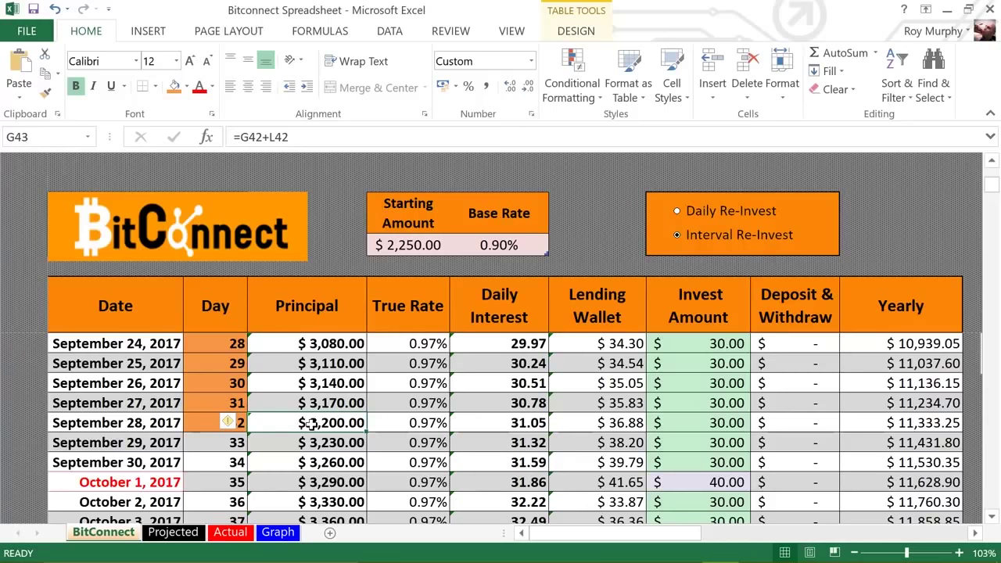
{"action": "left_click", "coordinate": [505, 423]}
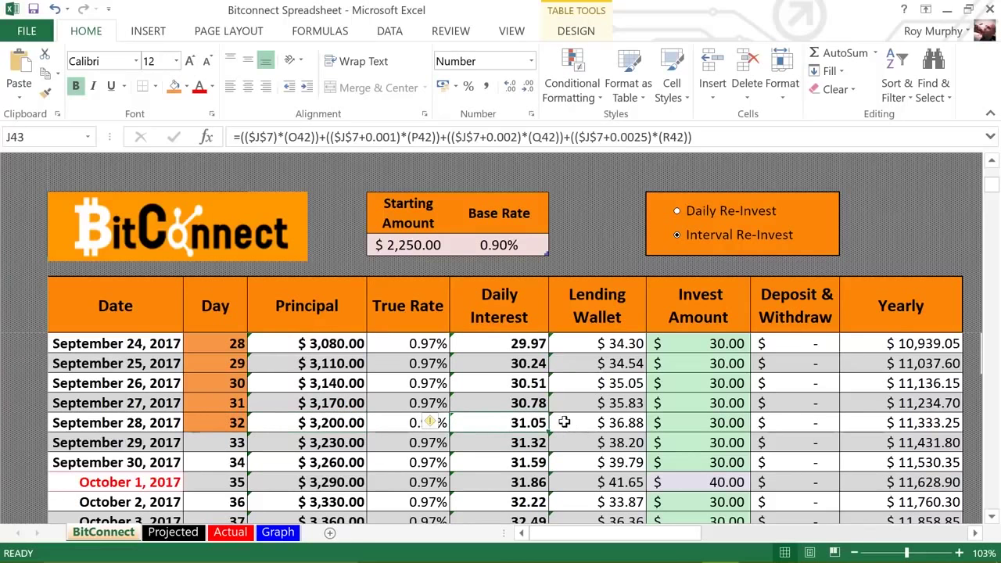
{"action": "left_click", "coordinate": [570, 423]}
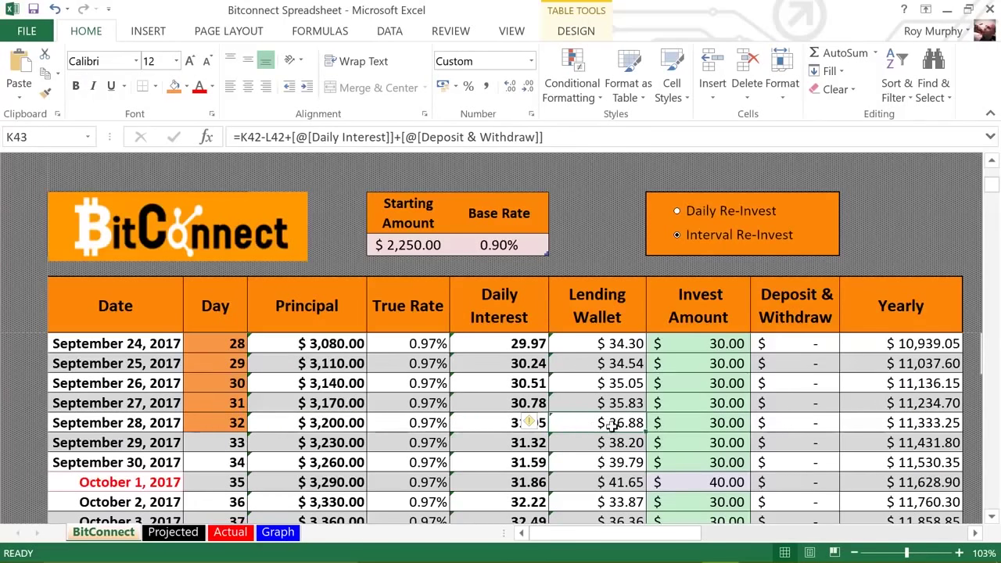
{"action": "left_click", "coordinate": [685, 424]}
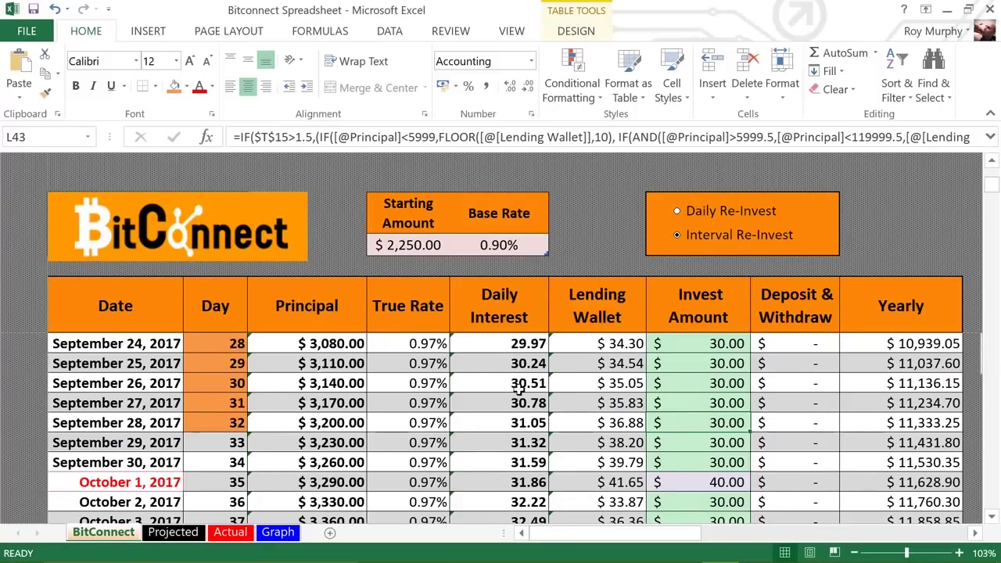
{"action": "left_click", "coordinate": [519, 421]}
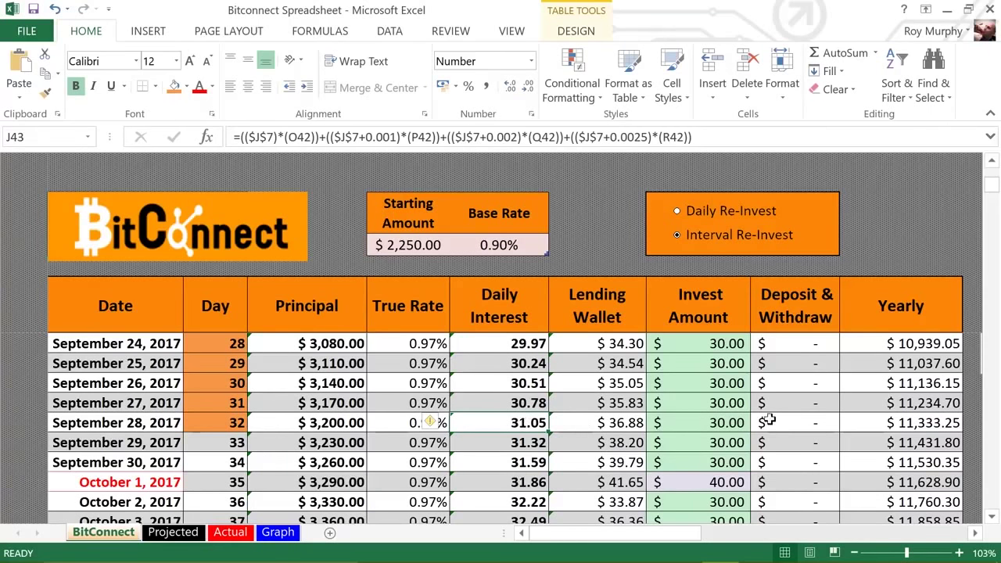
{"action": "left_click", "coordinate": [880, 425]}
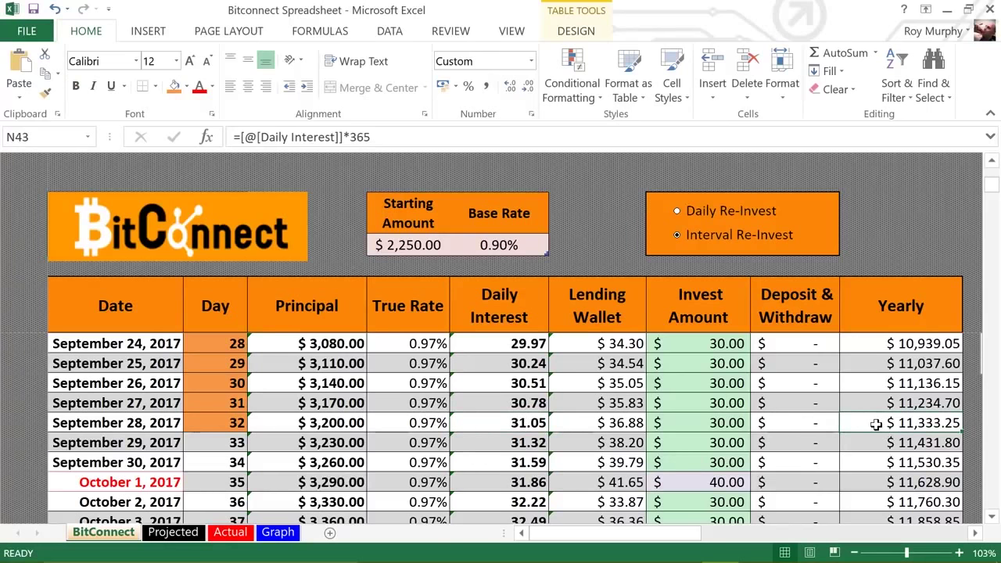
Compare the Base Rate with the True Rate for September 24, 2017, and return to the Day 32 cell
{"action": "left_click", "coordinate": [484, 249]}
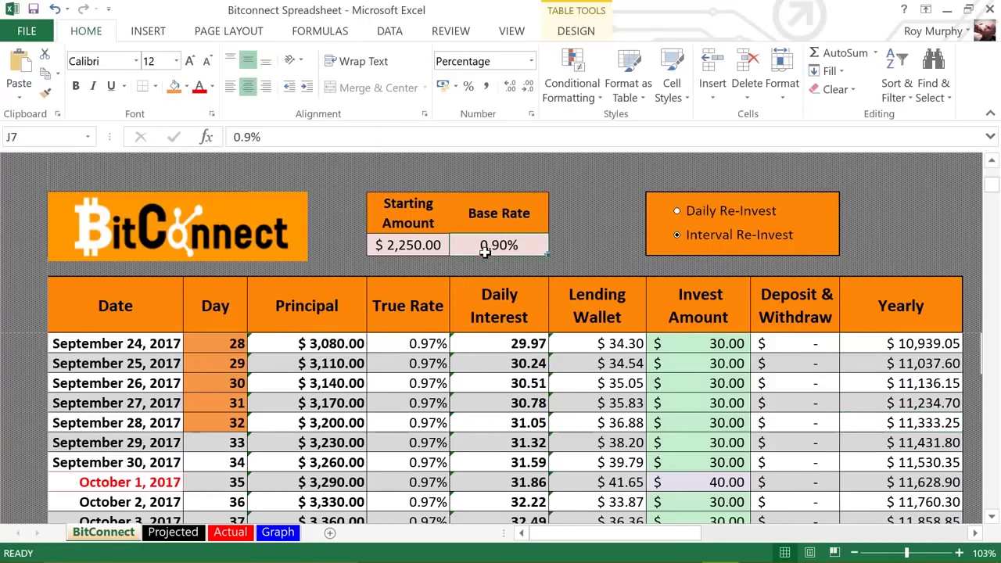
{"action": "left_click", "coordinate": [423, 342]}
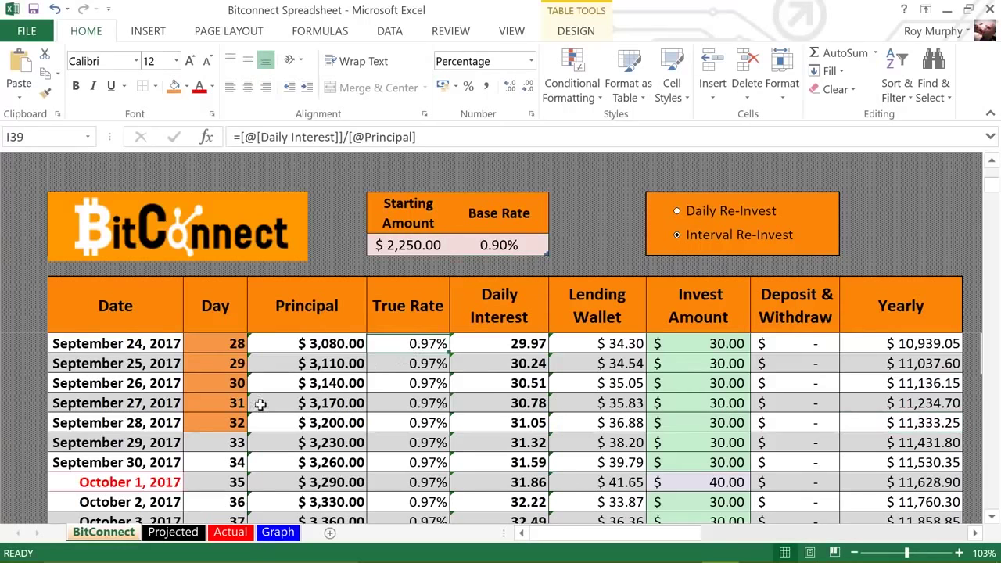
{"action": "left_click", "coordinate": [210, 422]}
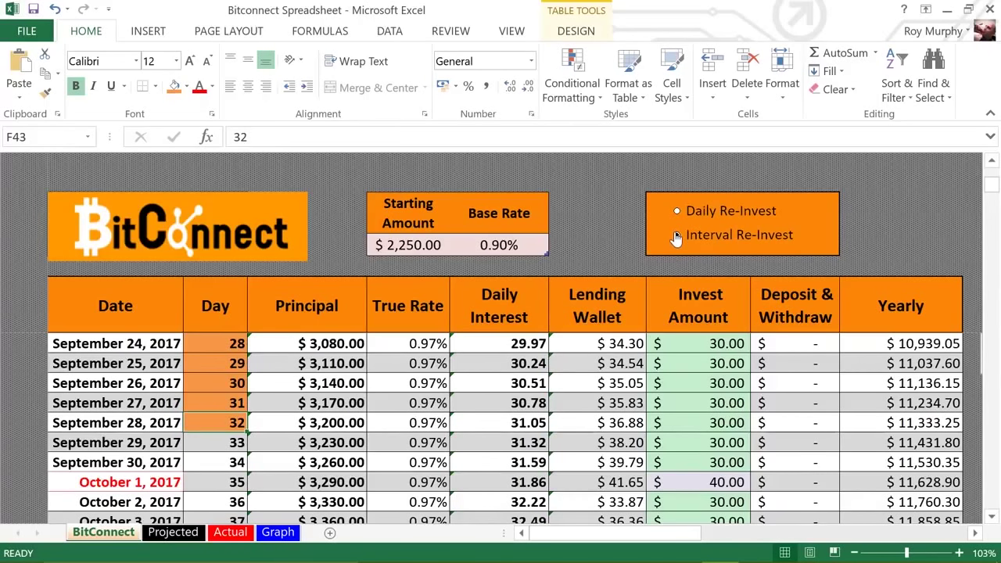
Switch the reinvestment mode to Daily Re-Invest
{"action": "left_click", "coordinate": [678, 236]}
{"action": "left_click", "coordinate": [677, 213]}
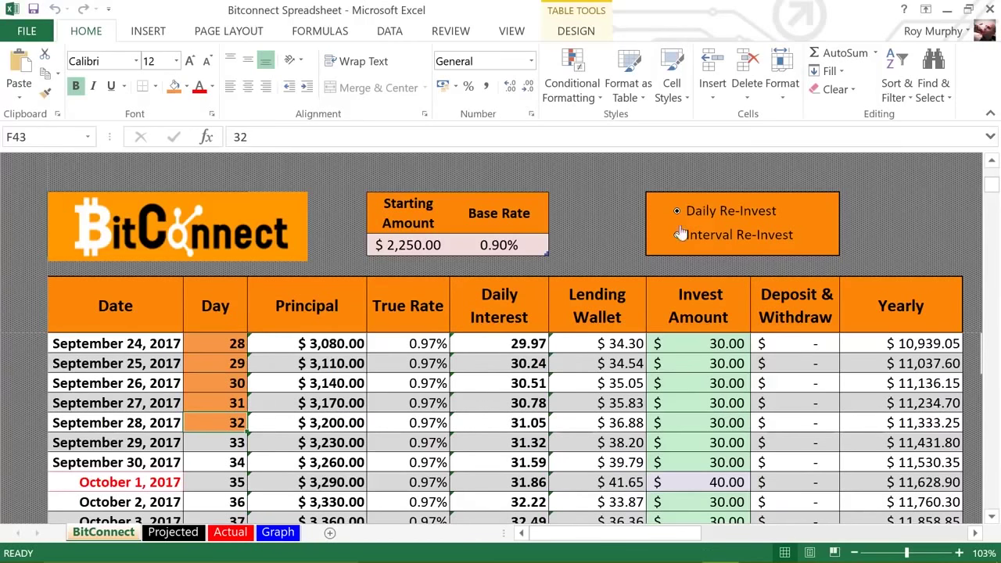
Check the Invest Amounts for September 24 to 28, 2017 and the daily reinvestments through early November
{"action": "left_click", "coordinate": [699, 344]}
{"action": "left_click", "coordinate": [703, 363]}
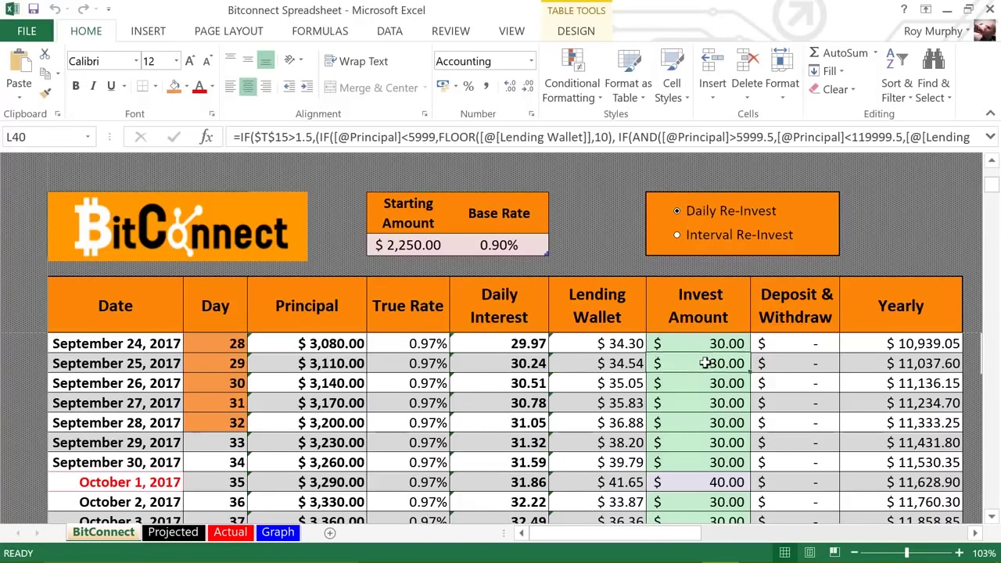
{"action": "left_click", "coordinate": [704, 383]}
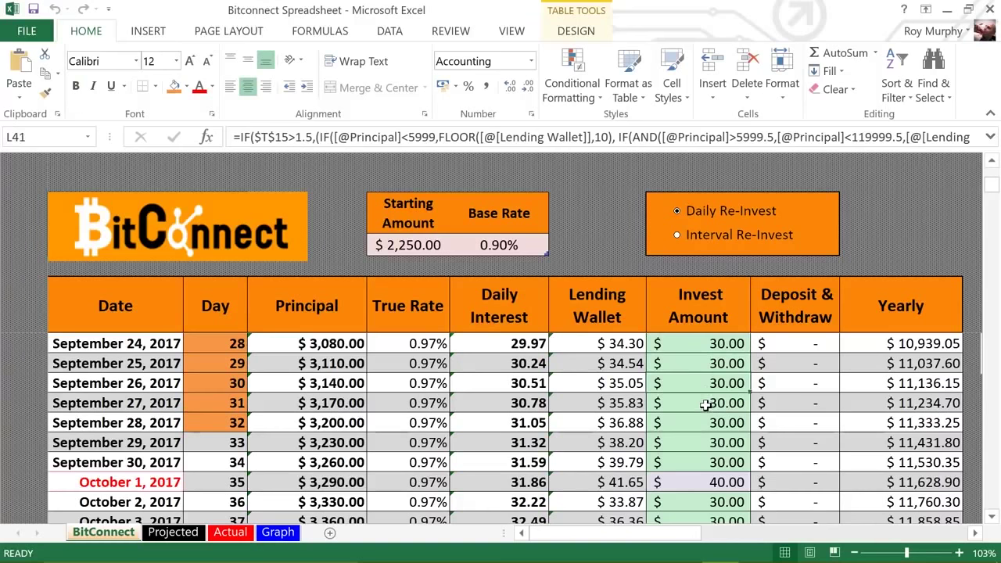
{"action": "left_click", "coordinate": [703, 403]}
{"action": "left_click", "coordinate": [699, 423]}
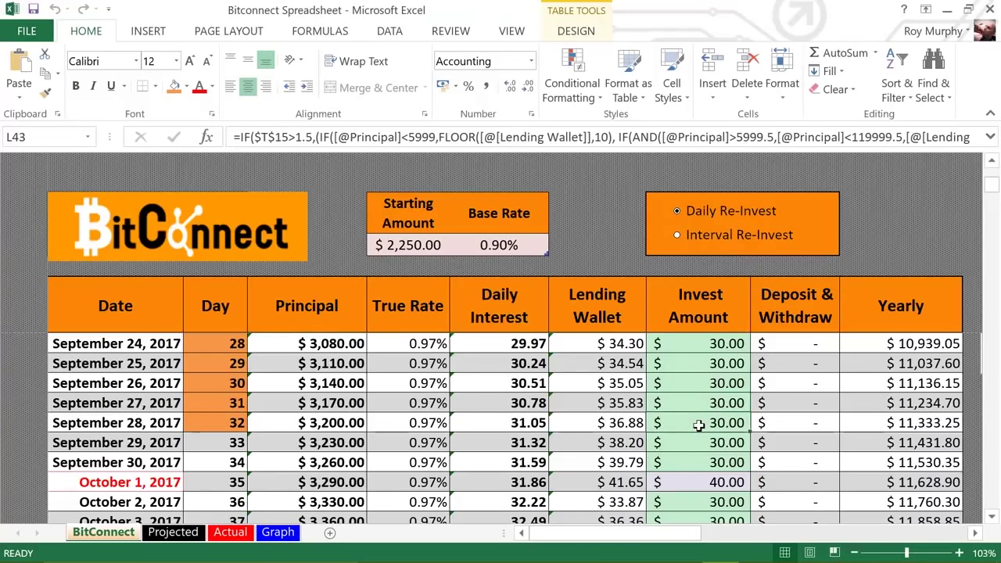
{"action": "scroll", "coordinate": [699, 425], "scroll_direction": "down", "scroll_amount": 5}
{"action": "scroll", "coordinate": [698, 425], "scroll_direction": "down", "scroll_amount": 1}
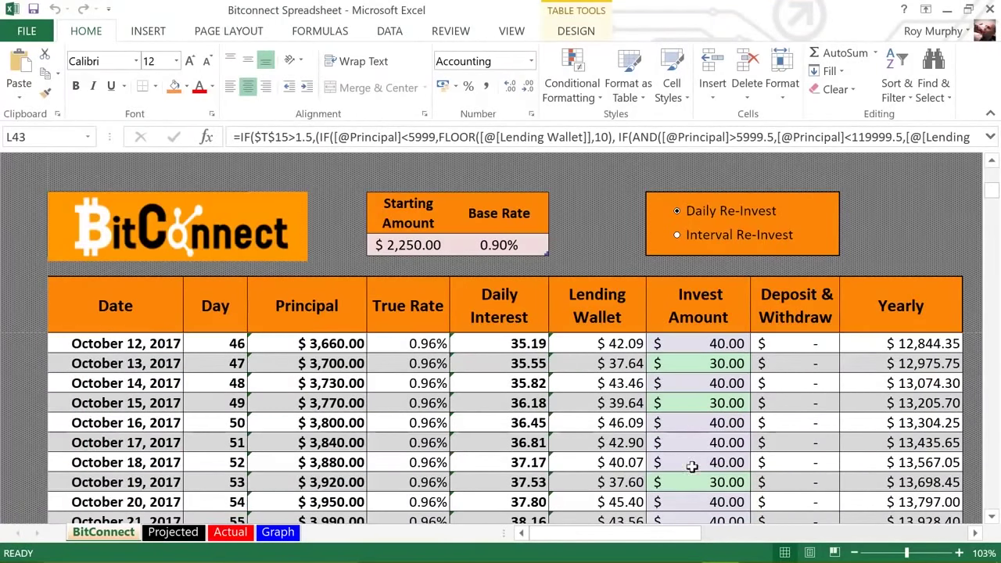
{"action": "scroll", "coordinate": [693, 434], "scroll_direction": "down", "scroll_amount": 5}
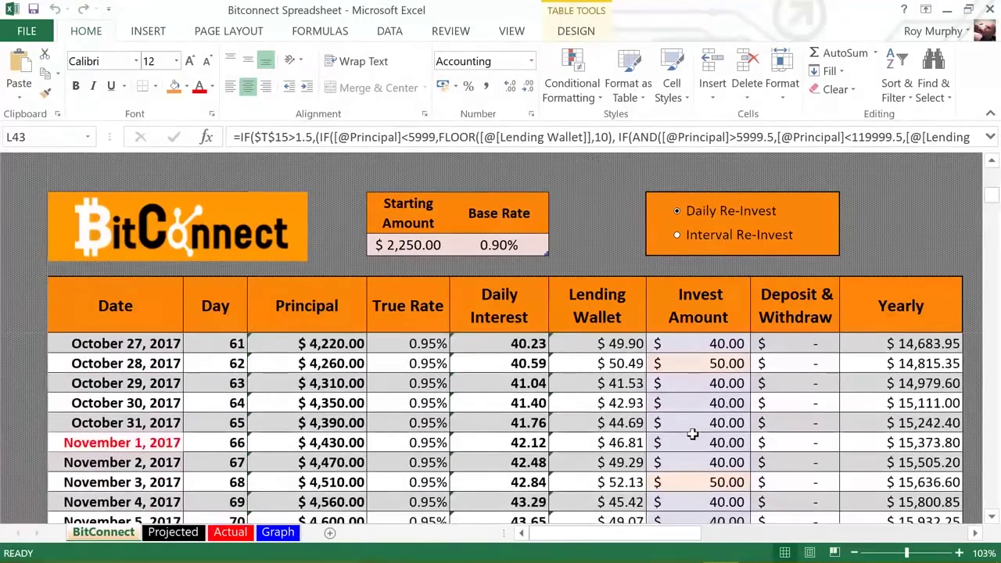
Review the daily Invest Amounts from October 28 through December 22, 2017
{"action": "left_click", "coordinate": [682, 366]}
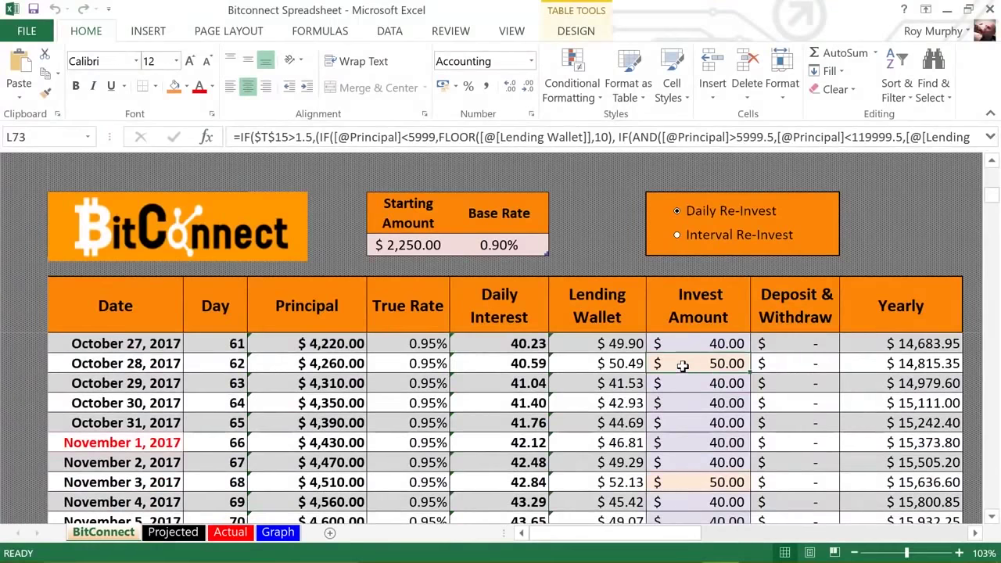
{"action": "scroll", "coordinate": [699, 399], "scroll_direction": "down", "scroll_amount": 7}
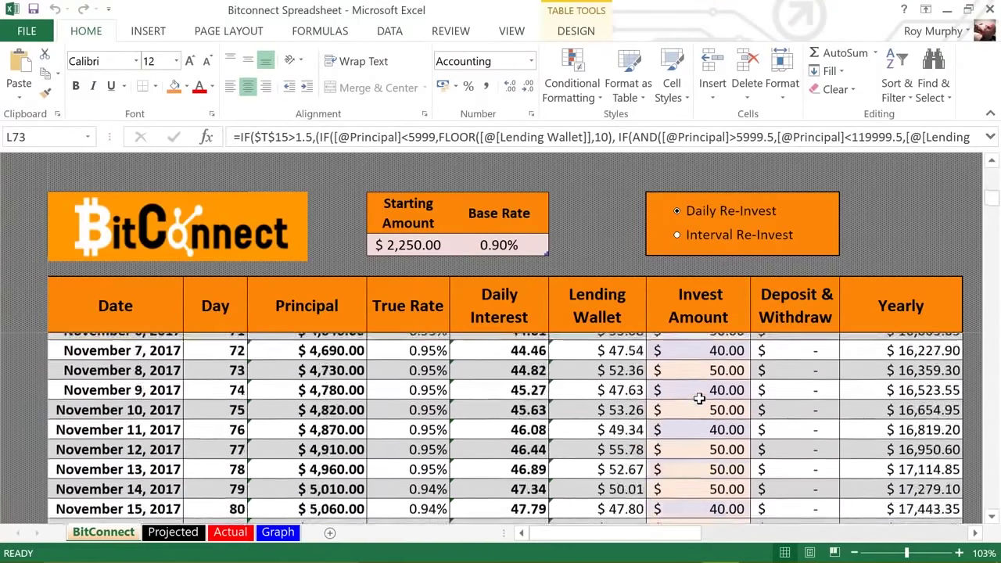
{"action": "scroll", "coordinate": [695, 382], "scroll_direction": "down", "scroll_amount": 3}
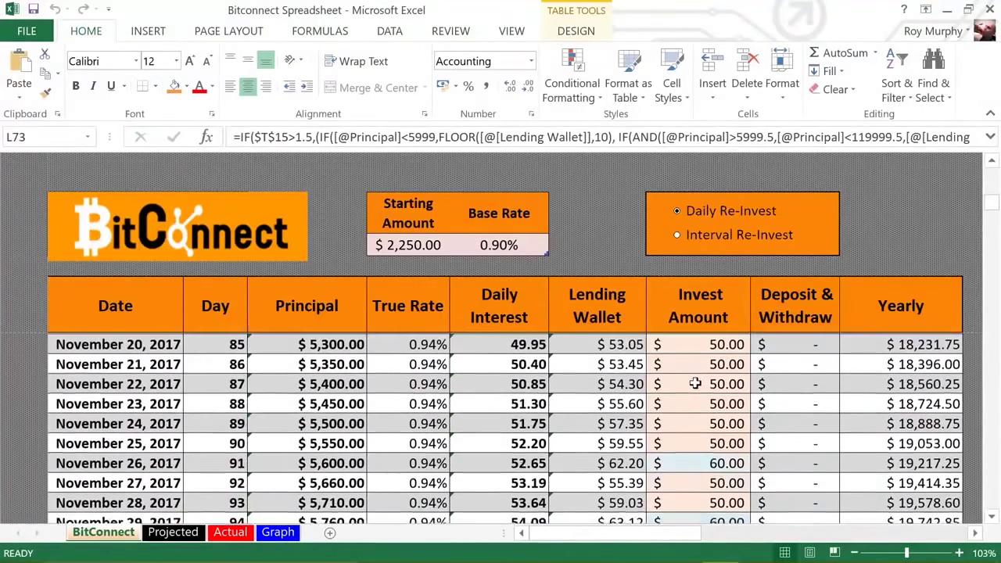
{"action": "scroll", "coordinate": [694, 378], "scroll_direction": "down", "scroll_amount": 3}
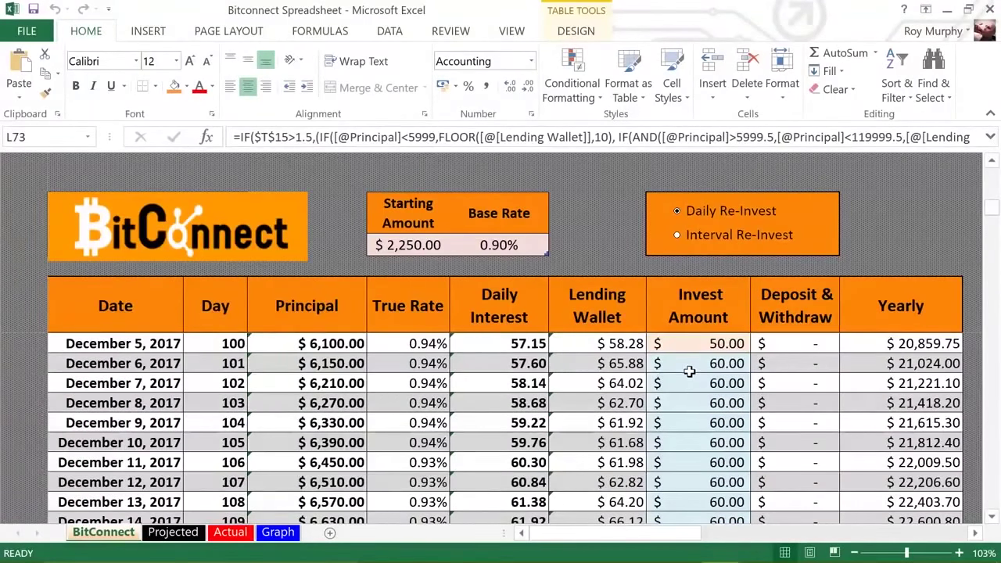
{"action": "scroll", "coordinate": [693, 375], "scroll_direction": "down", "scroll_amount": 3}
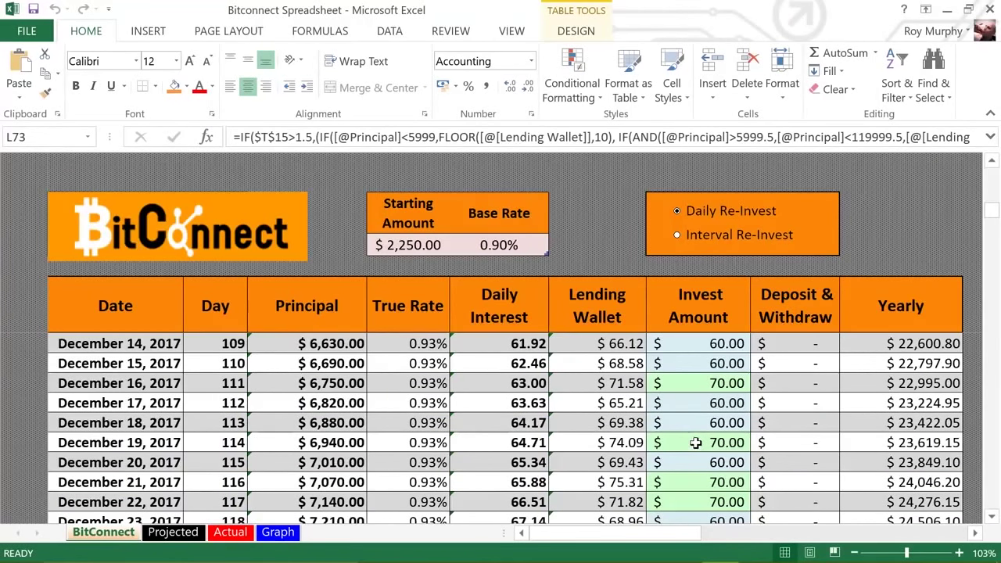
Examine the Invest Amount, Yearly, Lending Wallet and Daily Interest values for December 19, 2017
{"action": "left_click", "coordinate": [699, 442]}
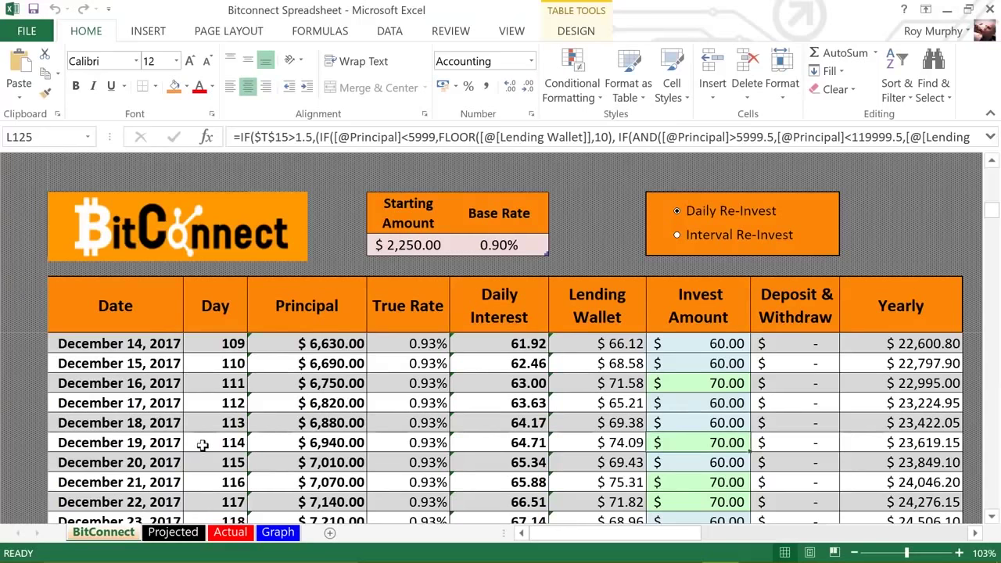
{"action": "left_click", "coordinate": [868, 444]}
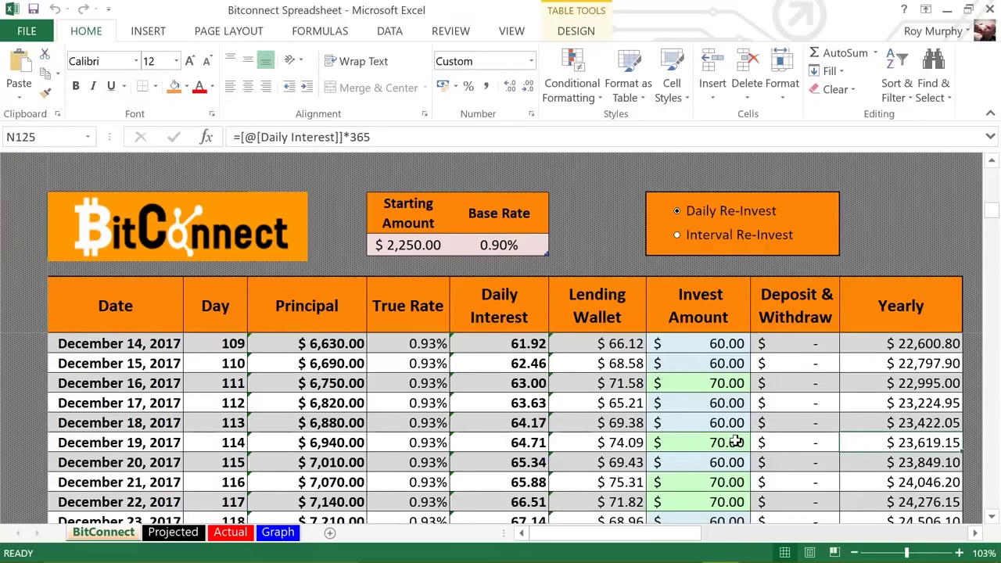
{"action": "right_click", "coordinate": [736, 442]}
{"action": "key", "text": "Escape"}
{"action": "left_click", "coordinate": [556, 441]}
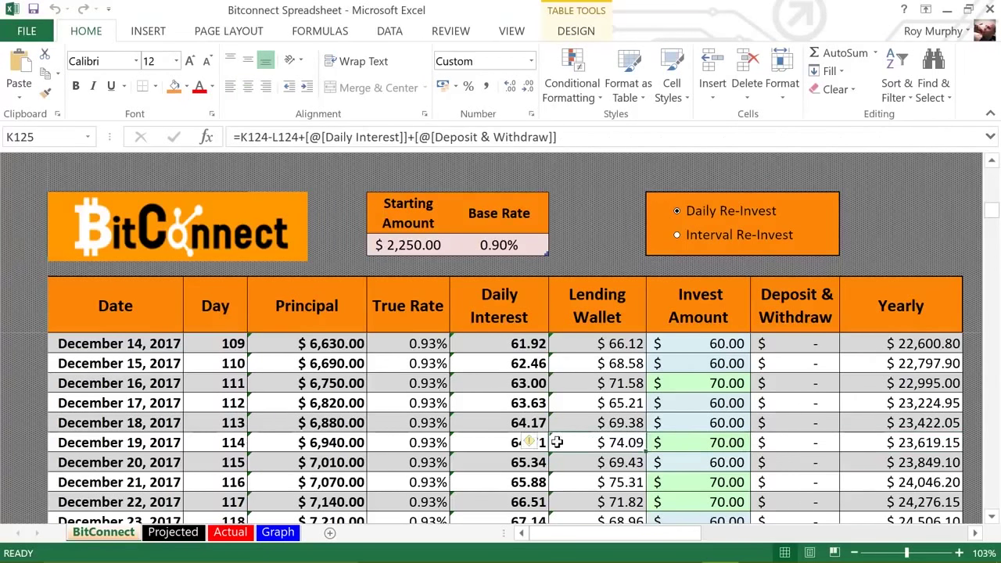
{"action": "key", "text": "Left"}
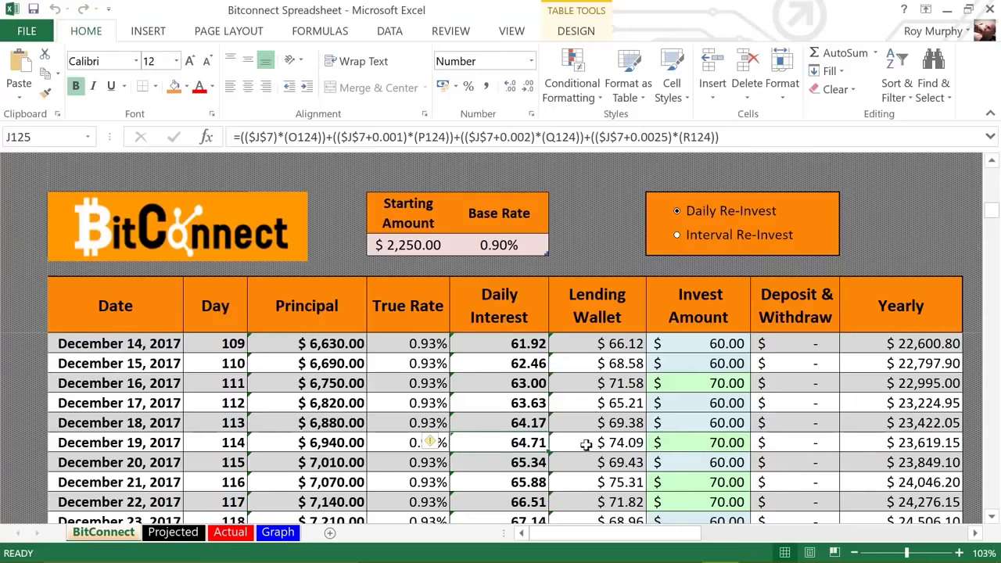
Check the Daily Interest for December 25, 2017 and the Invest Amounts for December 24 to 27, 2017
{"action": "scroll", "coordinate": [586, 444], "scroll_direction": "down", "scroll_amount": 2}
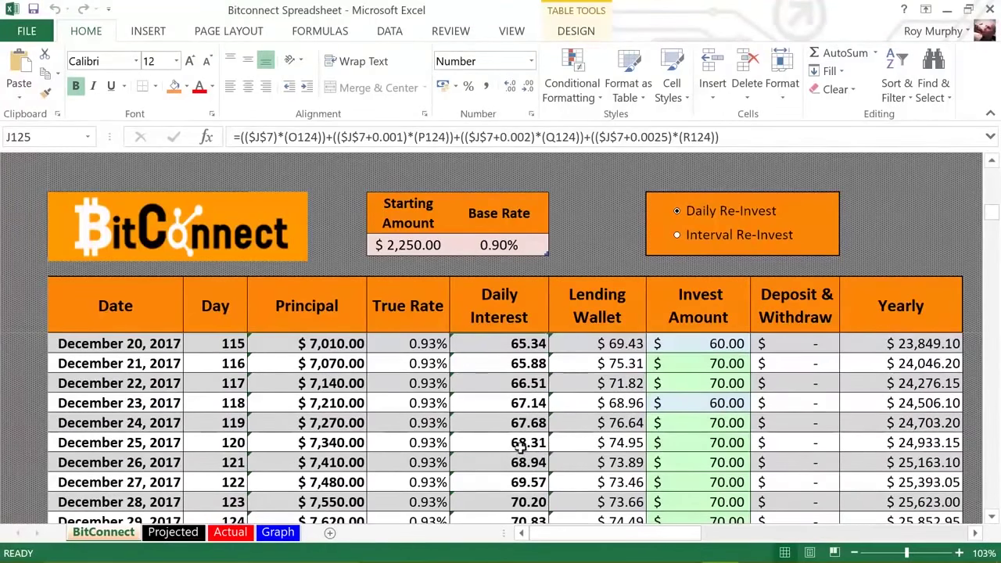
{"action": "left_click", "coordinate": [520, 444]}
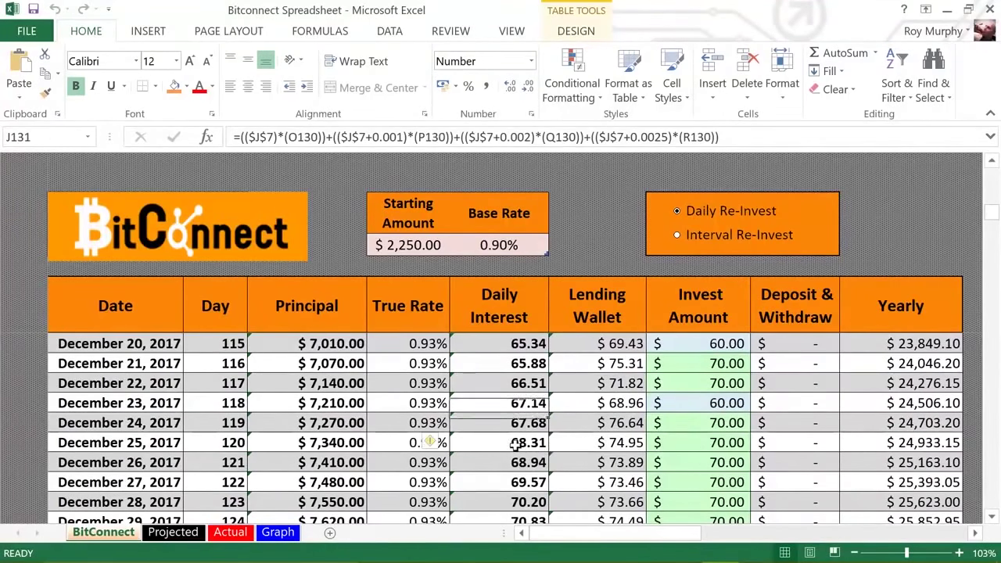
{"action": "left_click", "coordinate": [702, 444]}
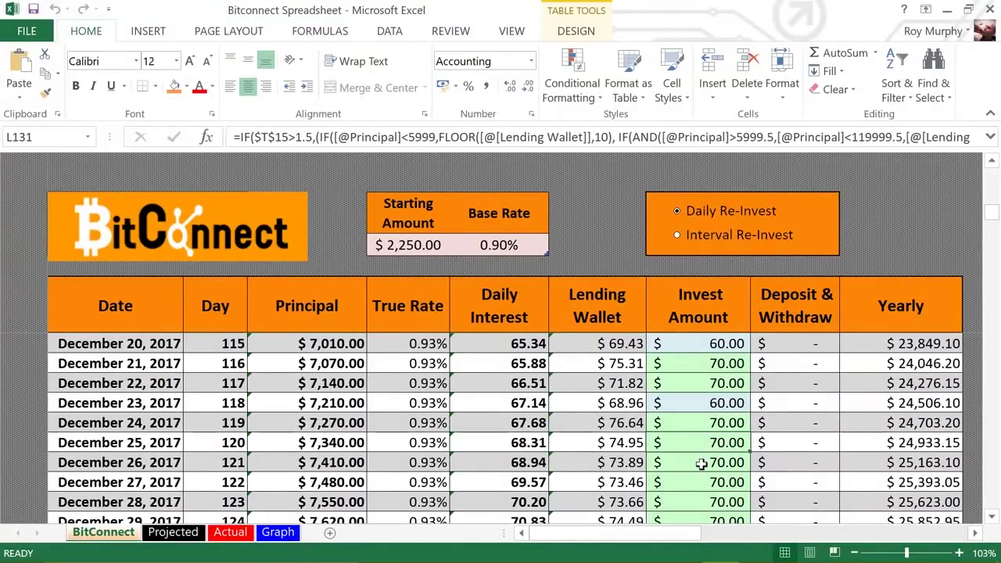
{"action": "left_click", "coordinate": [701, 463]}
{"action": "left_click", "coordinate": [696, 478]}
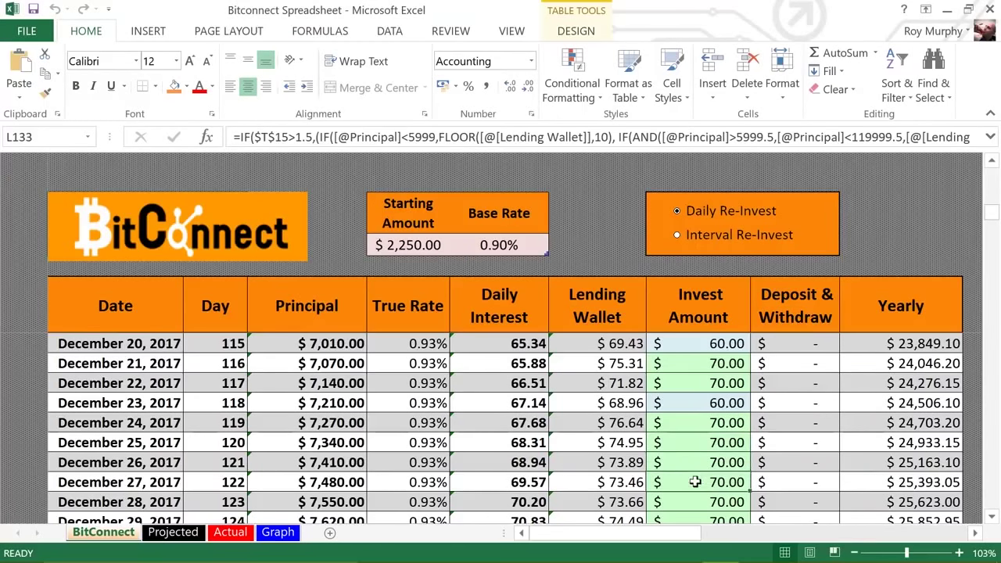
{"action": "left_click", "coordinate": [698, 462]}
{"action": "left_click", "coordinate": [695, 443]}
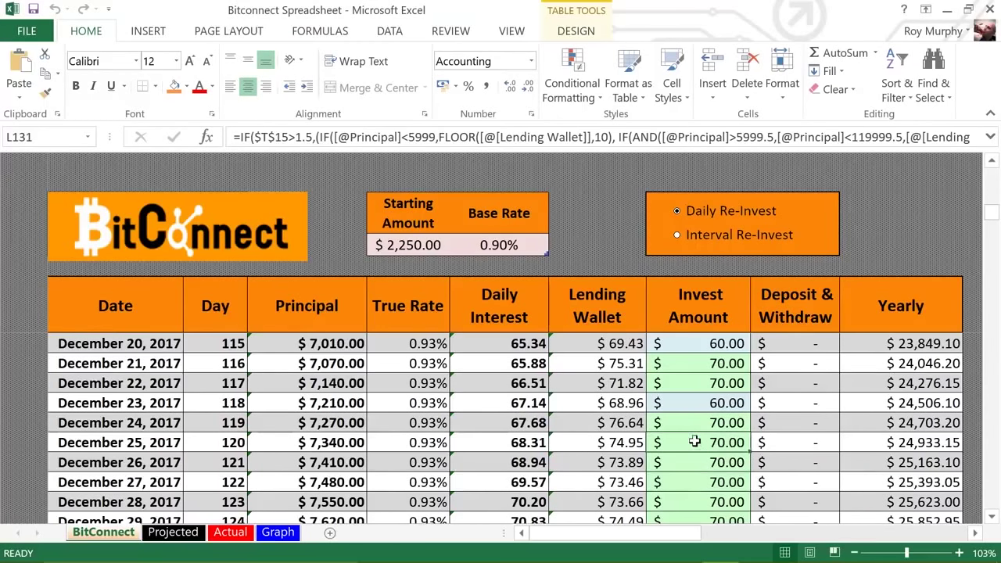
{"action": "left_click", "coordinate": [694, 424]}
{"action": "left_click", "coordinate": [692, 444]}
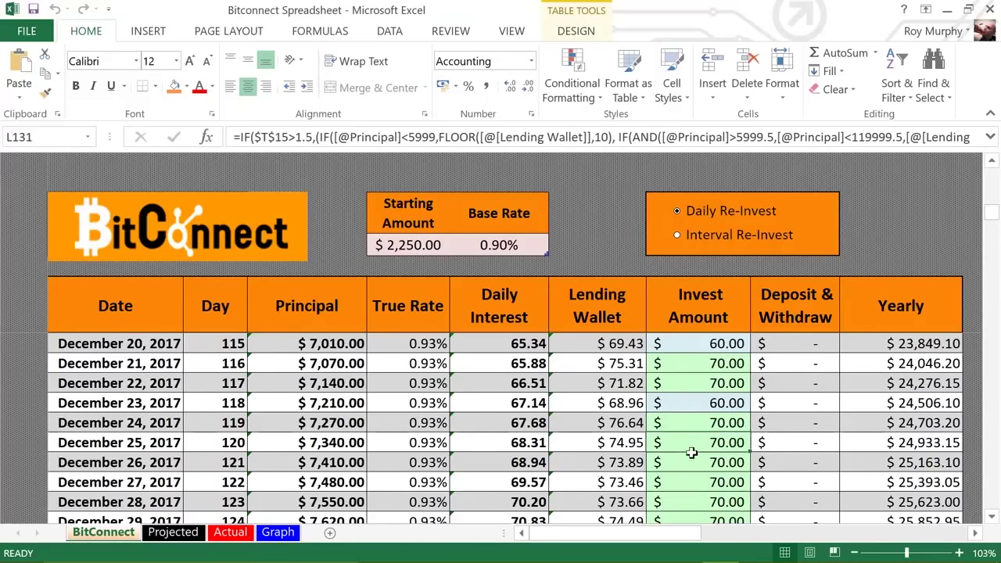
{"action": "left_click", "coordinate": [693, 466]}
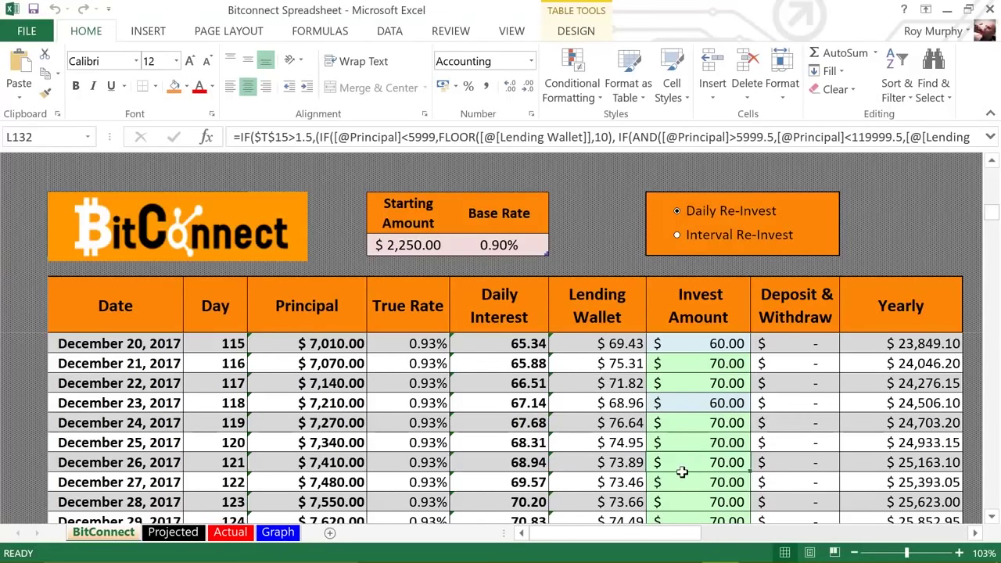
Review the daily reinvestment projection through early March 2018, and return to the rows for late January 2018
{"action": "scroll", "coordinate": [667, 457], "scroll_direction": "down", "scroll_amount": 1}
{"action": "scroll", "coordinate": [667, 457], "scroll_direction": "down", "scroll_amount": 3}
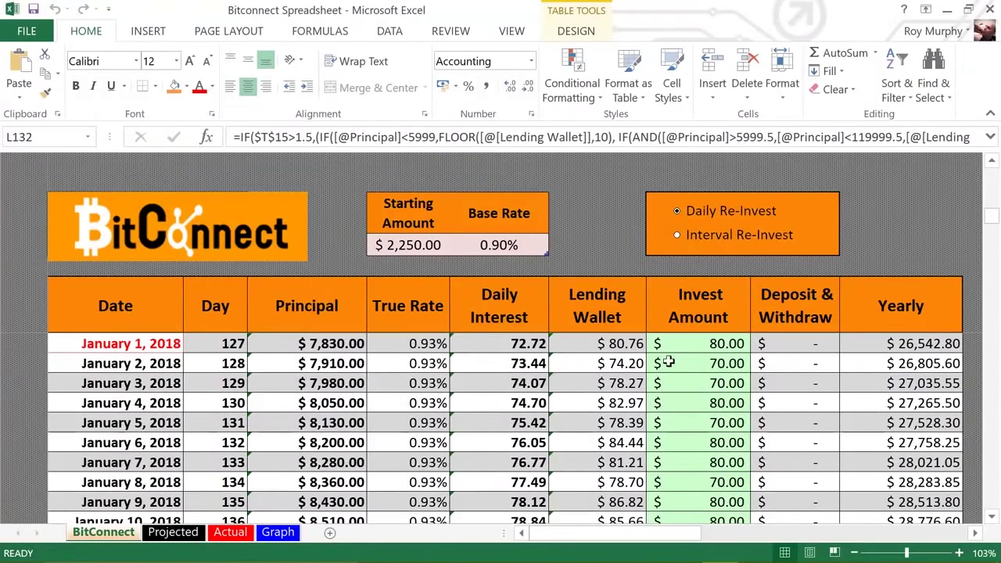
{"action": "scroll", "coordinate": [669, 359], "scroll_direction": "down", "scroll_amount": 5}
{"action": "scroll", "coordinate": [669, 359], "scroll_direction": "down", "scroll_amount": 6}
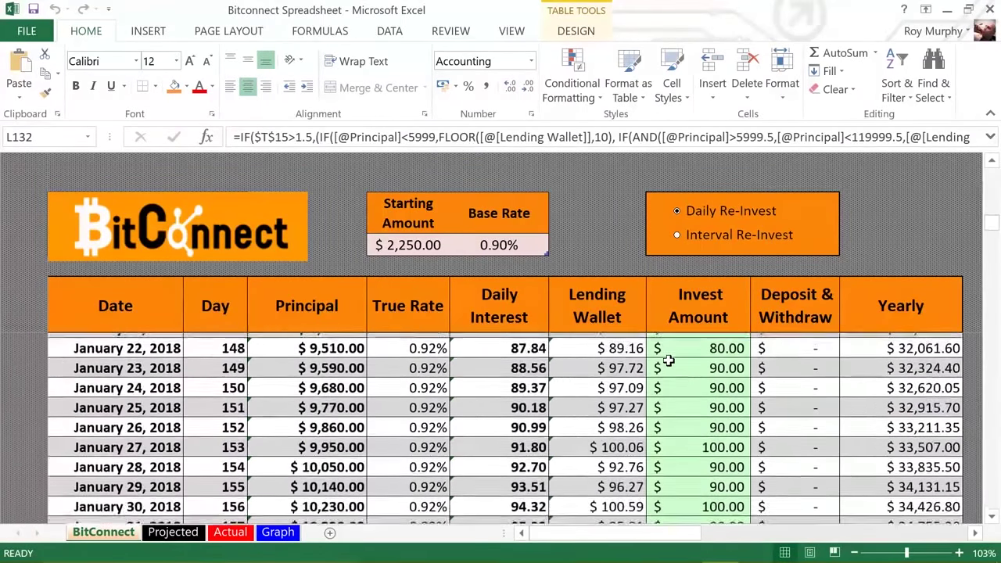
{"action": "scroll", "coordinate": [669, 359], "scroll_direction": "down", "scroll_amount": 1}
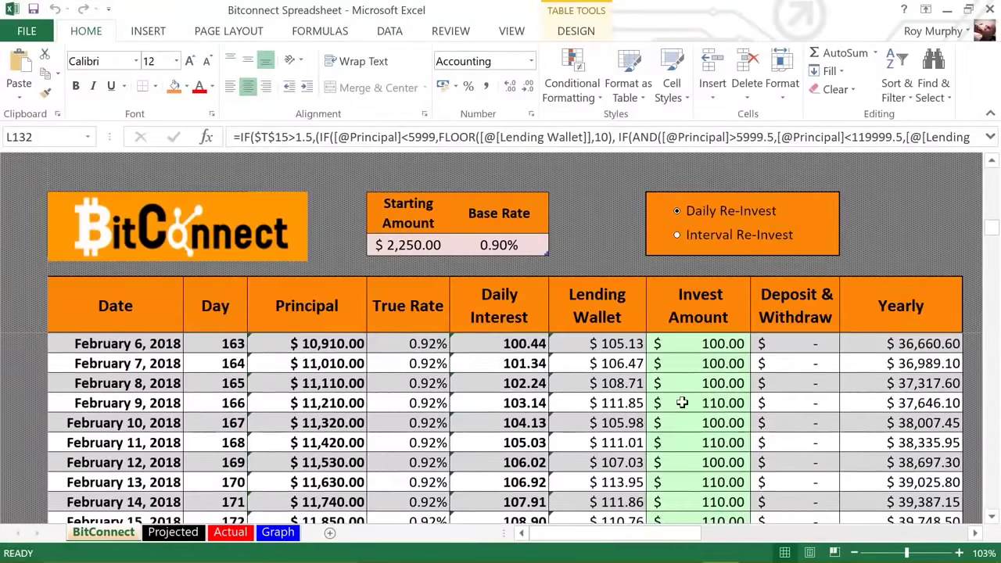
{"action": "scroll", "coordinate": [680, 401], "scroll_direction": "down", "scroll_amount": 5}
{"action": "scroll", "coordinate": [682, 402], "scroll_direction": "down", "scroll_amount": 3}
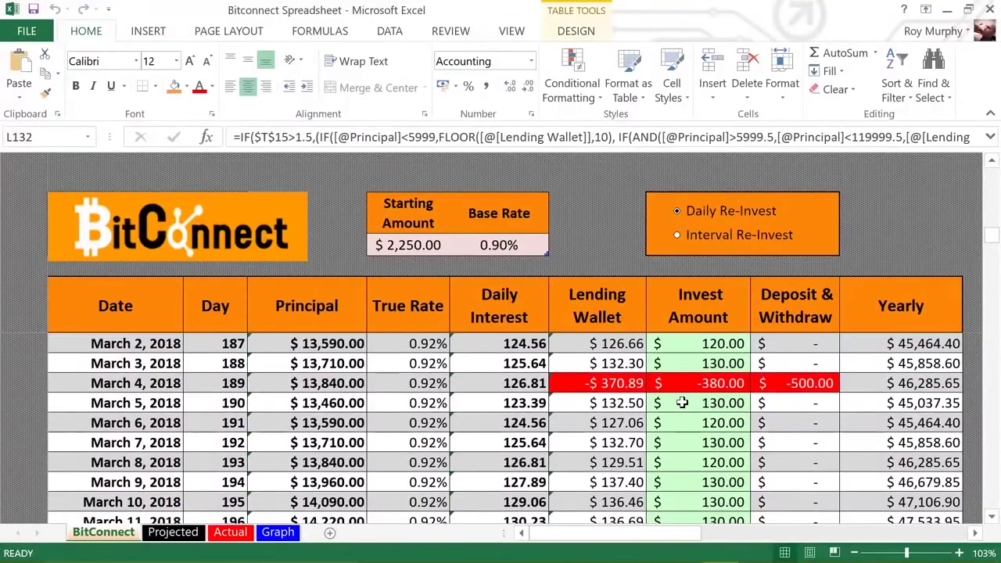
{"action": "scroll", "coordinate": [682, 402], "scroll_direction": "up", "scroll_amount": 20}
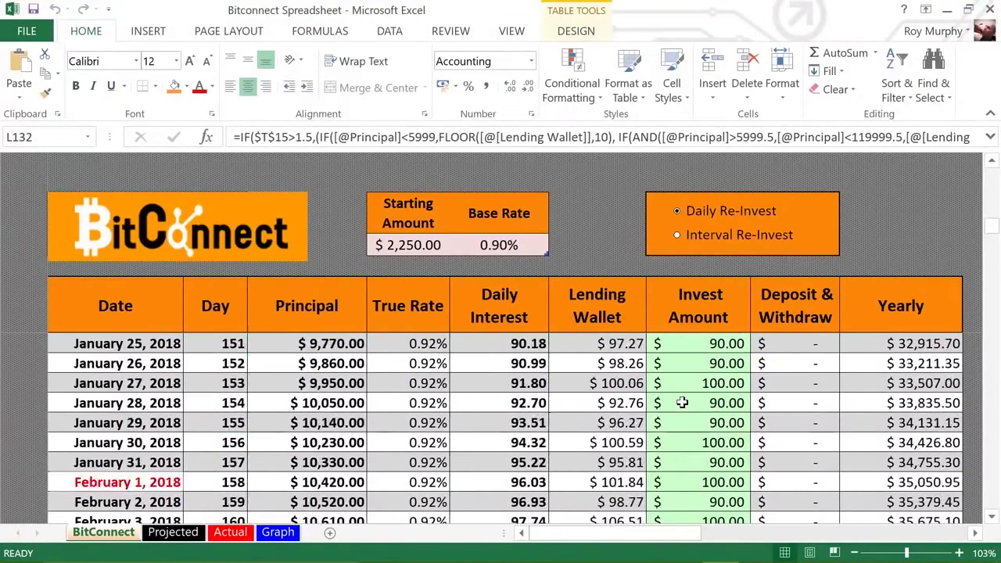
{"action": "scroll", "coordinate": [682, 403], "scroll_direction": "down", "scroll_amount": 14}
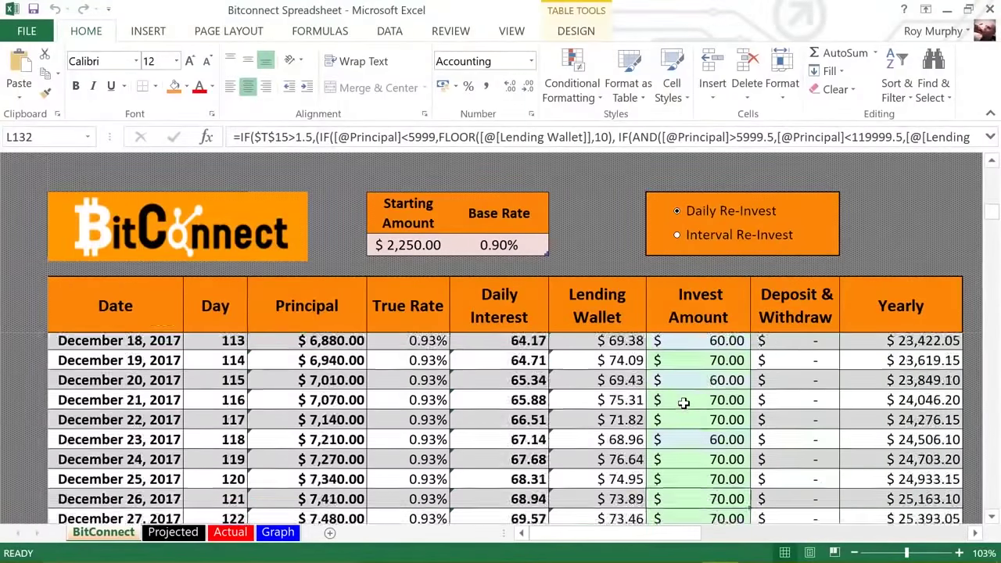
{"action": "scroll", "coordinate": [683, 403], "scroll_direction": "down", "scroll_amount": 2}
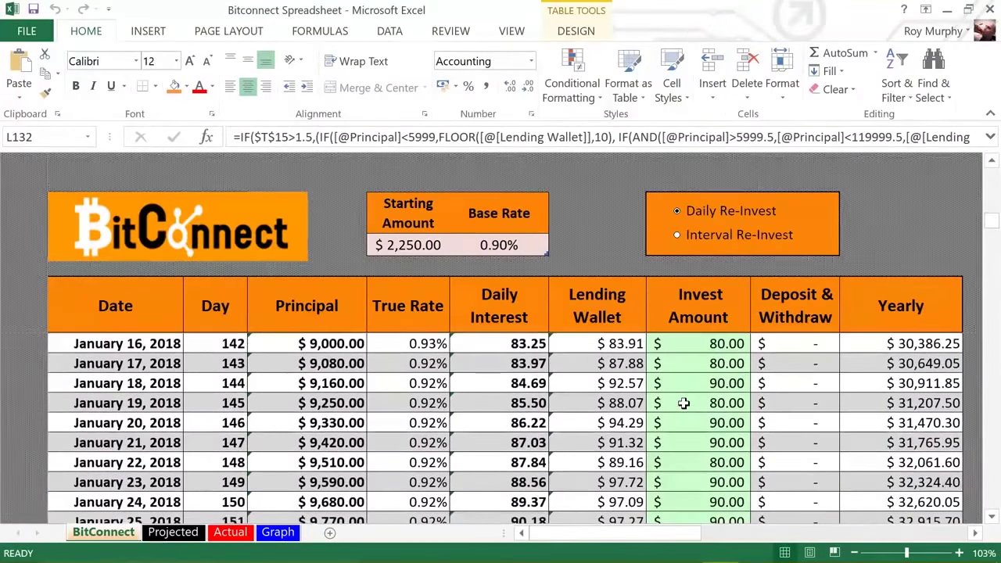
{"action": "scroll", "coordinate": [689, 403], "scroll_direction": "down", "scroll_amount": 1}
{"action": "scroll", "coordinate": [689, 403], "scroll_direction": "down", "scroll_amount": 2}
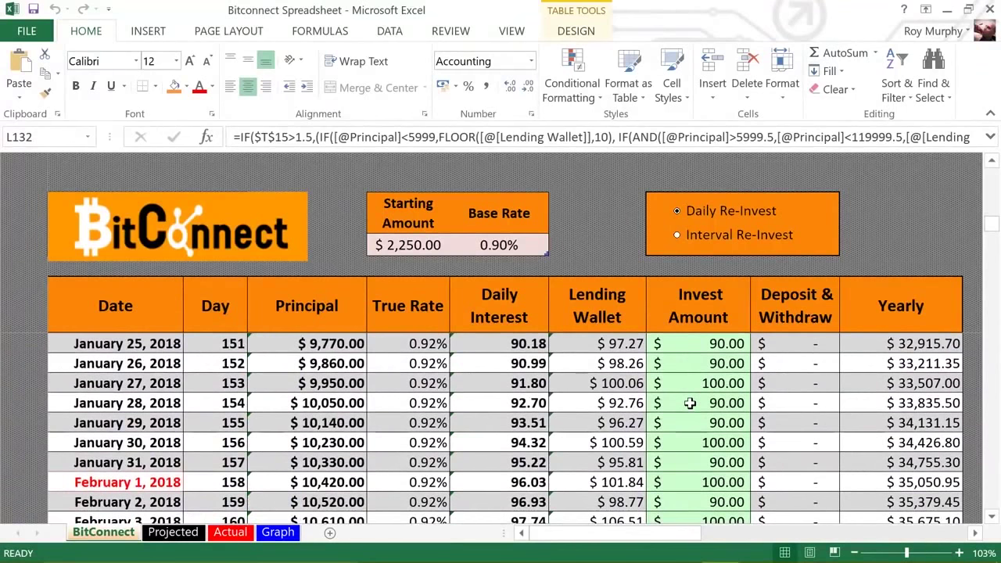
Switch the reinvestment mode to Interval Re-Invest and check the Invest Amounts for January 19 and January 30, 2018
{"action": "left_click", "coordinate": [677, 236]}
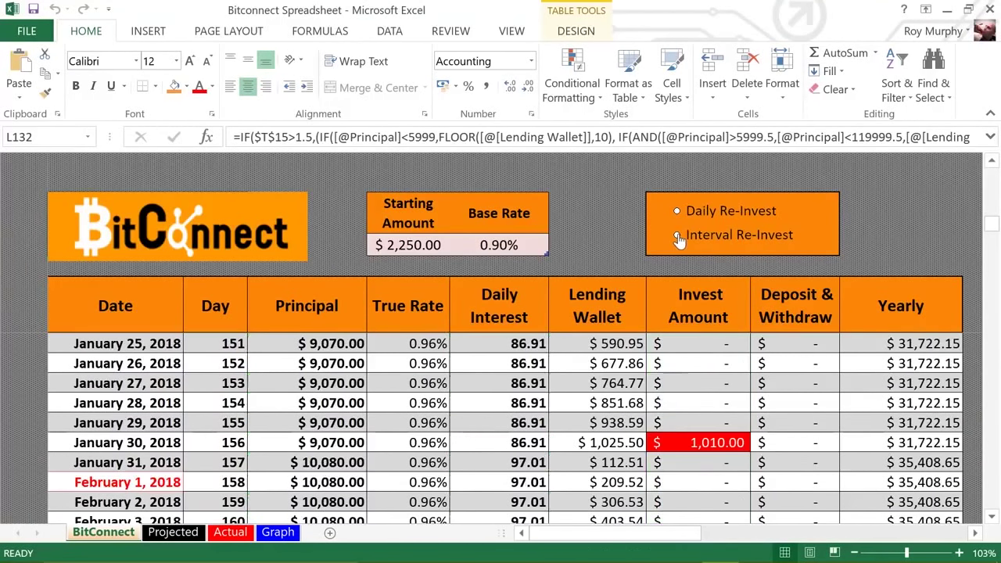
{"action": "left_click", "coordinate": [699, 442]}
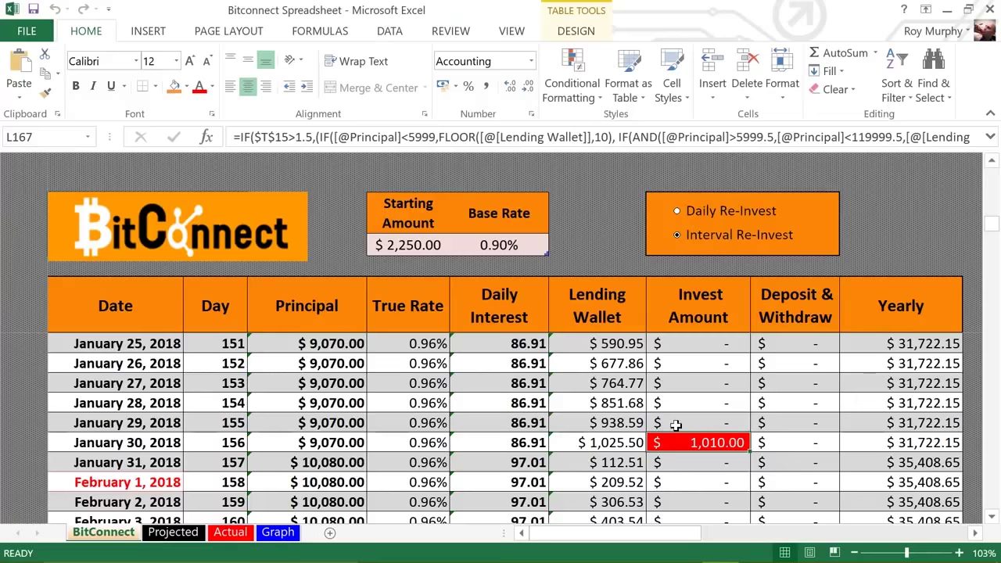
{"action": "scroll", "coordinate": [685, 377], "scroll_direction": "up", "scroll_amount": 1}
{"action": "scroll", "coordinate": [685, 377], "scroll_direction": "up", "scroll_amount": 2}
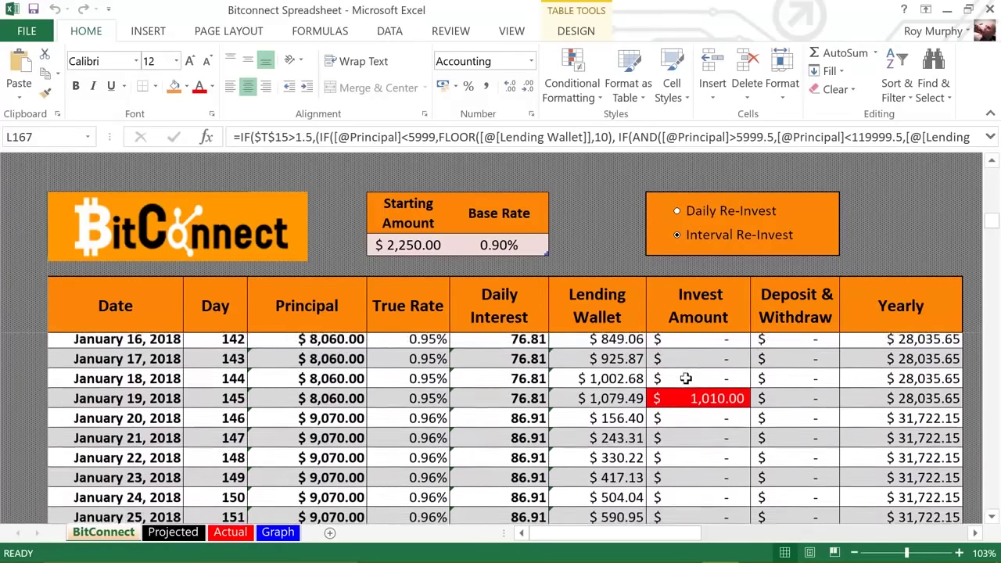
{"action": "scroll", "coordinate": [685, 377], "scroll_direction": "down", "scroll_amount": 3}
{"action": "scroll", "coordinate": [685, 378], "scroll_direction": "down", "scroll_amount": 1}
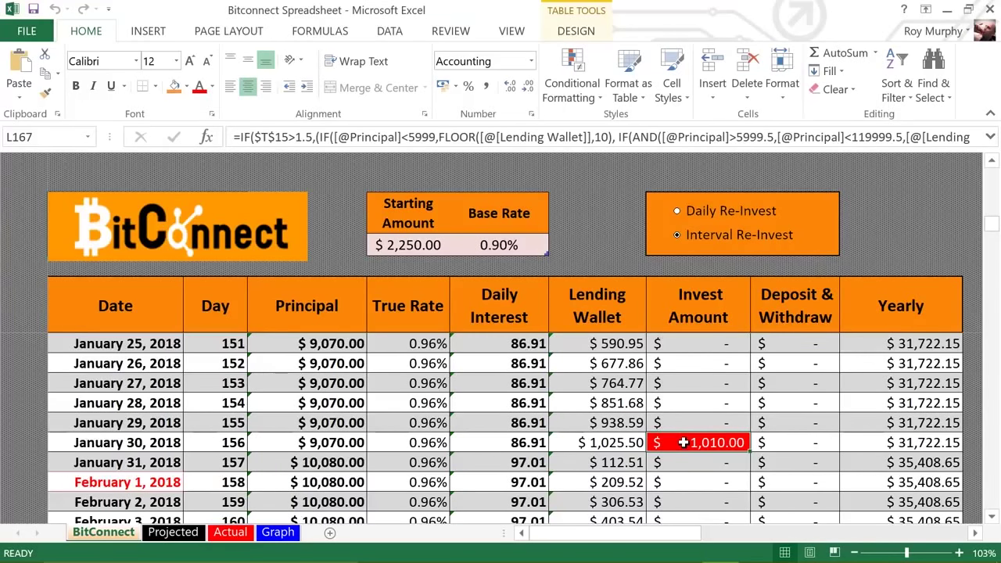
Locate the last daily reinvestment before the interval phase and select the Invest Amount for December 3, 2017
{"action": "scroll", "coordinate": [683, 442], "scroll_direction": "up", "scroll_amount": 12}
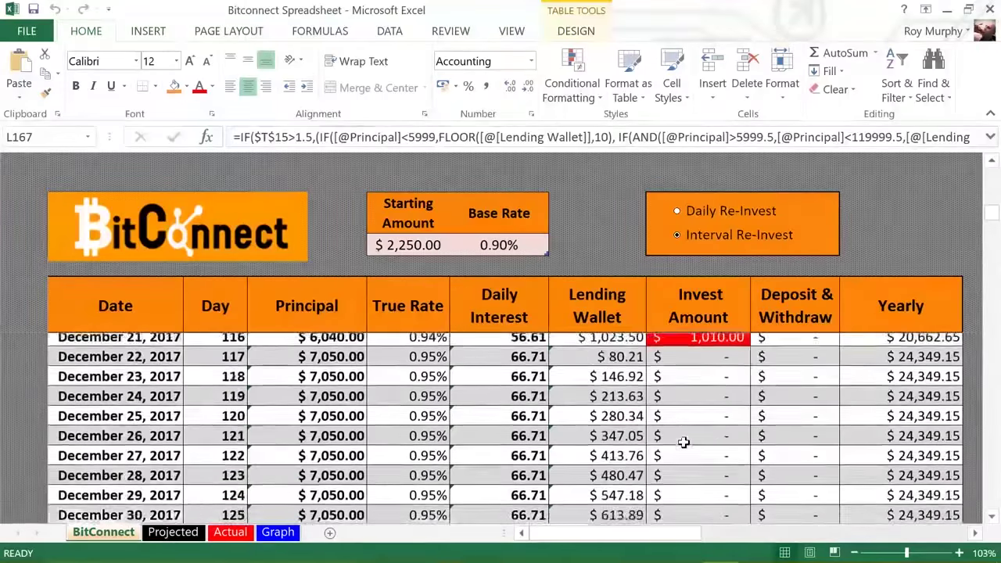
{"action": "scroll", "coordinate": [682, 442], "scroll_direction": "up", "scroll_amount": 9}
{"action": "scroll", "coordinate": [683, 443], "scroll_direction": "down", "scroll_amount": 1}
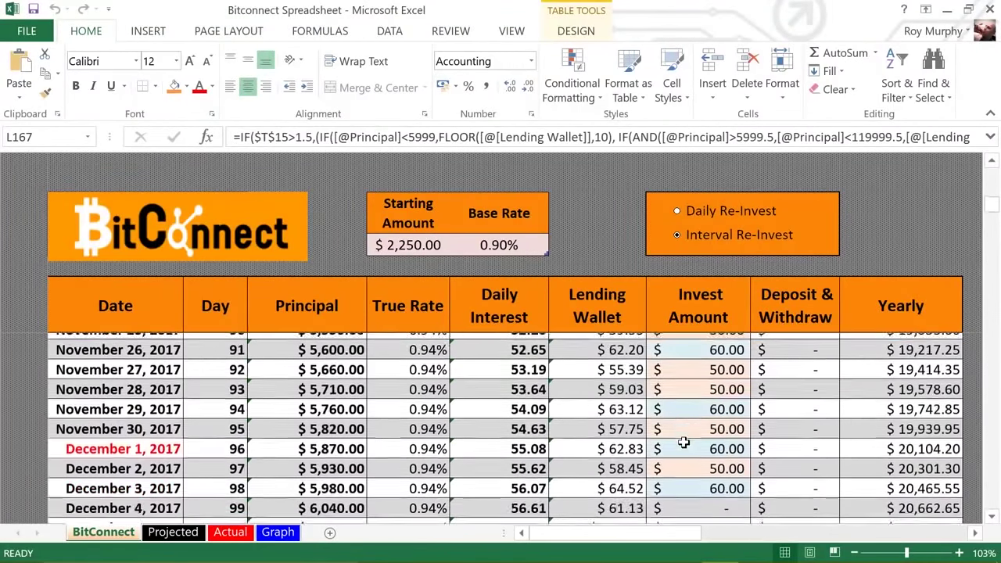
{"action": "scroll", "coordinate": [683, 443], "scroll_direction": "down", "scroll_amount": 1}
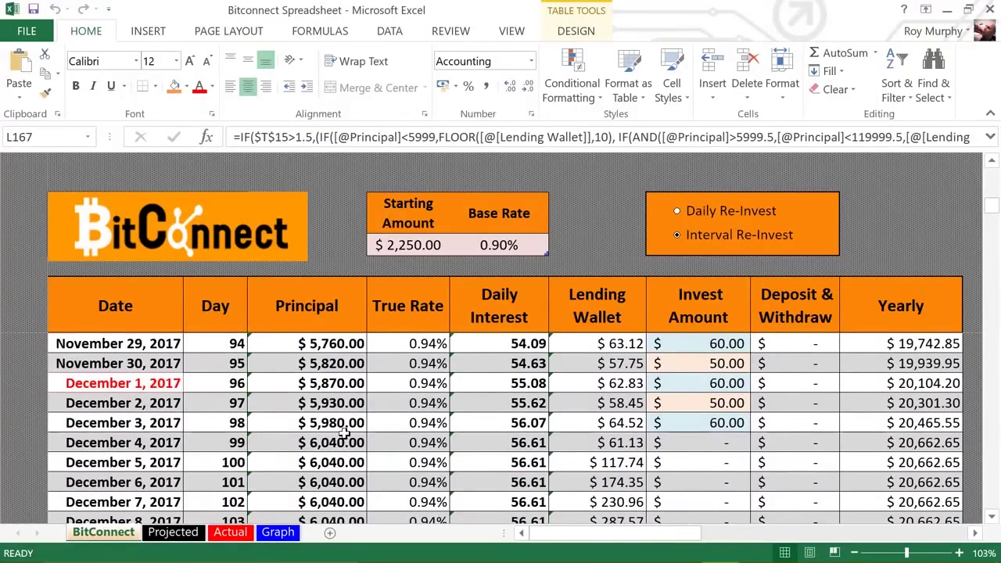
{"action": "left_click", "coordinate": [671, 422]}
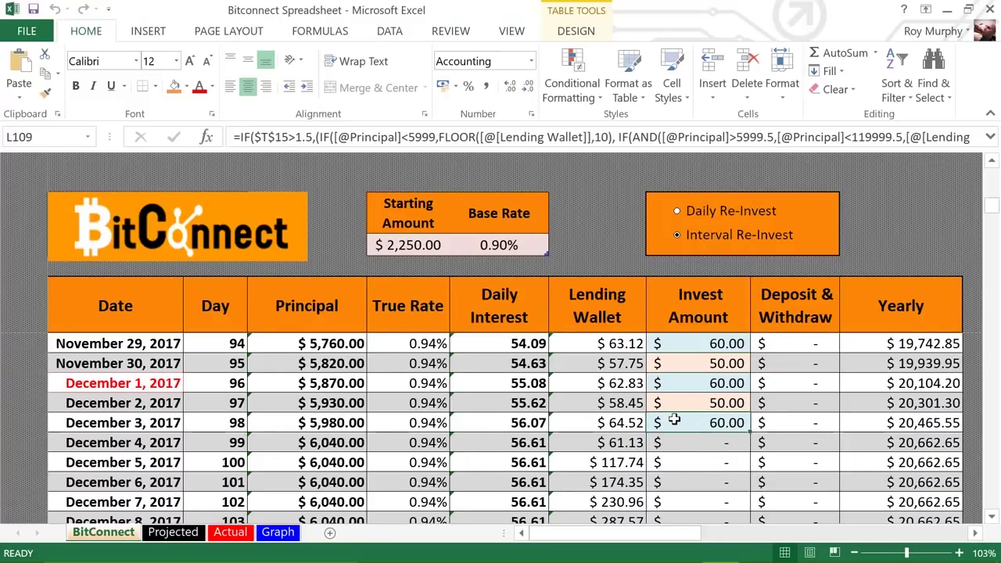
Find the first interval reinvestment in December 2017 and select its Invest Amount on Day 116
{"action": "scroll", "coordinate": [674, 421], "scroll_direction": "down", "scroll_amount": 5}
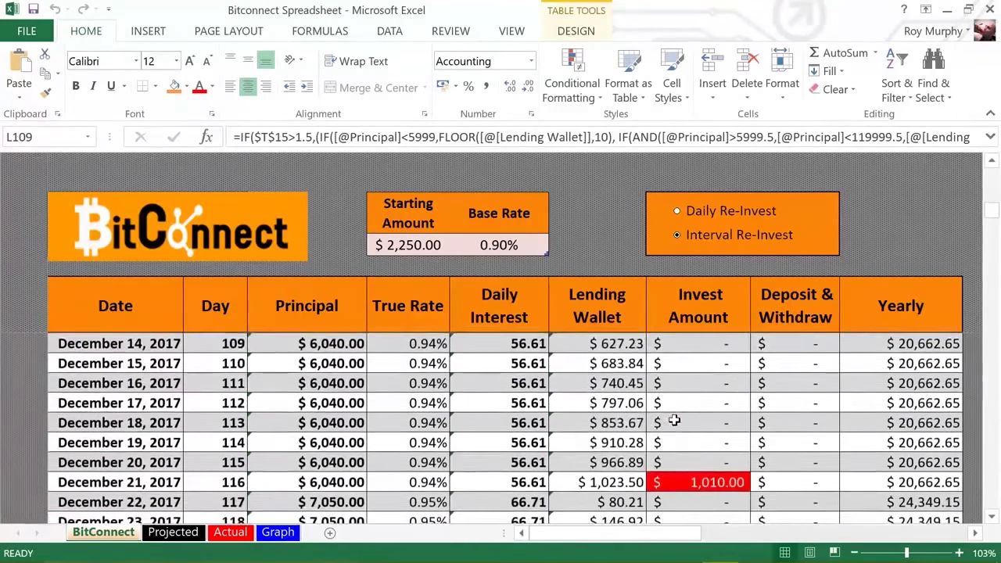
{"action": "scroll", "coordinate": [674, 421], "scroll_direction": "down", "scroll_amount": 1}
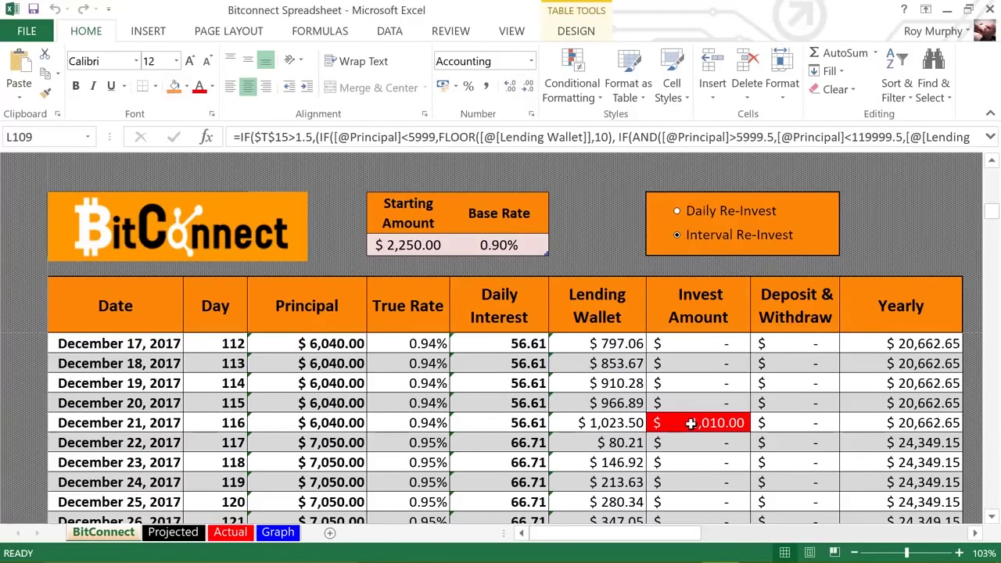
{"action": "left_click", "coordinate": [690, 423]}
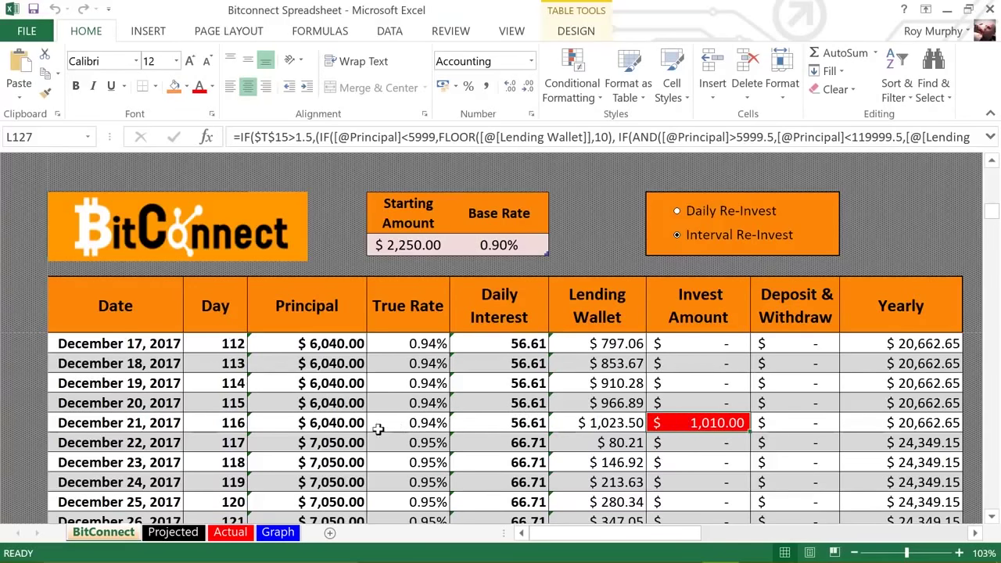
Check the True Rate and Invest Amount for December 21, 2017, and look back at the early December rows
{"action": "left_click", "coordinate": [405, 423]}
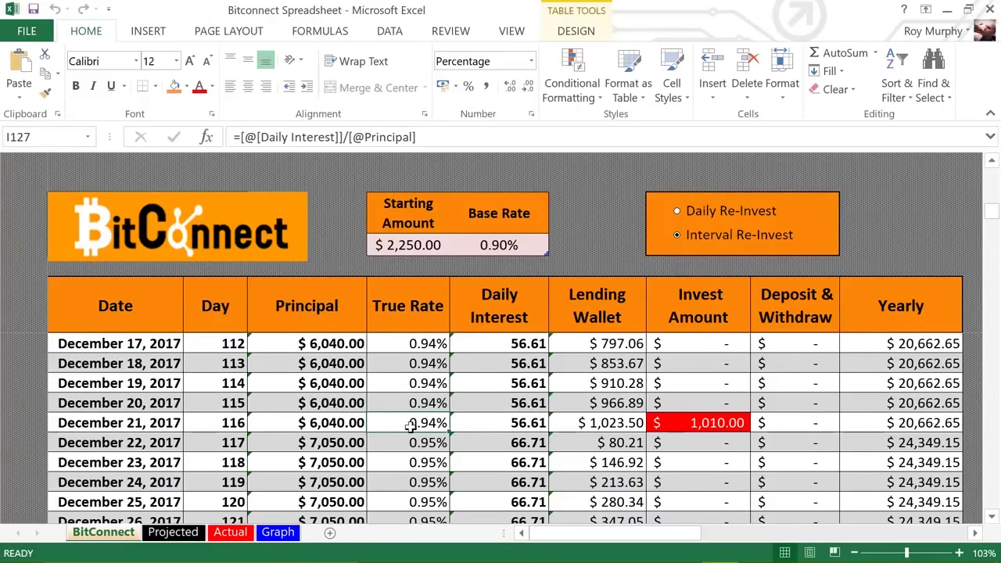
{"action": "left_click", "coordinate": [662, 422]}
{"action": "scroll", "coordinate": [663, 425], "scroll_direction": "up", "scroll_amount": 2}
{"action": "scroll", "coordinate": [663, 425], "scroll_direction": "up", "scroll_amount": 4}
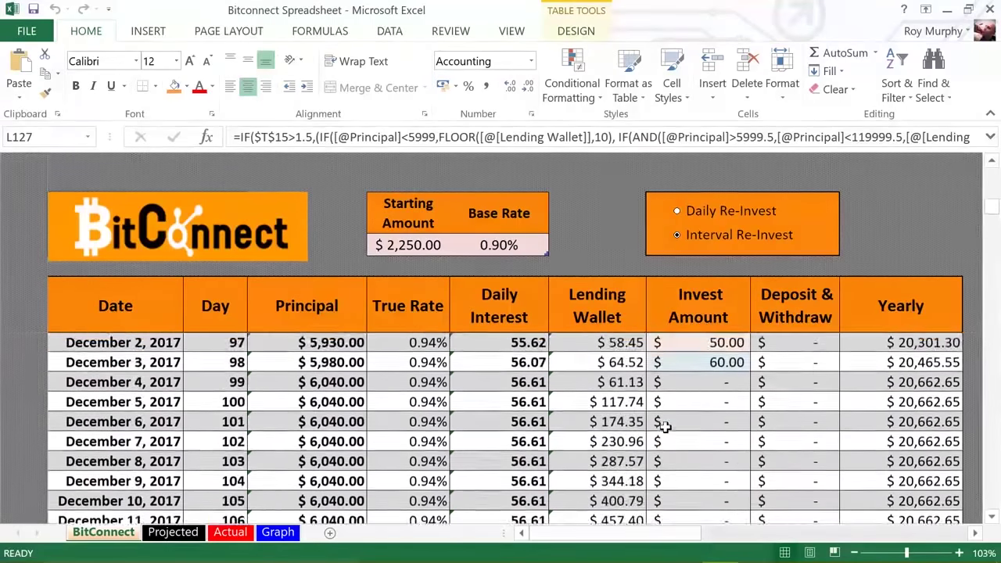
Follow the interval projection into January 2018 and select the Invest Amount for January 19
{"action": "scroll", "coordinate": [663, 426], "scroll_direction": "down", "scroll_amount": 2}
{"action": "scroll", "coordinate": [663, 427], "scroll_direction": "down", "scroll_amount": 4}
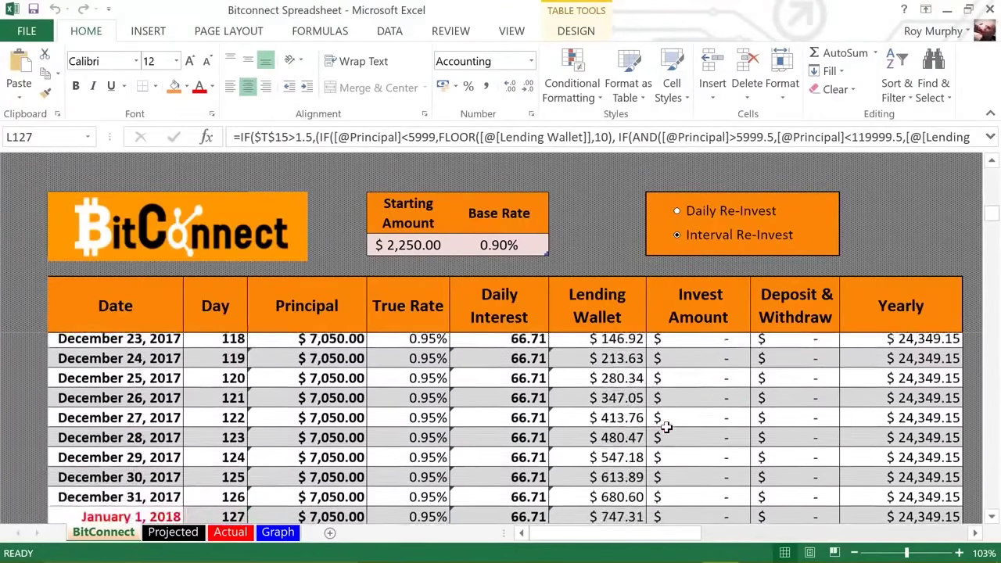
{"action": "scroll", "coordinate": [663, 425], "scroll_direction": "down", "scroll_amount": 5}
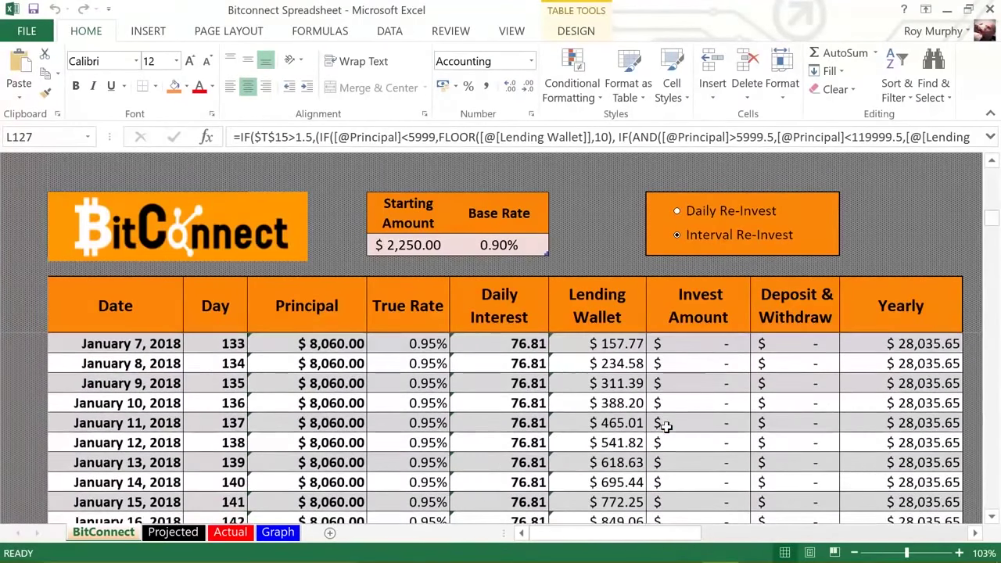
{"action": "scroll", "coordinate": [665, 424], "scroll_direction": "down", "scroll_amount": 1}
{"action": "left_click", "coordinate": [670, 405]}
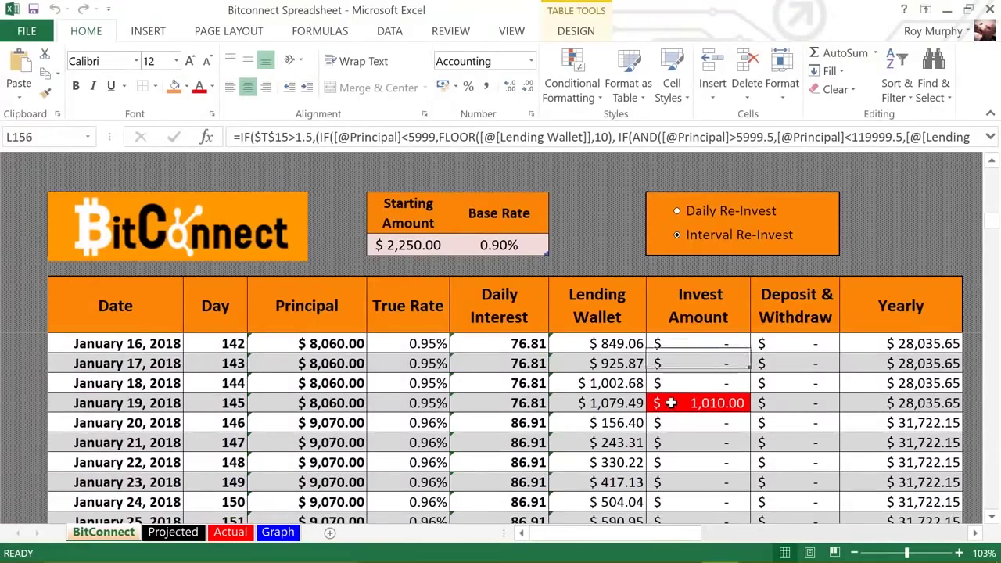
Locate the first withdrawal in March 2018 and select the date and Deposit & Withdraw amount for March 4
{"action": "scroll", "coordinate": [672, 403], "scroll_direction": "down", "scroll_amount": 6}
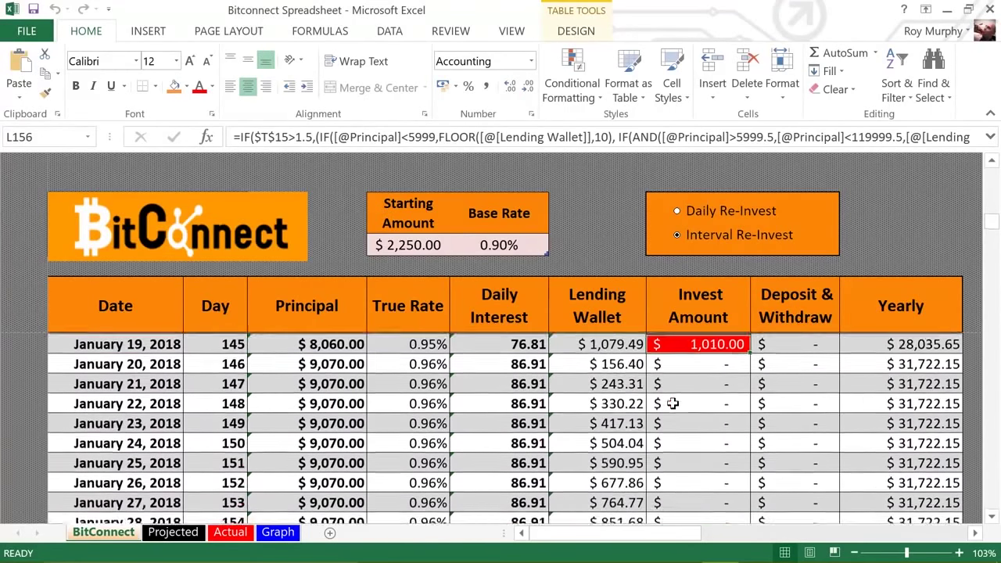
{"action": "scroll", "coordinate": [673, 403], "scroll_direction": "down", "scroll_amount": 7}
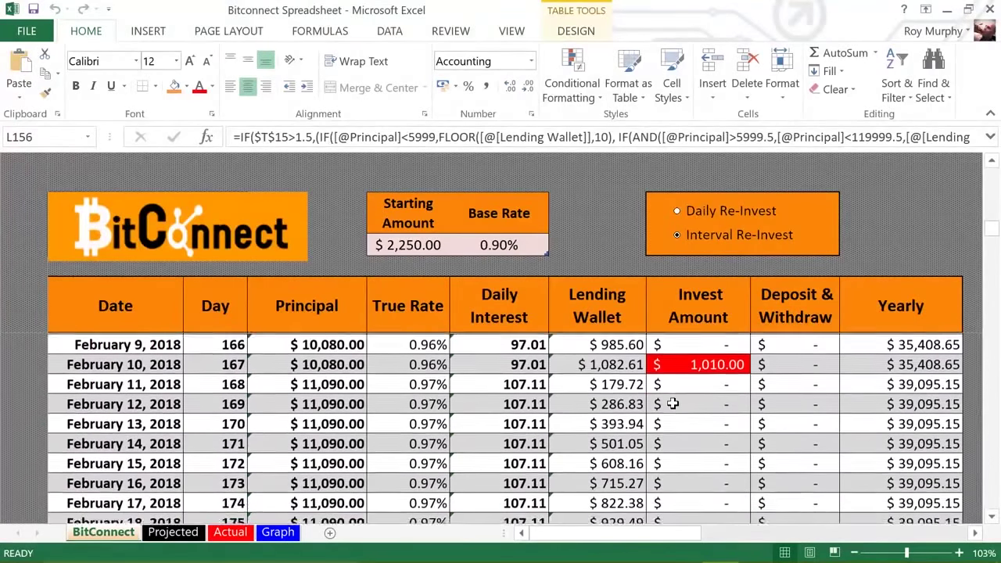
{"action": "scroll", "coordinate": [673, 403], "scroll_direction": "down", "scroll_amount": 2}
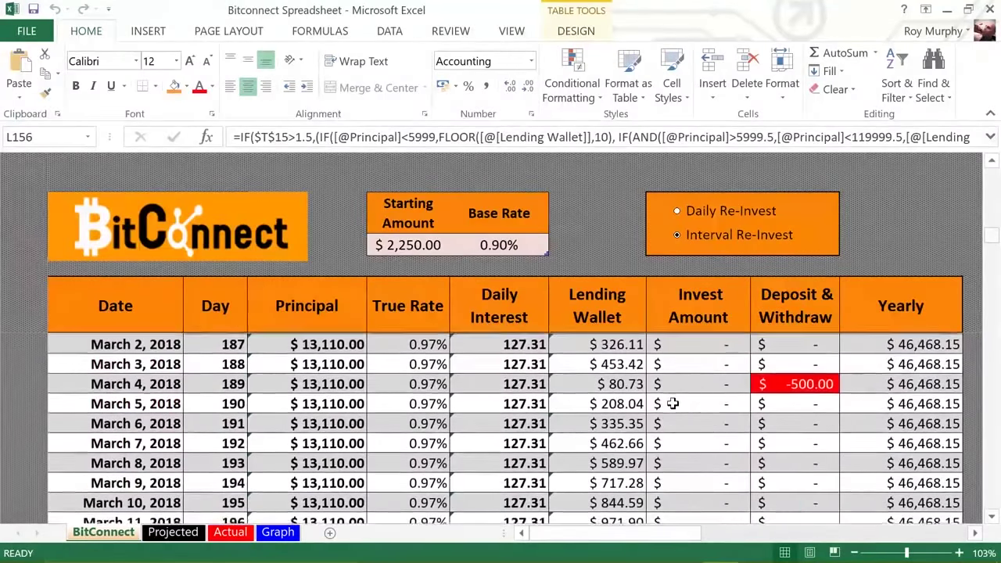
{"action": "scroll", "coordinate": [704, 462], "scroll_direction": "up", "scroll_amount": 1}
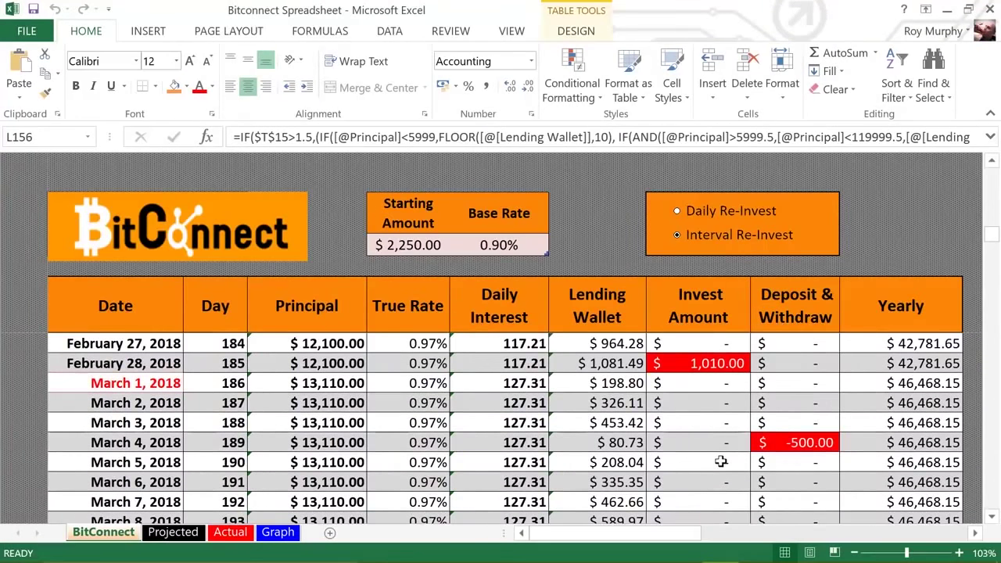
{"action": "left_click", "coordinate": [132, 443]}
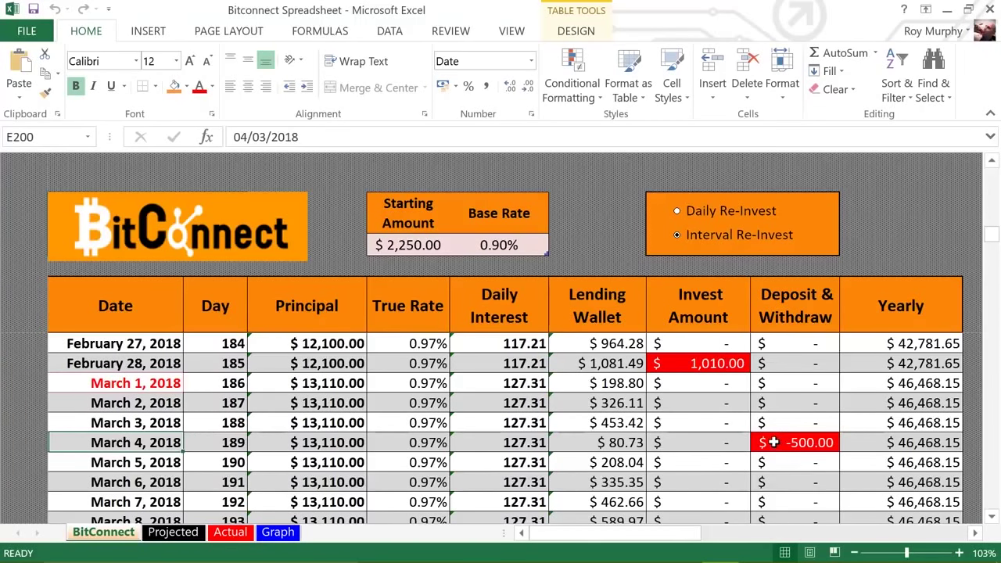
{"action": "left_click", "coordinate": [778, 443]}
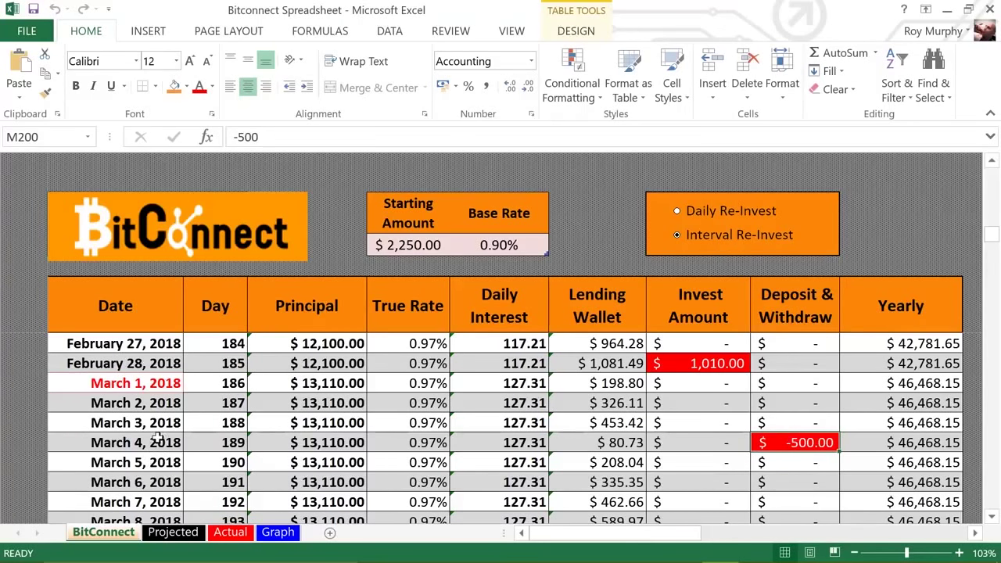
Check the Day number for March 4, 2018 and the Starting Amount, and reselect that day's withdrawal
{"action": "left_click", "coordinate": [237, 444]}
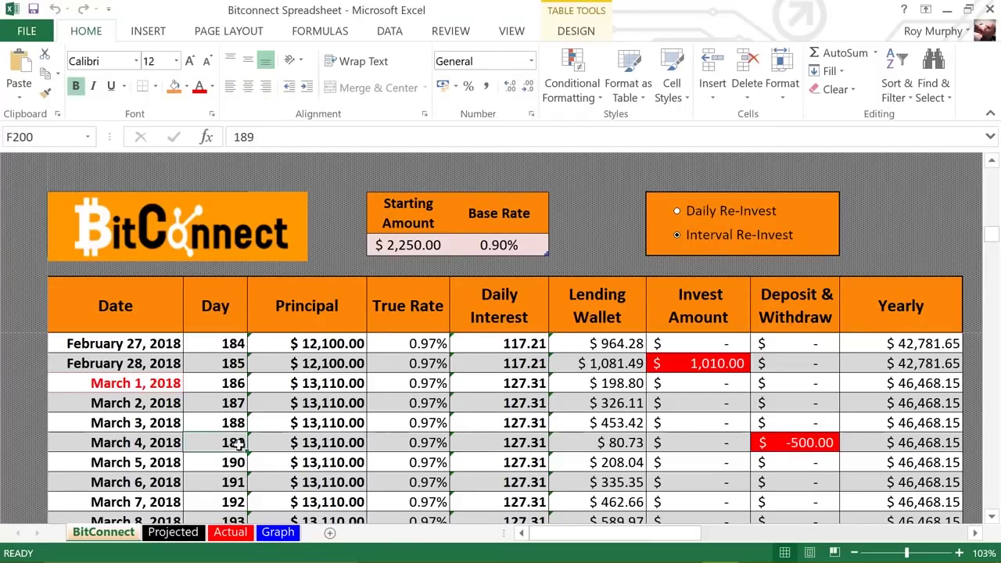
{"action": "left_click", "coordinate": [422, 244]}
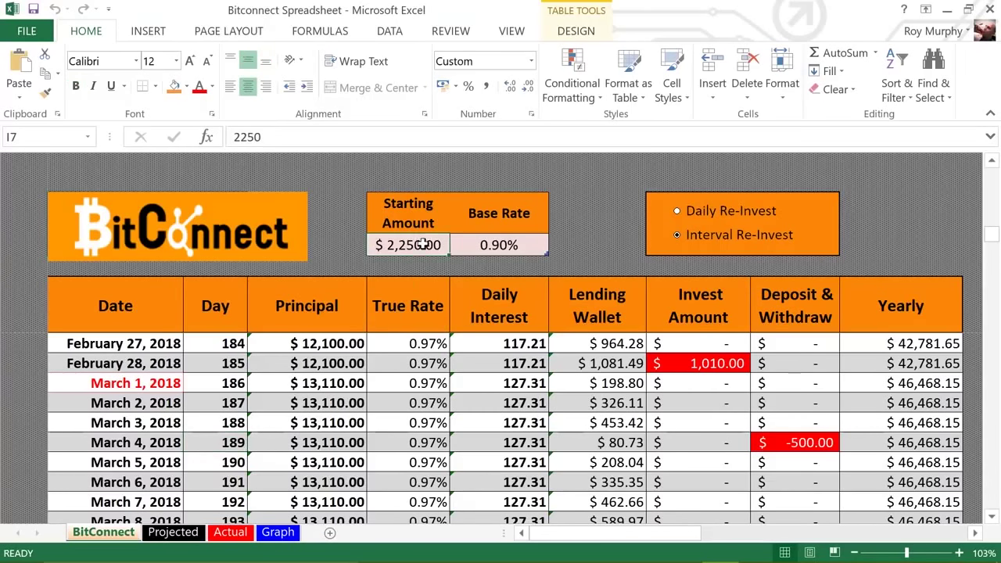
{"action": "left_click", "coordinate": [790, 443]}
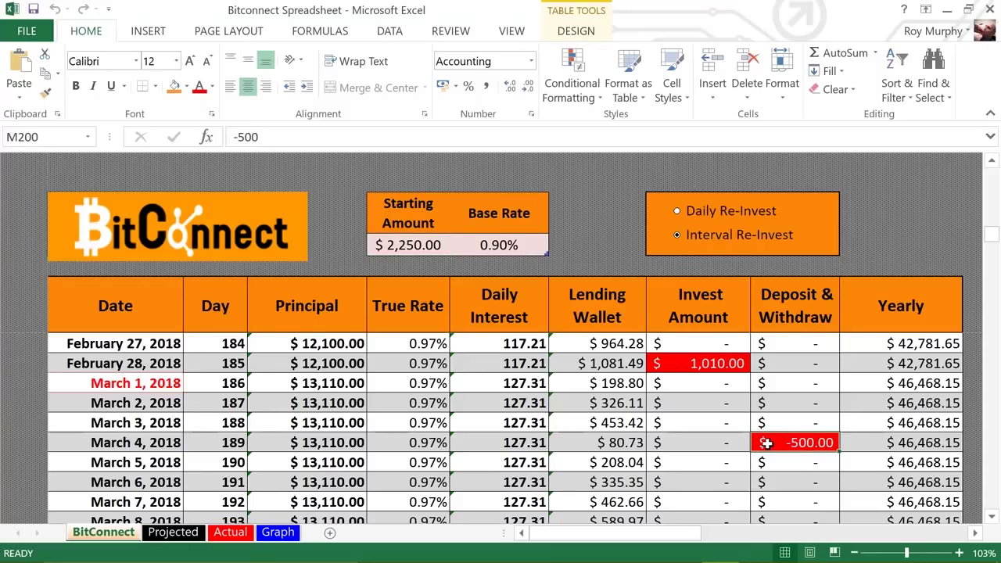
Examine the March 15, 2018 withdrawal together with the Daily Interest for that day
{"action": "scroll", "coordinate": [767, 443], "scroll_direction": "down", "scroll_amount": 4}
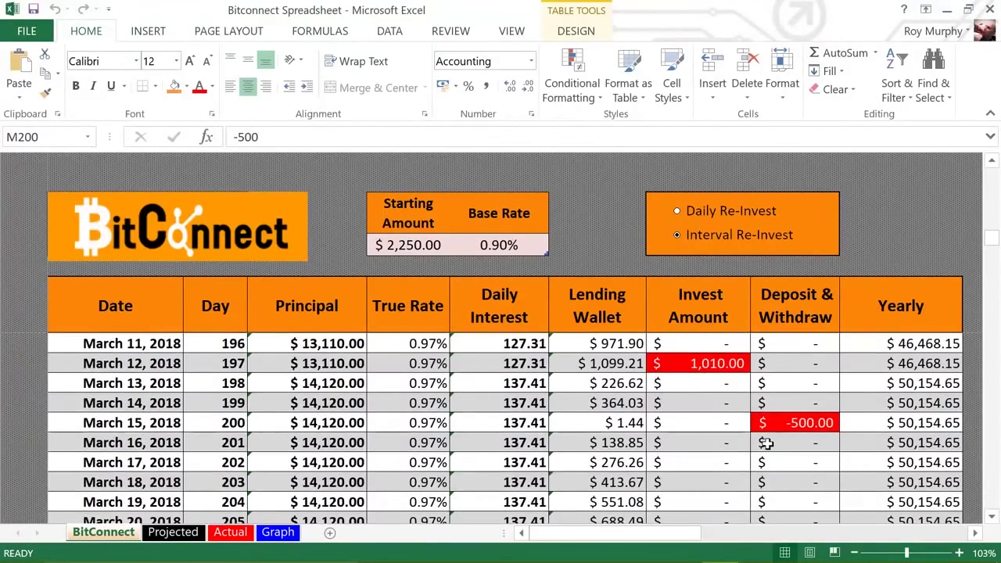
{"action": "left_click", "coordinate": [770, 422]}
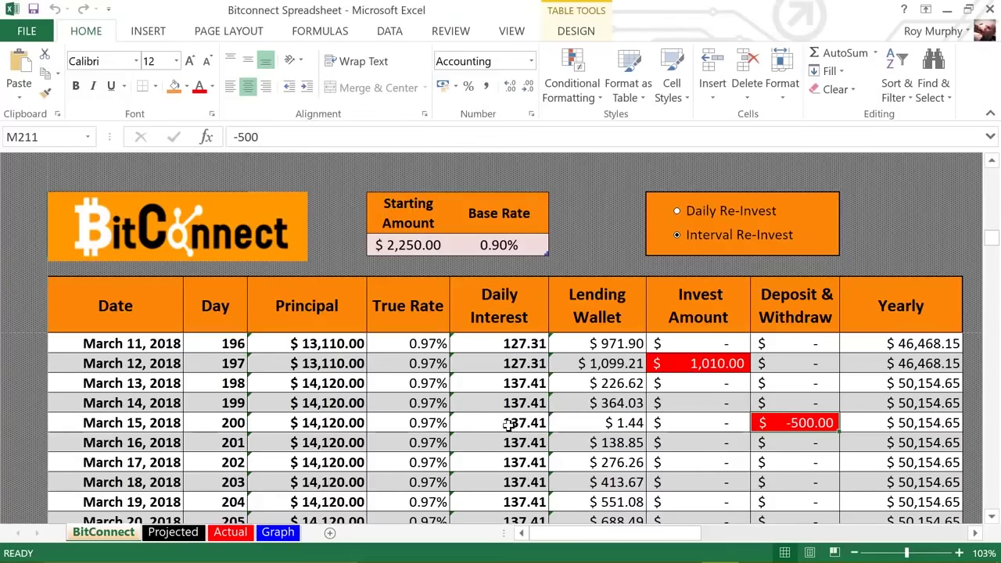
{"action": "left_click", "coordinate": [504, 424]}
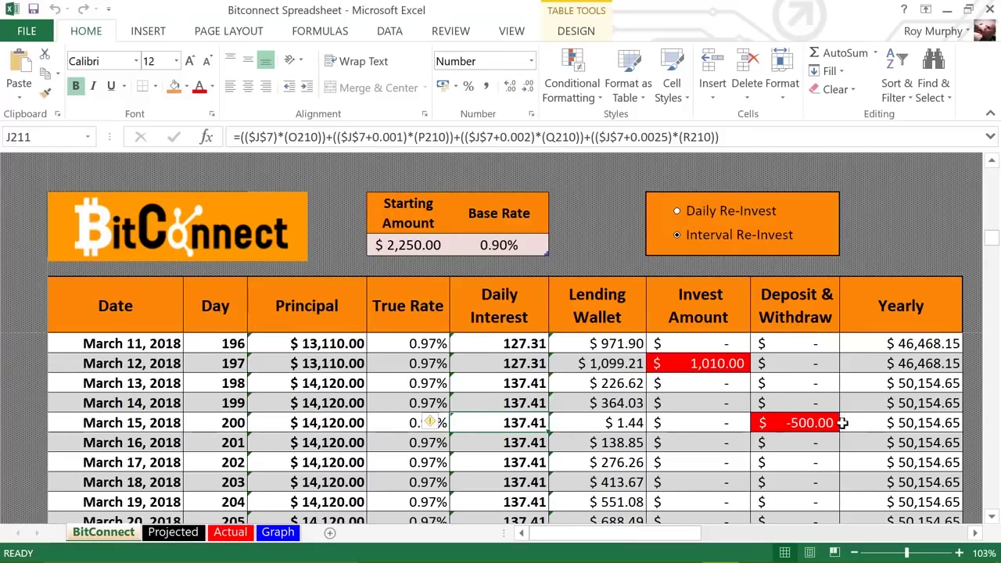
{"action": "left_click", "coordinate": [780, 421]}
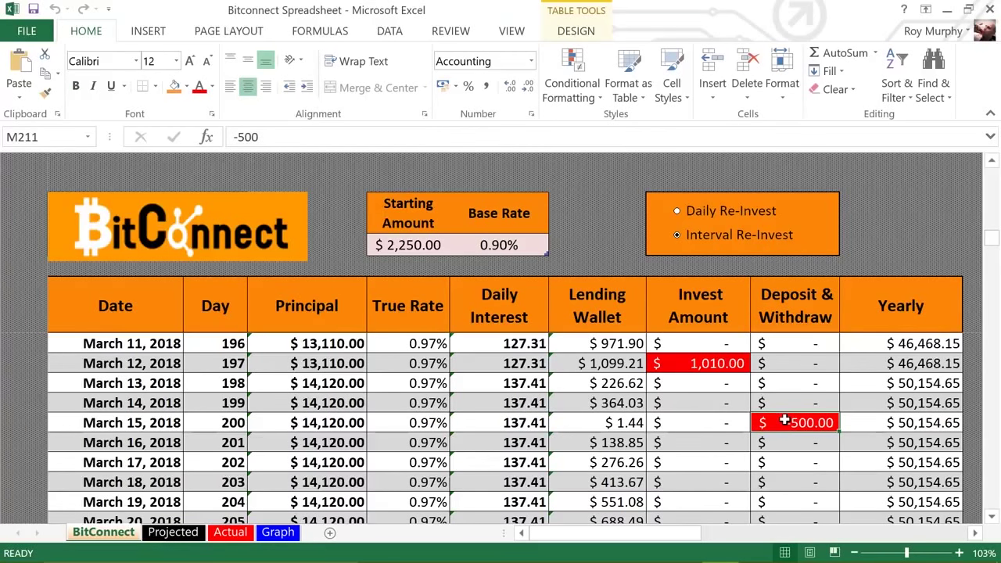
Check the withdrawals on April 2 and April 11, 2018, and the Yearly and Day cells for April 11
{"action": "scroll", "coordinate": [784, 421], "scroll_direction": "down", "scroll_amount": 6}
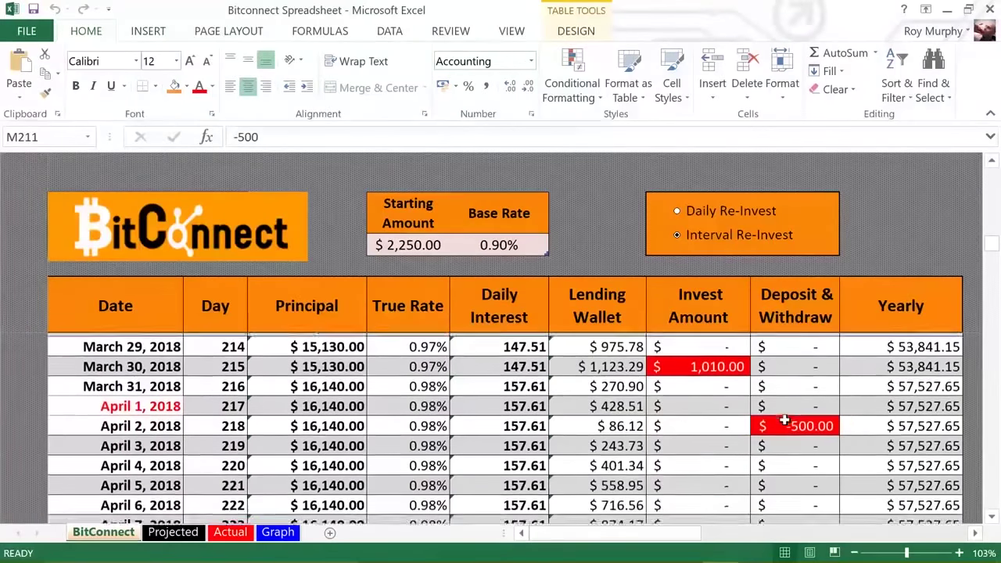
{"action": "left_click", "coordinate": [785, 423]}
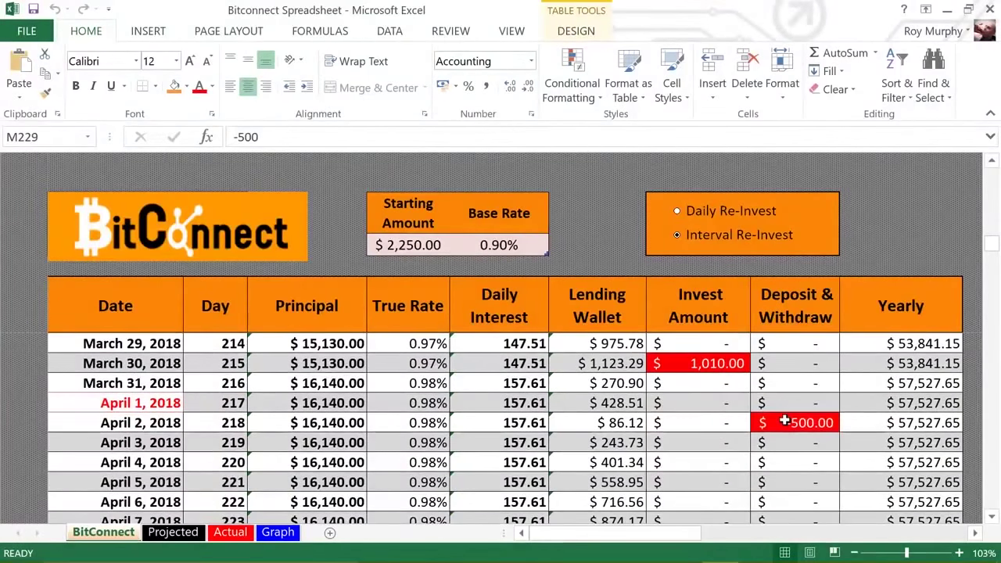
{"action": "scroll", "coordinate": [785, 422], "scroll_direction": "down", "scroll_amount": 3}
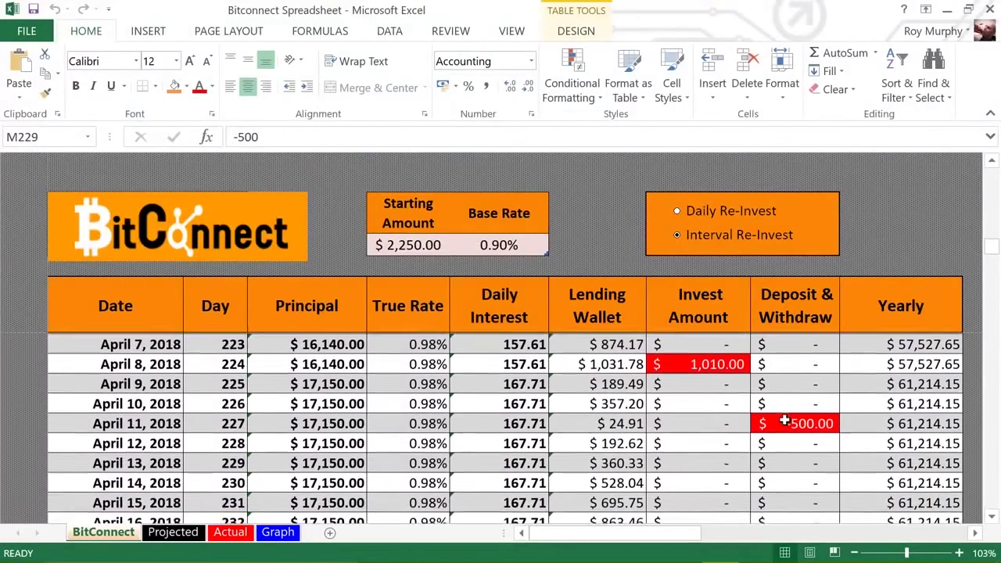
{"action": "left_click", "coordinate": [784, 422]}
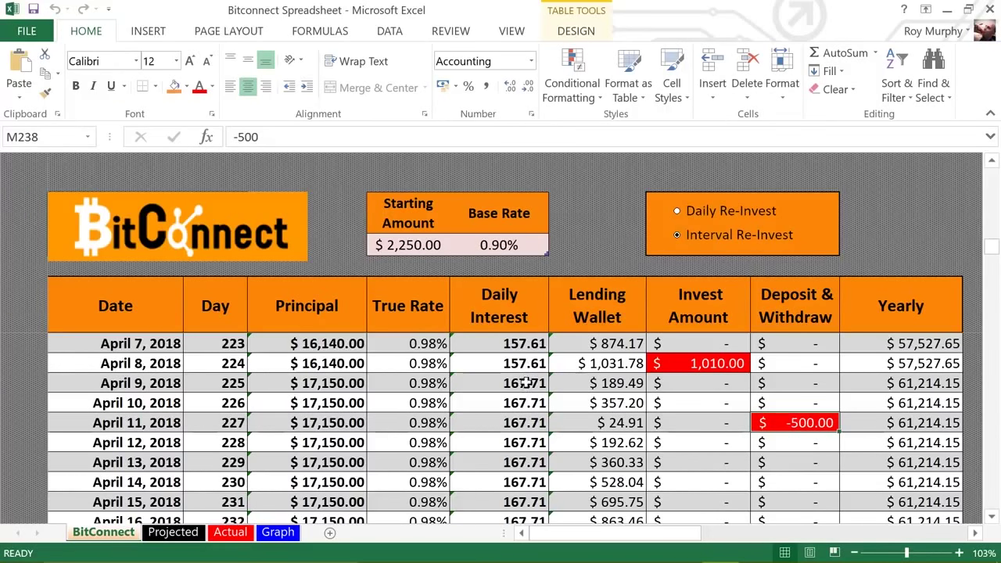
{"action": "left_click", "coordinate": [927, 423]}
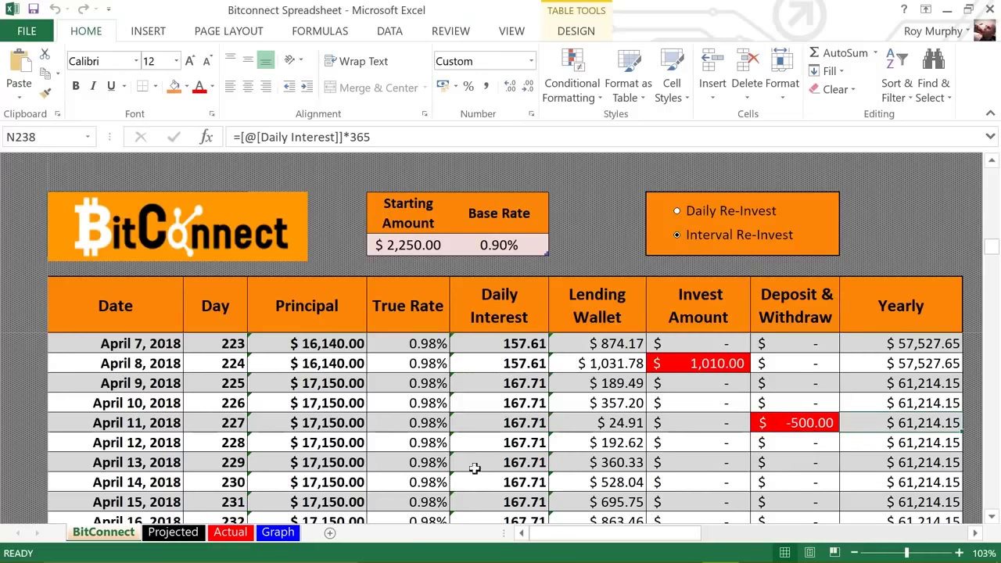
{"action": "left_click", "coordinate": [233, 423]}
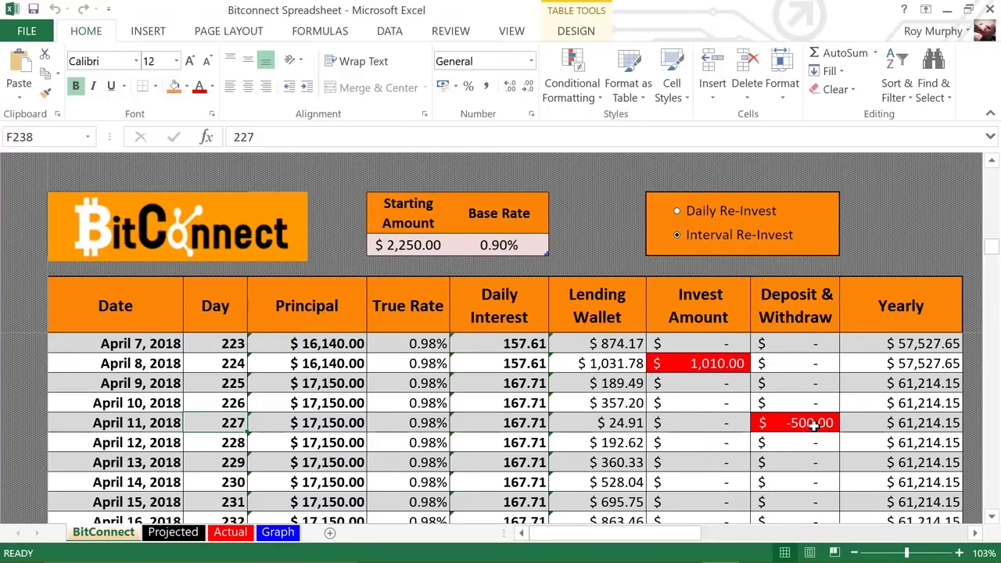
Trace the days between the April 23 and April 28, 2018 reinvestments through their Invest Amount cells
{"action": "scroll", "coordinate": [815, 434], "scroll_direction": "down", "scroll_amount": 3}
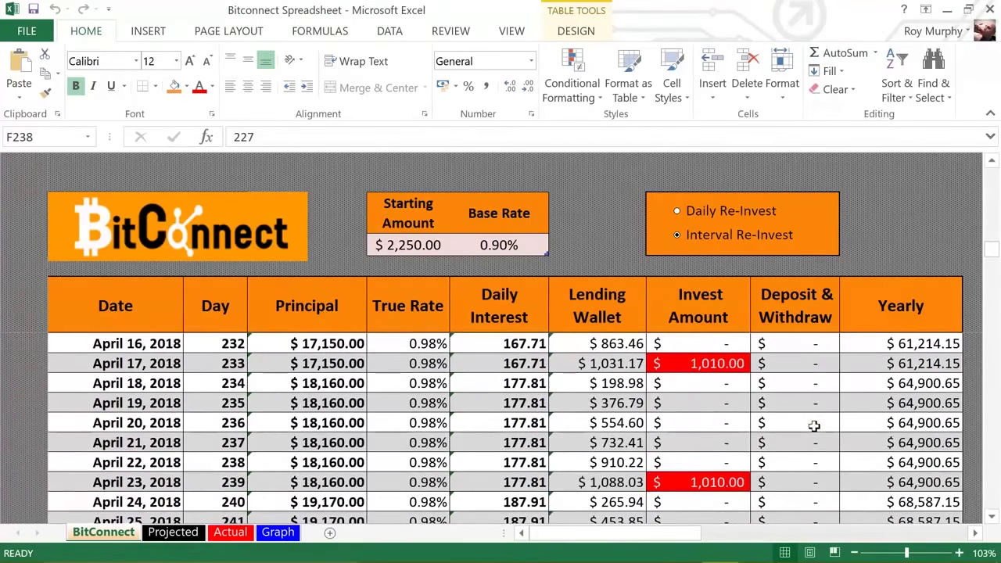
{"action": "scroll", "coordinate": [814, 426], "scroll_direction": "down", "scroll_amount": 1}
{"action": "scroll", "coordinate": [814, 425], "scroll_direction": "down", "scroll_amount": 1}
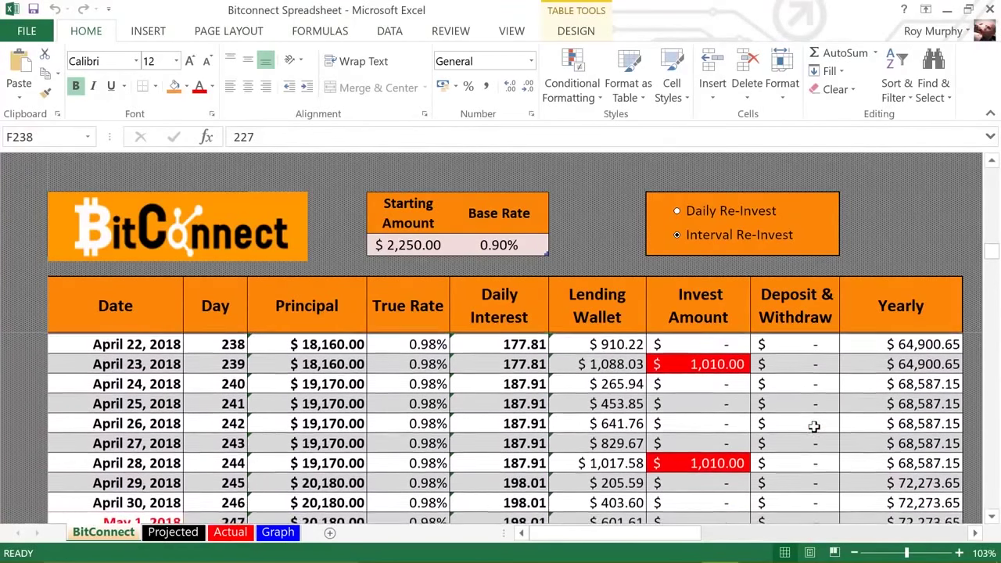
{"action": "scroll", "coordinate": [812, 425], "scroll_direction": "up", "scroll_amount": 1}
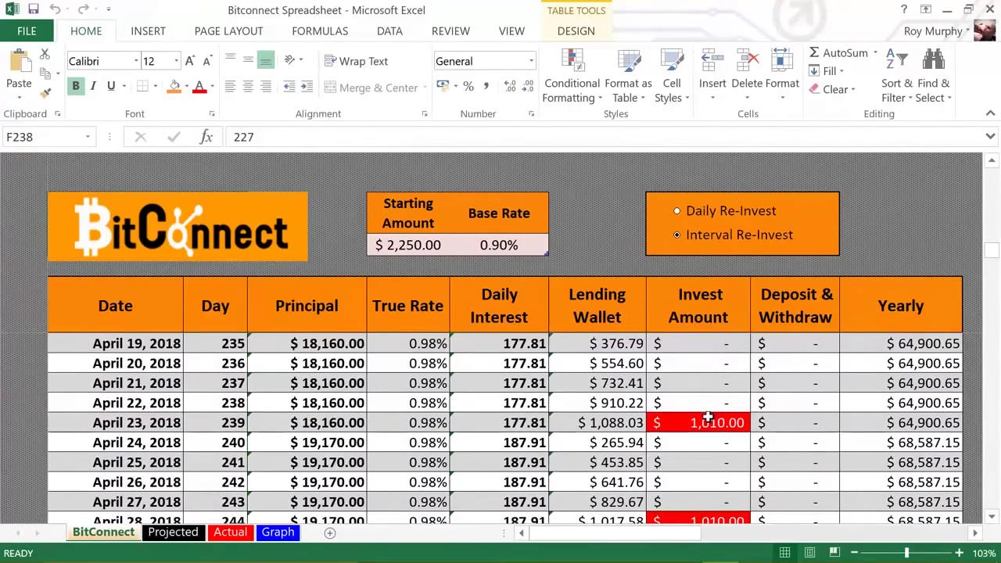
{"action": "scroll", "coordinate": [720, 414], "scroll_direction": "down", "scroll_amount": 1}
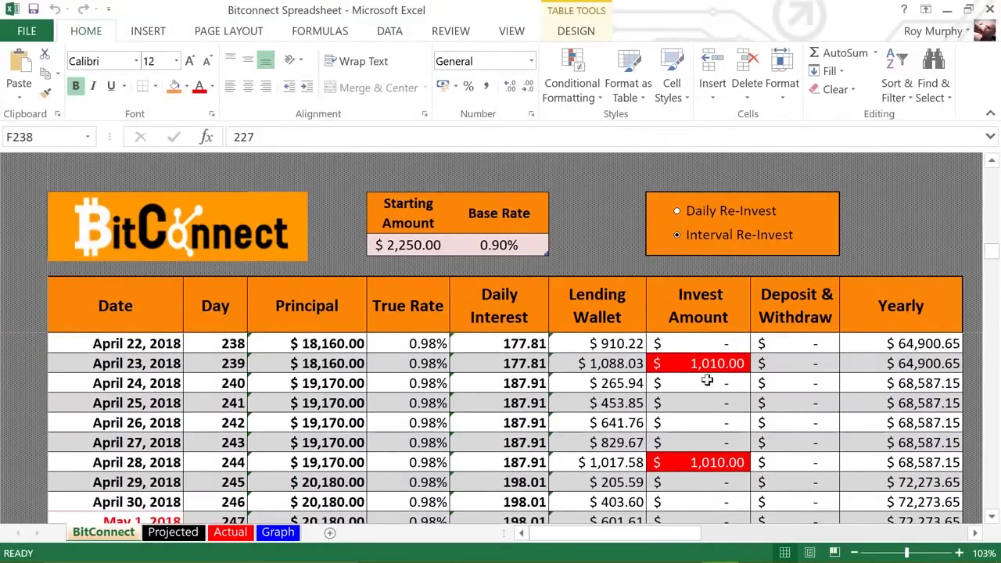
{"action": "left_click", "coordinate": [711, 389]}
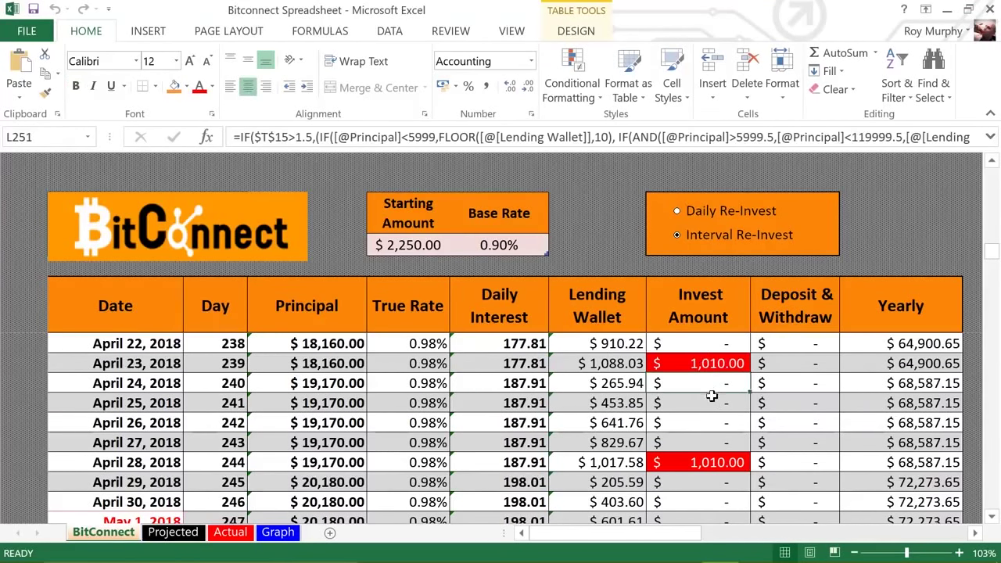
{"action": "left_click", "coordinate": [714, 402]}
{"action": "left_click", "coordinate": [711, 423]}
{"action": "left_click", "coordinate": [711, 443]}
{"action": "left_click", "coordinate": [707, 462]}
Review the May 2018 projection and select the withdrawals for May 6 and May 13
{"action": "scroll", "coordinate": [708, 463], "scroll_direction": "down", "scroll_amount": 2}
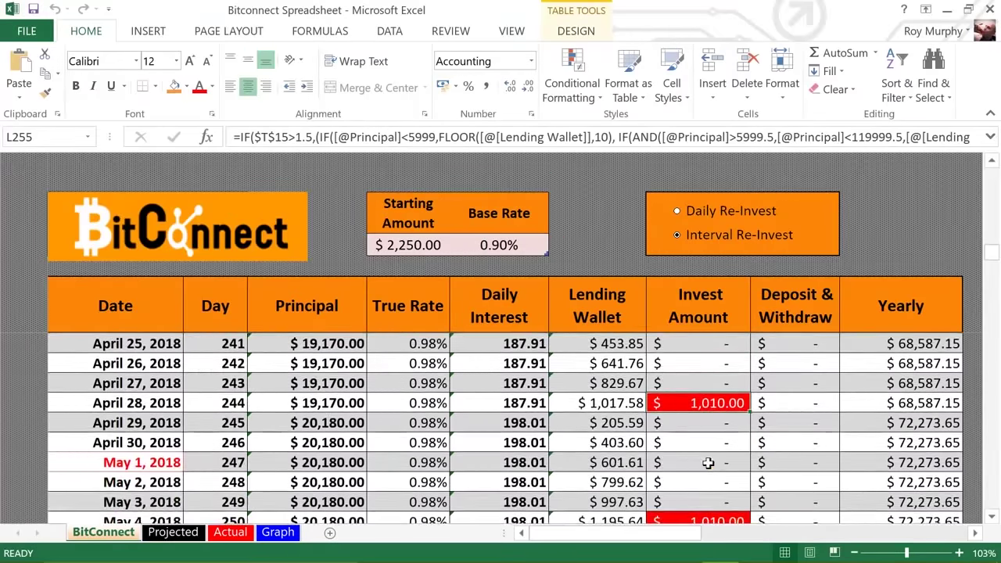
{"action": "scroll", "coordinate": [707, 462], "scroll_direction": "down", "scroll_amount": 1}
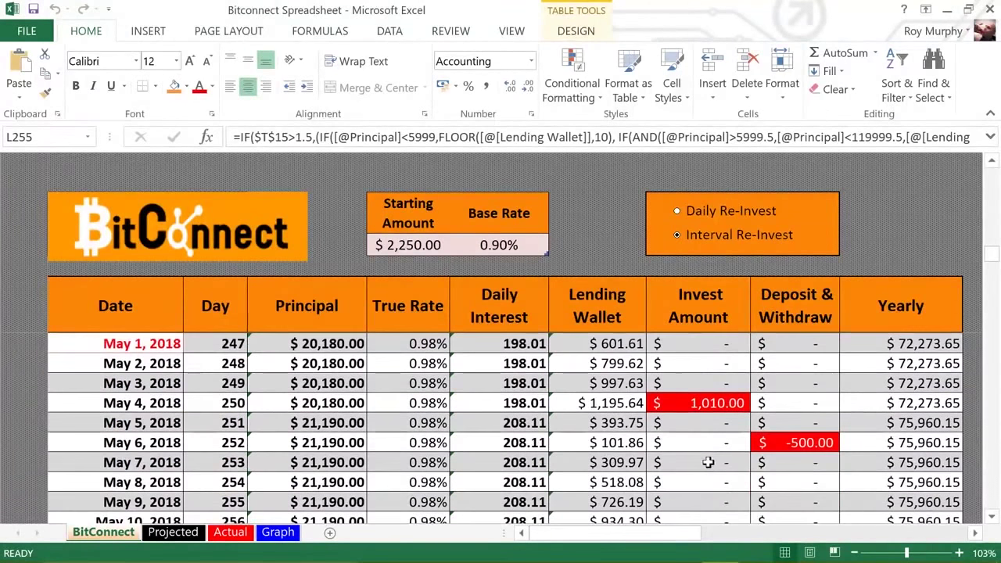
{"action": "left_click", "coordinate": [708, 443]}
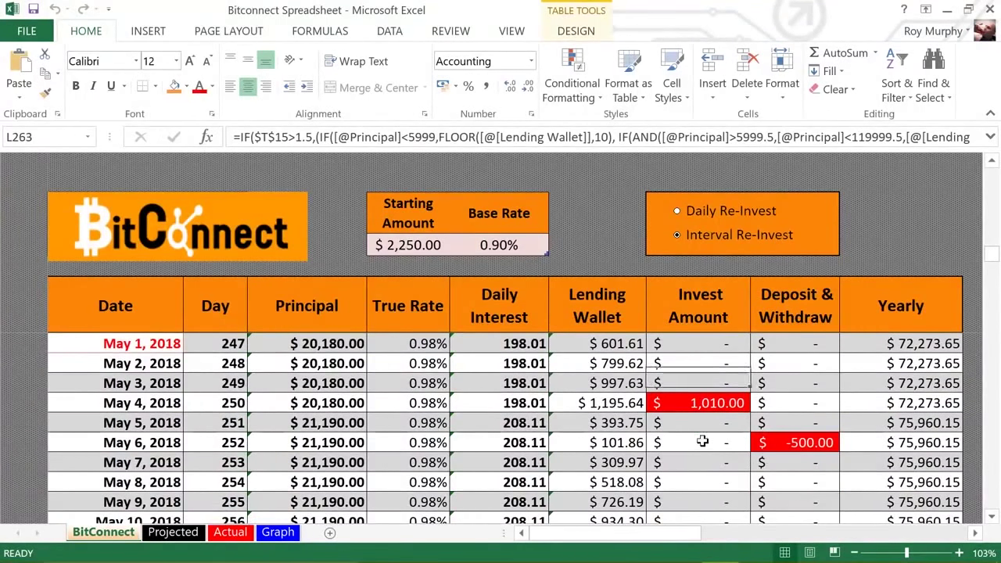
{"action": "left_click", "coordinate": [792, 442]}
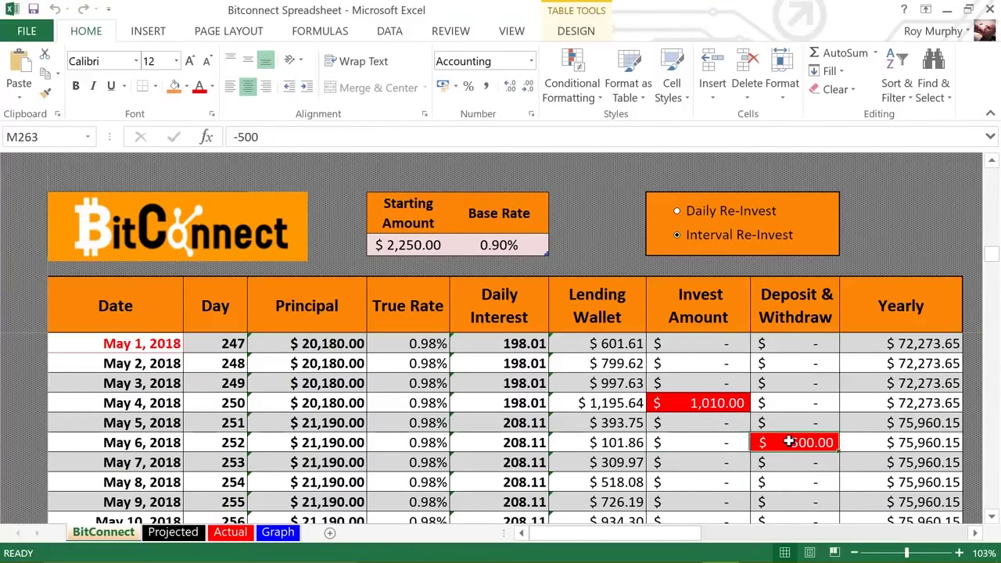
{"action": "scroll", "coordinate": [789, 443], "scroll_direction": "down", "scroll_amount": 1}
{"action": "scroll", "coordinate": [789, 443], "scroll_direction": "down", "scroll_amount": 1}
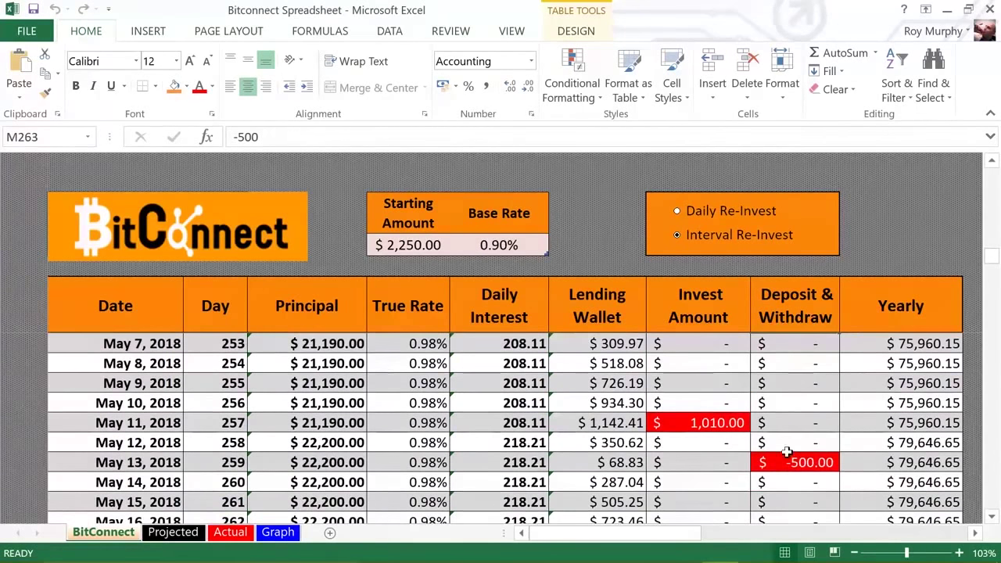
{"action": "left_click", "coordinate": [786, 462]}
{"action": "scroll", "coordinate": [786, 463], "scroll_direction": "down", "scroll_amount": 3}
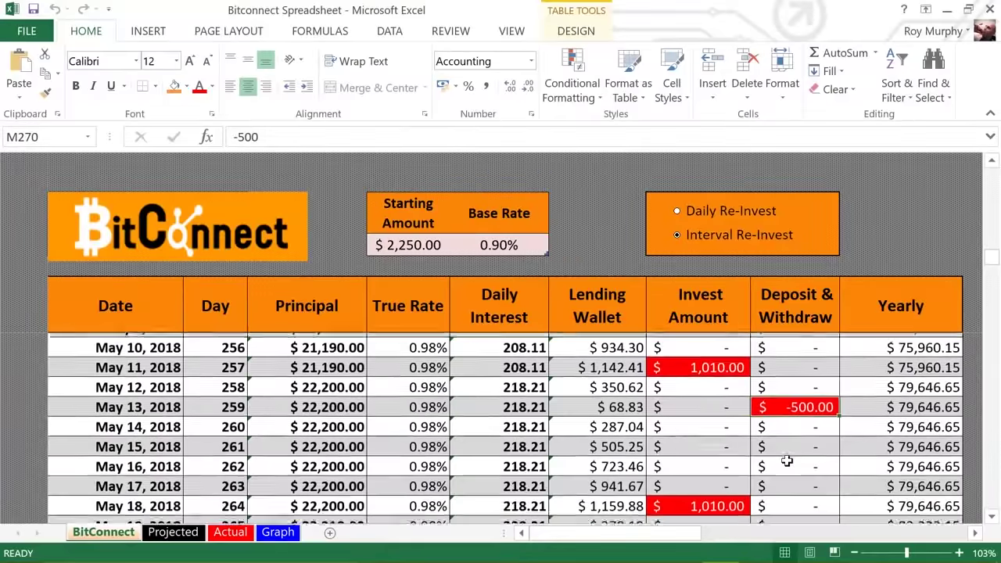
Review the June and July 2018 projection up to the mid-July withdrawals and select the July 15 reinvestment
{"action": "scroll", "coordinate": [786, 462], "scroll_direction": "down", "scroll_amount": 6}
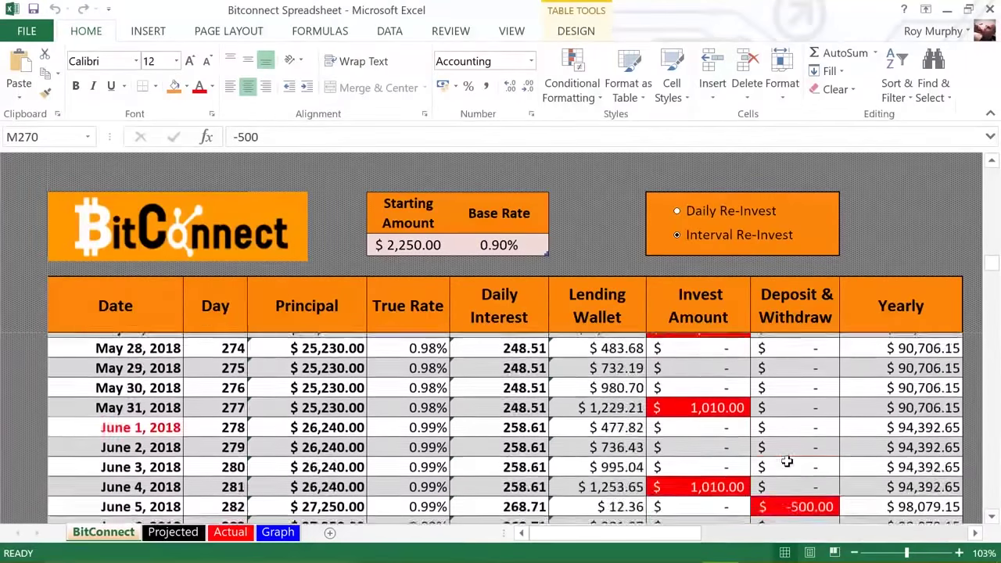
{"action": "scroll", "coordinate": [786, 460], "scroll_direction": "down", "scroll_amount": 2}
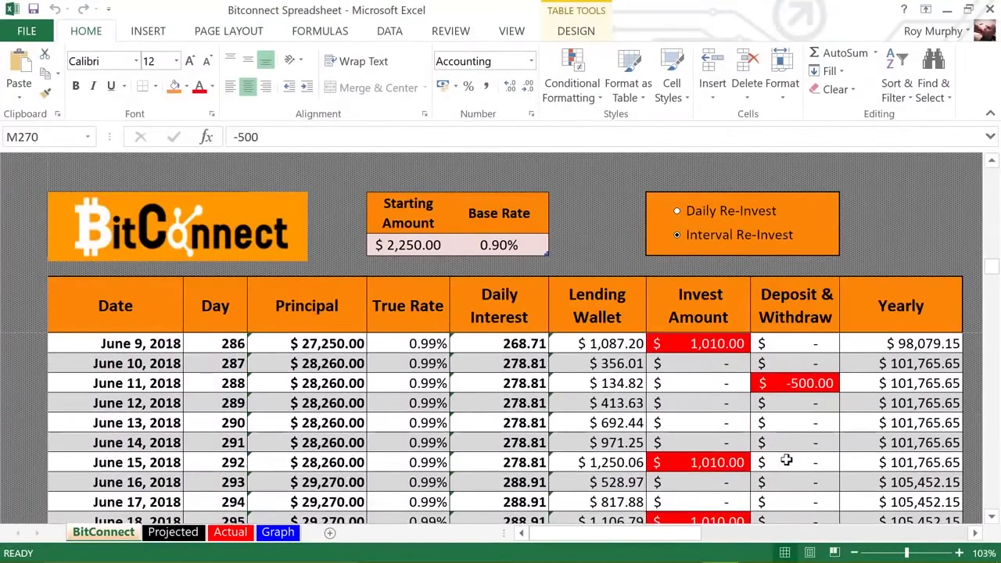
{"action": "scroll", "coordinate": [786, 462], "scroll_direction": "down", "scroll_amount": 8}
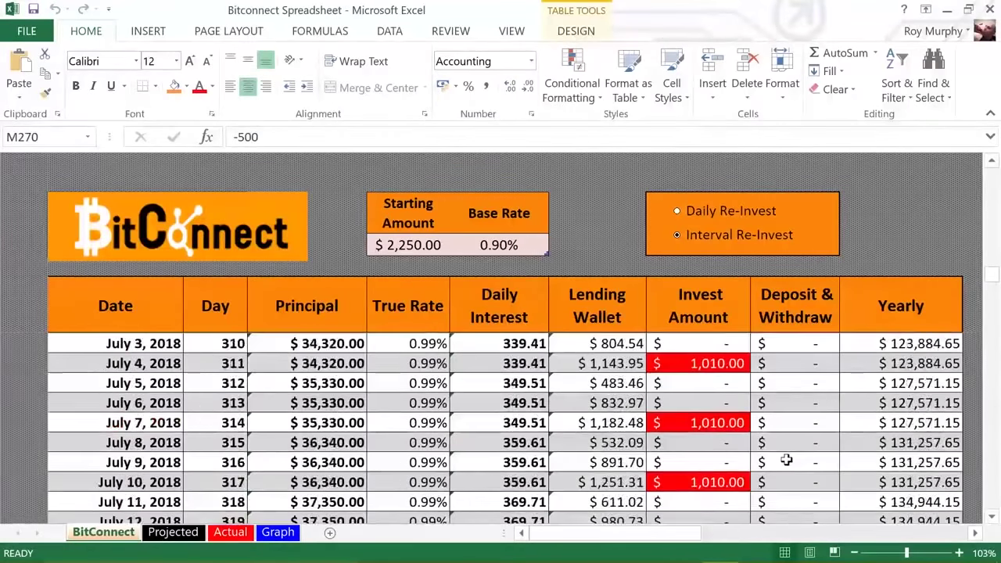
{"action": "scroll", "coordinate": [787, 463], "scroll_direction": "down", "scroll_amount": 3}
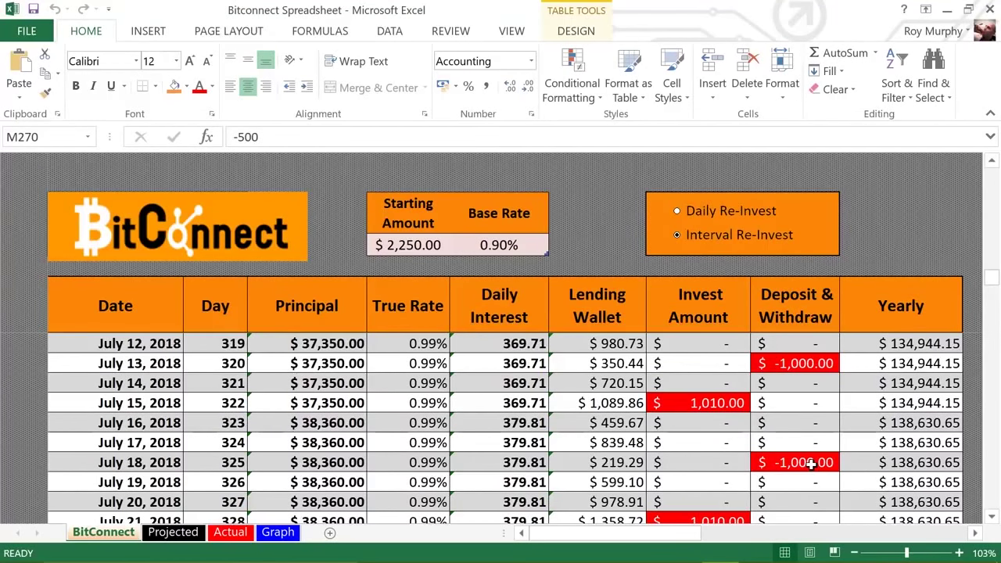
{"action": "left_click", "coordinate": [734, 403]}
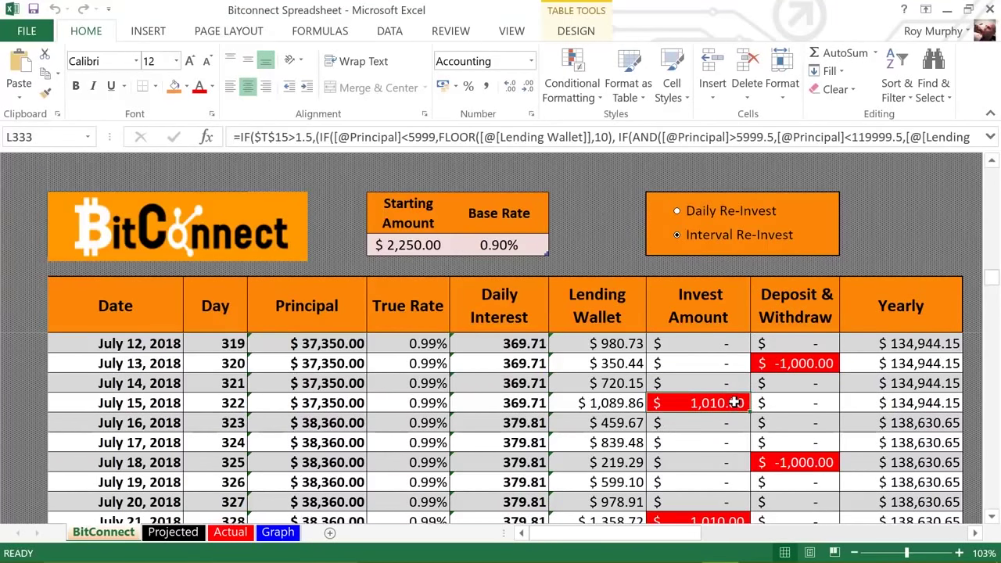
Check the August 4, 2018 withdrawal and the Day cell of the same date
{"action": "scroll", "coordinate": [726, 458], "scroll_direction": "down", "scroll_amount": 2}
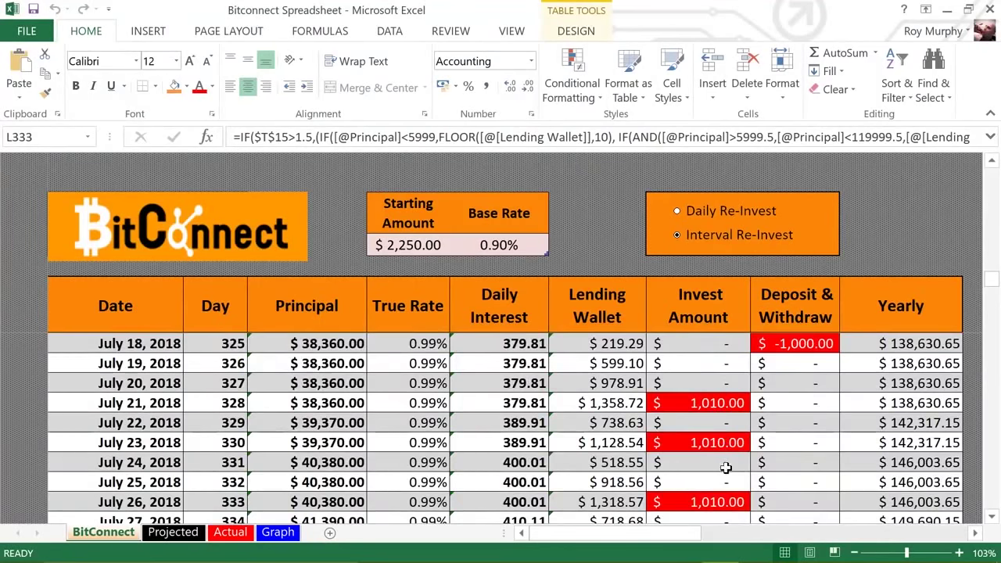
{"action": "scroll", "coordinate": [726, 468], "scroll_direction": "down", "scroll_amount": 5}
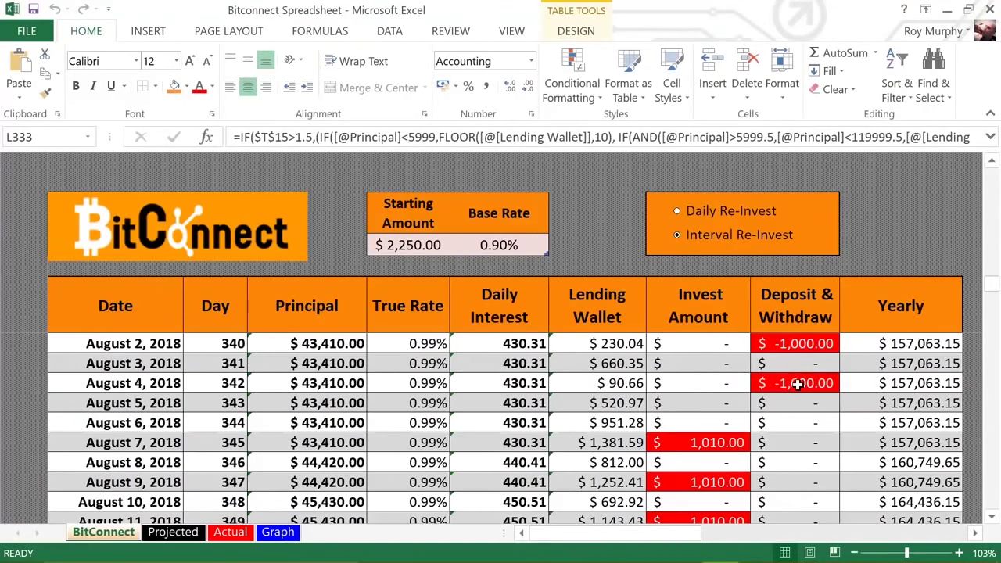
{"action": "left_click", "coordinate": [798, 384]}
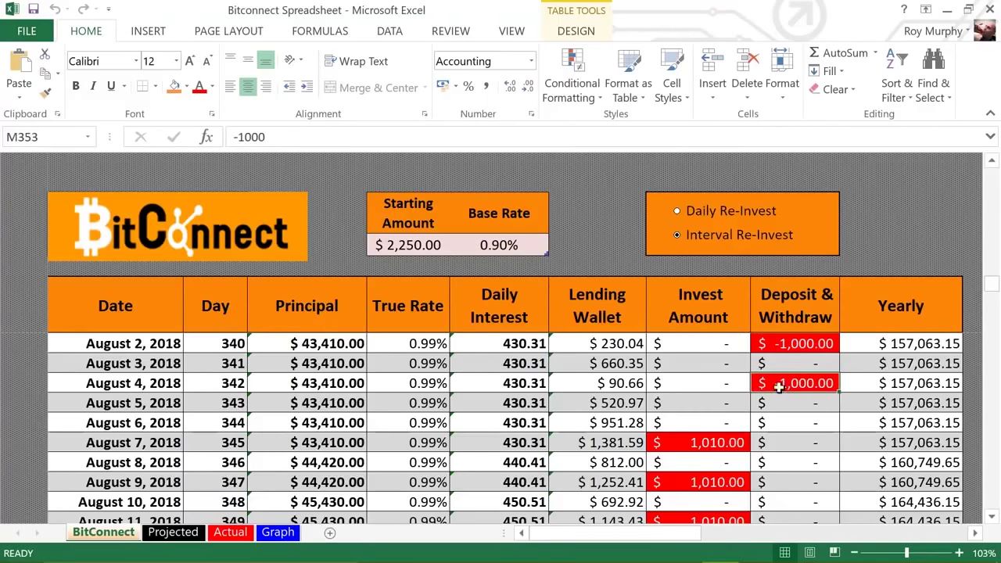
{"action": "left_click", "coordinate": [219, 383]}
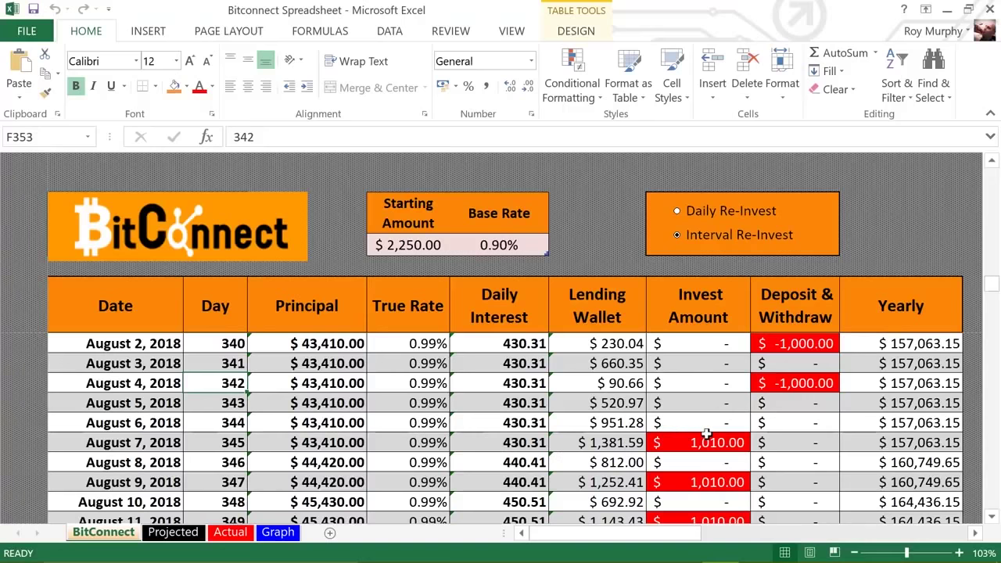
Compare the Starting Amount with the reinvestments on August 9 and August 11, 2018
{"action": "scroll", "coordinate": [706, 433], "scroll_direction": "down", "scroll_amount": 1}
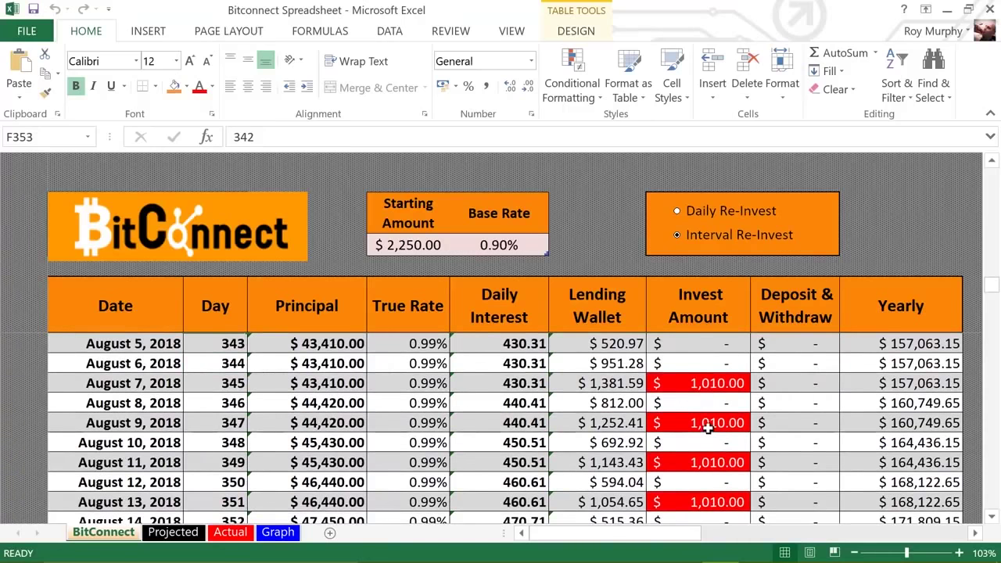
{"action": "scroll", "coordinate": [708, 427], "scroll_direction": "down", "scroll_amount": 1}
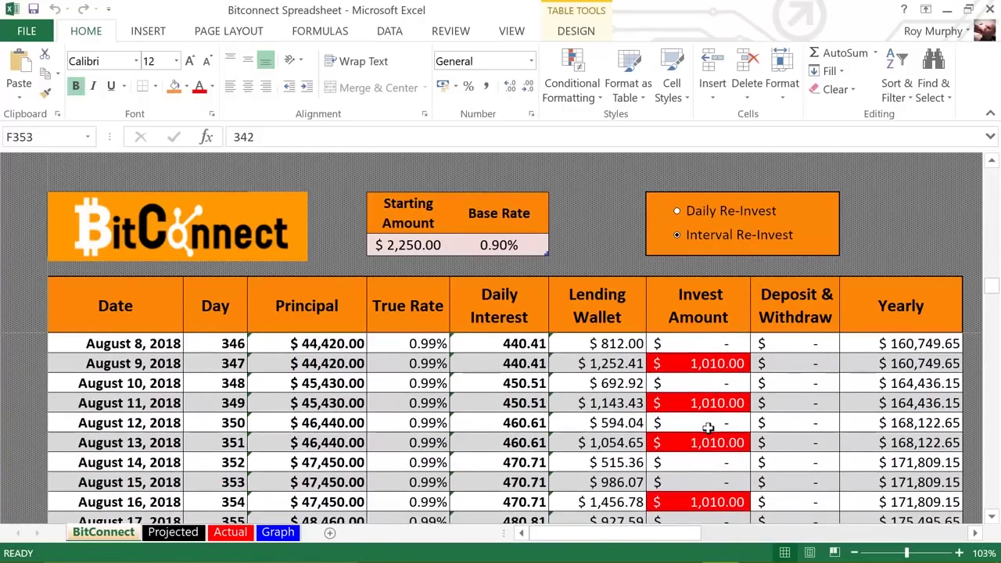
{"action": "left_click", "coordinate": [417, 247]}
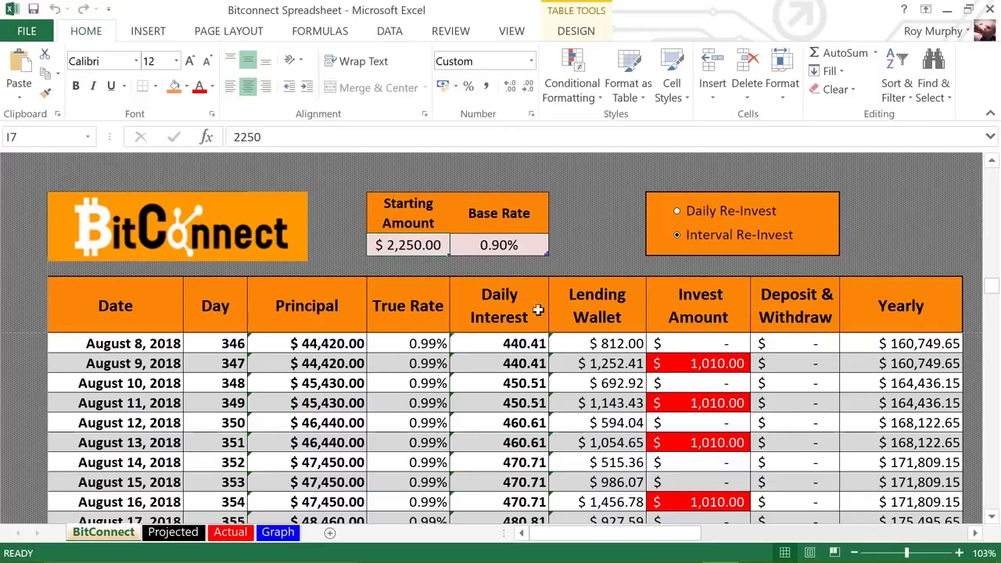
{"action": "left_click", "coordinate": [720, 365]}
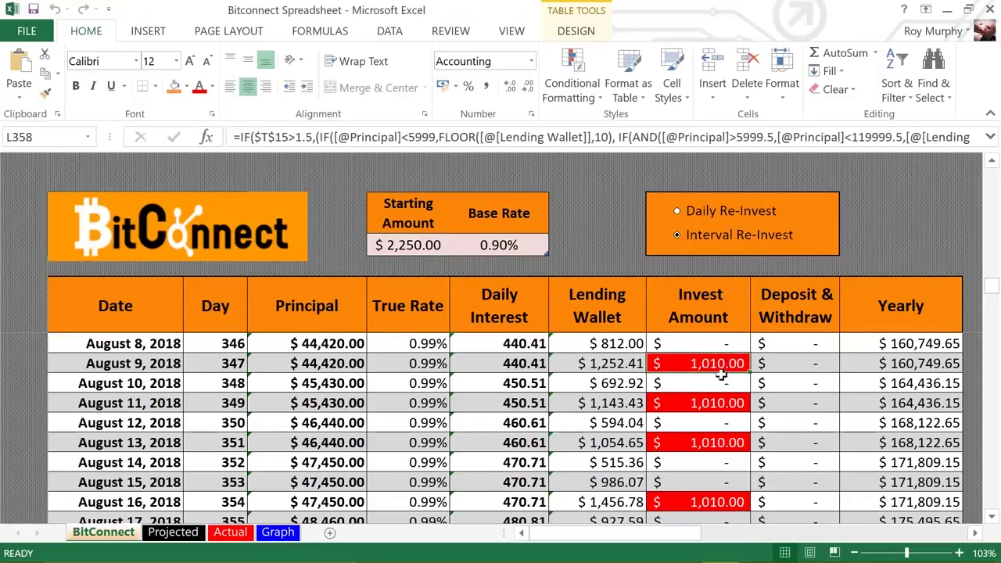
{"action": "left_click", "coordinate": [718, 402]}
Inspect the Daily Interest in the green one-year row for August 27, 2018
{"action": "scroll", "coordinate": [713, 430], "scroll_direction": "down", "scroll_amount": 2}
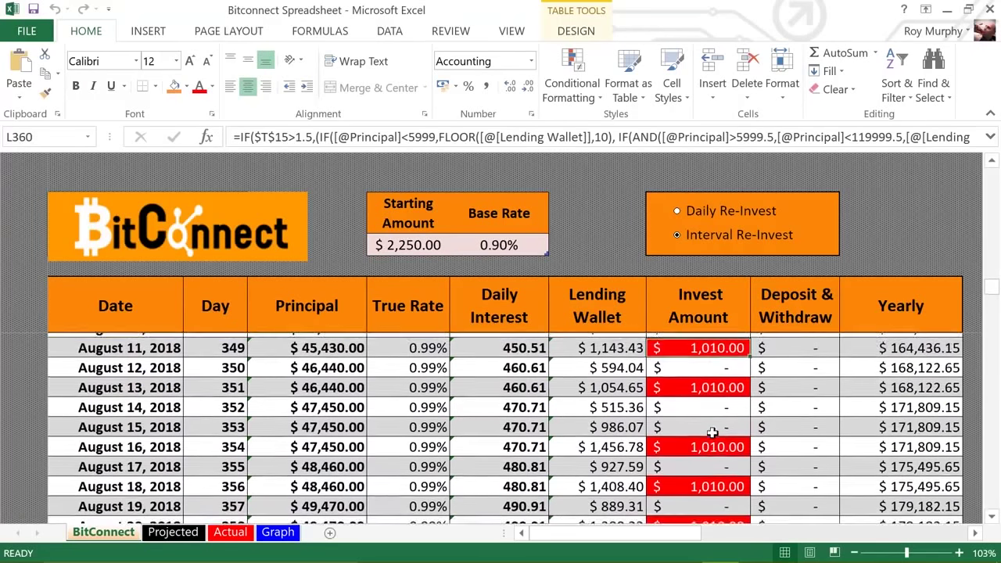
{"action": "scroll", "coordinate": [713, 434], "scroll_direction": "down", "scroll_amount": 3}
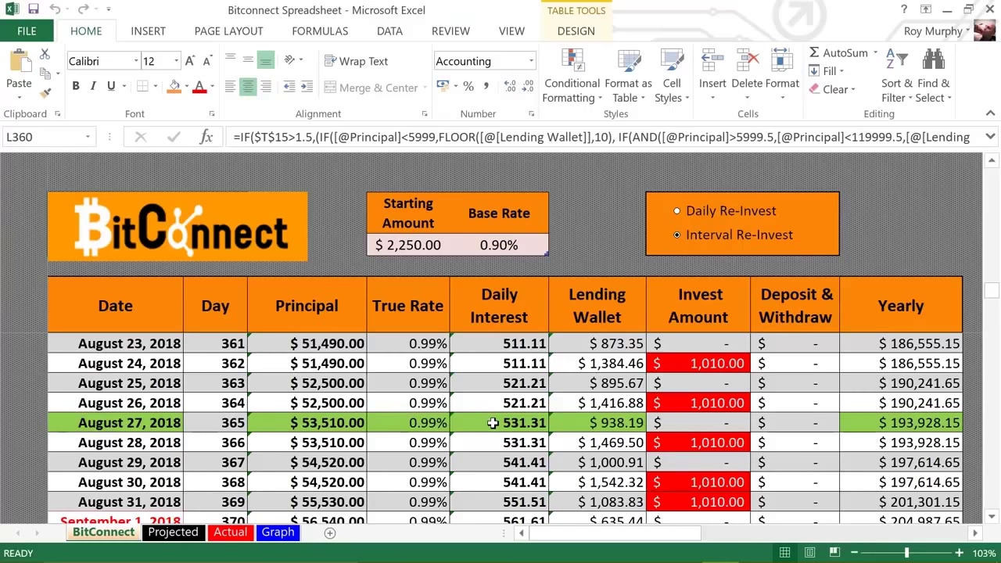
{"action": "left_click", "coordinate": [493, 423]}
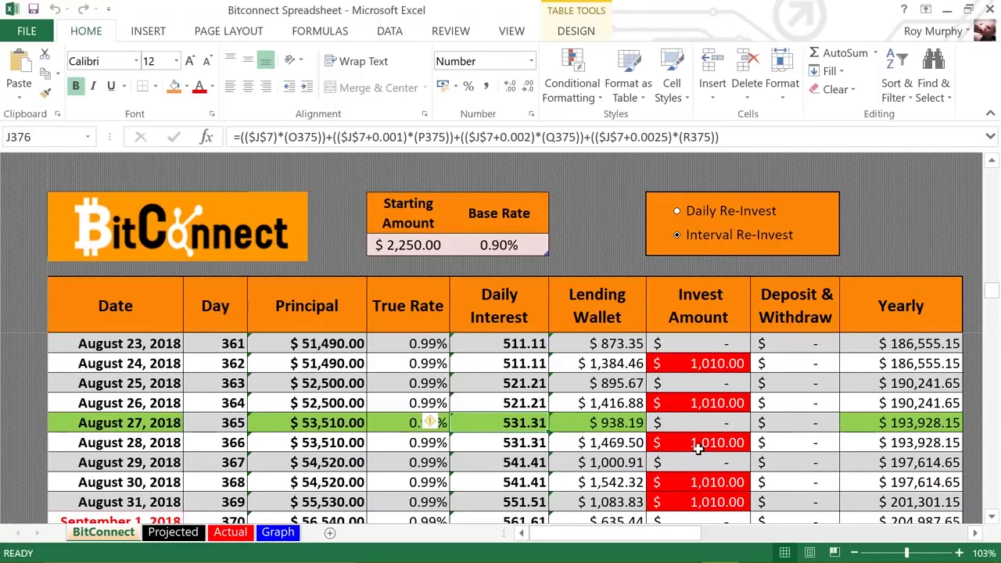
Review the reinvestments and withdrawals from late August through October 2018
{"action": "scroll", "coordinate": [692, 424], "scroll_direction": "down", "scroll_amount": 1}
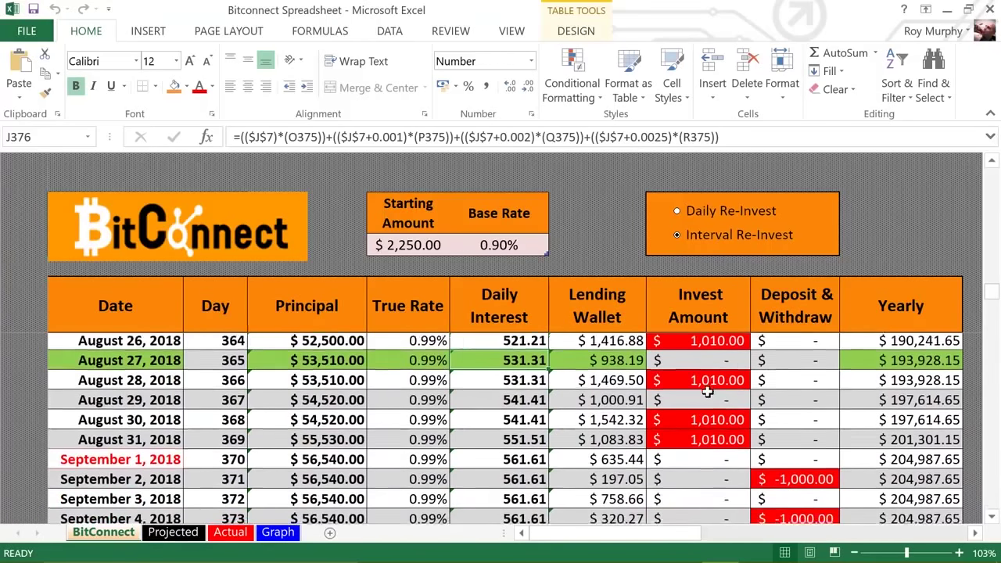
{"action": "scroll", "coordinate": [707, 392], "scroll_direction": "down", "scroll_amount": 1}
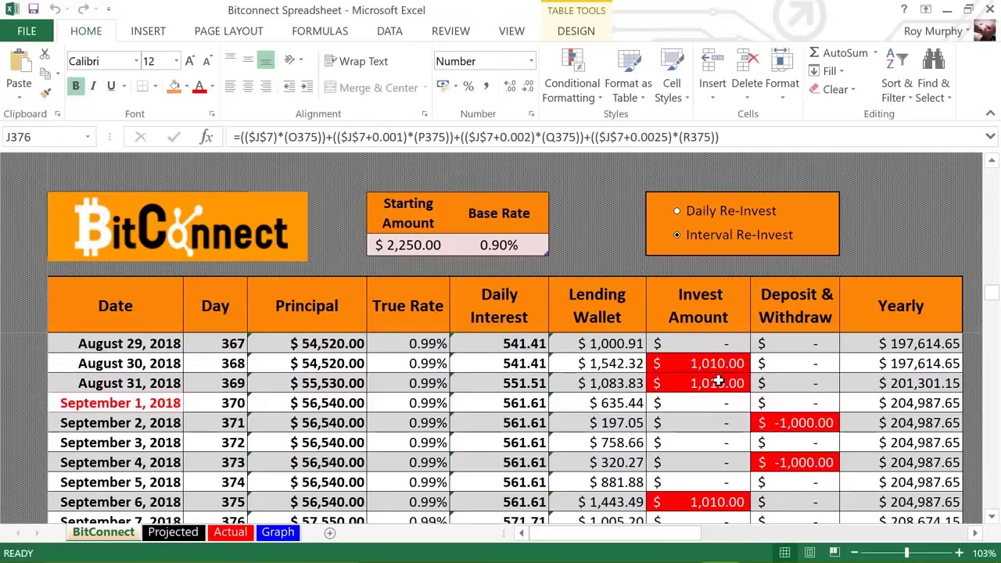
{"action": "scroll", "coordinate": [718, 381], "scroll_direction": "down", "scroll_amount": 1}
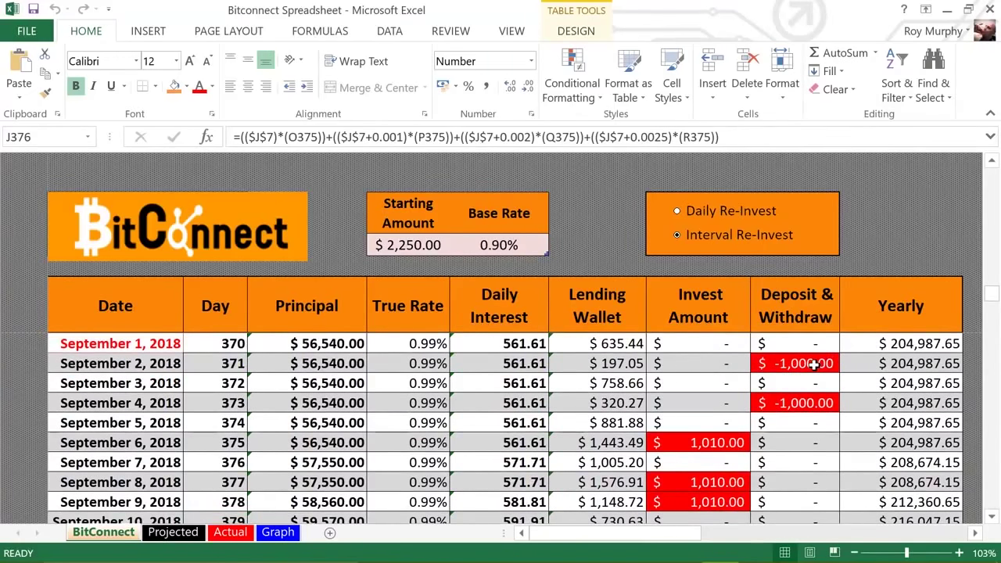
{"action": "scroll", "coordinate": [814, 364], "scroll_direction": "down", "scroll_amount": 6}
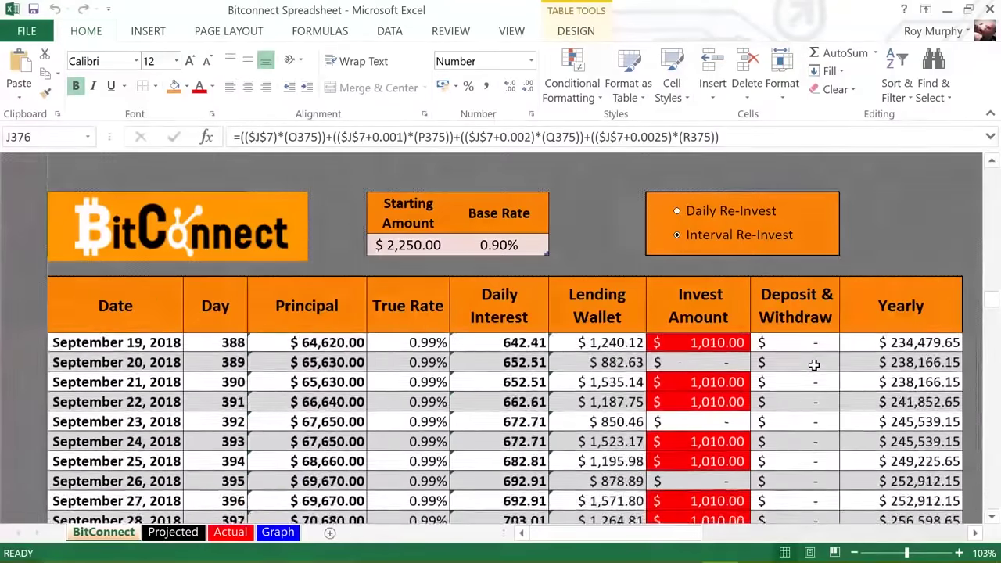
{"action": "scroll", "coordinate": [813, 364], "scroll_direction": "down", "scroll_amount": 4}
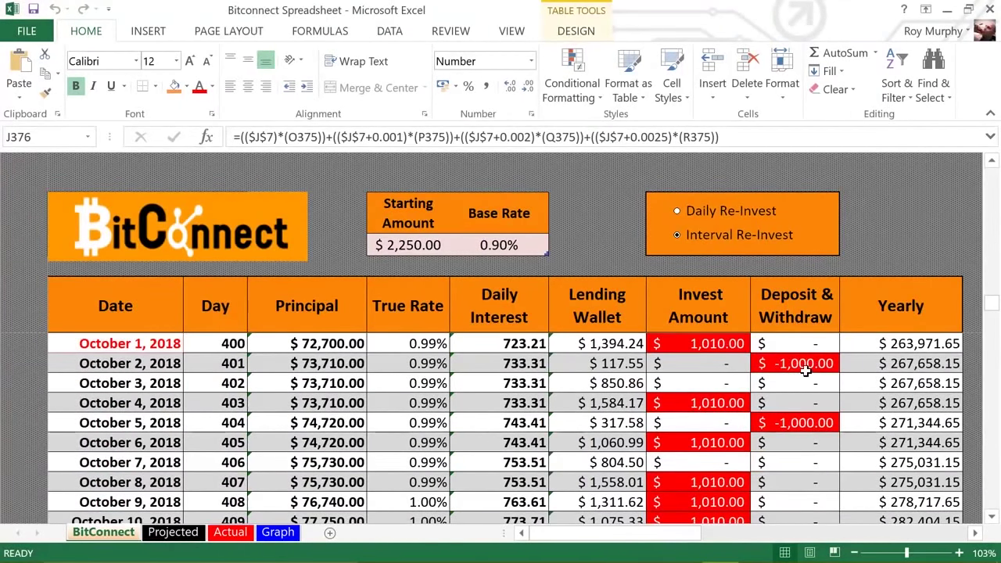
{"action": "scroll", "coordinate": [806, 371], "scroll_direction": "down", "scroll_amount": 6}
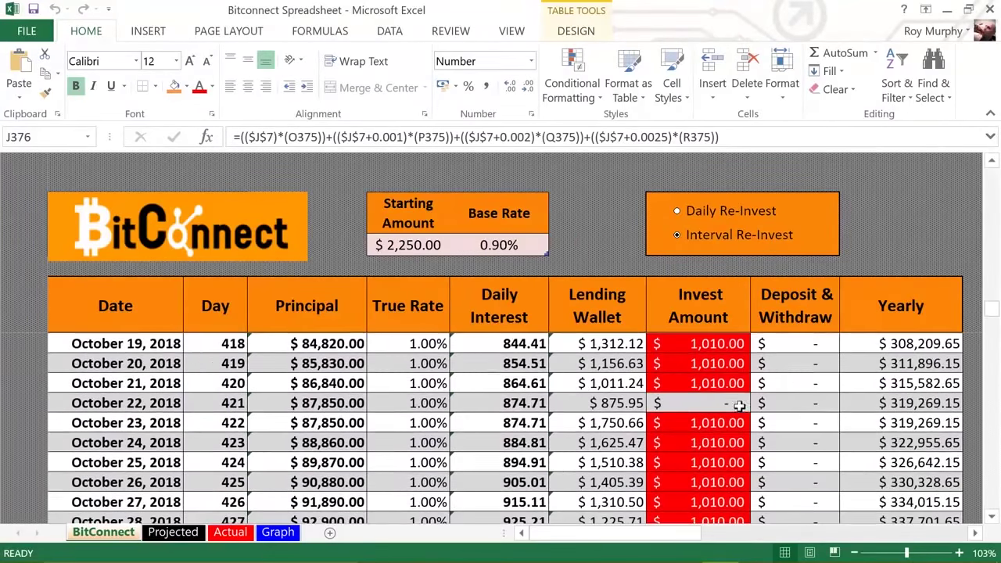
Trace the Daily Interest cells for October 26, 27 and 28, 2018
{"action": "scroll", "coordinate": [739, 405], "scroll_direction": "down", "scroll_amount": 2}
{"action": "scroll", "coordinate": [726, 412], "scroll_direction": "up", "scroll_amount": 1}
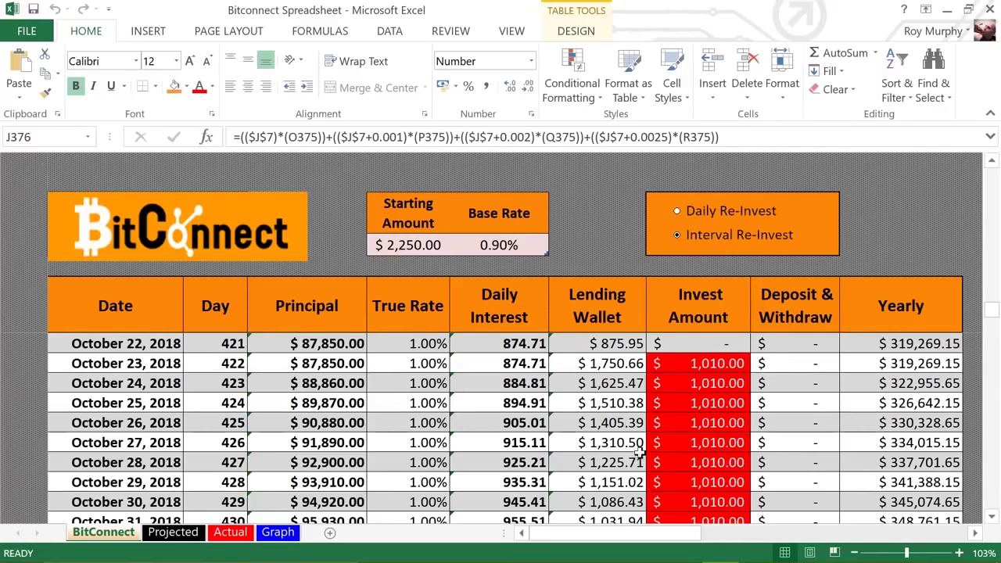
{"action": "left_click", "coordinate": [495, 424]}
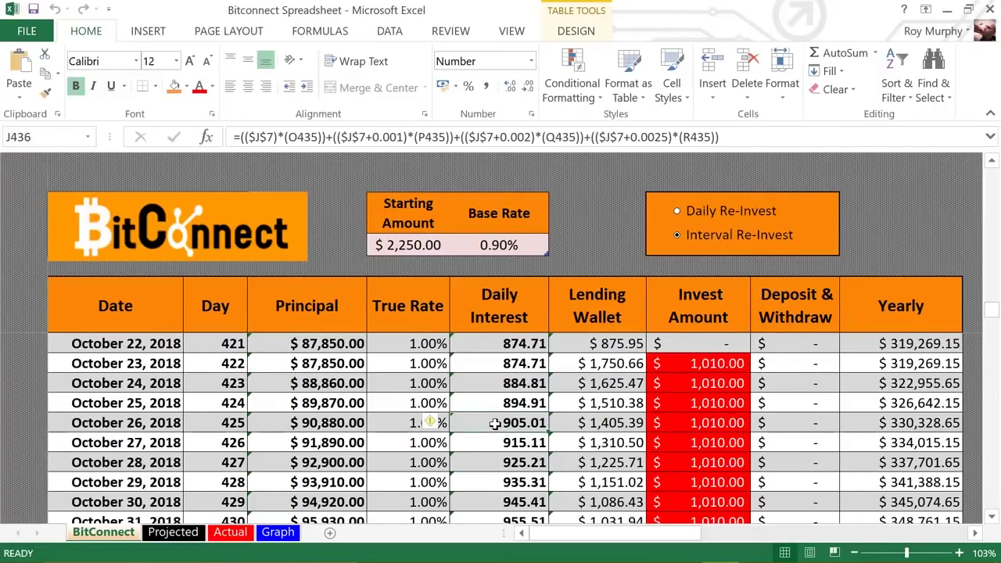
{"action": "left_click", "coordinate": [496, 442]}
{"action": "left_click", "coordinate": [500, 463]}
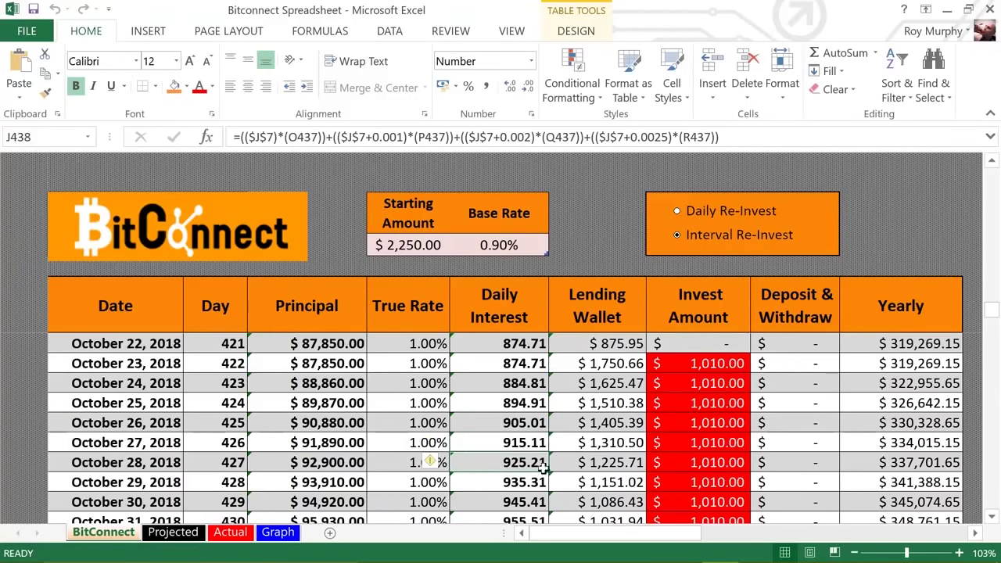
Follow the Lending Wallet balances day by day from October 26 to October 30, 2018
{"action": "left_click", "coordinate": [603, 420]}
{"action": "left_click", "coordinate": [609, 441]}
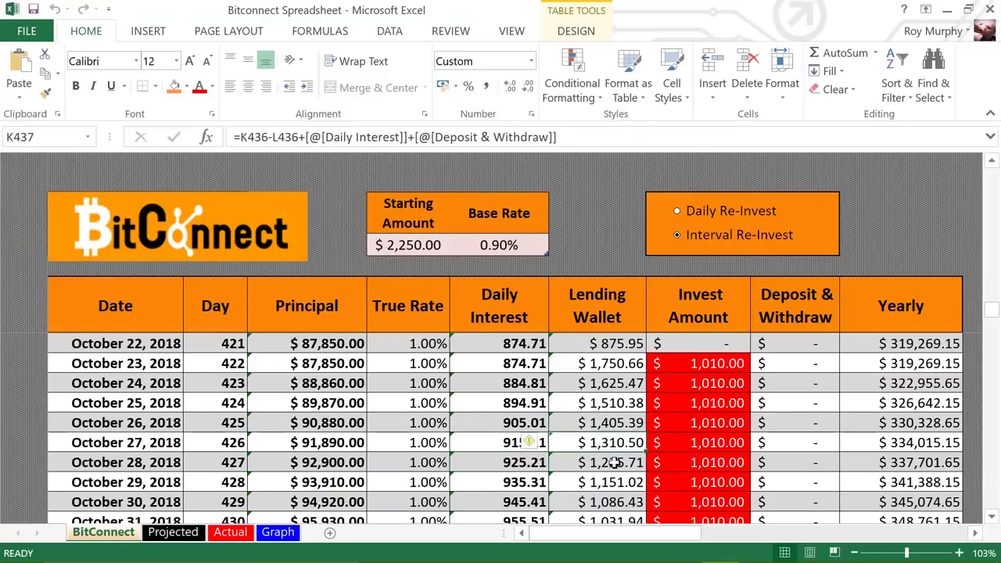
{"action": "left_click", "coordinate": [615, 462]}
{"action": "left_click", "coordinate": [612, 482]}
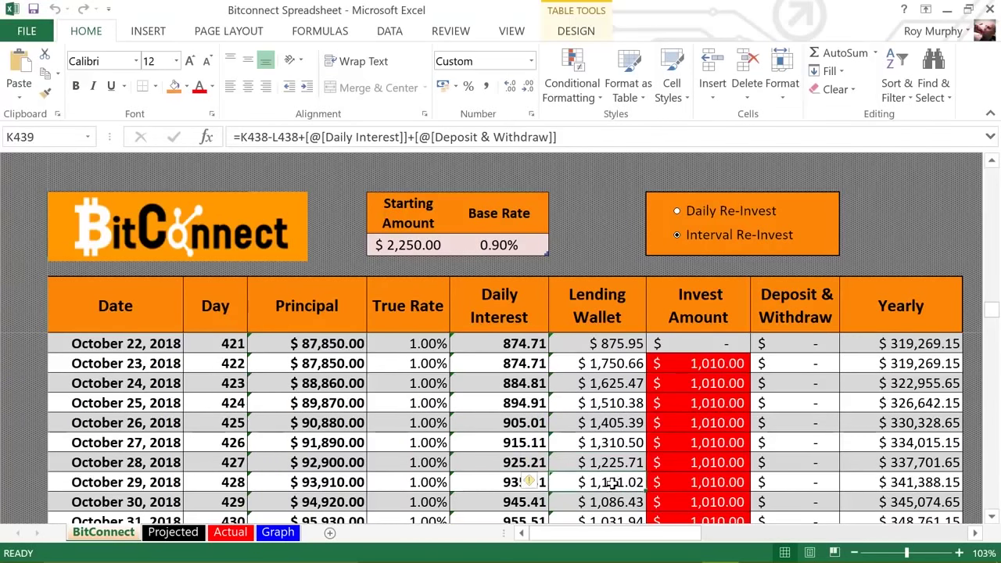
{"action": "left_click", "coordinate": [614, 502]}
Check the withdrawals on November 2, November 9 and November 16, 2018
{"action": "scroll", "coordinate": [617, 500], "scroll_direction": "down", "scroll_amount": 2}
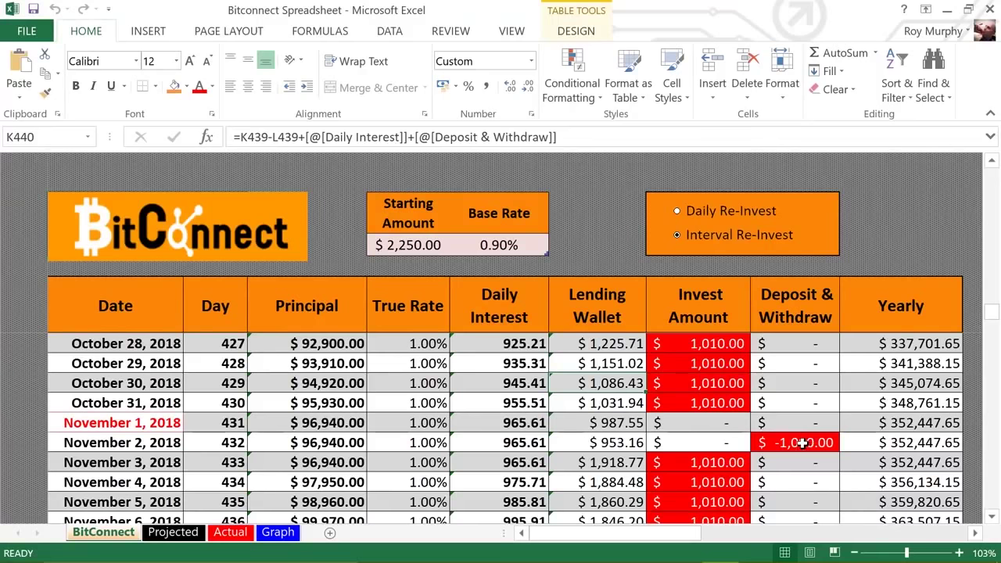
{"action": "left_click", "coordinate": [801, 444]}
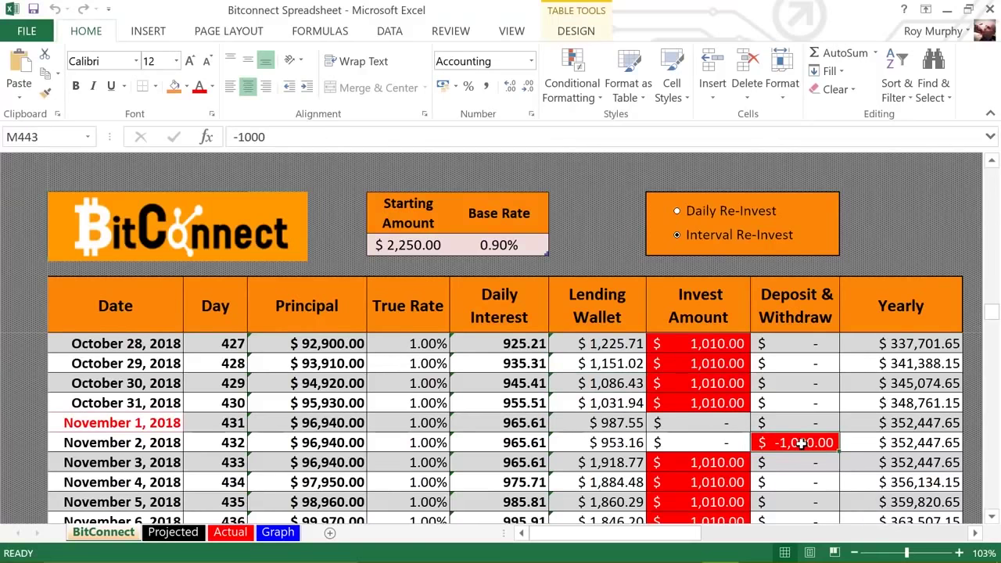
{"action": "scroll", "coordinate": [800, 444], "scroll_direction": "down", "scroll_amount": 2}
{"action": "left_click", "coordinate": [795, 463]}
{"action": "scroll", "coordinate": [796, 466], "scroll_direction": "down", "scroll_amount": 1}
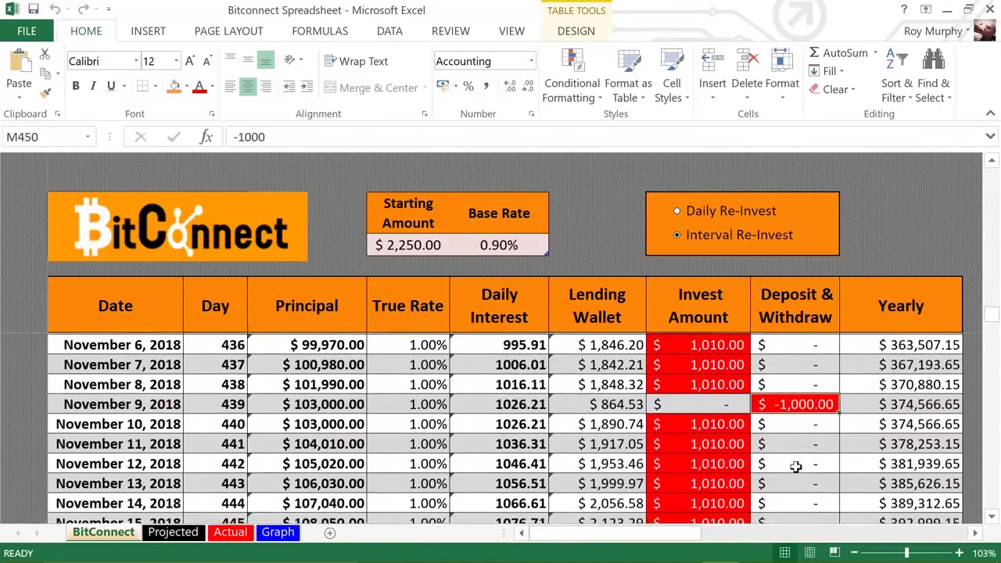
{"action": "scroll", "coordinate": [795, 466], "scroll_direction": "down", "scroll_amount": 2}
{"action": "left_click", "coordinate": [793, 422]}
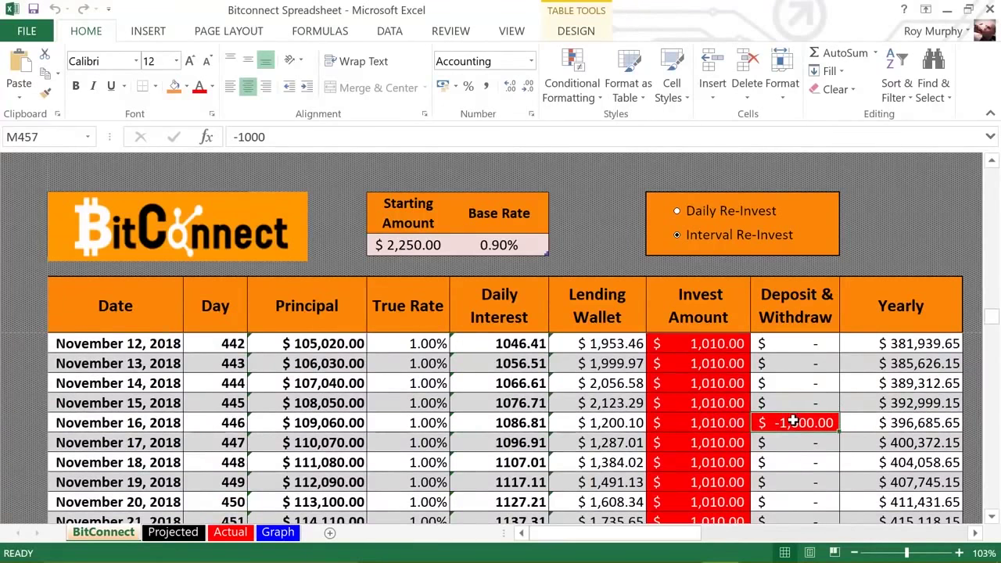
Trace the daily Invest Amount cells from November 14 to November 18, 2018
{"action": "left_click", "coordinate": [709, 385]}
{"action": "left_click", "coordinate": [709, 402]}
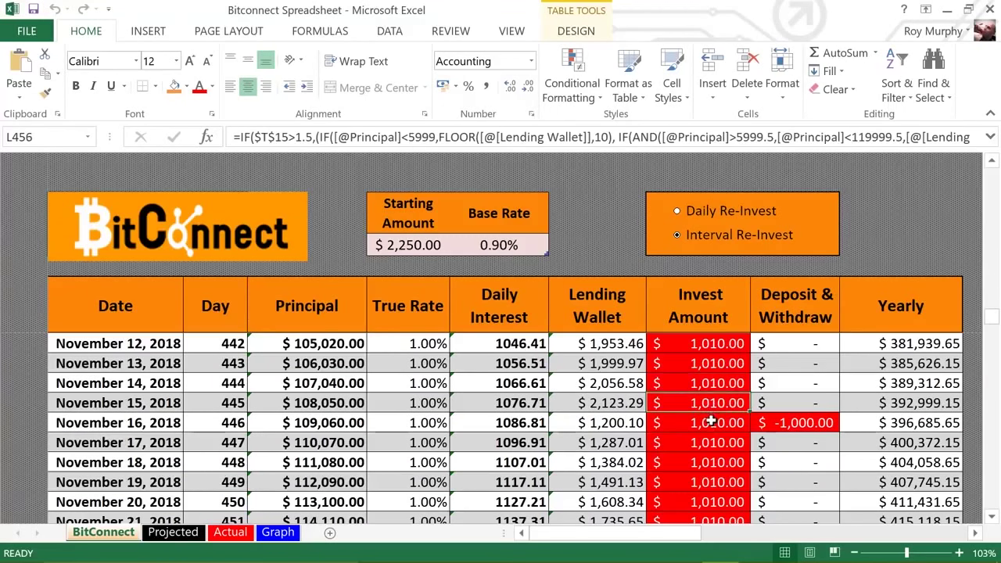
{"action": "left_click", "coordinate": [710, 422]}
{"action": "left_click", "coordinate": [712, 442]}
{"action": "left_click", "coordinate": [717, 463]}
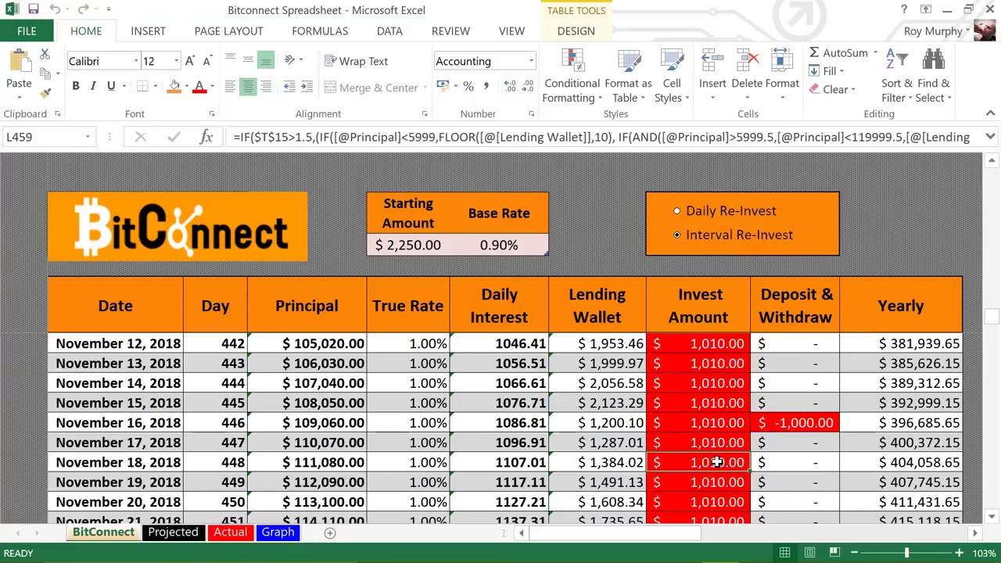
Compare the Invest Amount cells for November 26, 27 and 30, 2018, and check the Yearly figure for November 30
{"action": "scroll", "coordinate": [717, 462], "scroll_direction": "down", "scroll_amount": 4}
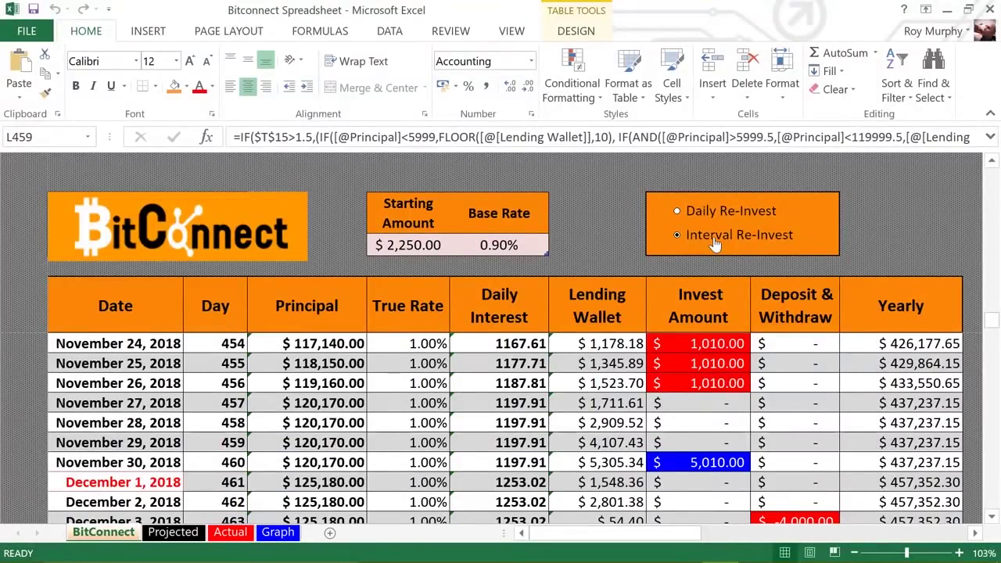
{"action": "left_click", "coordinate": [694, 382]}
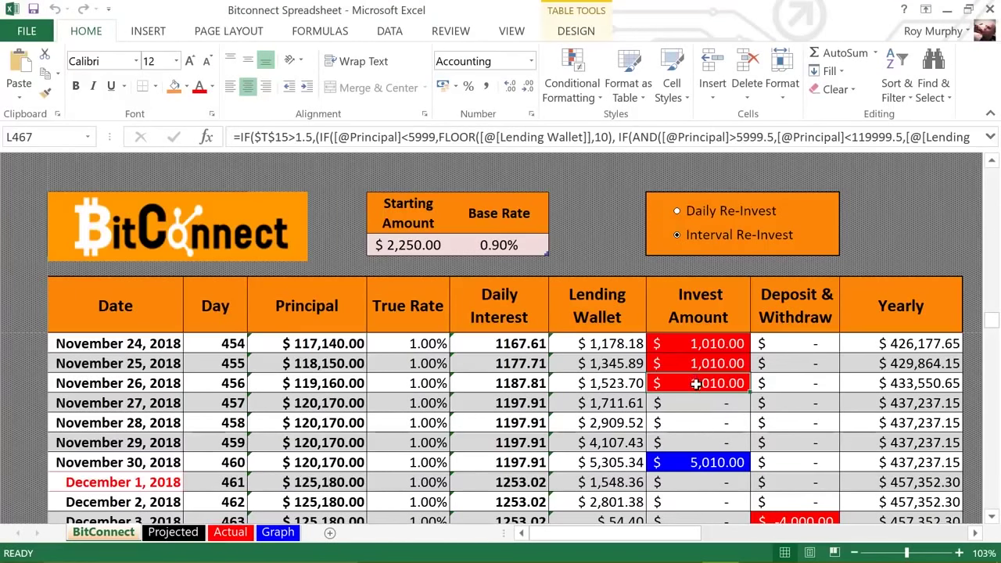
{"action": "left_click", "coordinate": [697, 402]}
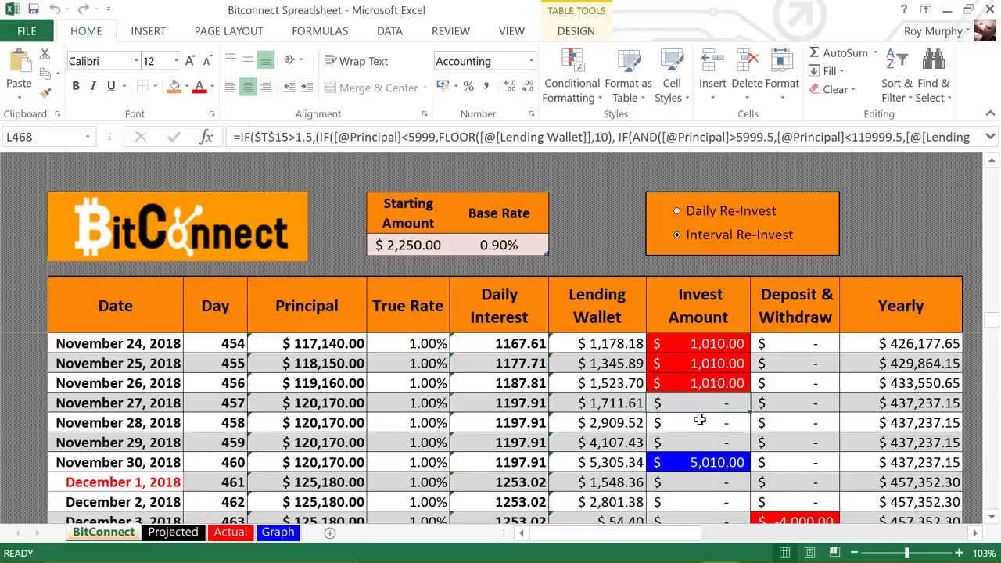
{"action": "left_click", "coordinate": [703, 463]}
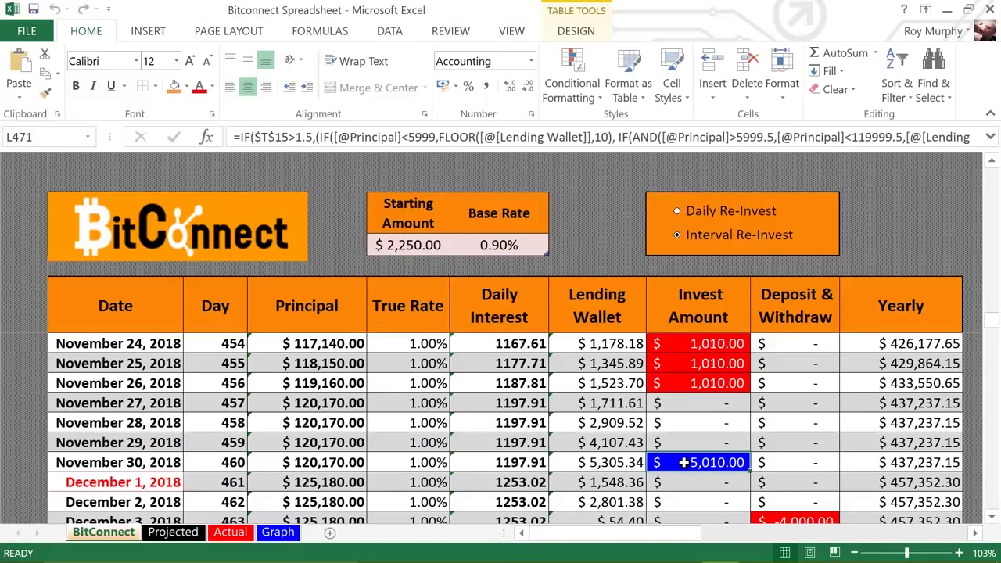
{"action": "left_click", "coordinate": [901, 465]}
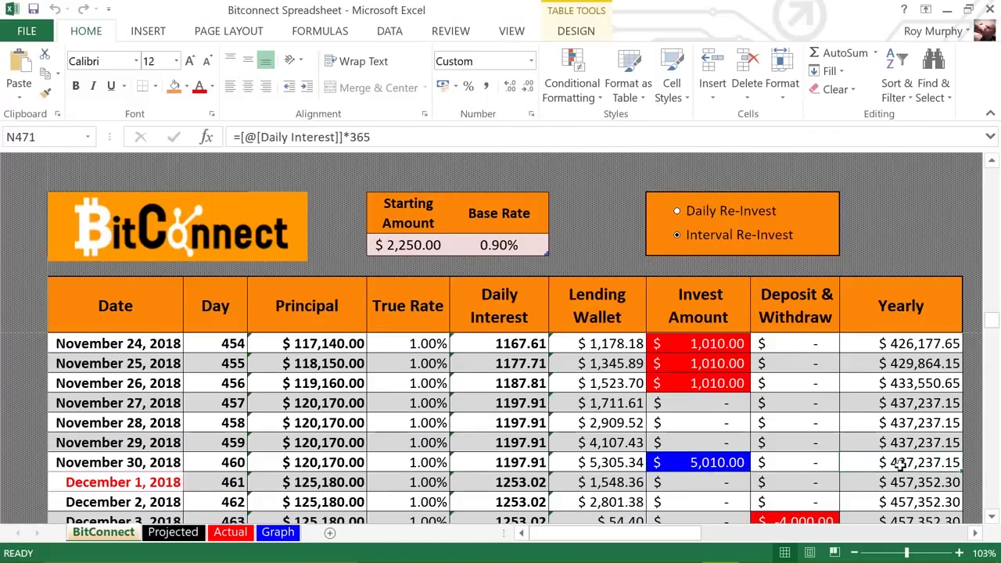
{"action": "left_click", "coordinate": [675, 462]}
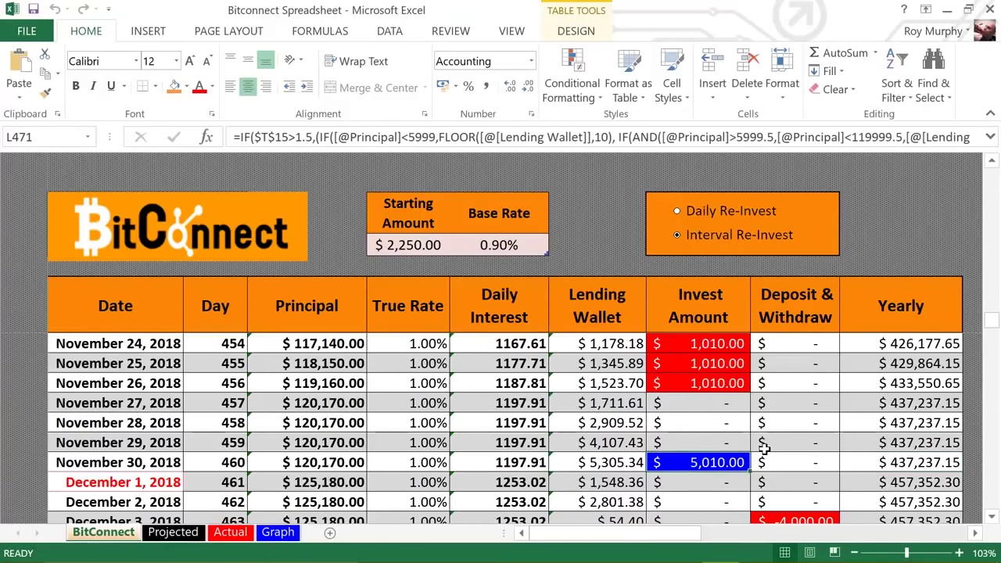
Check the withdrawals on December 3 and December 11, 2018
{"action": "scroll", "coordinate": [765, 448], "scroll_direction": "down", "scroll_amount": 1}
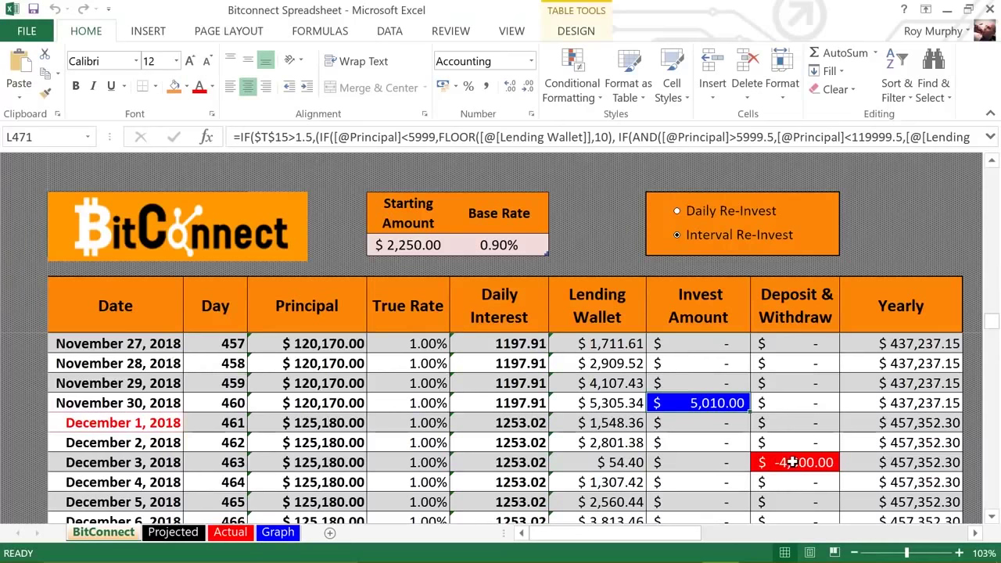
{"action": "left_click", "coordinate": [776, 463]}
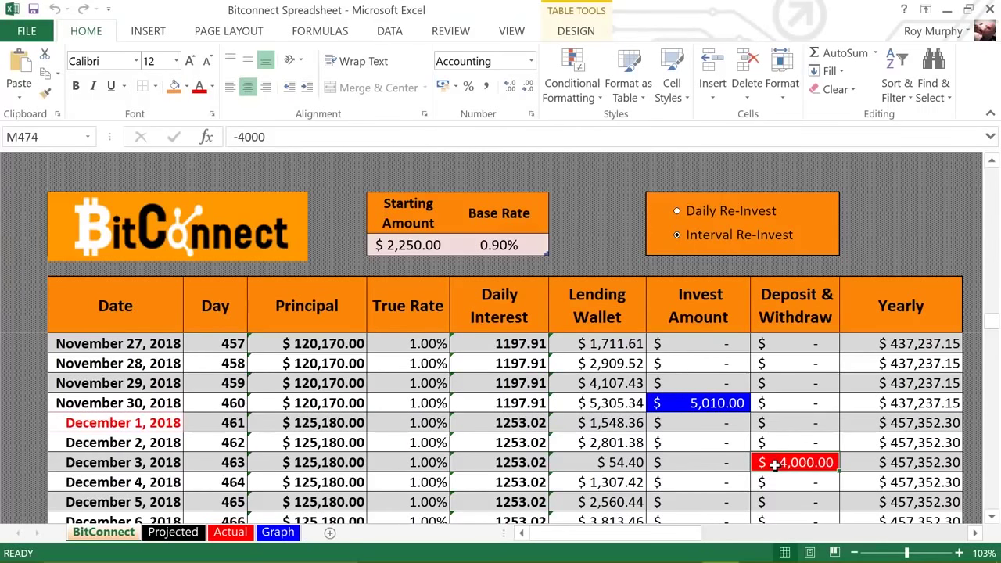
{"action": "scroll", "coordinate": [775, 464], "scroll_direction": "down", "scroll_amount": 2}
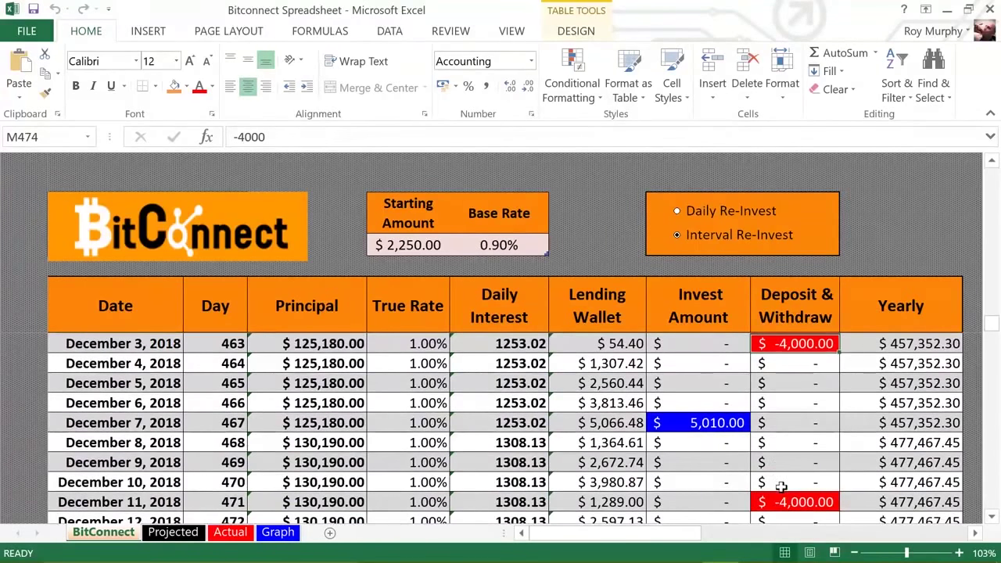
{"action": "left_click", "coordinate": [784, 501]}
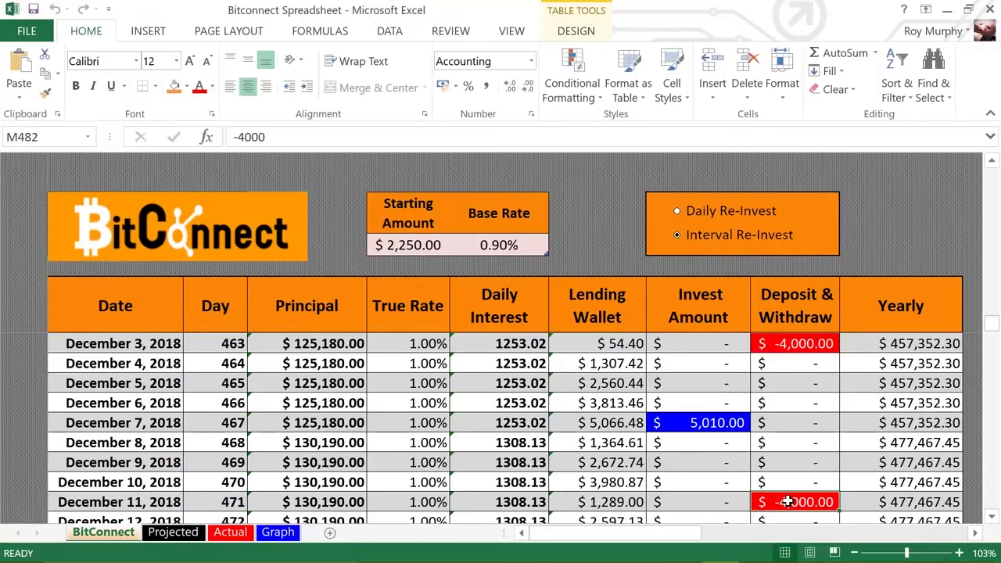
Check the Invest Amount cells for December 7, December 14 and December 18, 2018
{"action": "left_click", "coordinate": [741, 422]}
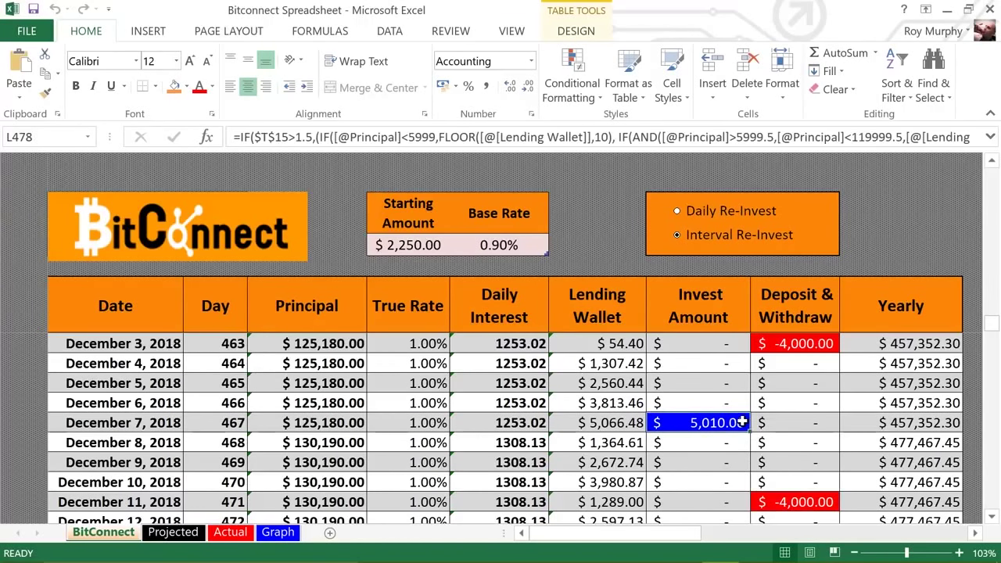
{"action": "scroll", "coordinate": [742, 422], "scroll_direction": "down", "scroll_amount": 1}
{"action": "scroll", "coordinate": [739, 423], "scroll_direction": "down", "scroll_amount": 1}
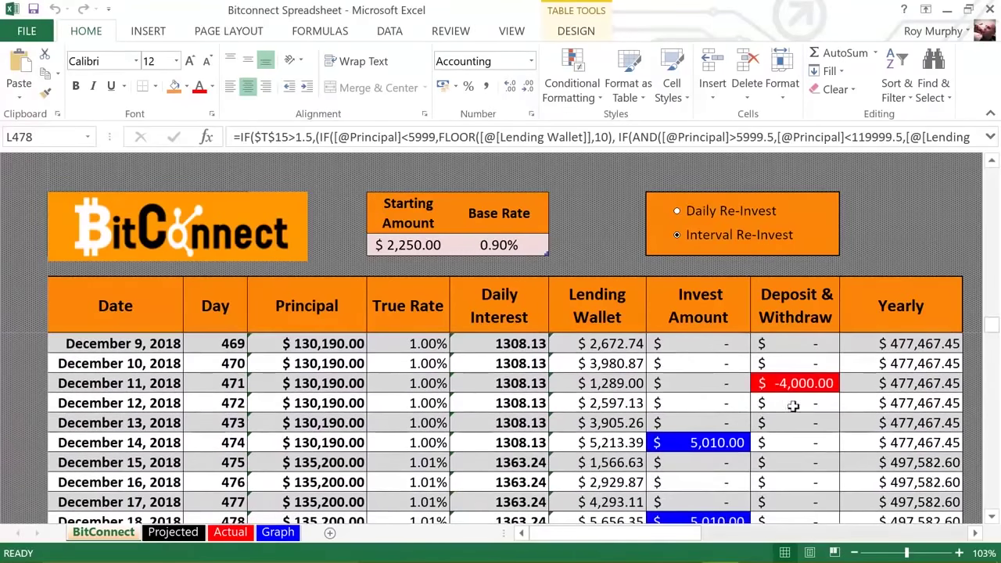
{"action": "left_click", "coordinate": [708, 445]}
{"action": "scroll", "coordinate": [707, 454], "scroll_direction": "down", "scroll_amount": 1}
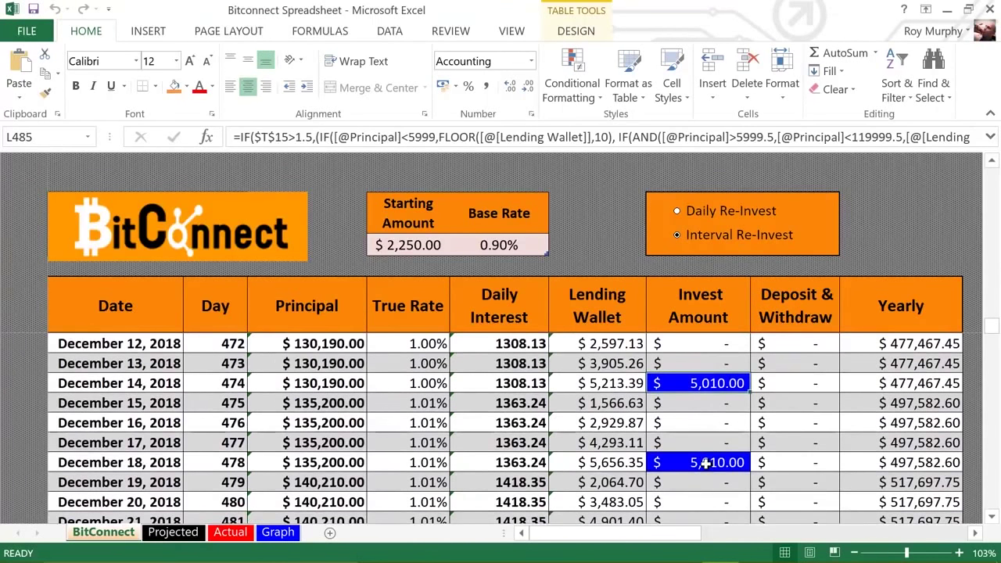
{"action": "left_click", "coordinate": [706, 464]}
{"action": "scroll", "coordinate": [707, 463], "scroll_direction": "down", "scroll_amount": 1}
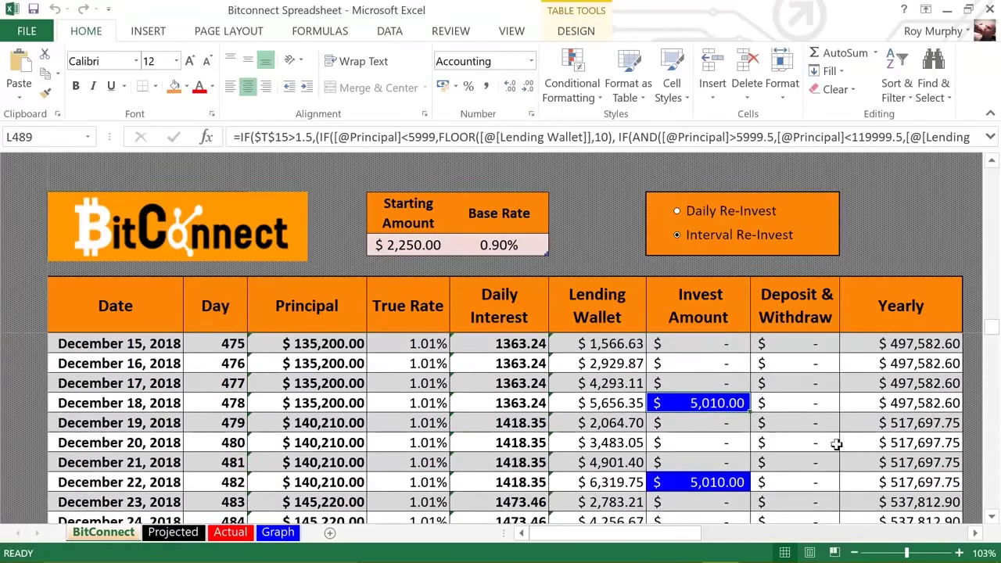
Compare the Yearly figure for December 19, 2018 with the Invest Amount cells for December 18 and 19
{"action": "left_click", "coordinate": [901, 423]}
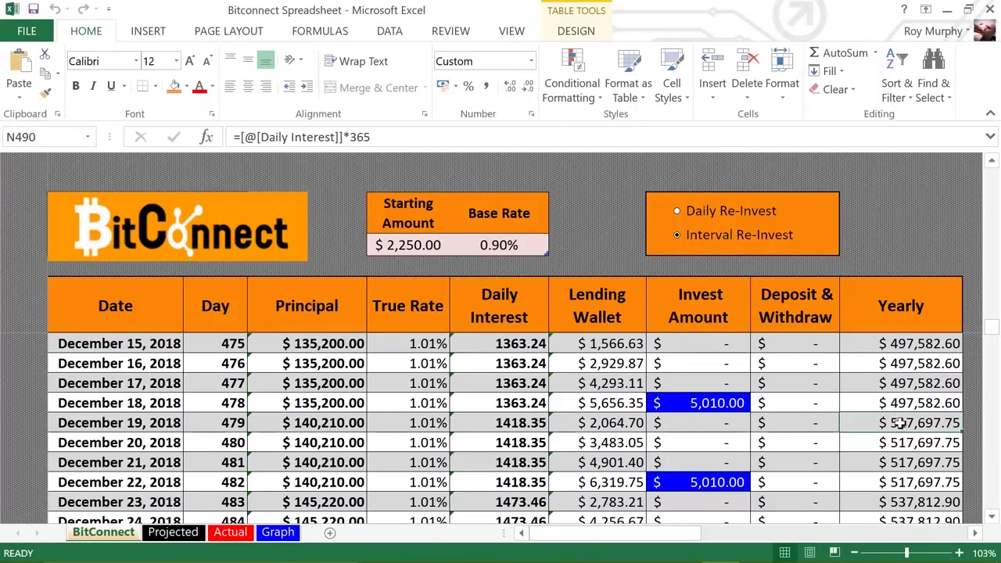
{"action": "left_click", "coordinate": [693, 406]}
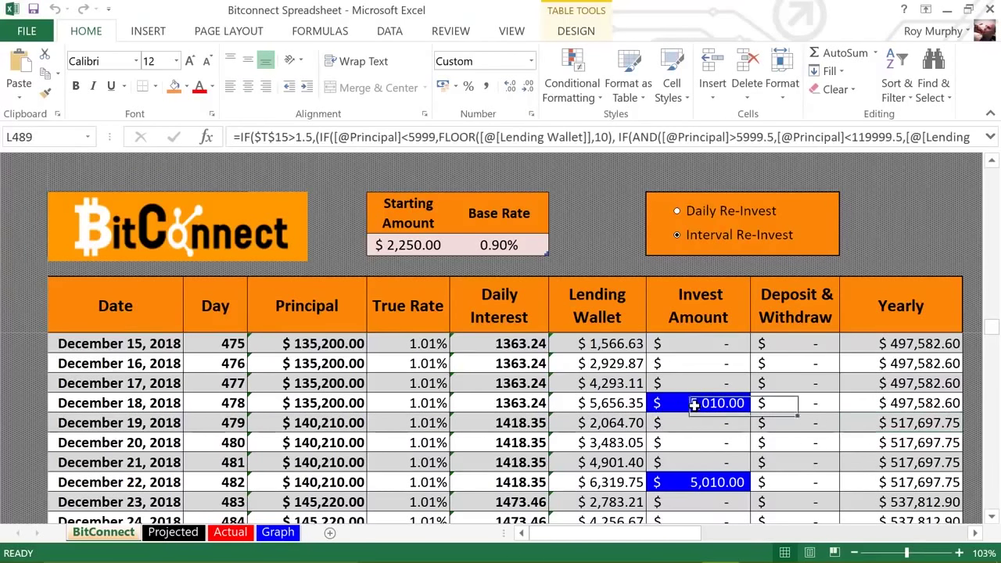
{"action": "left_click", "coordinate": [693, 423]}
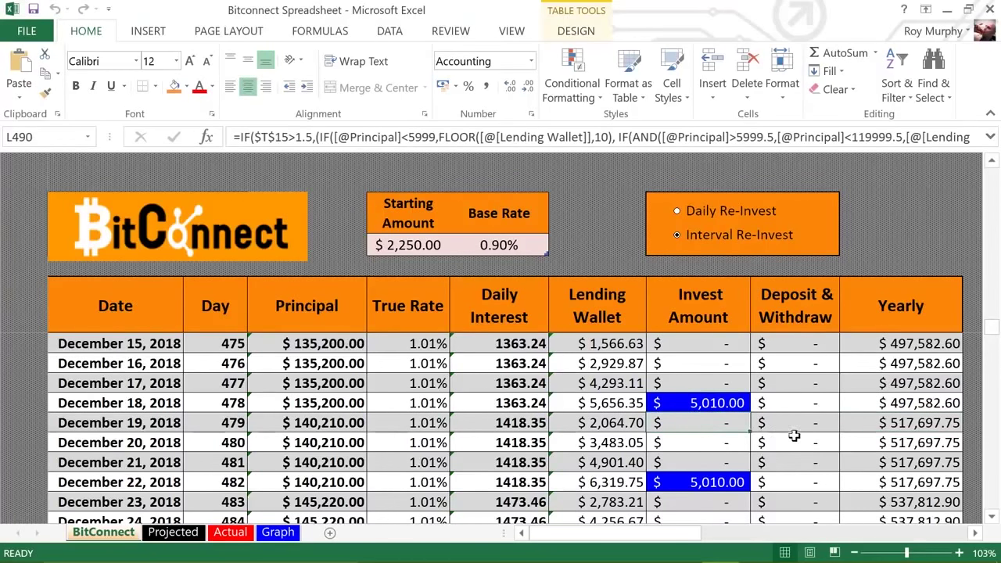
{"action": "left_click", "coordinate": [906, 424]}
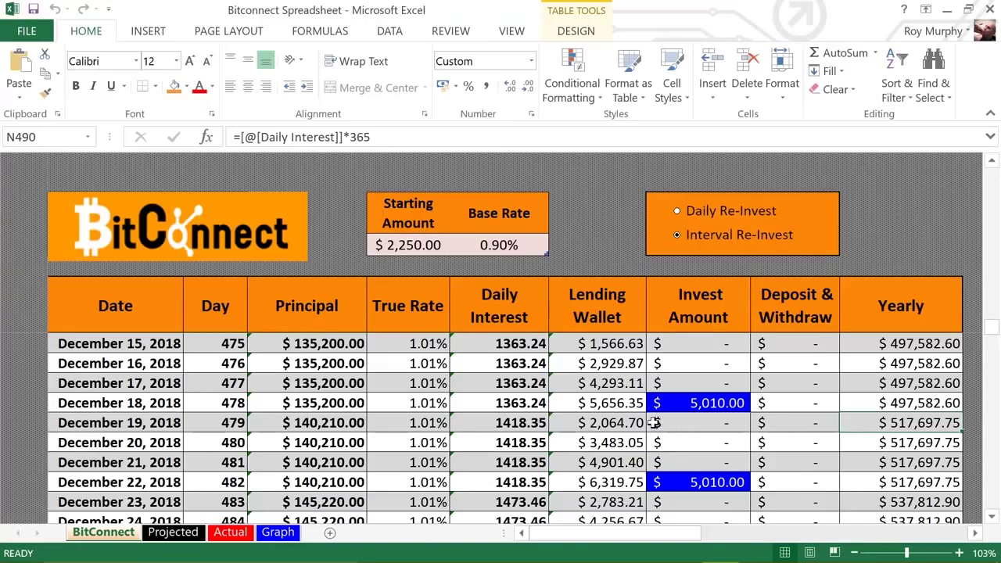
Check the withdrawals on January 4 and January 10, 2019
{"action": "scroll", "coordinate": [677, 457], "scroll_direction": "down", "scroll_amount": 4}
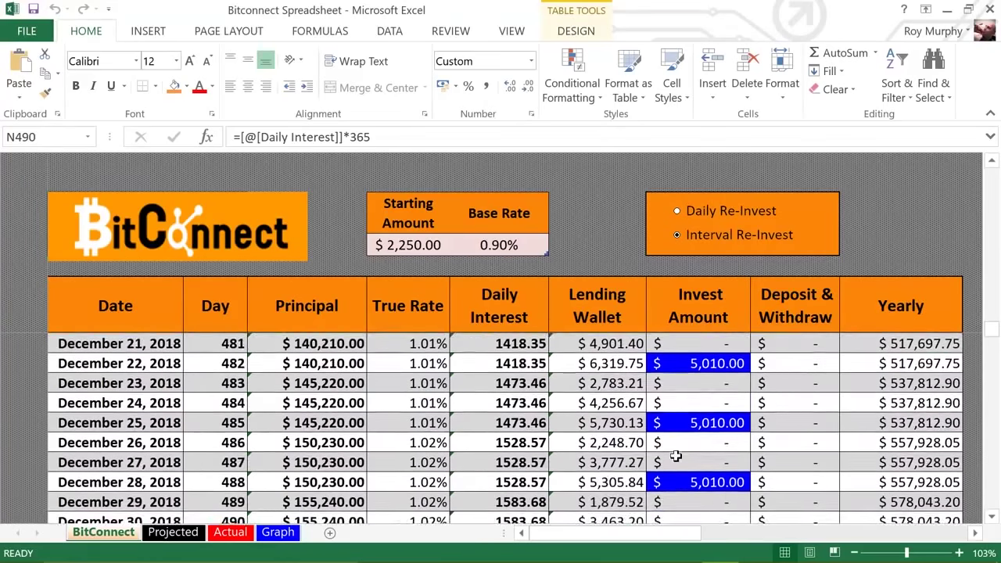
{"action": "scroll", "coordinate": [674, 455], "scroll_direction": "down", "scroll_amount": 2}
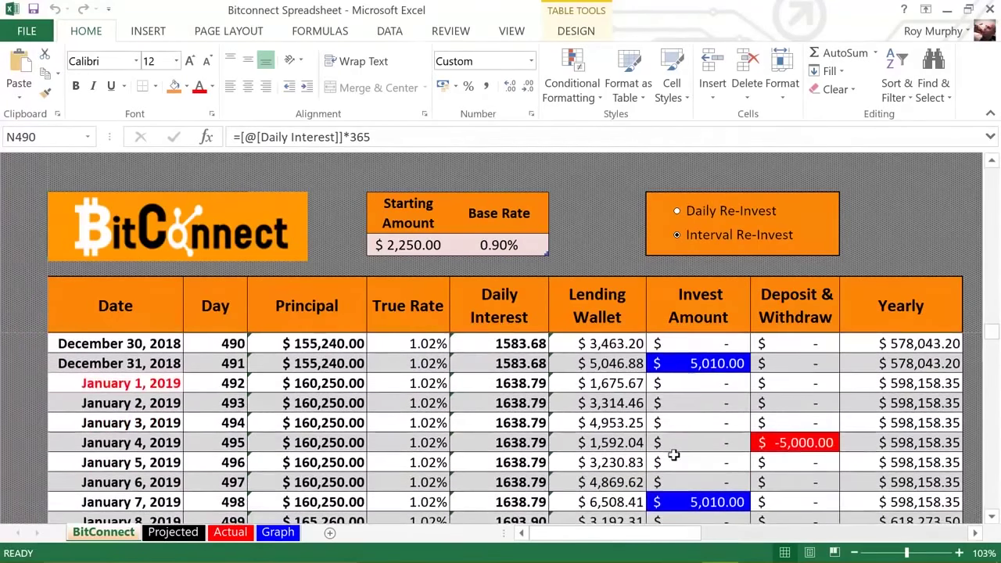
{"action": "left_click", "coordinate": [813, 443]}
{"action": "scroll", "coordinate": [814, 442], "scroll_direction": "down", "scroll_amount": 2}
{"action": "left_click", "coordinate": [811, 442]}
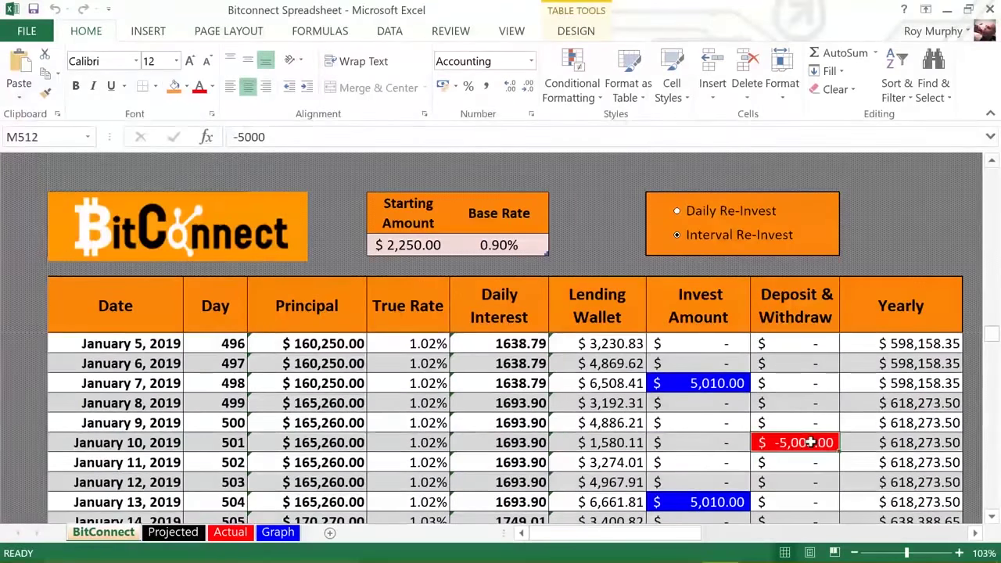
Review the reinvestments, withdrawals and Yearly figures from late January through early April 2019
{"action": "scroll", "coordinate": [811, 443], "scroll_direction": "down", "scroll_amount": 7}
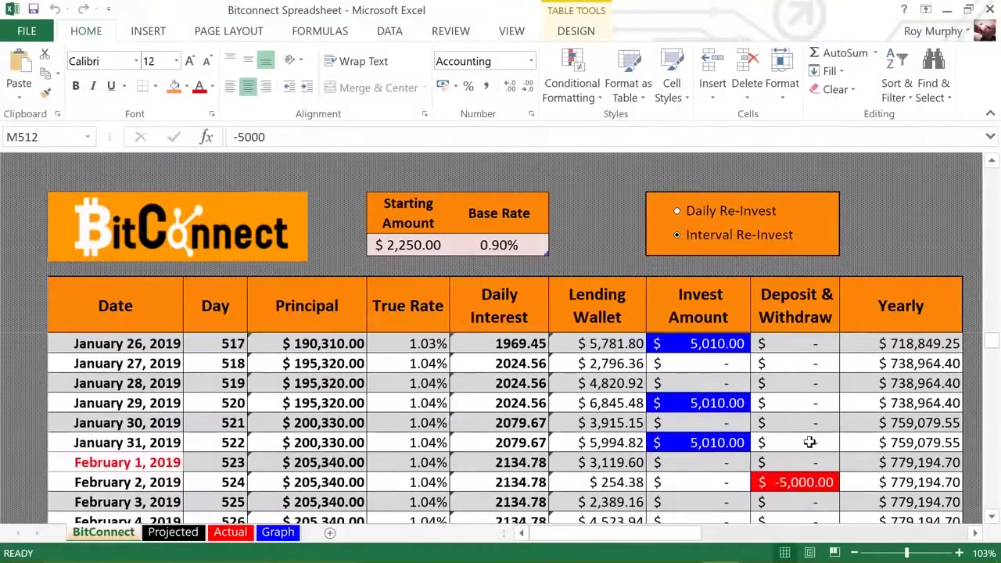
{"action": "scroll", "coordinate": [810, 443], "scroll_direction": "down", "scroll_amount": 3}
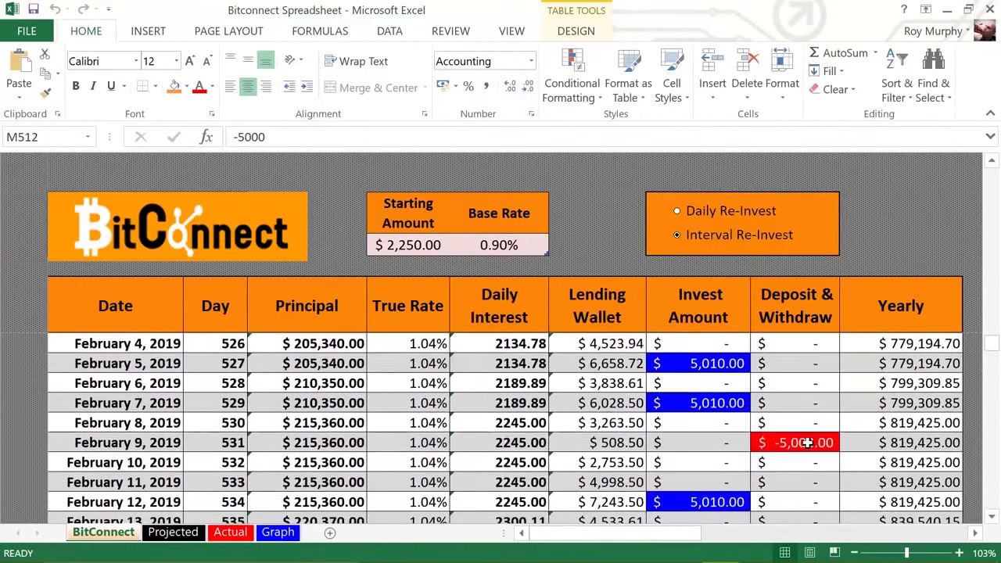
{"action": "scroll", "coordinate": [808, 442], "scroll_direction": "down", "scroll_amount": 2}
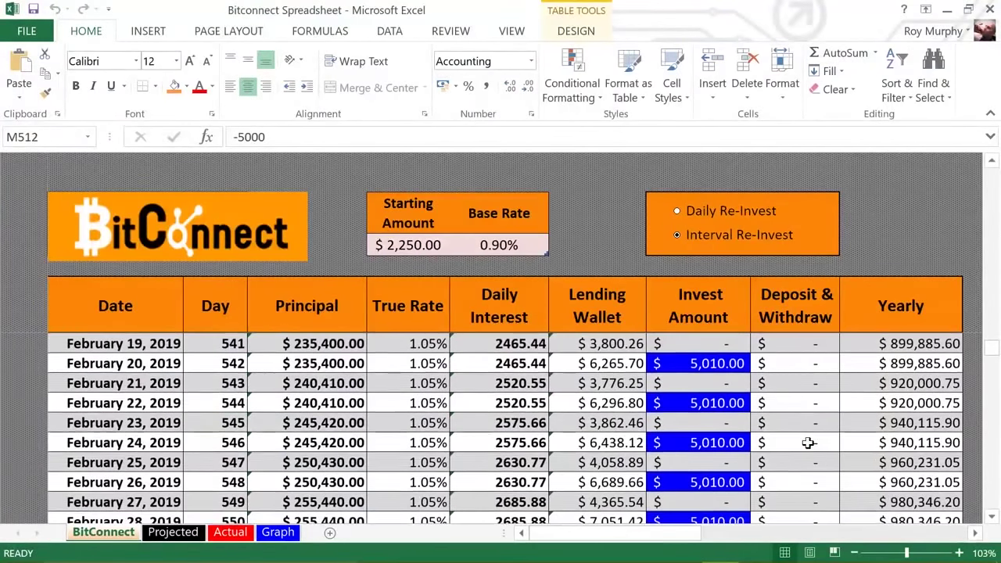
{"action": "scroll", "coordinate": [808, 444], "scroll_direction": "down", "scroll_amount": 1}
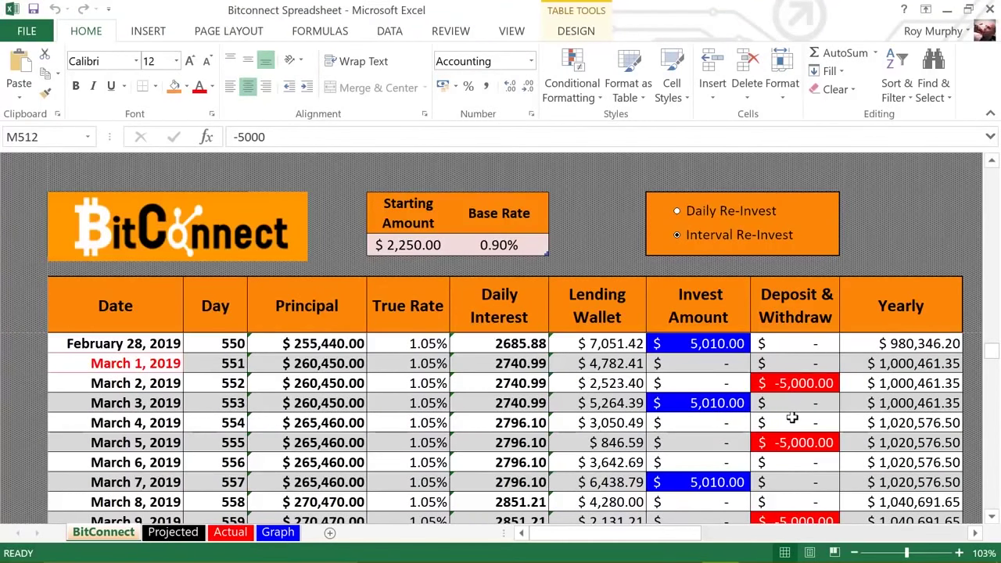
{"action": "scroll", "coordinate": [796, 403], "scroll_direction": "down", "scroll_amount": 2}
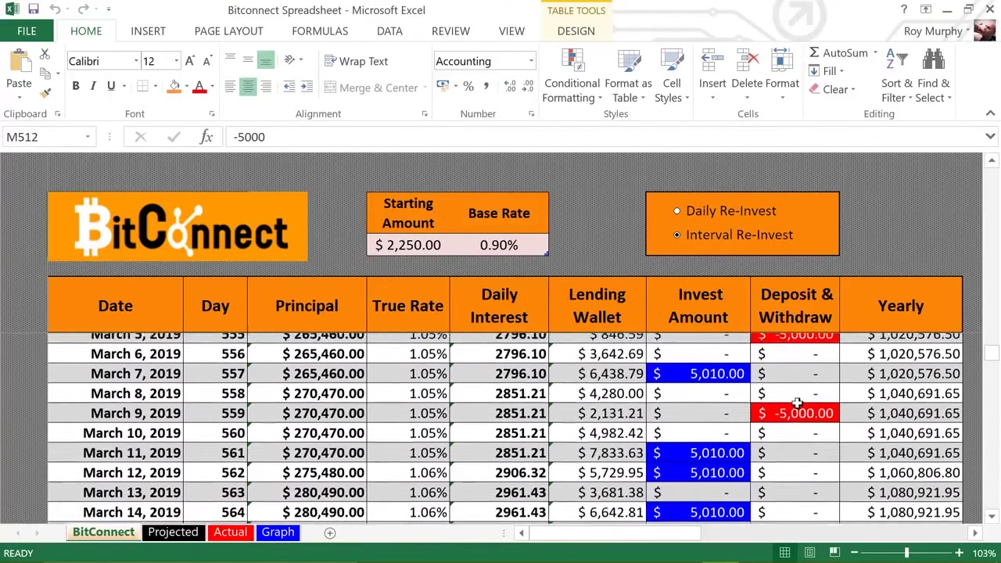
{"action": "scroll", "coordinate": [796, 403], "scroll_direction": "down", "scroll_amount": 2}
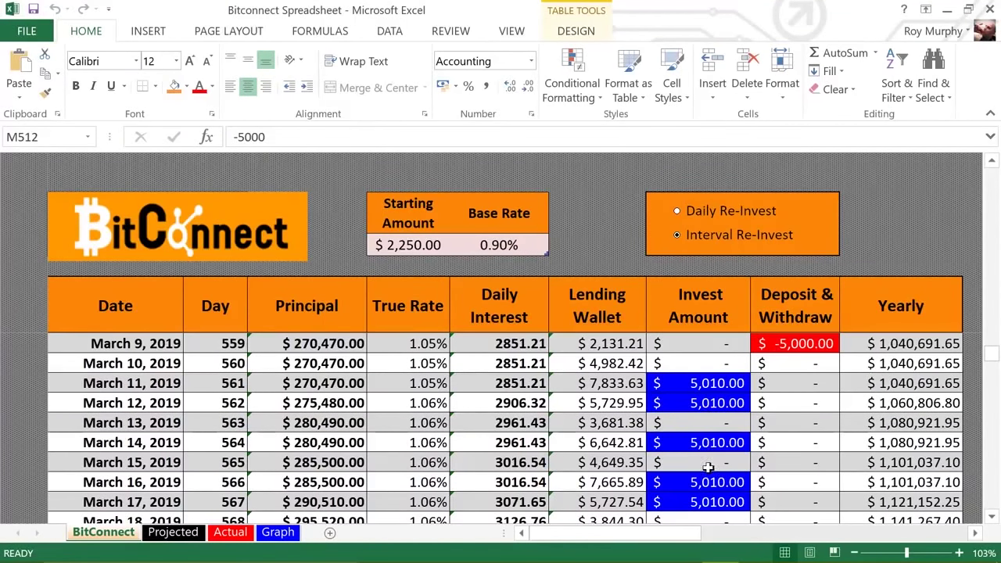
{"action": "scroll", "coordinate": [706, 479], "scroll_direction": "down", "scroll_amount": 4}
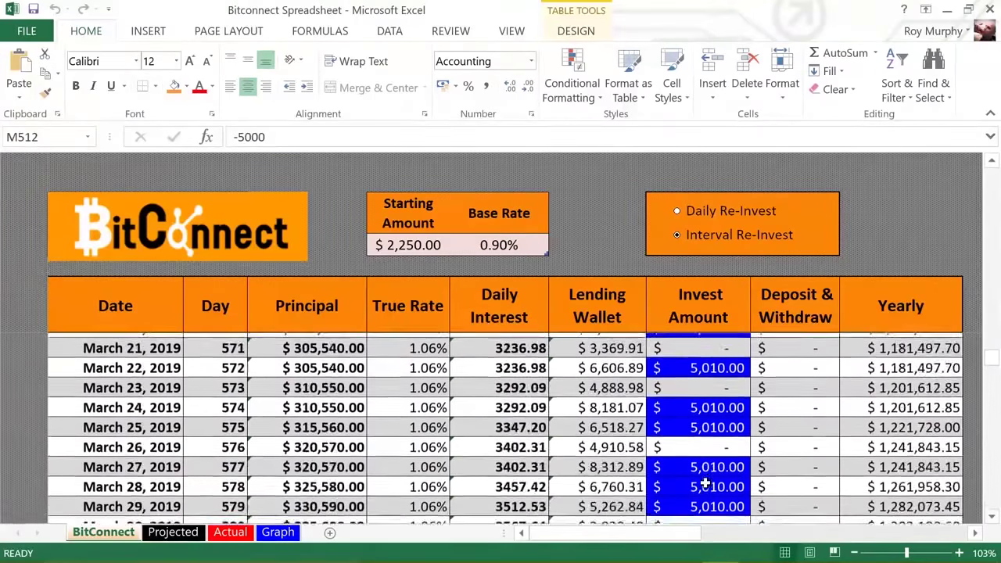
{"action": "scroll", "coordinate": [706, 485], "scroll_direction": "down", "scroll_amount": 2}
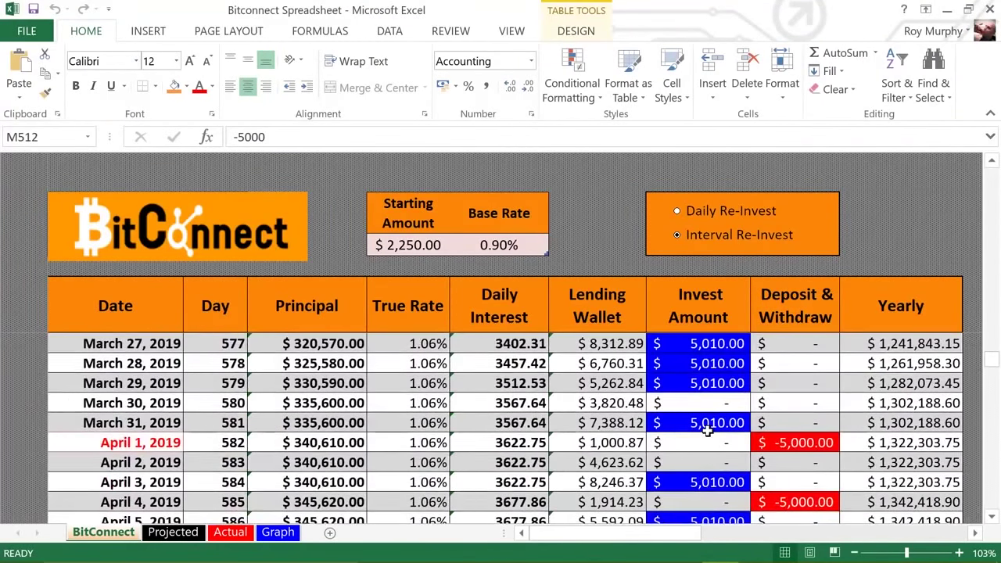
{"action": "scroll", "coordinate": [706, 429], "scroll_direction": "down", "scroll_amount": 1}
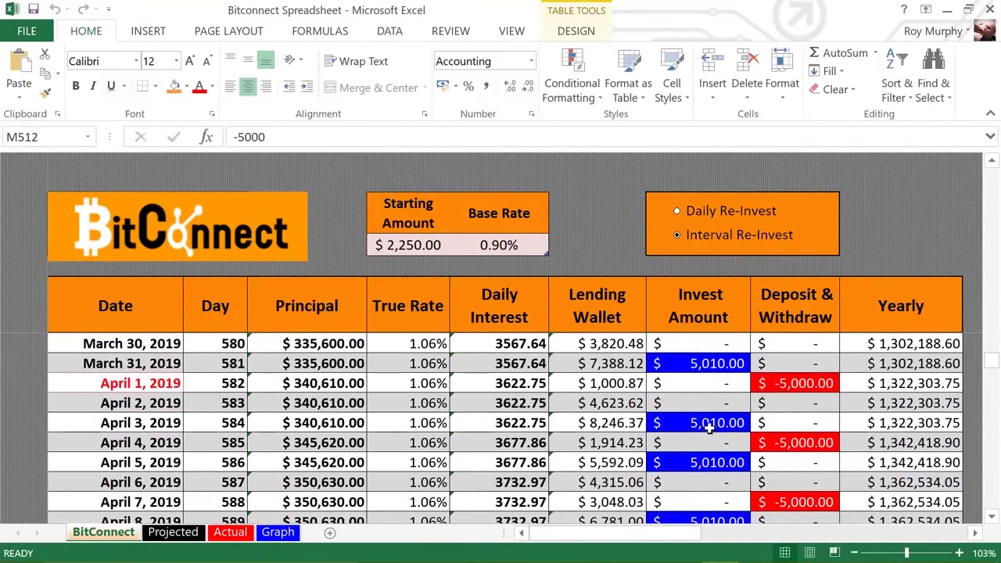
Check the withdrawals on April 1, April 4, April 7 and April 11, 2019
{"action": "left_click", "coordinate": [815, 384]}
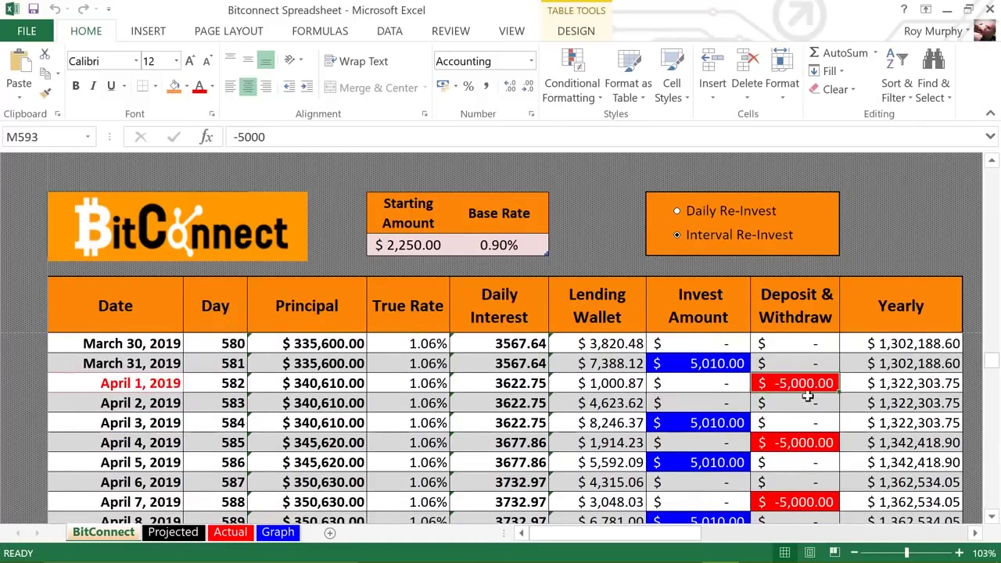
{"action": "left_click", "coordinate": [797, 443]}
{"action": "left_click", "coordinate": [794, 502]}
{"action": "scroll", "coordinate": [794, 502], "scroll_direction": "down", "scroll_amount": 2}
{"action": "left_click", "coordinate": [793, 463]}
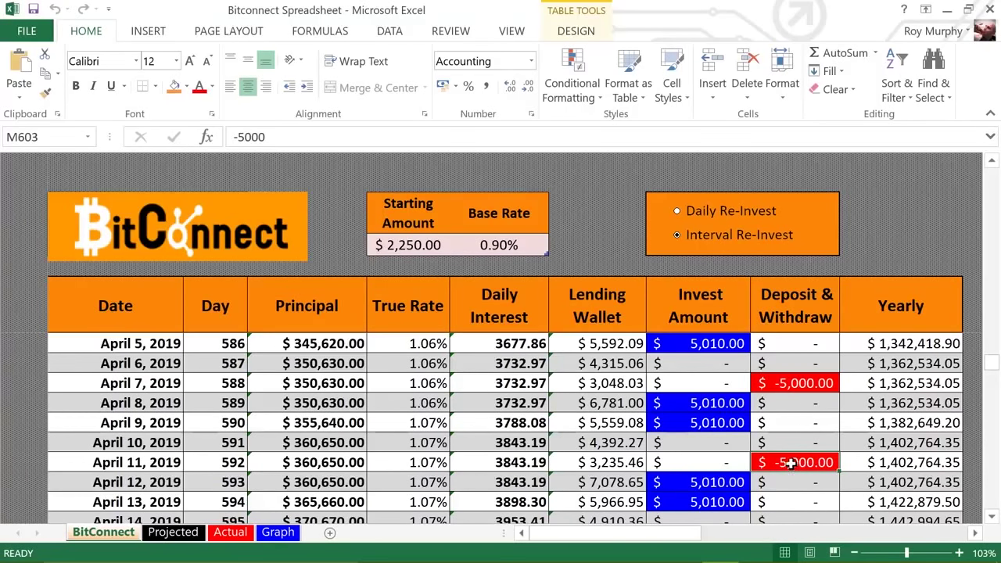
Inspect the Yearly, Invest Amount, withdrawal and Daily Interest cells for April 11, 2019
{"action": "left_click", "coordinate": [877, 463]}
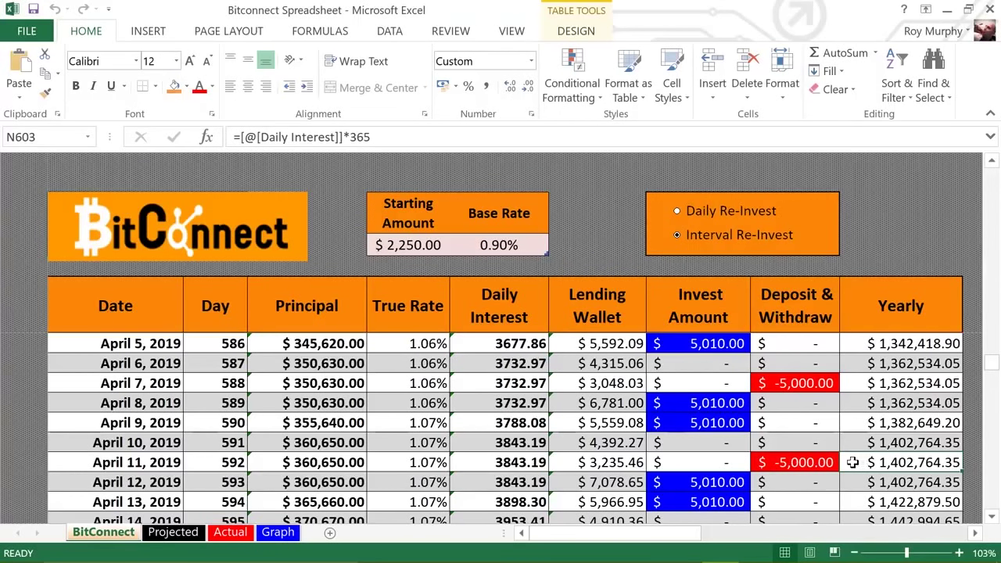
{"action": "left_click", "coordinate": [730, 465]}
{"action": "left_click", "coordinate": [763, 459]}
{"action": "left_click", "coordinate": [736, 460]}
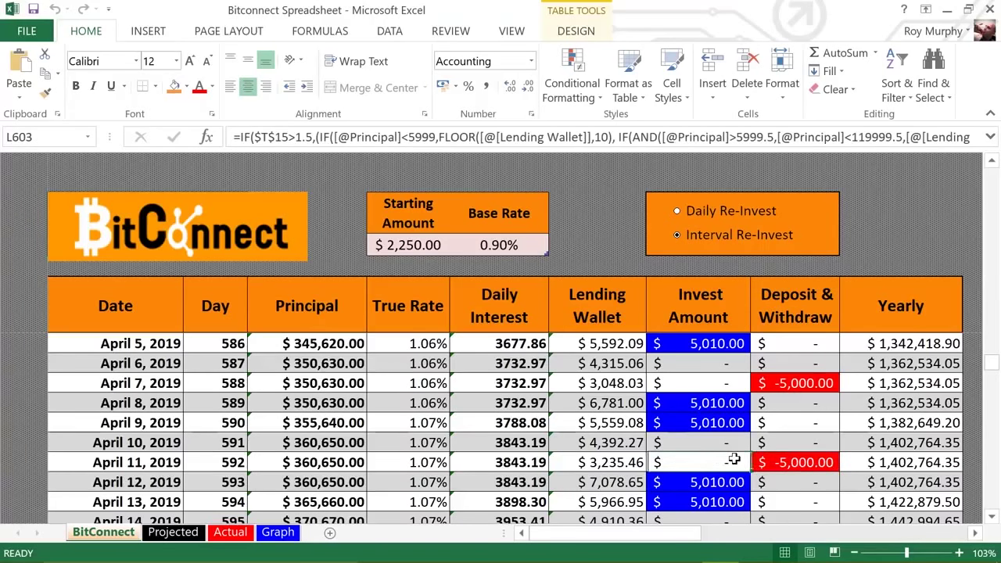
{"action": "left_click", "coordinate": [522, 462]}
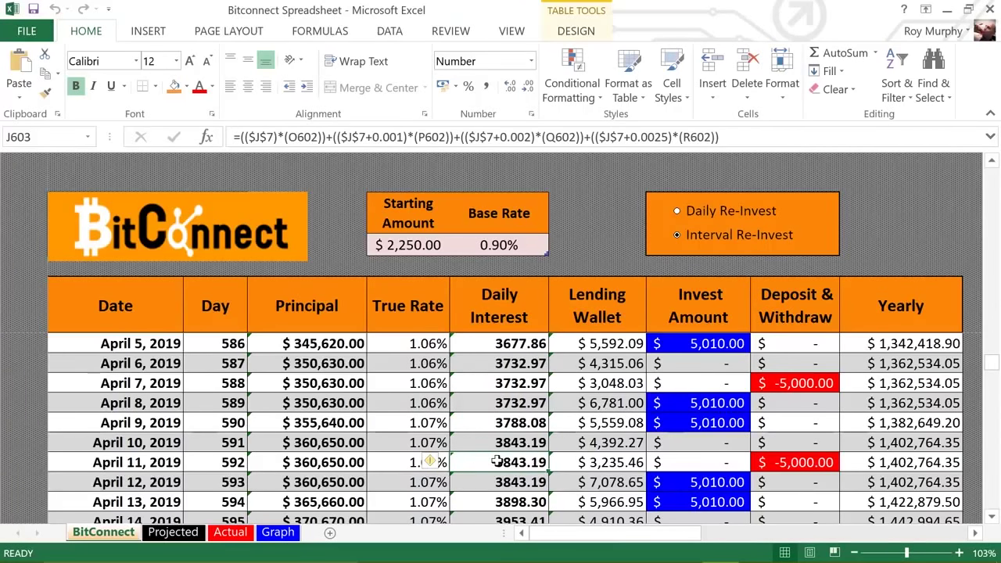
Check the Lending Wallet and Invest Amount for April 11, 2019, and the Daily Interest for May 1, 2019
{"action": "left_click", "coordinate": [583, 463]}
{"action": "left_click", "coordinate": [661, 462]}
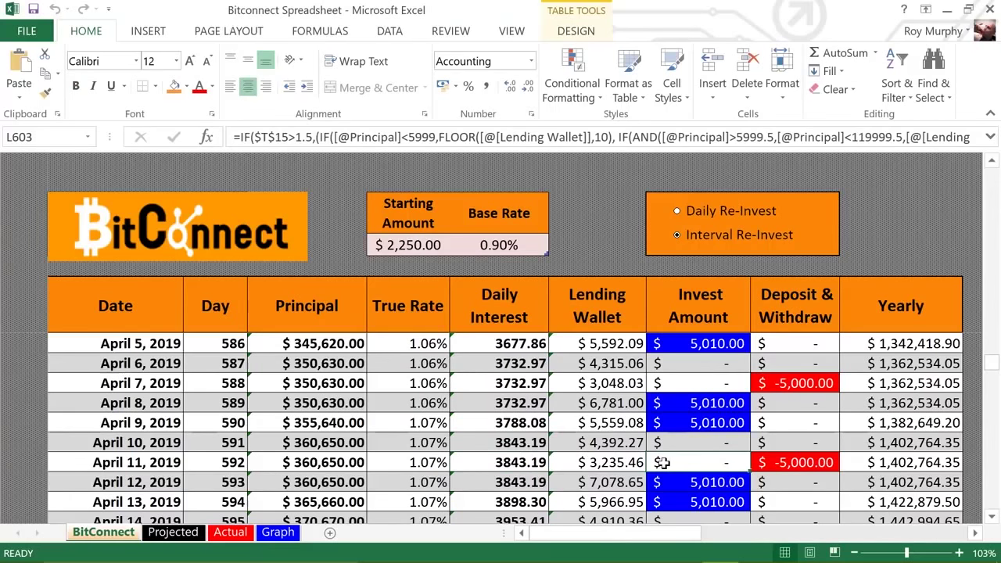
{"action": "scroll", "coordinate": [662, 462], "scroll_direction": "down", "scroll_amount": 3}
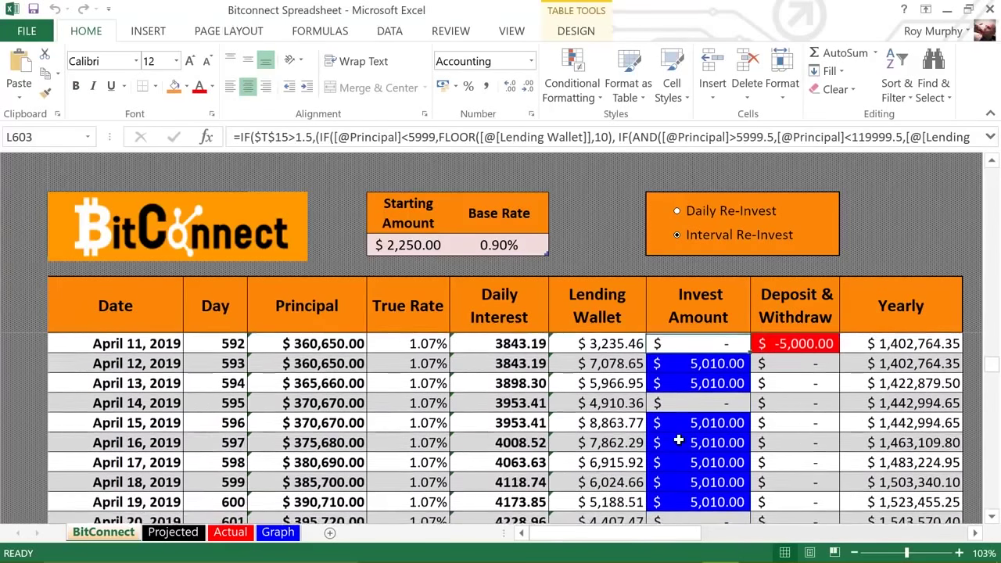
{"action": "scroll", "coordinate": [679, 442], "scroll_direction": "down", "scroll_amount": 4}
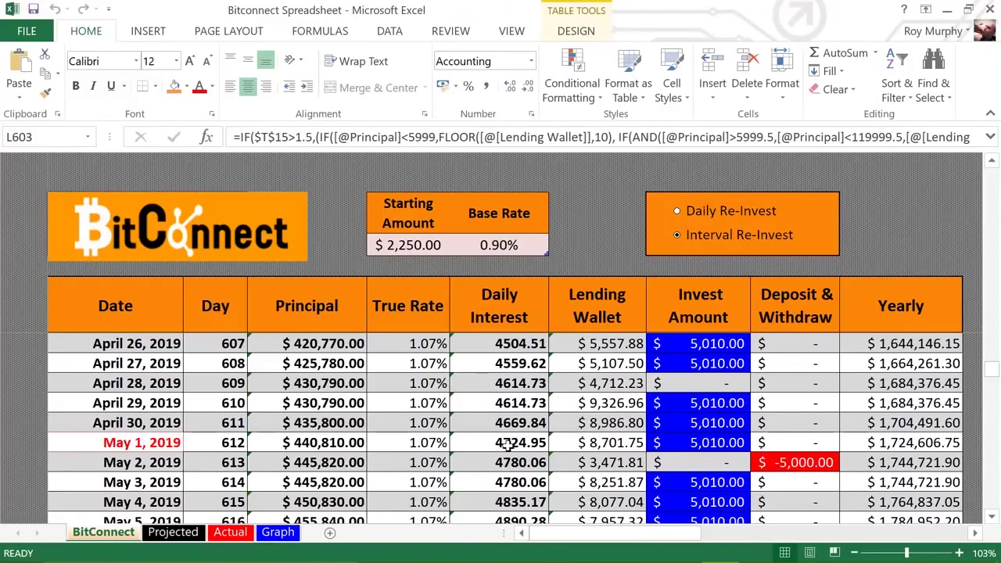
{"action": "left_click", "coordinate": [526, 442]}
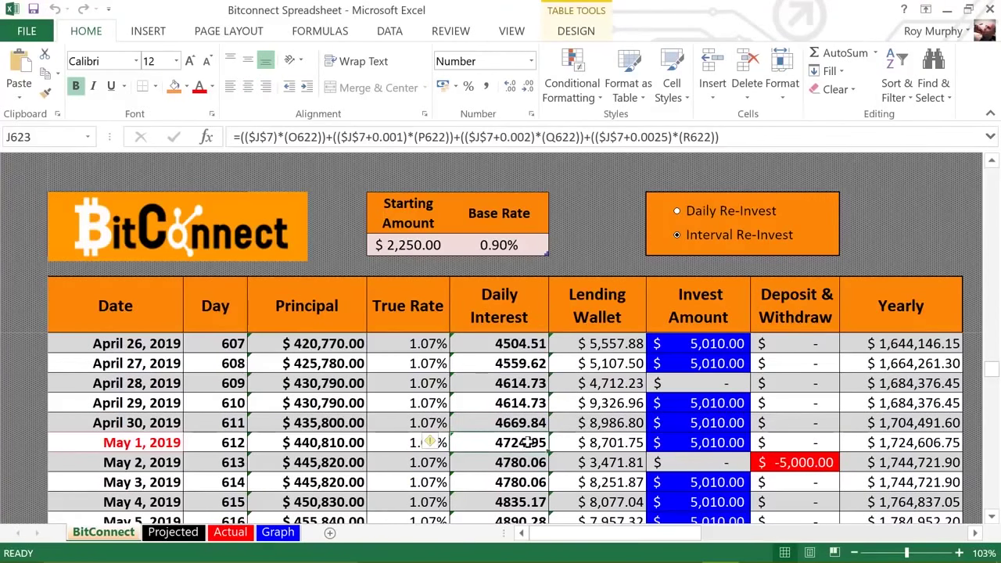
Inspect the Invest Amount, Daily Interest and True Rate for May 16, 2019, against the Base Rate
{"action": "scroll", "coordinate": [687, 441], "scroll_direction": "down", "scroll_amount": 3}
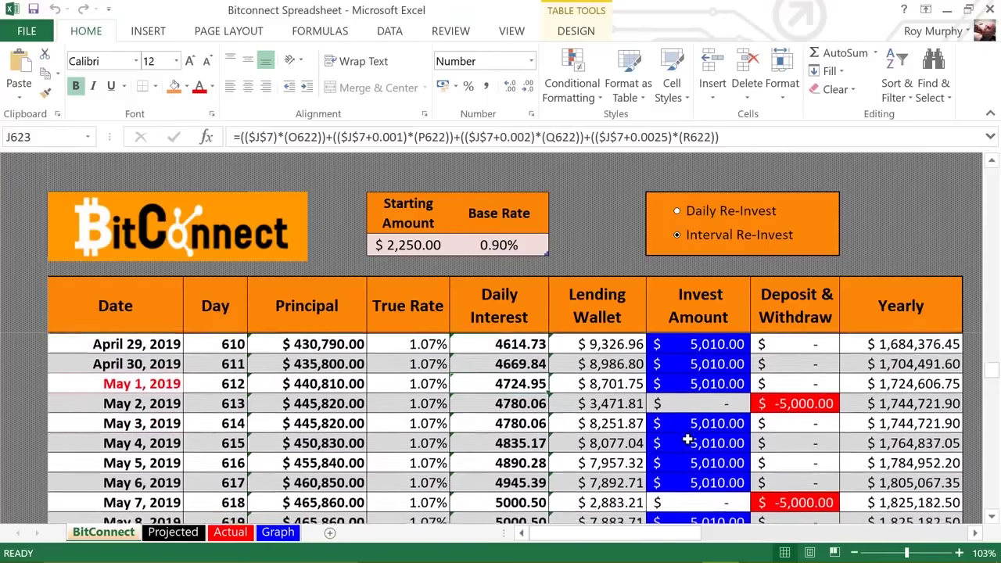
{"action": "scroll", "coordinate": [687, 440], "scroll_direction": "down", "scroll_amount": 2}
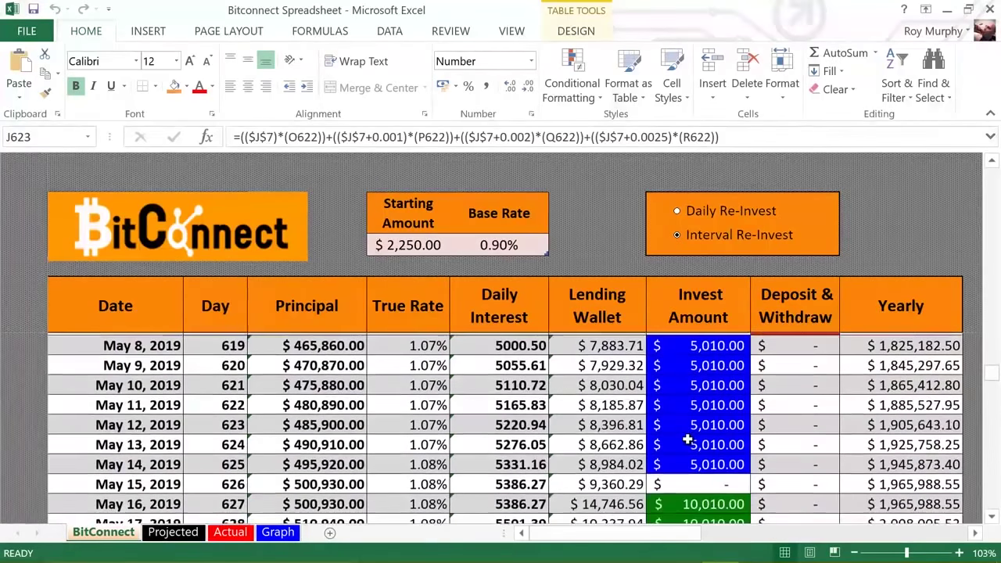
{"action": "left_click", "coordinate": [686, 443]}
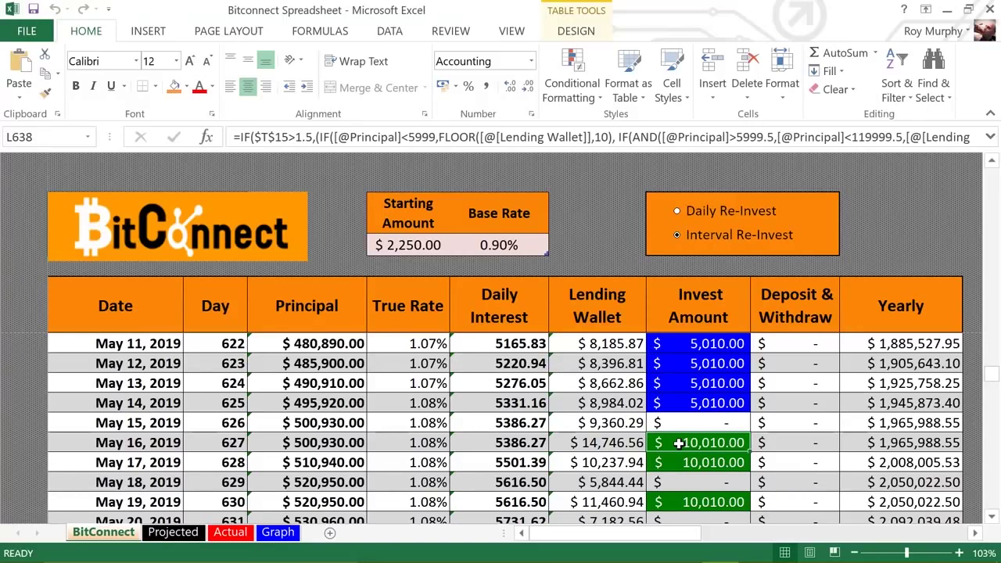
{"action": "left_click", "coordinate": [481, 446]}
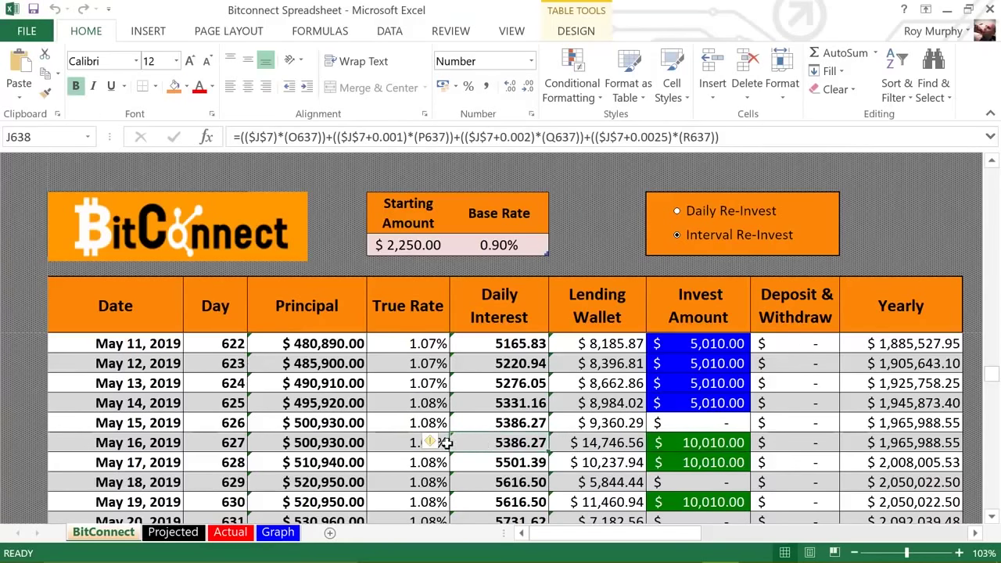
{"action": "left_click", "coordinate": [391, 443]}
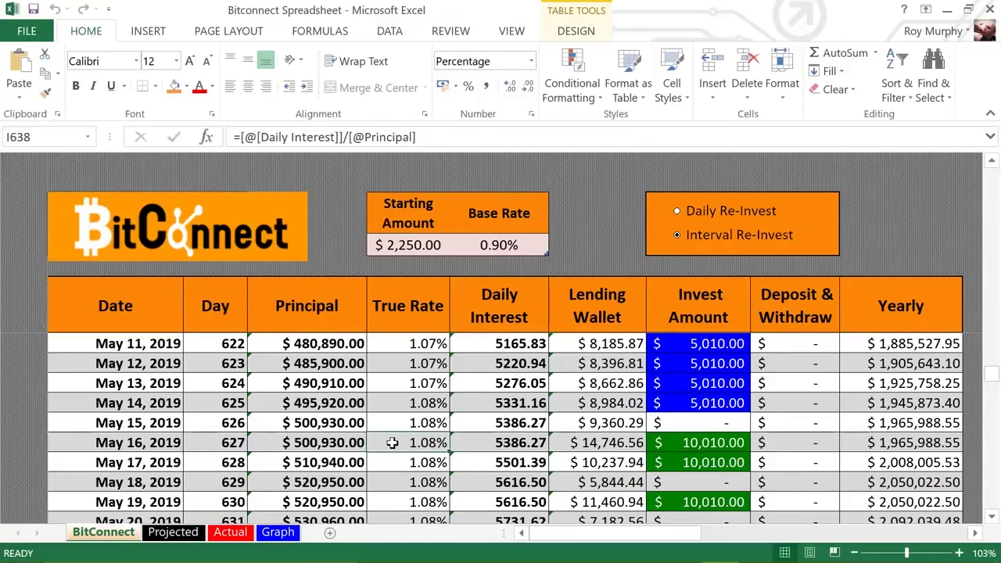
{"action": "left_click", "coordinate": [510, 246]}
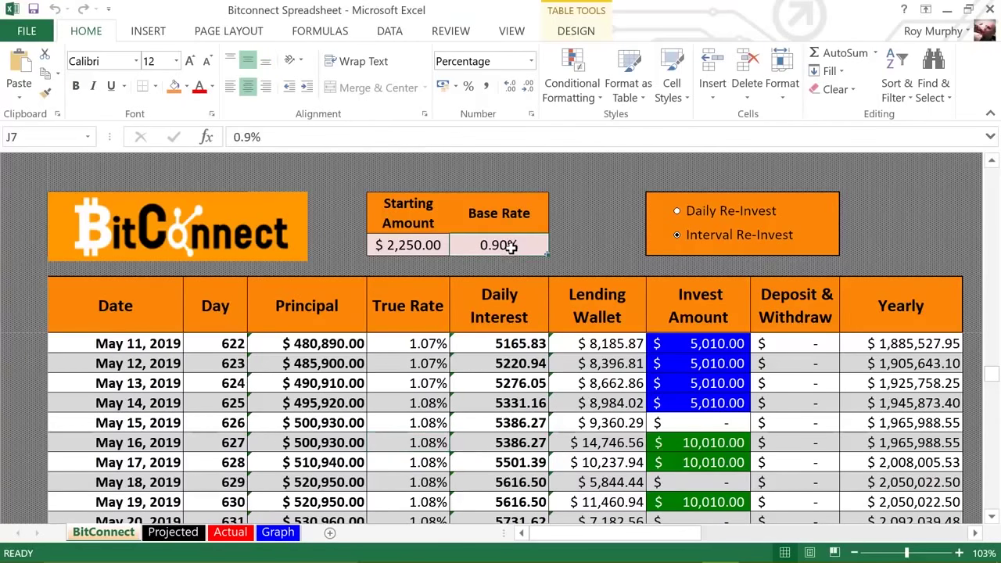
Review the True Rate, Yearly, Daily Interest, Day and Principal cells for May 16, 2019
{"action": "left_click", "coordinate": [430, 442]}
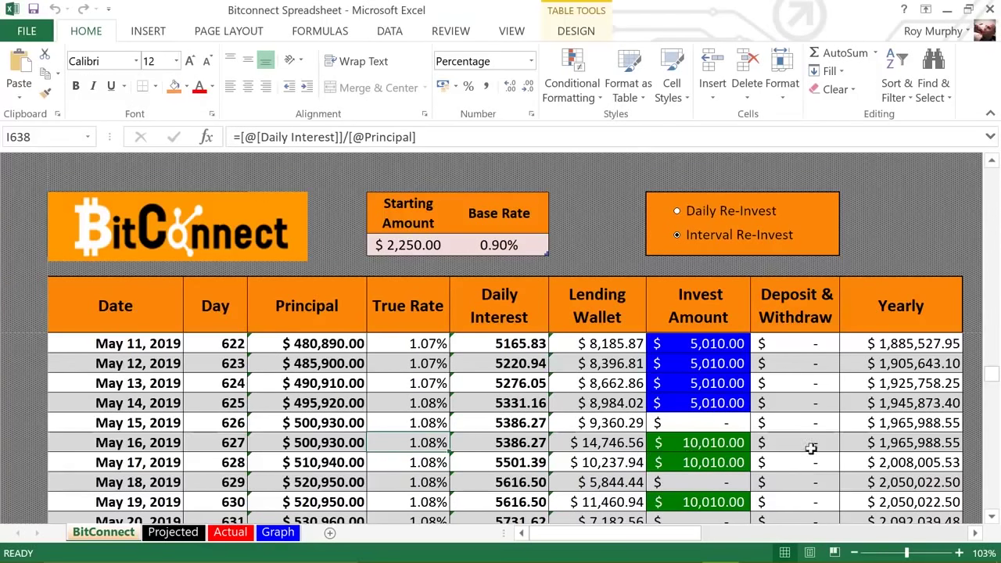
{"action": "left_click", "coordinate": [883, 443]}
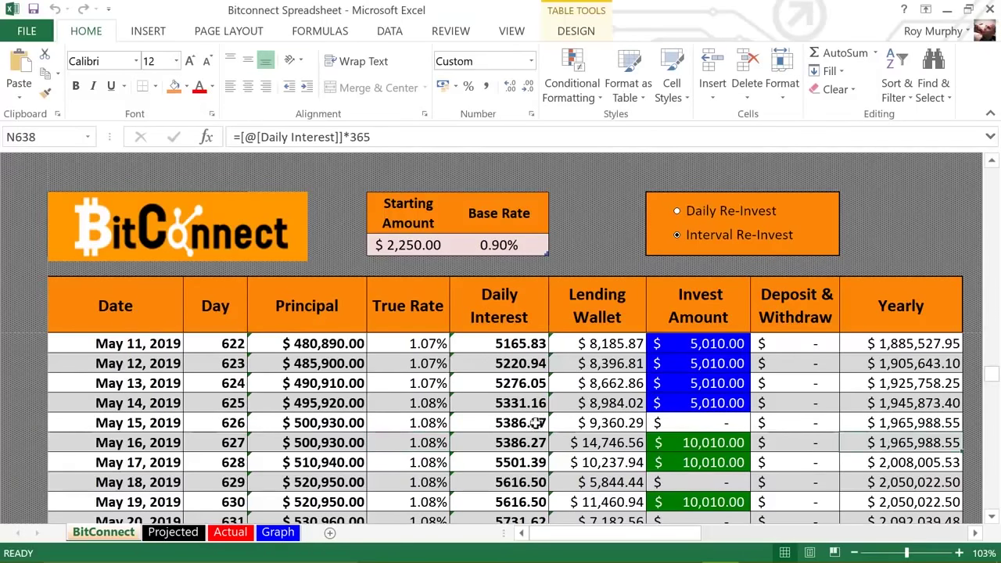
{"action": "left_click", "coordinate": [429, 442]}
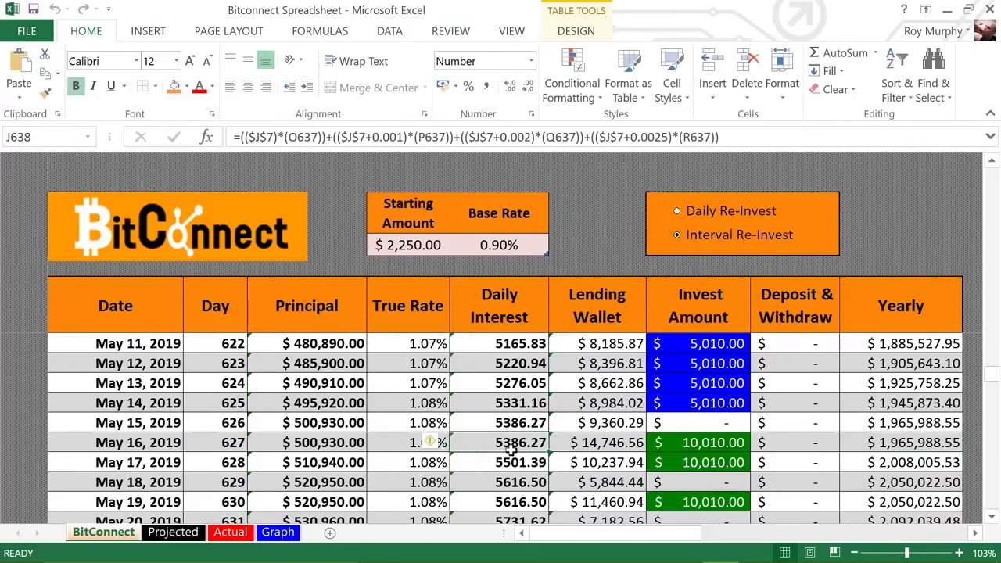
{"action": "left_click", "coordinate": [217, 444]}
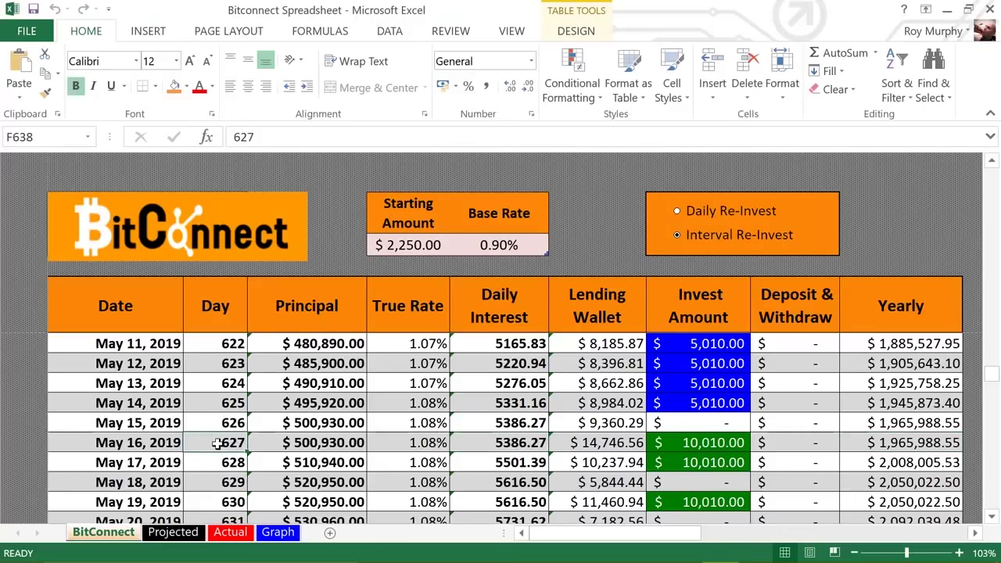
{"action": "left_click", "coordinate": [292, 443]}
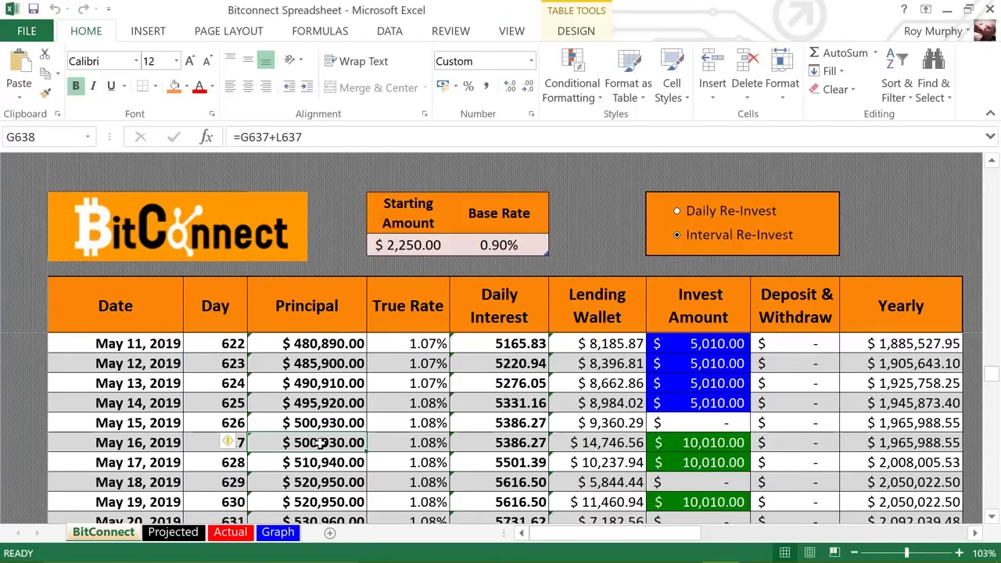
Compare the Yearly figure with the Invest Amount for May 17, 2019
{"action": "left_click", "coordinate": [923, 462]}
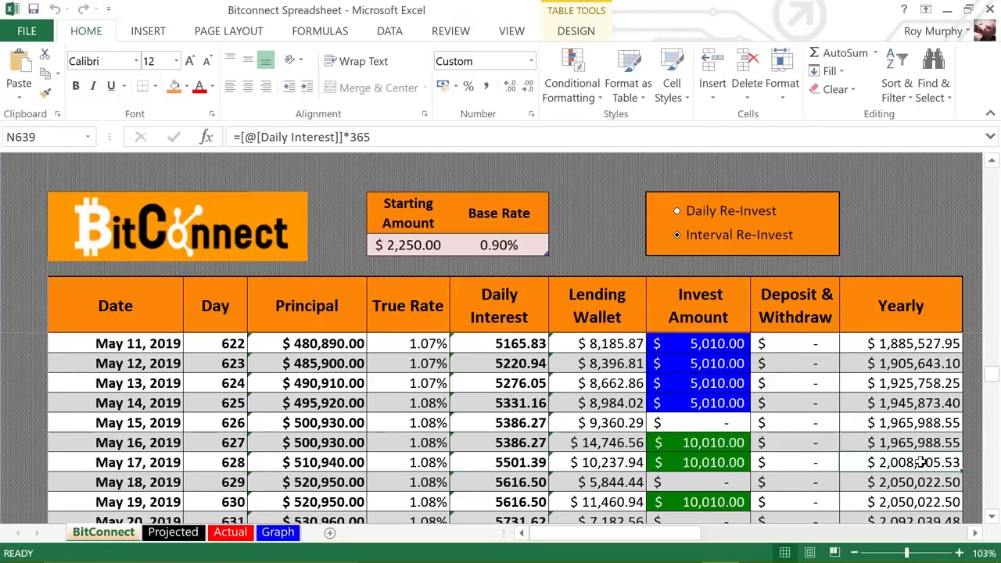
{"action": "left_click", "coordinate": [736, 462]}
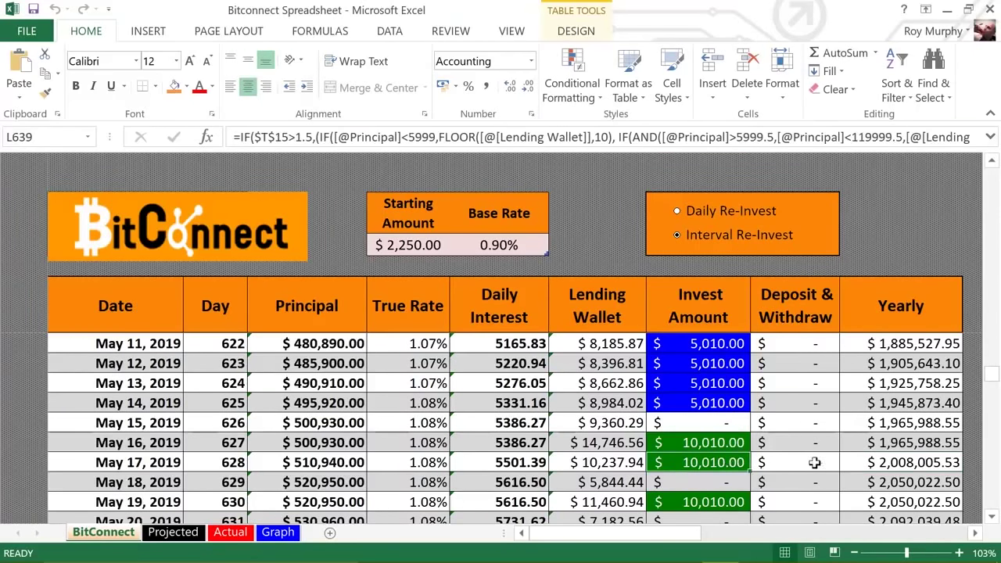
{"action": "left_click", "coordinate": [896, 462]}
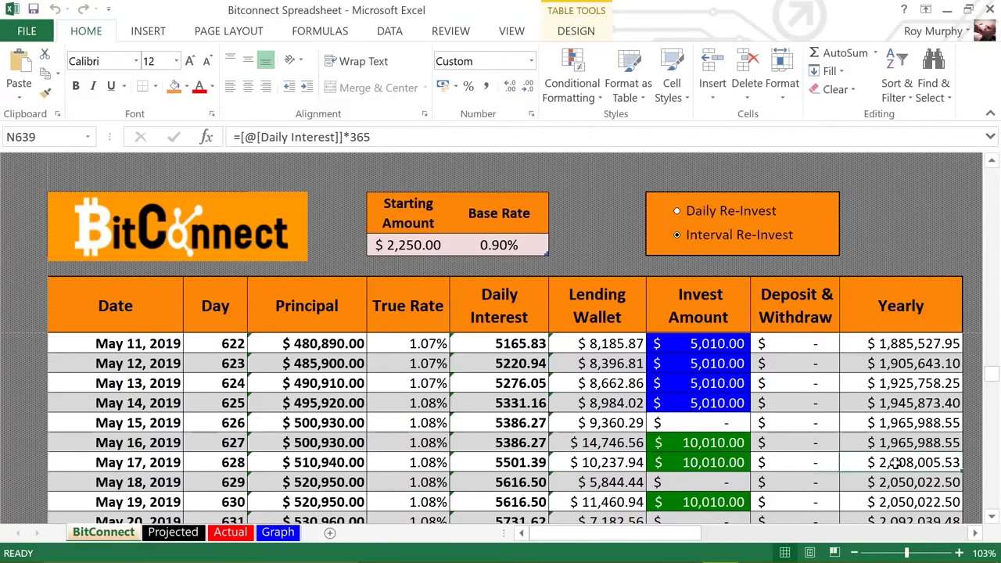
{"action": "left_click", "coordinate": [736, 463]}
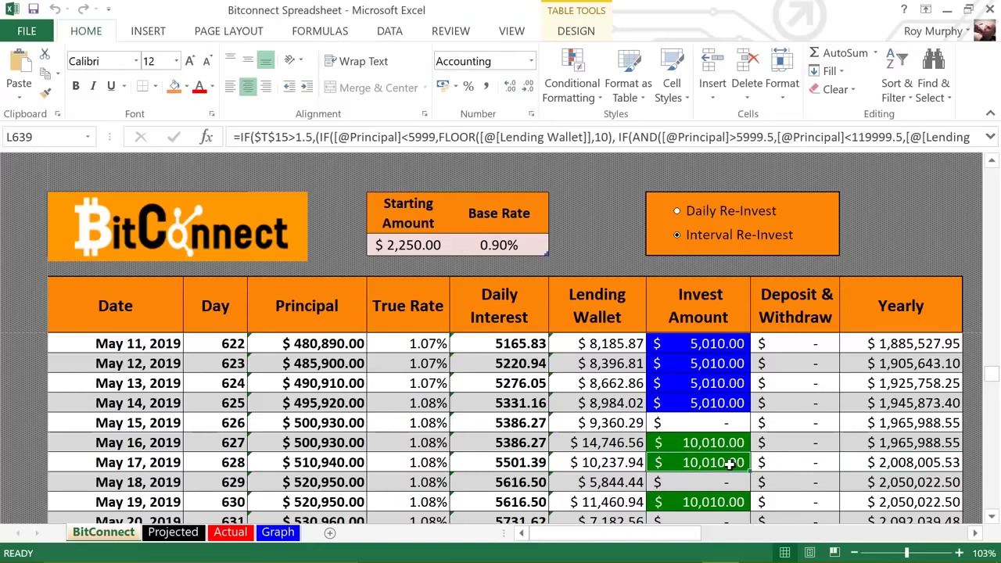
{"action": "left_click", "coordinate": [907, 463]}
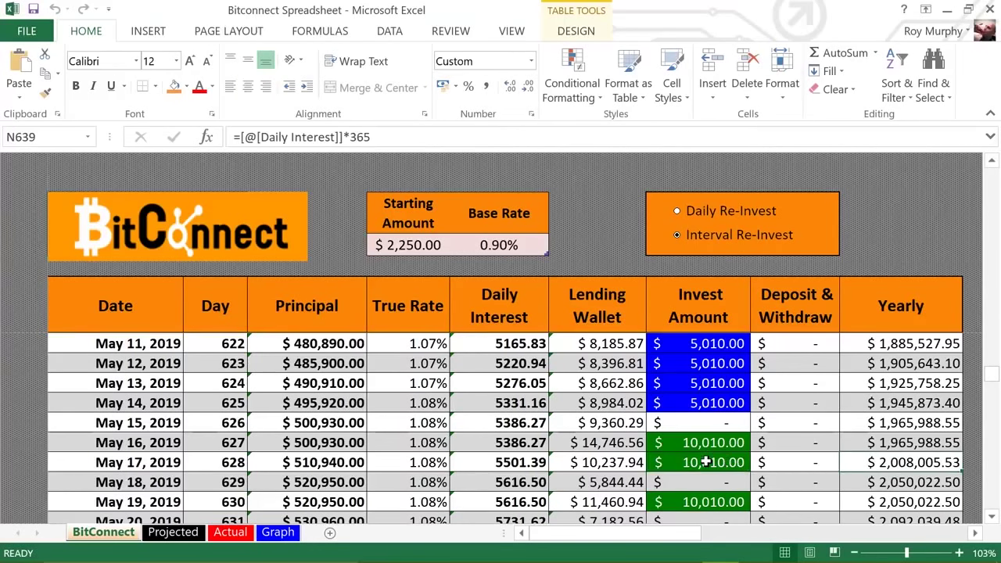
{"action": "left_click", "coordinate": [707, 462]}
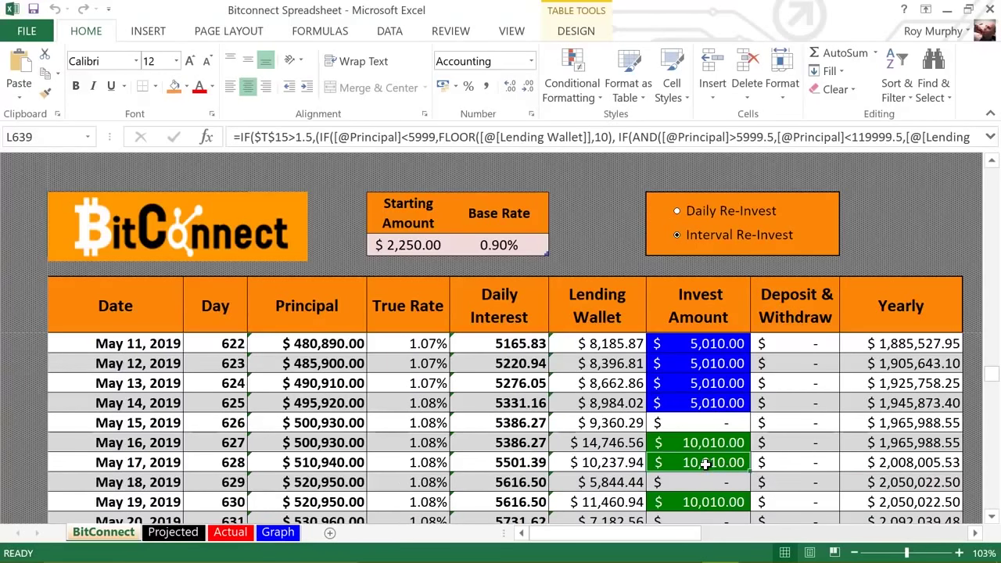
Check the withdrawals on June 4, June 10 and June 13, 2019
{"action": "scroll", "coordinate": [705, 464], "scroll_direction": "down", "scroll_amount": 6}
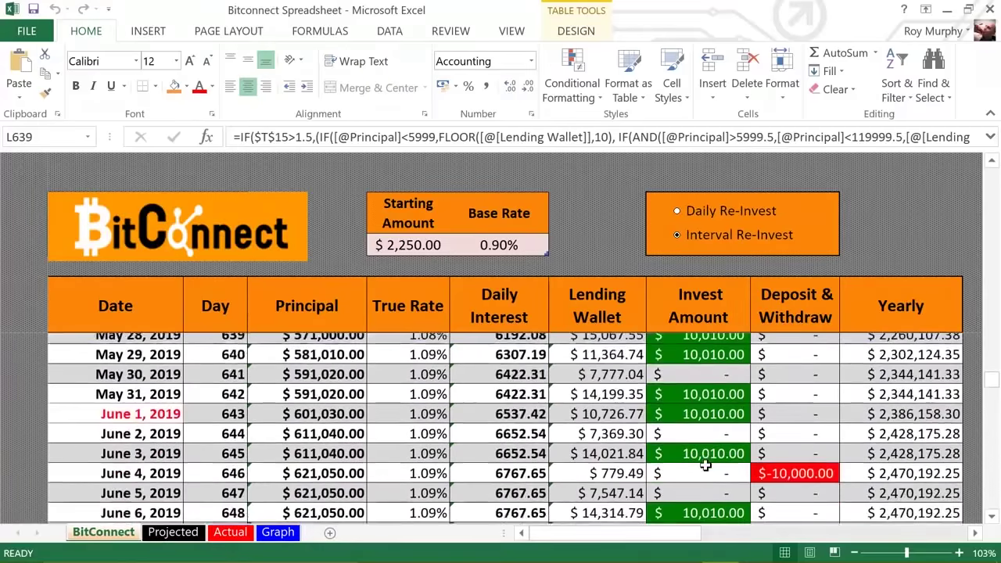
{"action": "scroll", "coordinate": [706, 466], "scroll_direction": "down", "scroll_amount": 4}
{"action": "scroll", "coordinate": [705, 465], "scroll_direction": "up", "scroll_amount": 3}
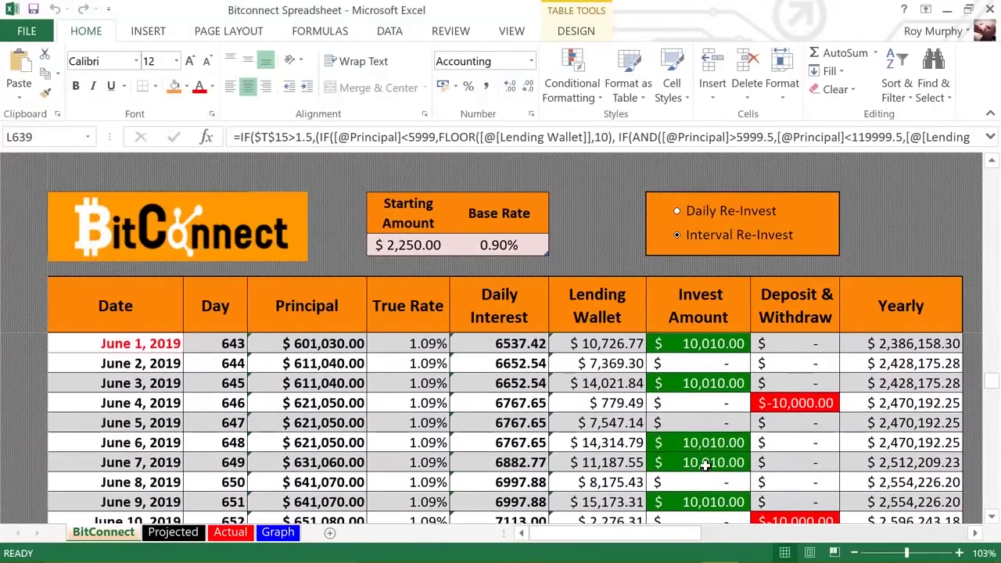
{"action": "left_click", "coordinate": [735, 403]}
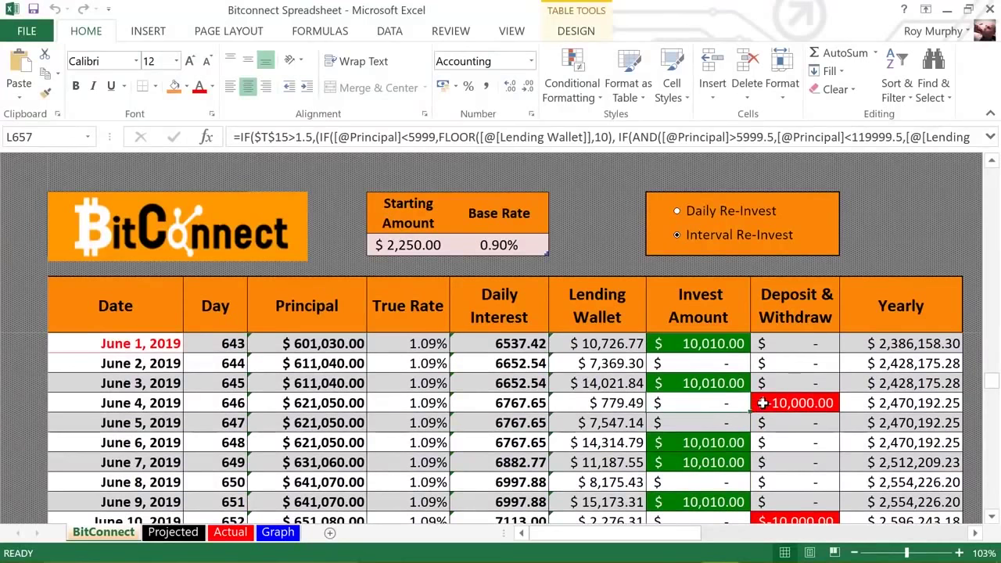
{"action": "left_click", "coordinate": [763, 403]}
{"action": "scroll", "coordinate": [762, 403], "scroll_direction": "down", "scroll_amount": 2}
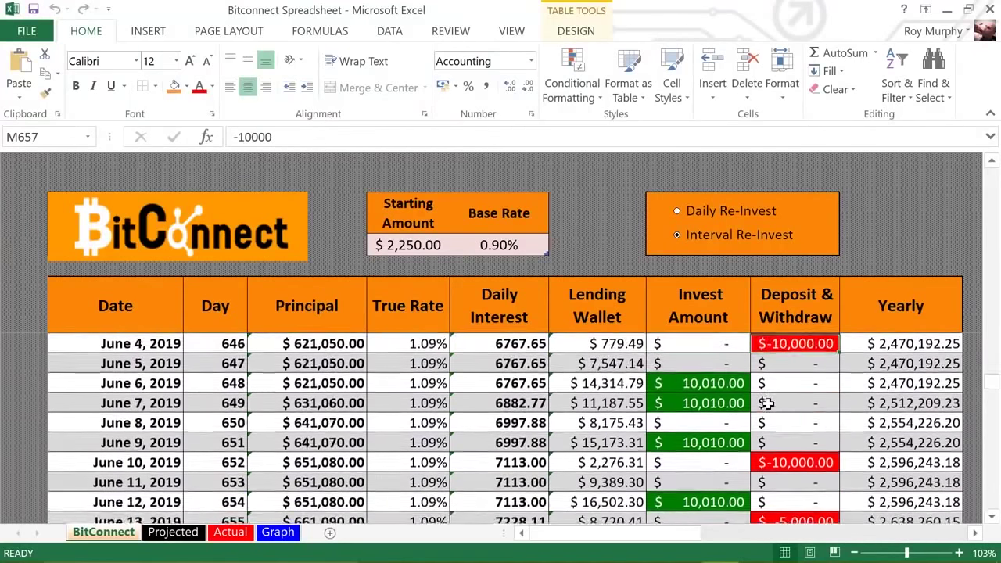
{"action": "left_click", "coordinate": [767, 403]}
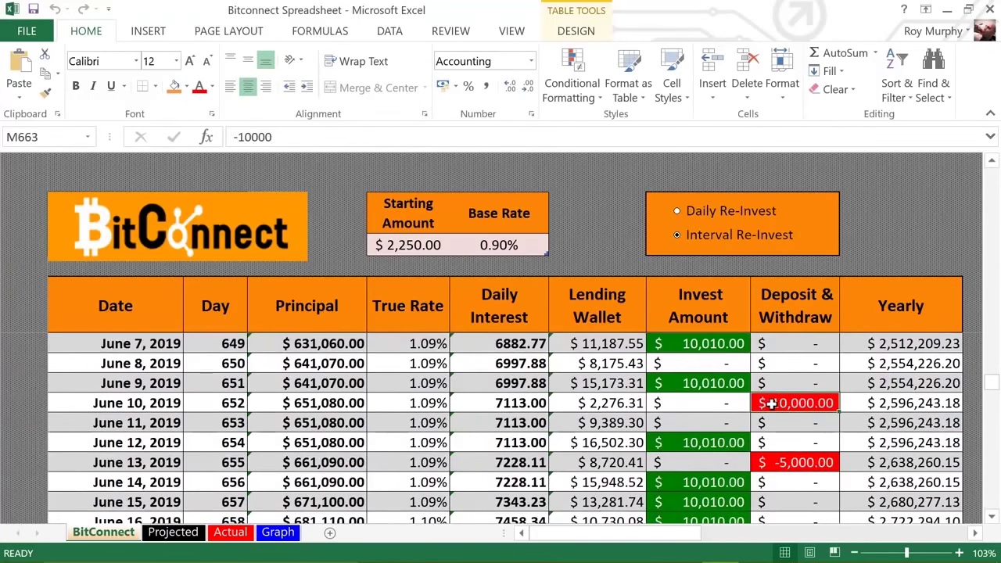
{"action": "scroll", "coordinate": [769, 403], "scroll_direction": "down", "scroll_amount": 1}
{"action": "left_click", "coordinate": [770, 403]}
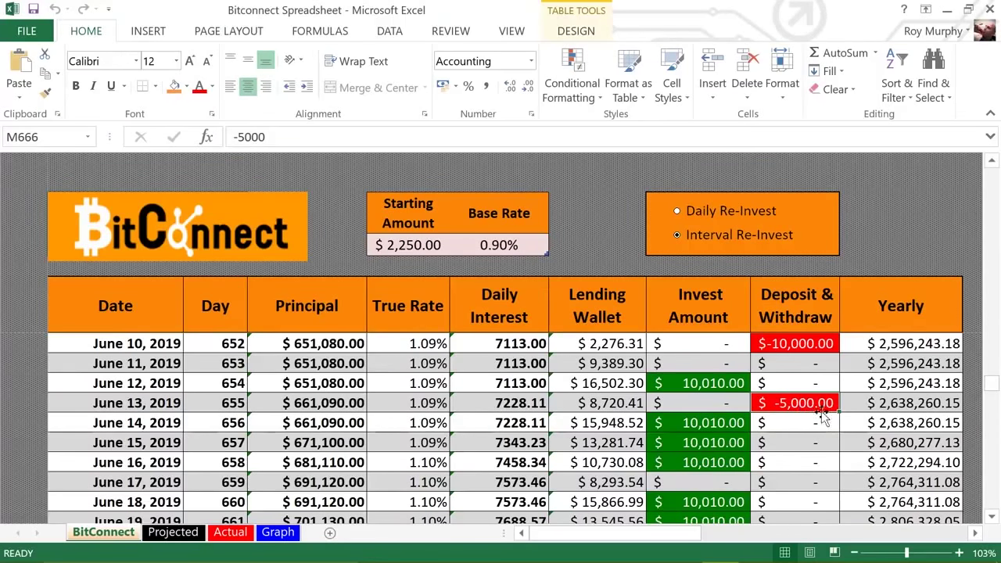
Inspect the Yearly, Invest Amount and Lending Wallet cells for June 13, 2019, along with the Base Rate and Starting Amount
{"action": "left_click", "coordinate": [882, 403]}
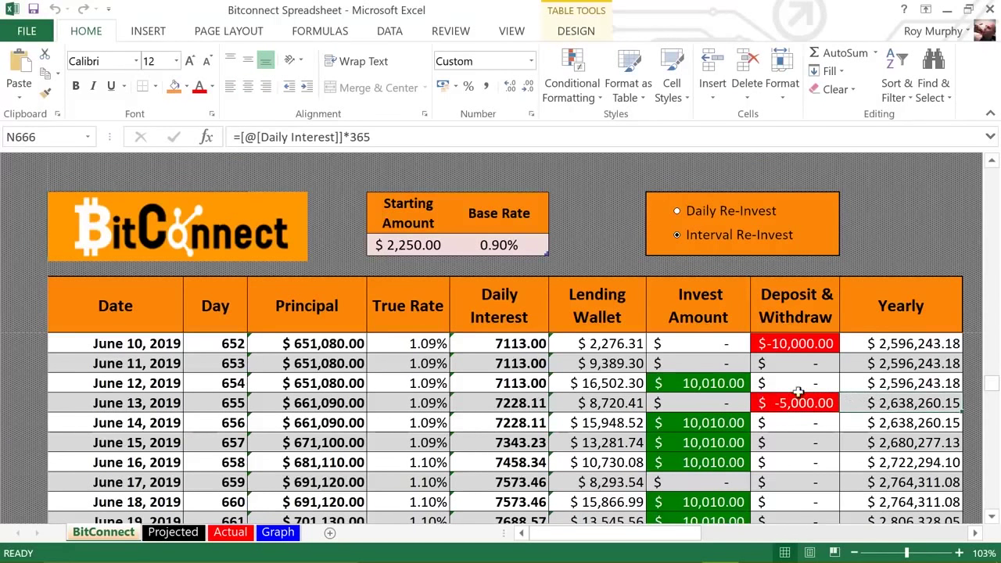
{"action": "left_click", "coordinate": [644, 404]}
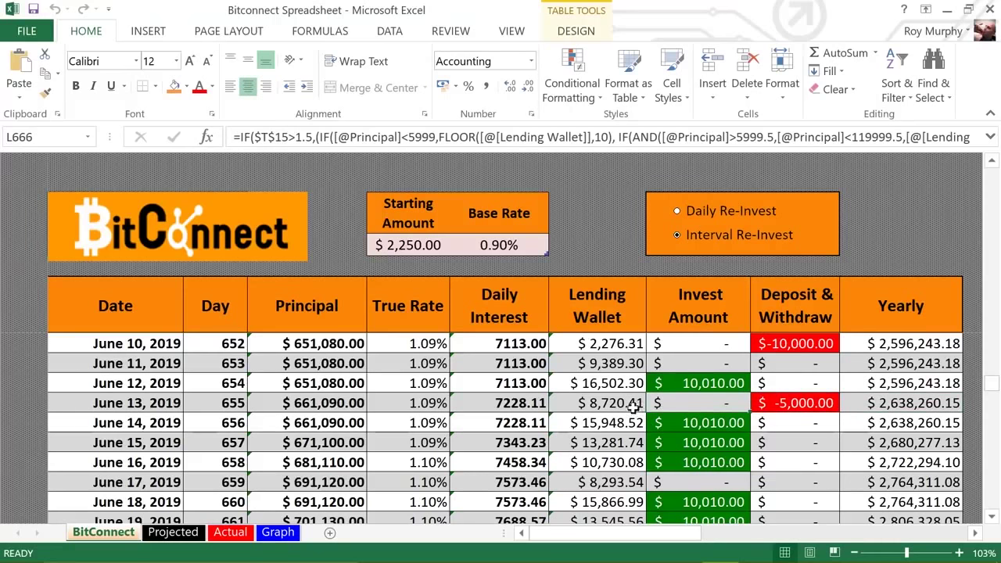
{"action": "key", "text": "Left"}
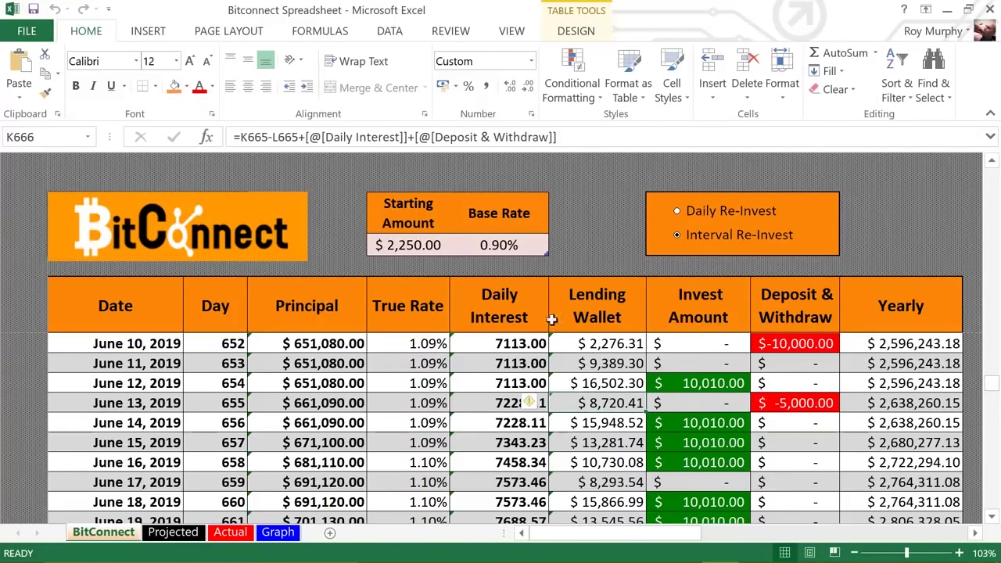
{"action": "left_click", "coordinate": [517, 242]}
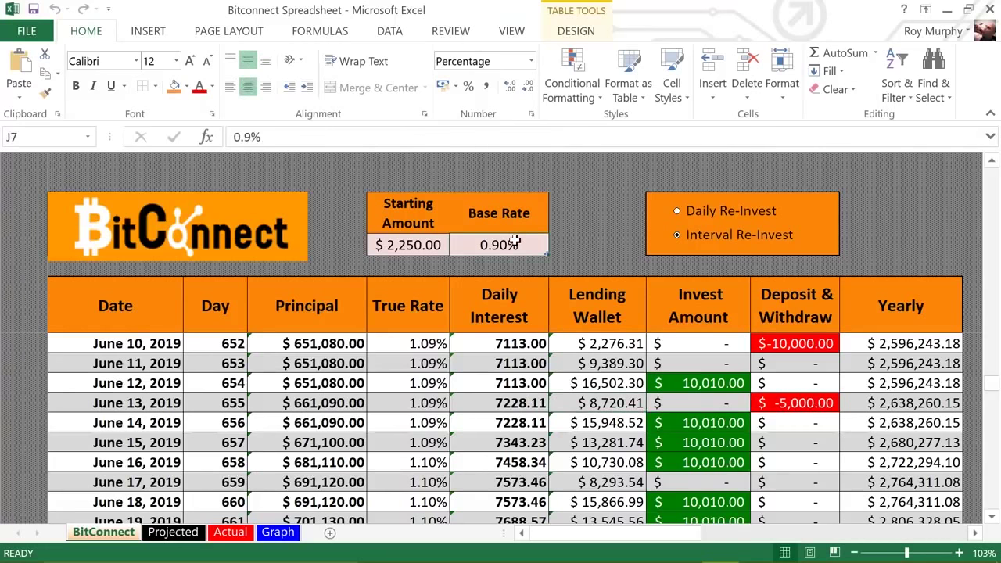
{"action": "left_click", "coordinate": [413, 244]}
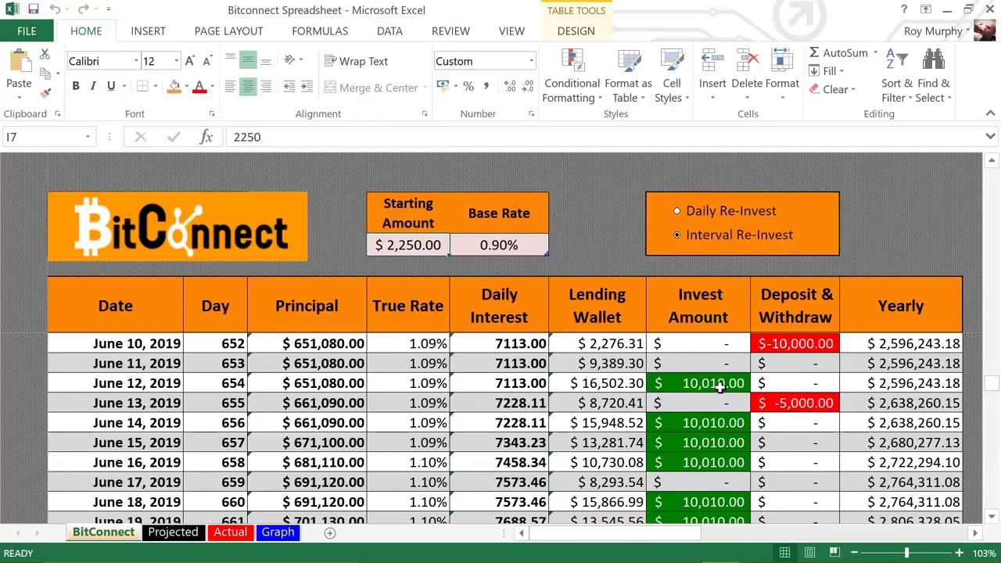
Review the projected reinvestments and withdrawals from mid-June through mid-July 2019
{"action": "scroll", "coordinate": [718, 384], "scroll_direction": "down", "scroll_amount": 4}
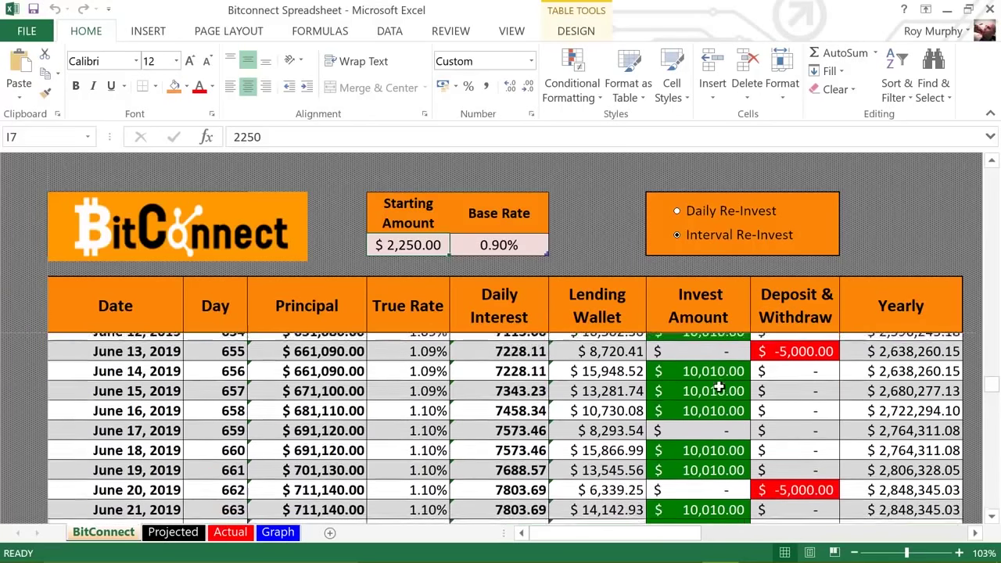
{"action": "scroll", "coordinate": [718, 388], "scroll_direction": "down", "scroll_amount": 3}
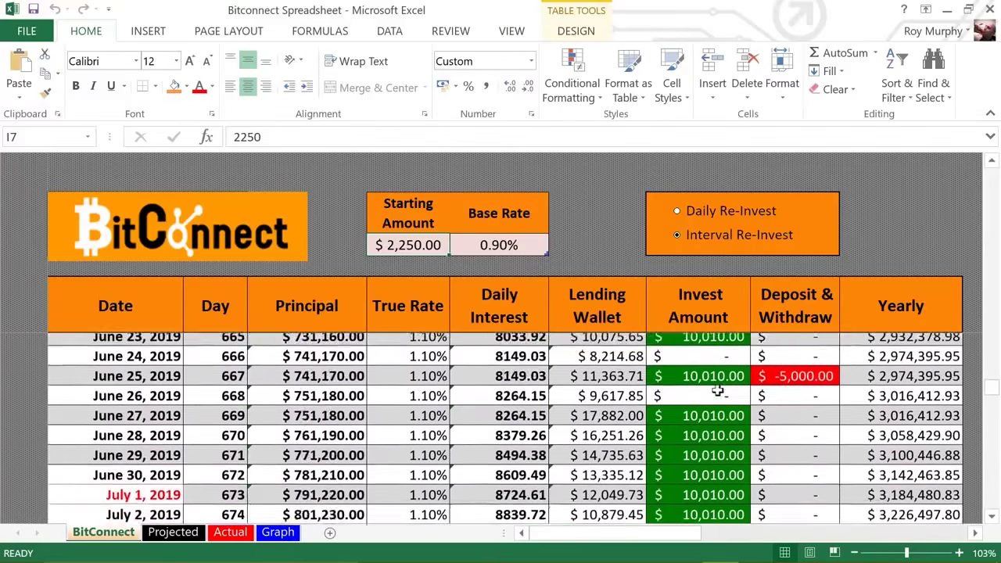
{"action": "scroll", "coordinate": [717, 389], "scroll_direction": "down", "scroll_amount": 2}
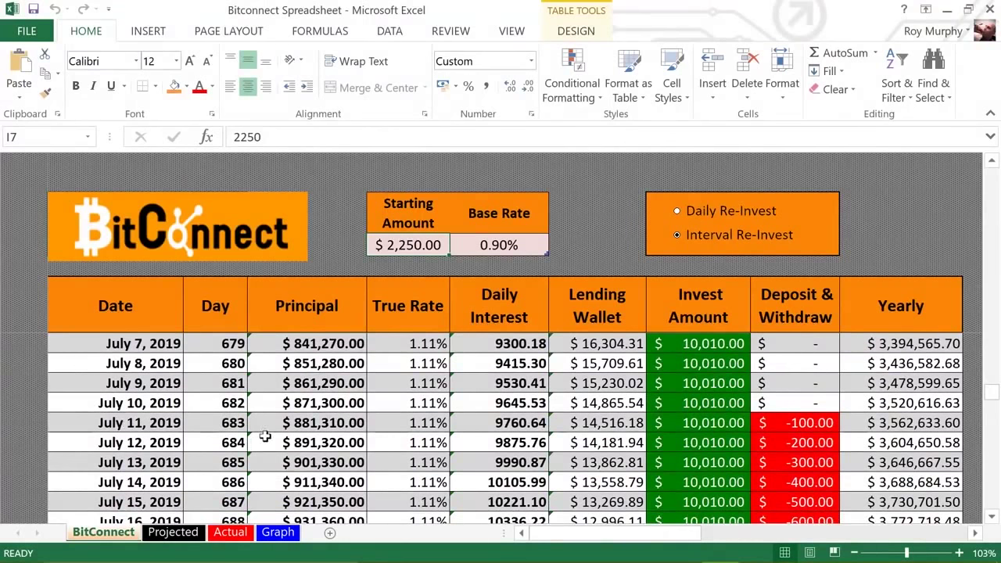
Inspect the Day, Principal and Invest Amount cells for July 11, 2019, along with the Base Rate
{"action": "left_click", "coordinate": [218, 423]}
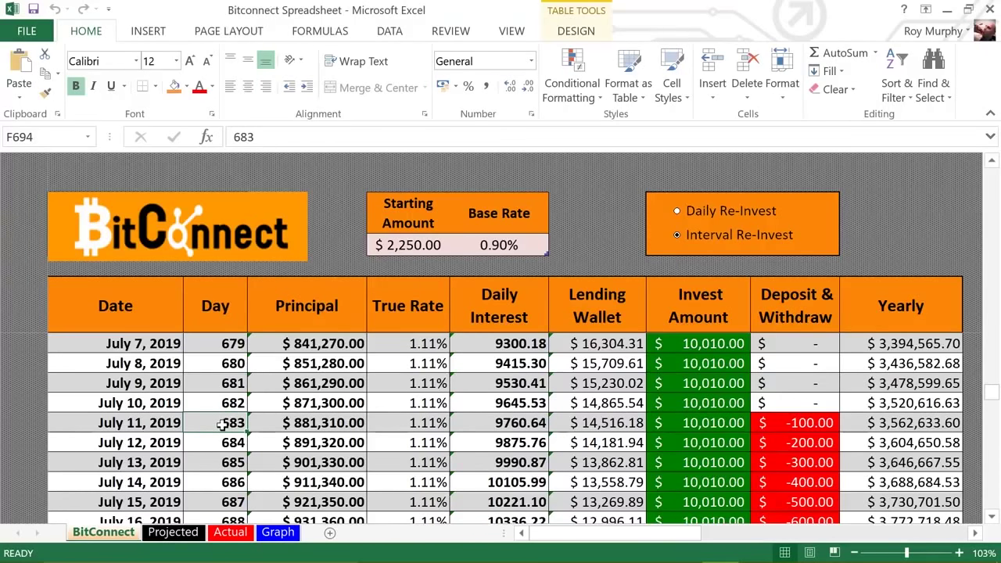
{"action": "left_click", "coordinate": [317, 422]}
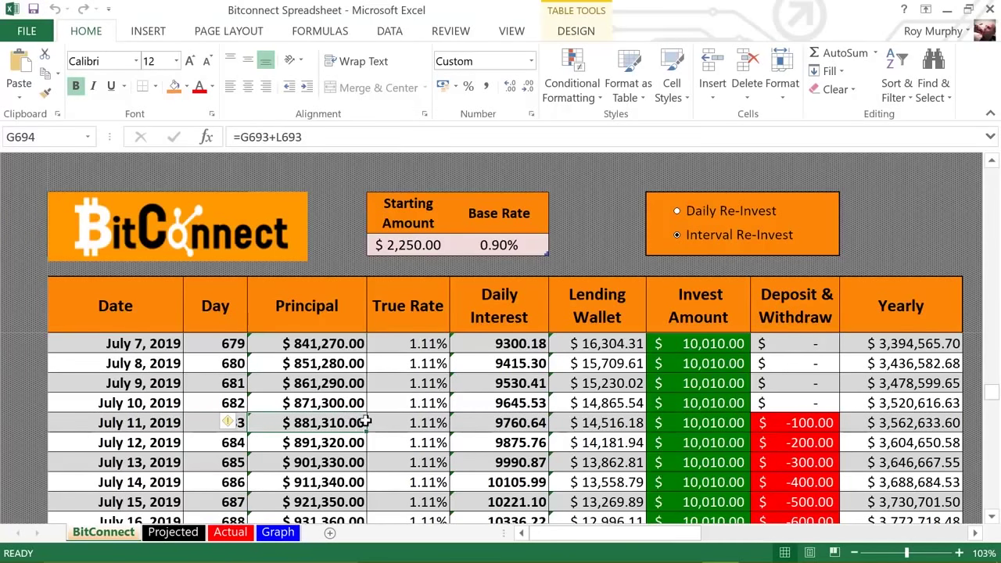
{"action": "left_click", "coordinate": [691, 426]}
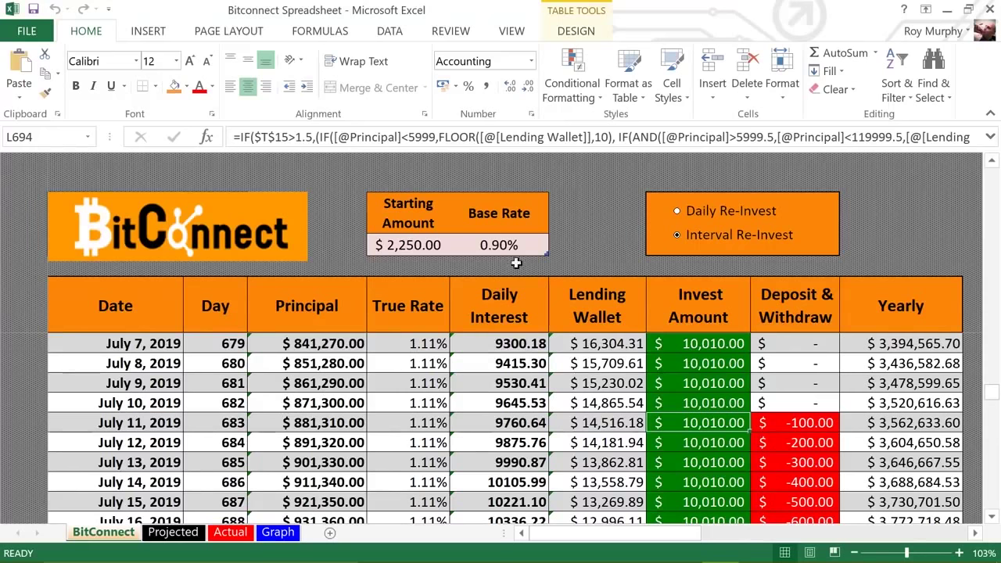
{"action": "left_click", "coordinate": [513, 245]}
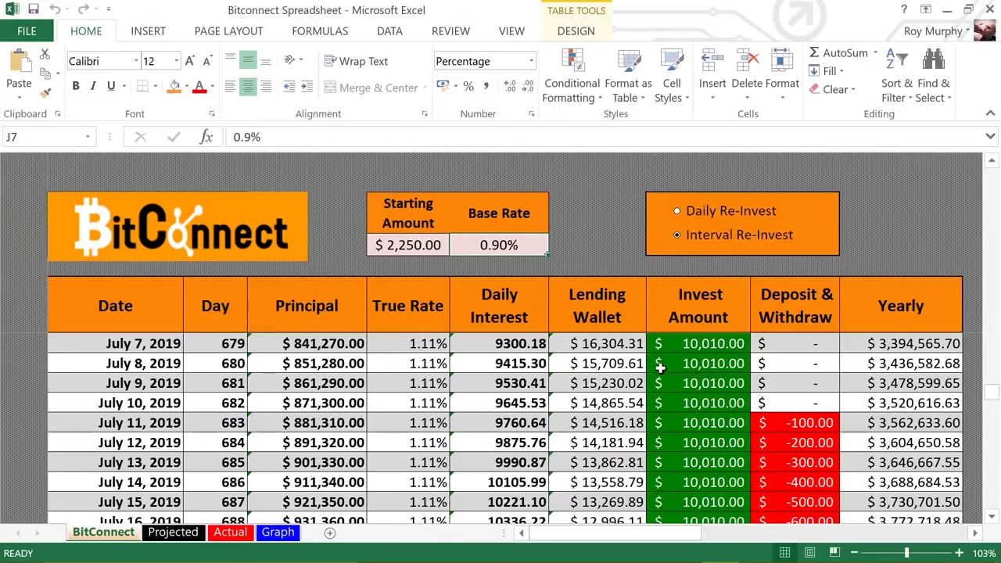
{"action": "left_click", "coordinate": [705, 422]}
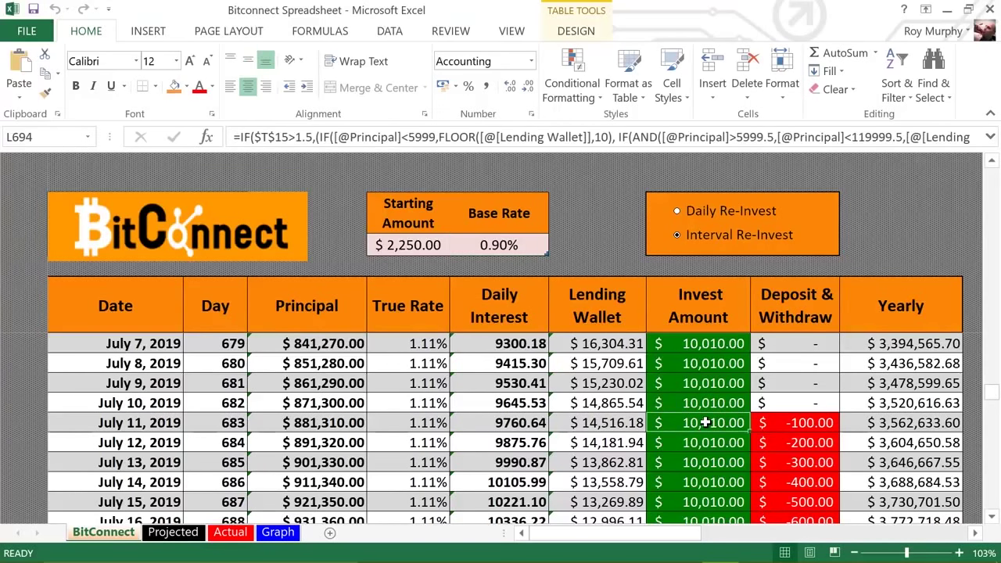
Compare the July 11, 2019 withdrawal with that day's Daily Interest, Lending Wallet and Invest Amount
{"action": "left_click", "coordinate": [776, 423]}
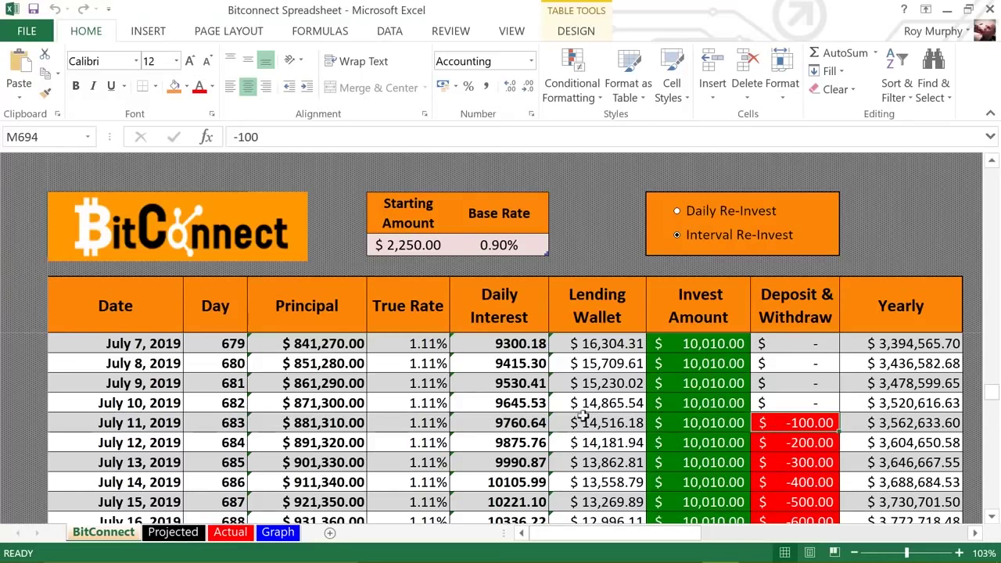
{"action": "left_click", "coordinate": [520, 423]}
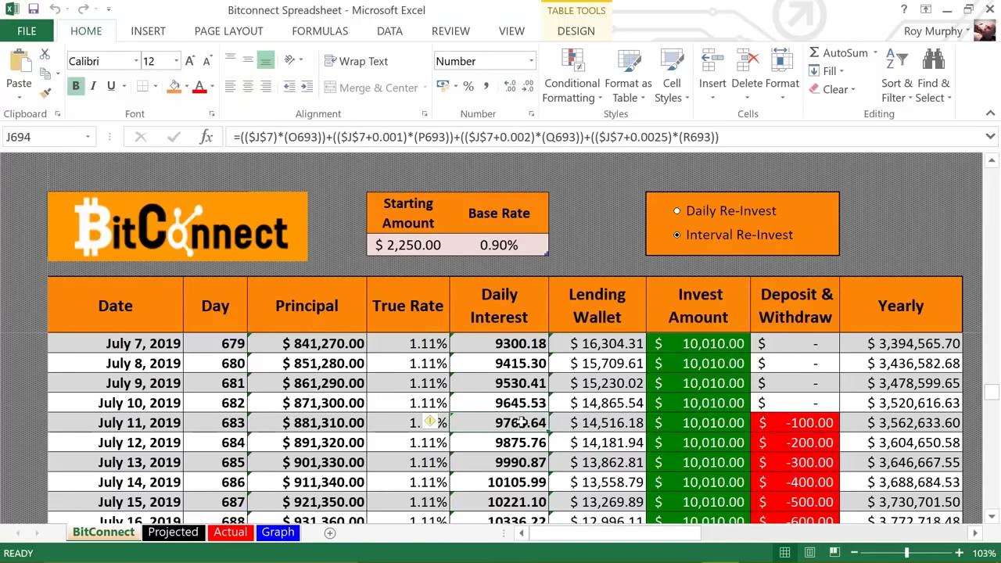
{"action": "left_click", "coordinate": [723, 422]}
{"action": "left_click", "coordinate": [639, 423]}
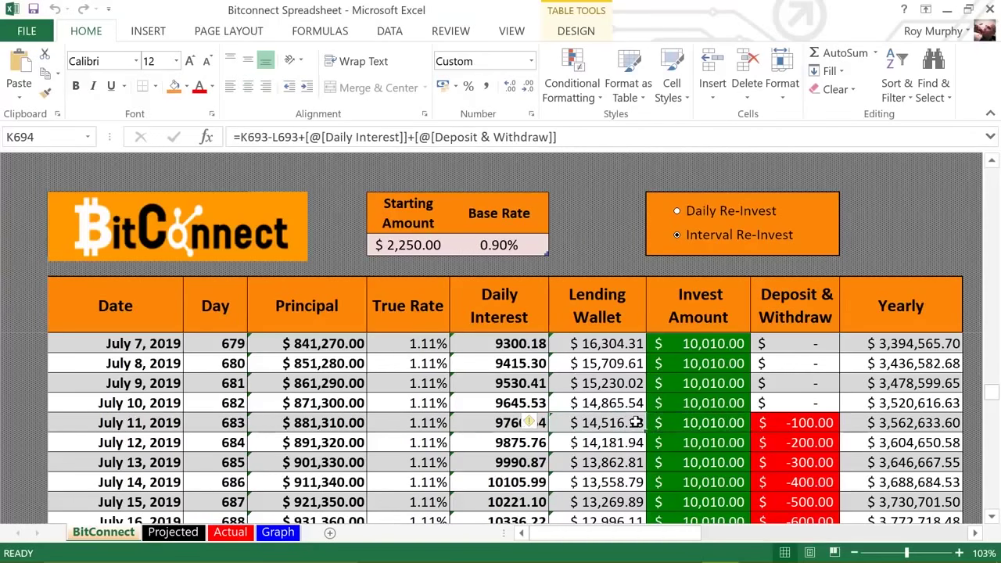
{"action": "left_click", "coordinate": [705, 423]}
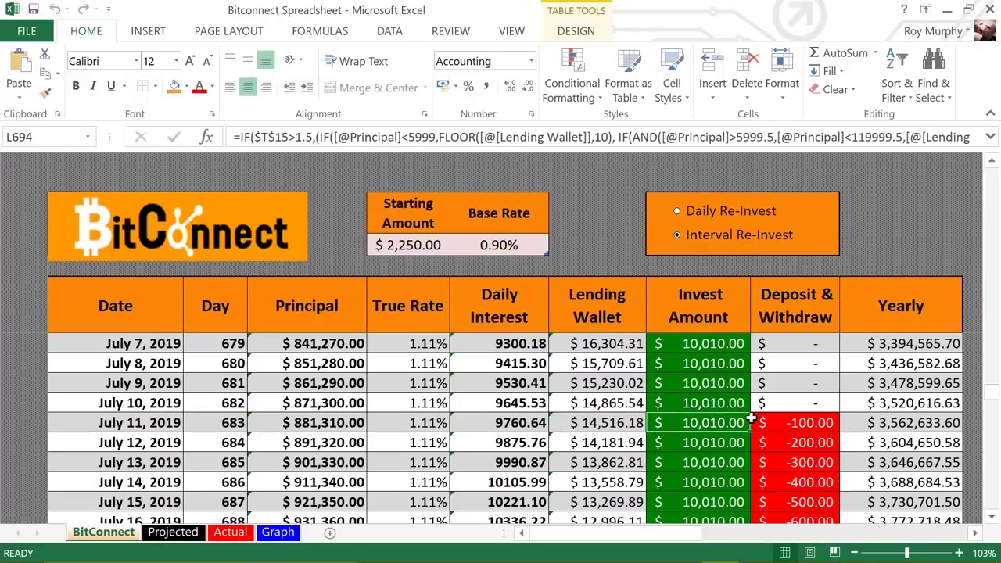
{"action": "left_click", "coordinate": [783, 424]}
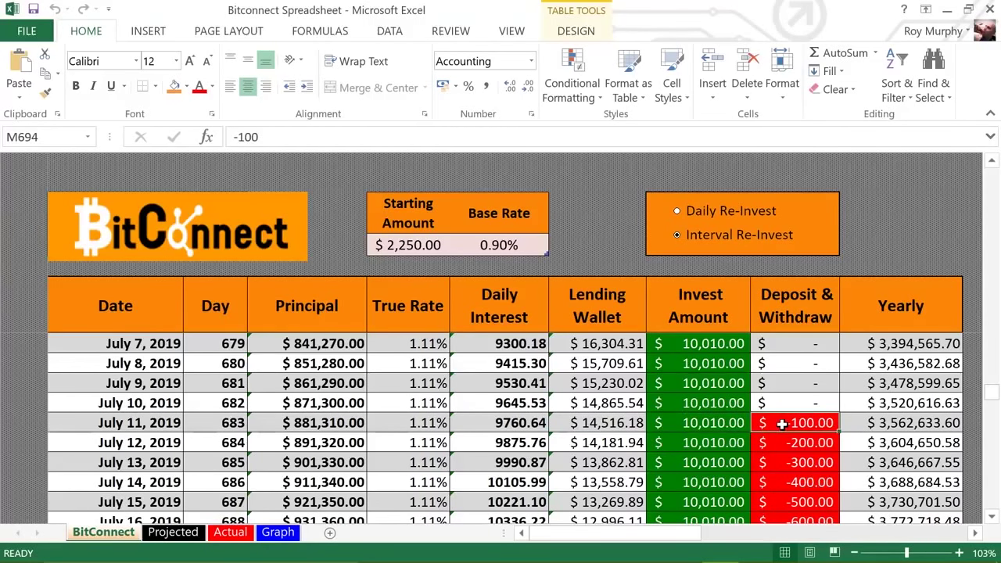
Review the daily withdrawals from July 12 through mid-August 2019
{"action": "left_click", "coordinate": [782, 441]}
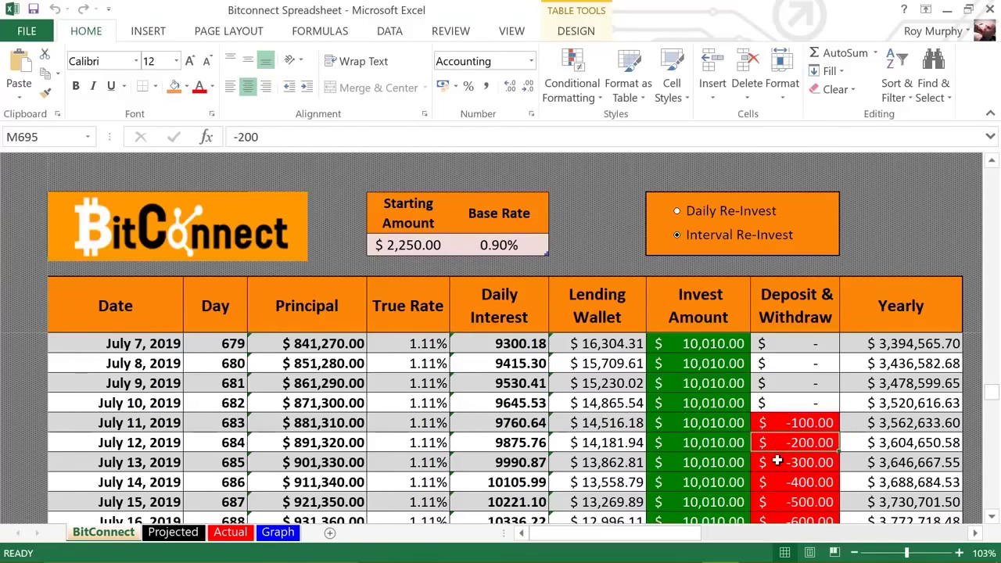
{"action": "left_click", "coordinate": [776, 464]}
{"action": "scroll", "coordinate": [778, 465], "scroll_direction": "down", "scroll_amount": 3}
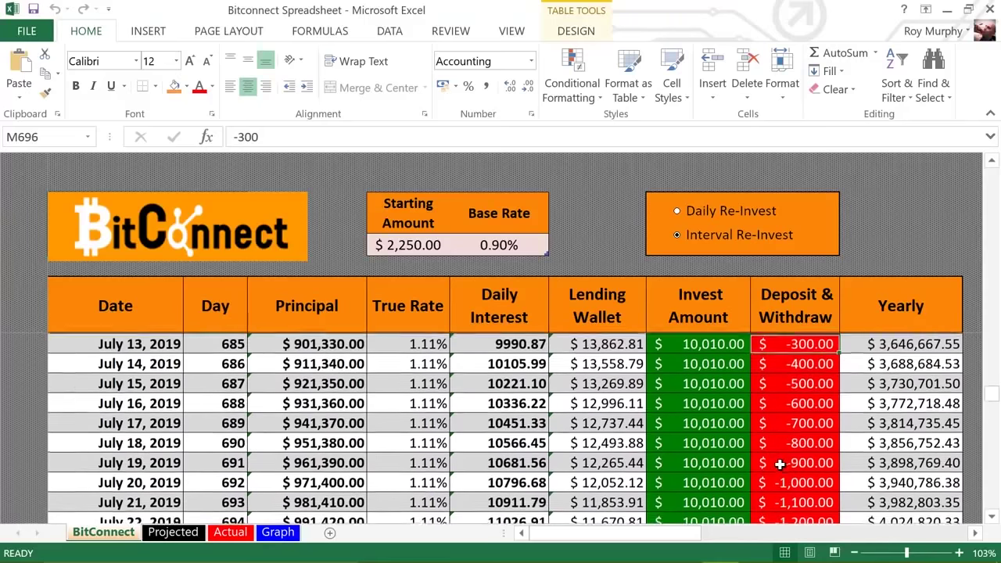
{"action": "scroll", "coordinate": [777, 464], "scroll_direction": "down", "scroll_amount": 3}
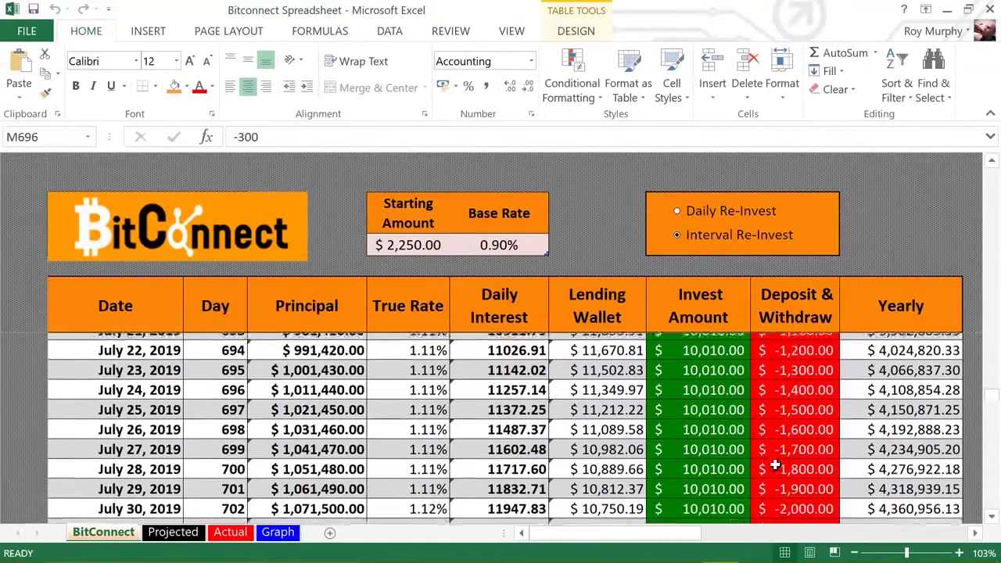
{"action": "scroll", "coordinate": [775, 463], "scroll_direction": "down", "scroll_amount": 2}
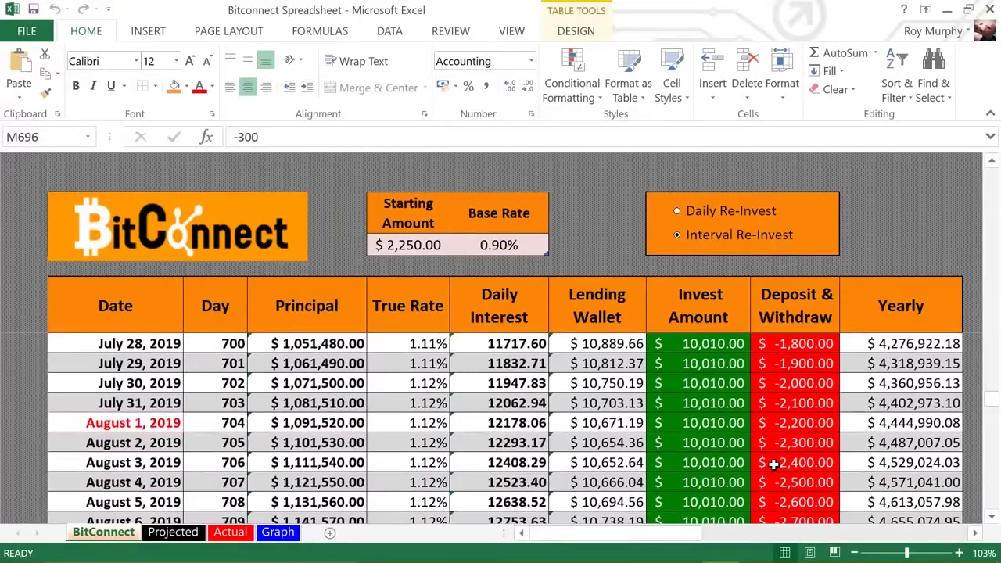
{"action": "scroll", "coordinate": [775, 464], "scroll_direction": "down", "scroll_amount": 1}
{"action": "scroll", "coordinate": [775, 464], "scroll_direction": "down", "scroll_amount": 1}
{"action": "scroll", "coordinate": [774, 464], "scroll_direction": "down", "scroll_amount": 2}
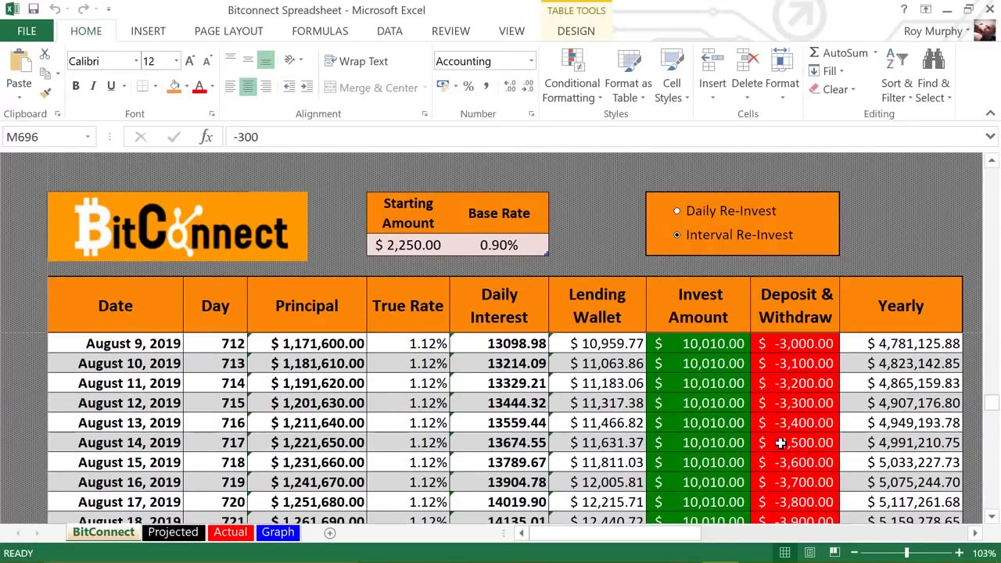
Check the Lending Wallet and Invest Amount for August 14 and 15, 2019, the Base Rate, and the August 15 withdrawal
{"action": "left_click", "coordinate": [617, 440]}
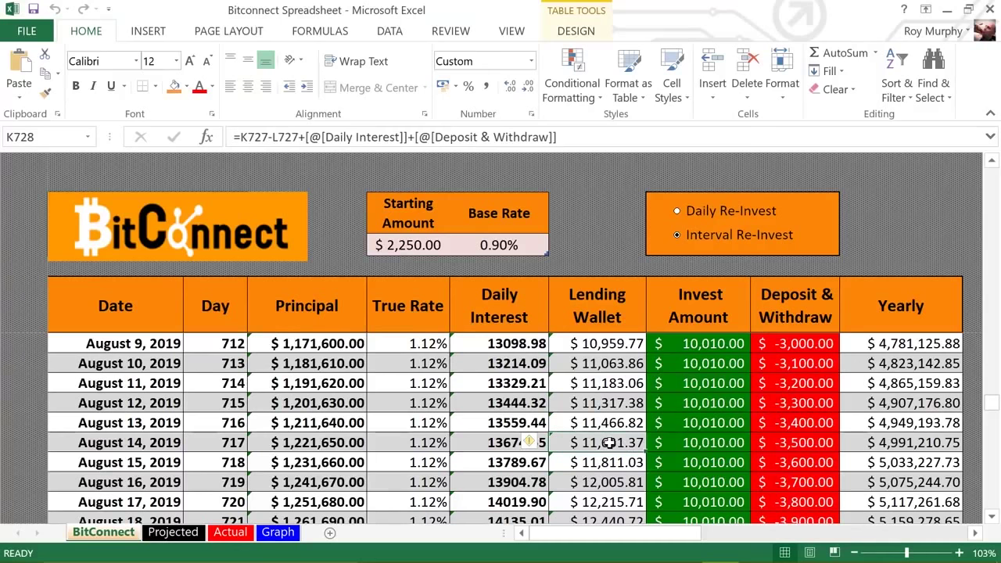
{"action": "left_click", "coordinate": [673, 443]}
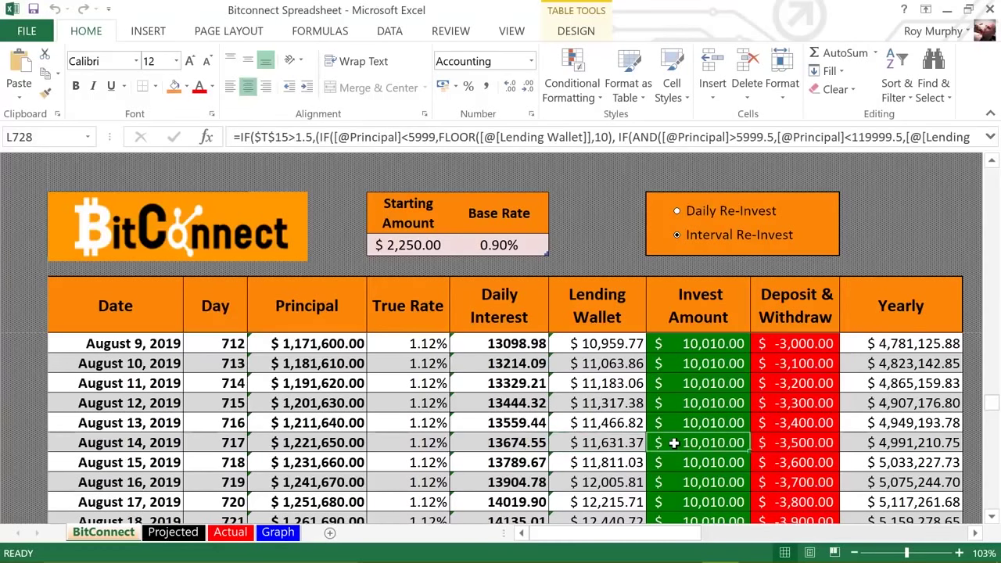
{"action": "left_click", "coordinate": [517, 246]}
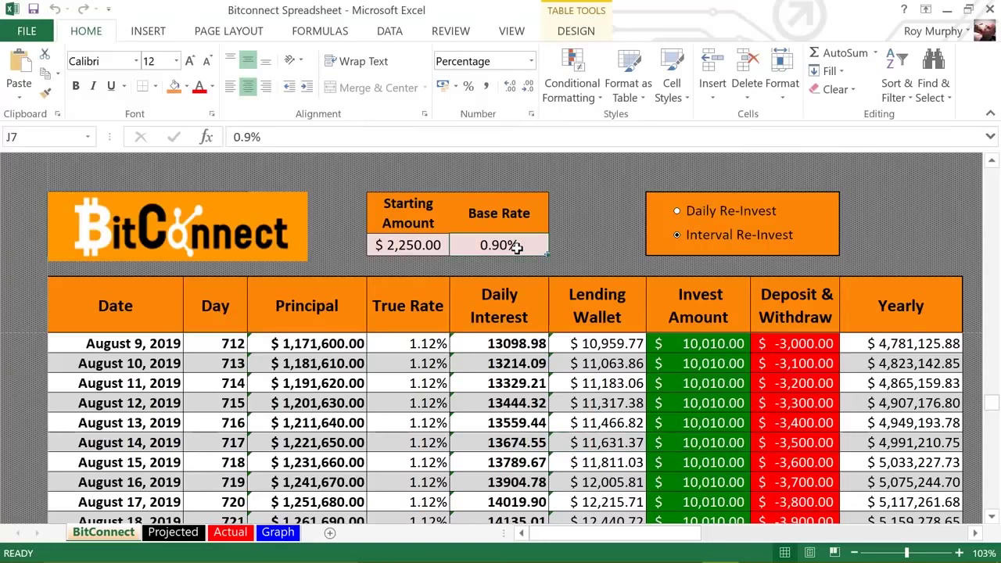
{"action": "left_click", "coordinate": [685, 461]}
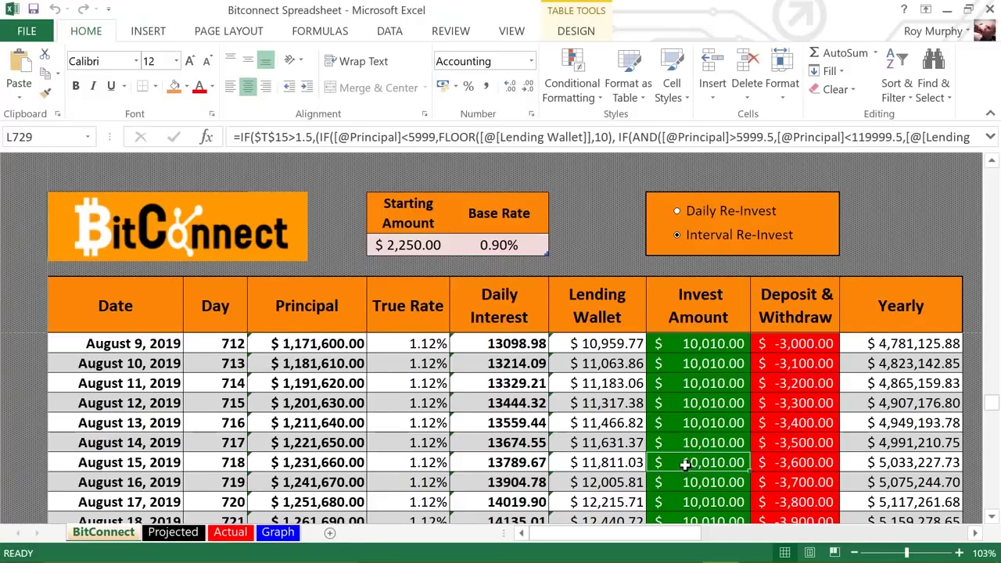
{"action": "left_click", "coordinate": [609, 463]}
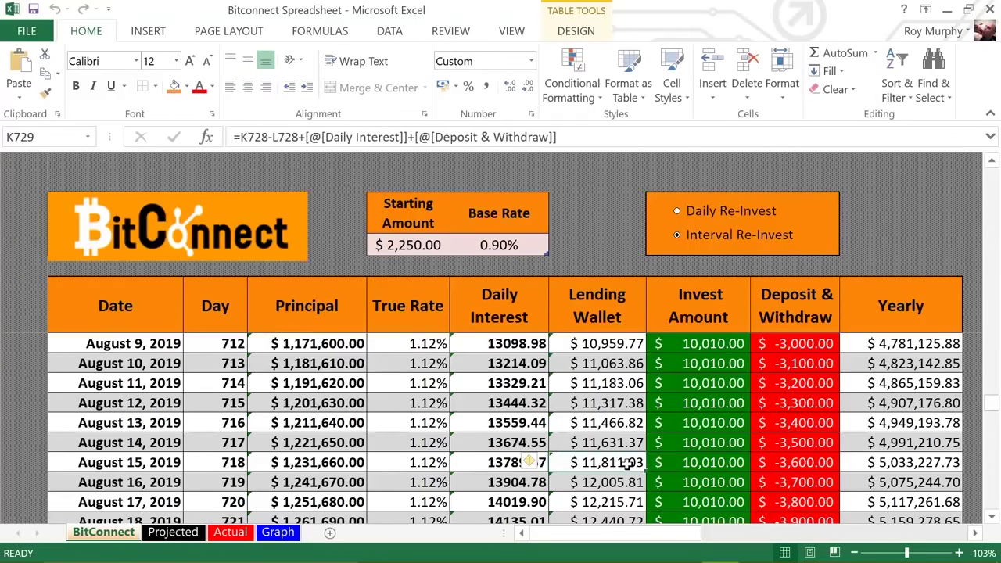
{"action": "left_click", "coordinate": [779, 464]}
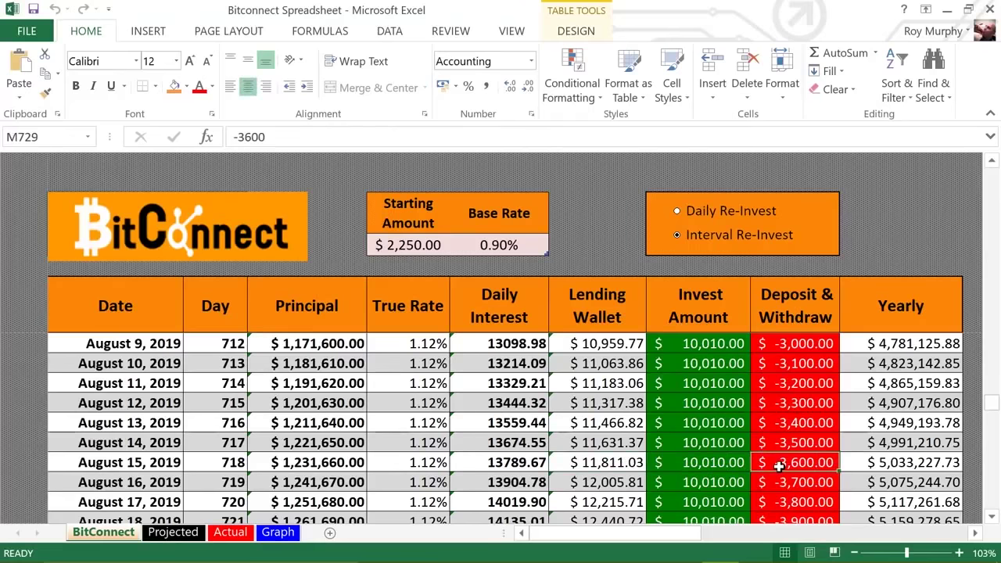
Examine the Lending Wallet, Yearly and withdrawal figures for day 730, August 27, 2019
{"action": "scroll", "coordinate": [779, 464], "scroll_direction": "down", "scroll_amount": 1}
{"action": "scroll", "coordinate": [779, 465], "scroll_direction": "down", "scroll_amount": 5}
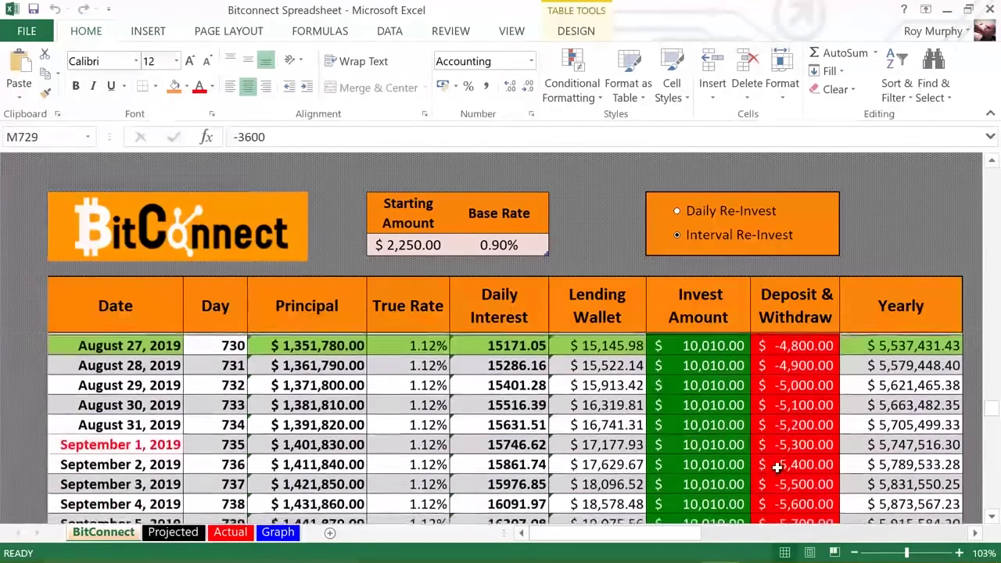
{"action": "scroll", "coordinate": [770, 456], "scroll_direction": "up", "scroll_amount": 1}
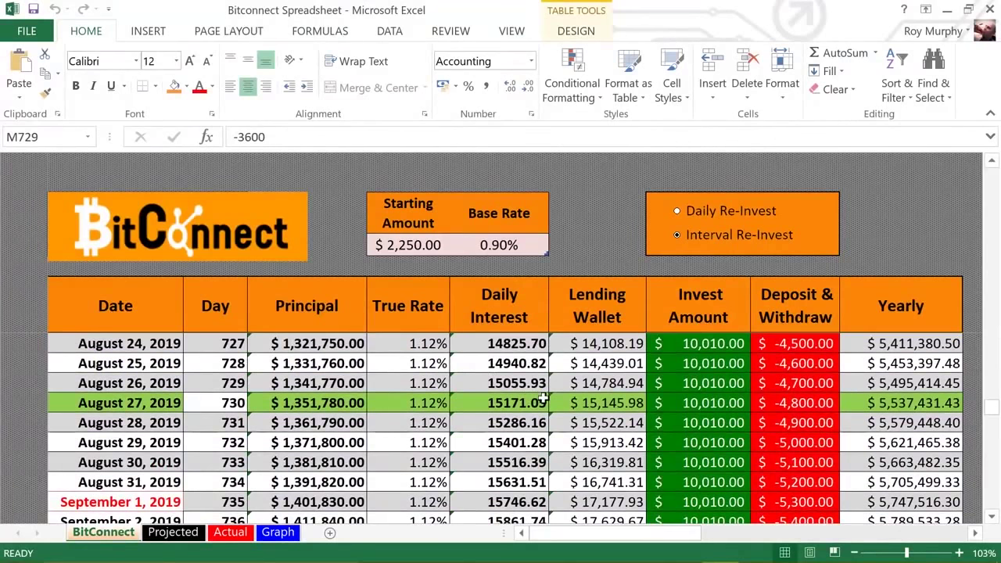
{"action": "left_click", "coordinate": [566, 403]}
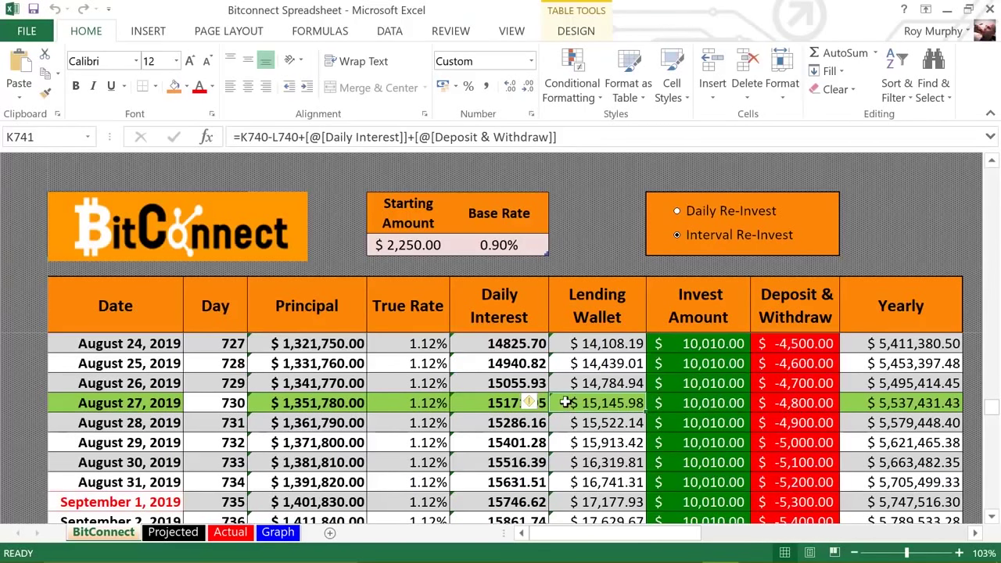
{"action": "left_click", "coordinate": [860, 404]}
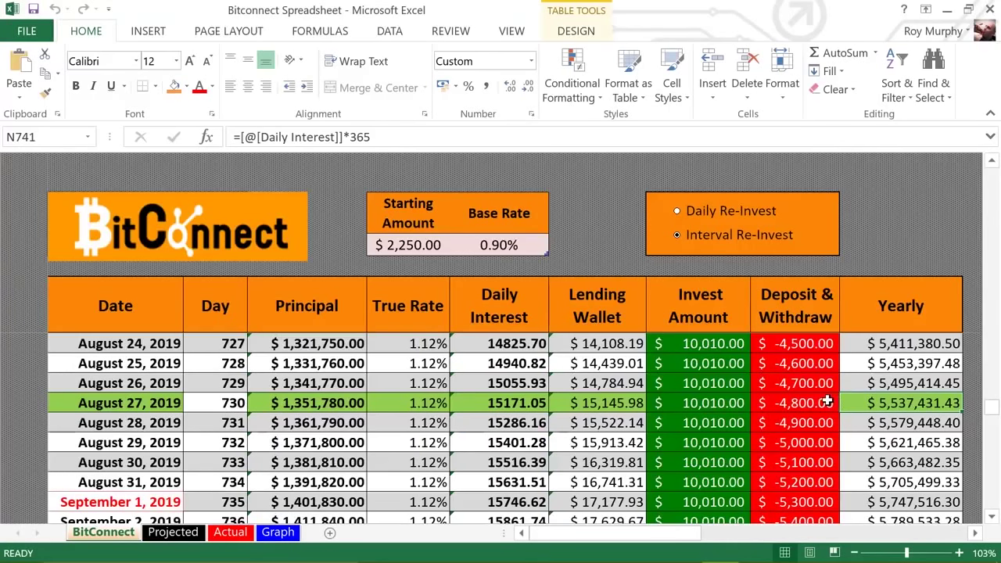
{"action": "left_click", "coordinate": [827, 402]}
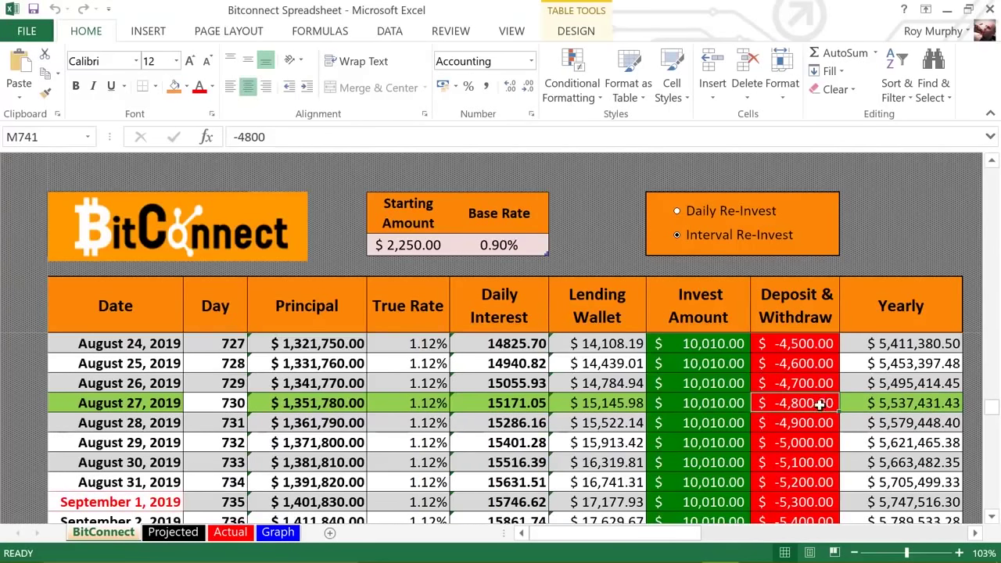
Check the withdrawals on August 28 and 29, 2019, and the Daily Interest on August 29 and August 27
{"action": "left_click", "coordinate": [807, 423]}
{"action": "left_click", "coordinate": [801, 443]}
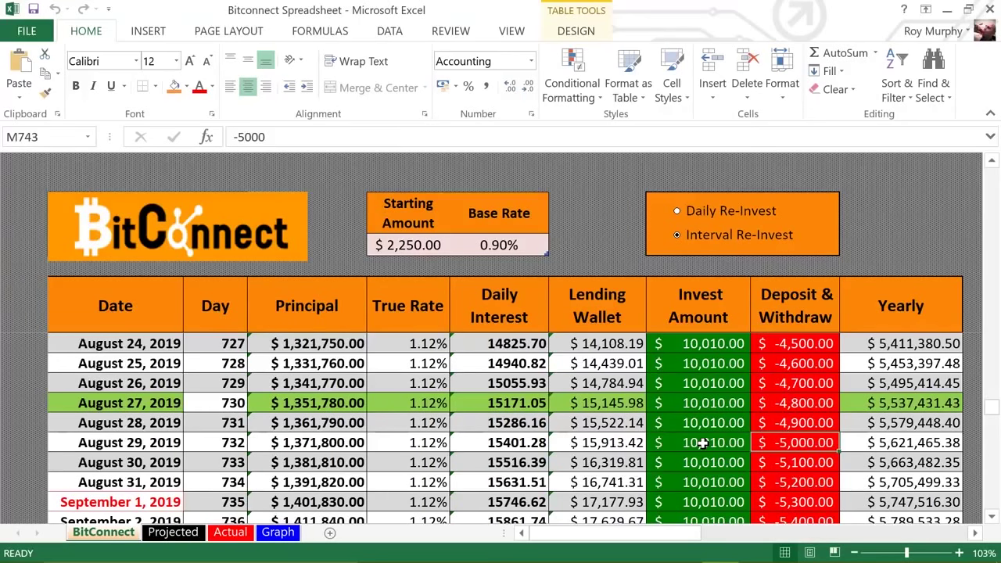
{"action": "left_click", "coordinate": [506, 443]}
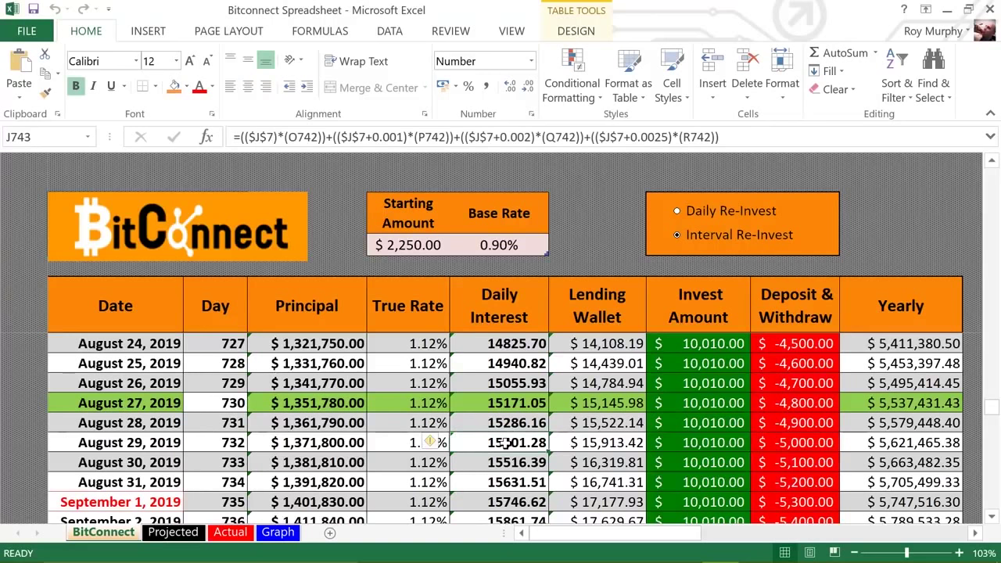
{"action": "left_click", "coordinate": [479, 402]}
Review the projections from September 2019 through April 2020, checking the withdrawal and Invest Amount for April 18, 2020
{"action": "scroll", "coordinate": [751, 437], "scroll_direction": "down", "scroll_amount": 5}
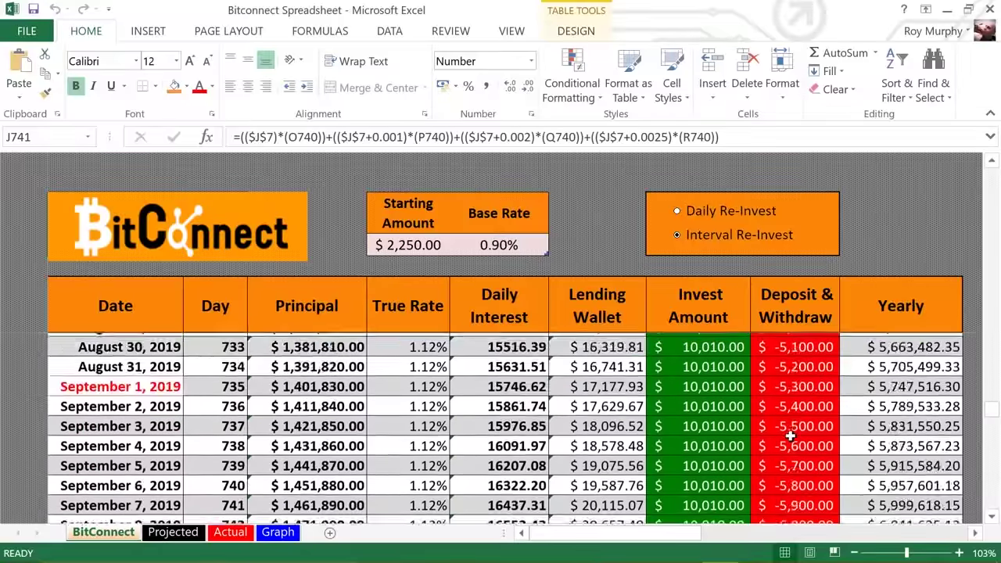
{"action": "scroll", "coordinate": [790, 436], "scroll_direction": "down", "scroll_amount": 7}
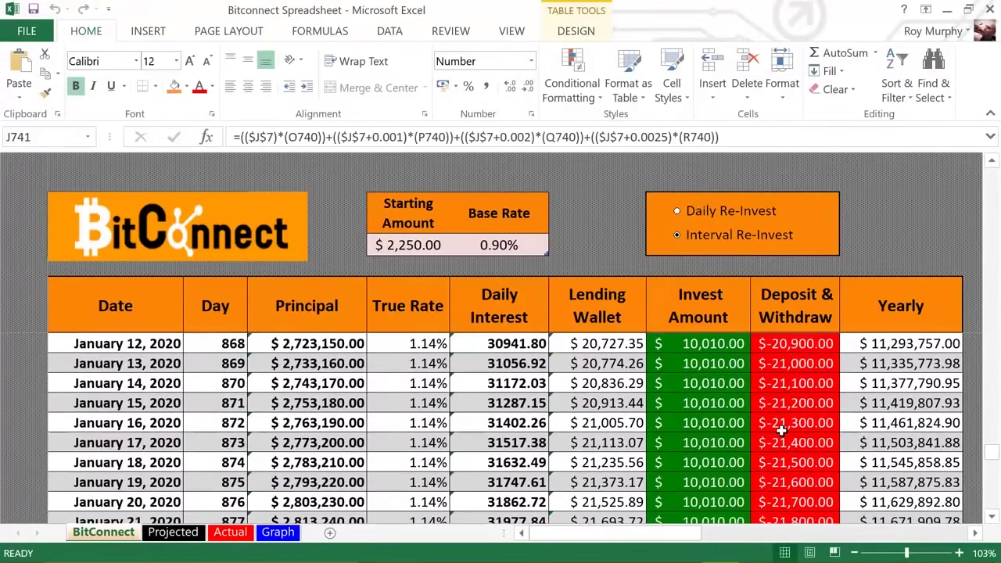
{"action": "scroll", "coordinate": [781, 431], "scroll_direction": "down", "scroll_amount": 3}
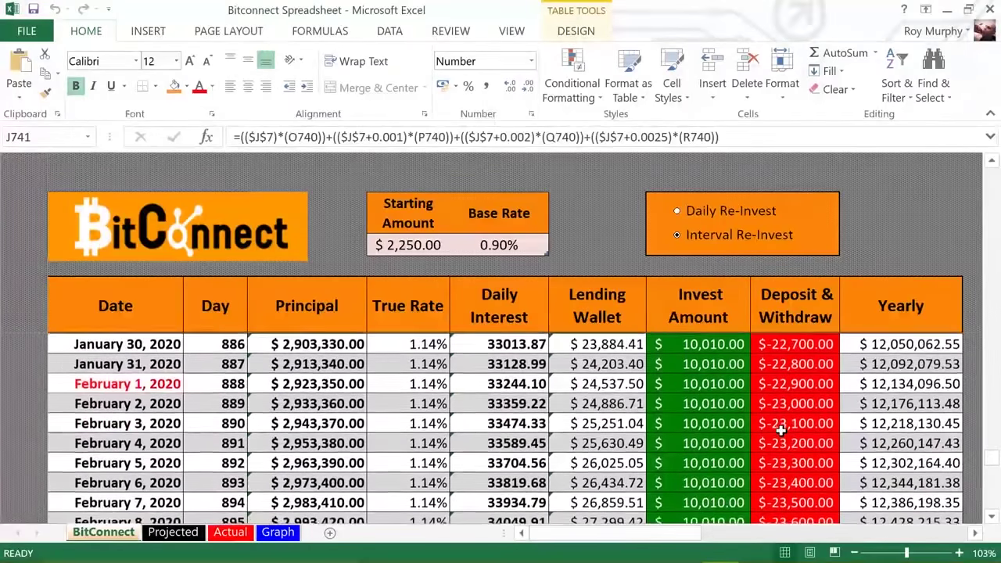
{"action": "scroll", "coordinate": [781, 431], "scroll_direction": "down", "scroll_amount": 3}
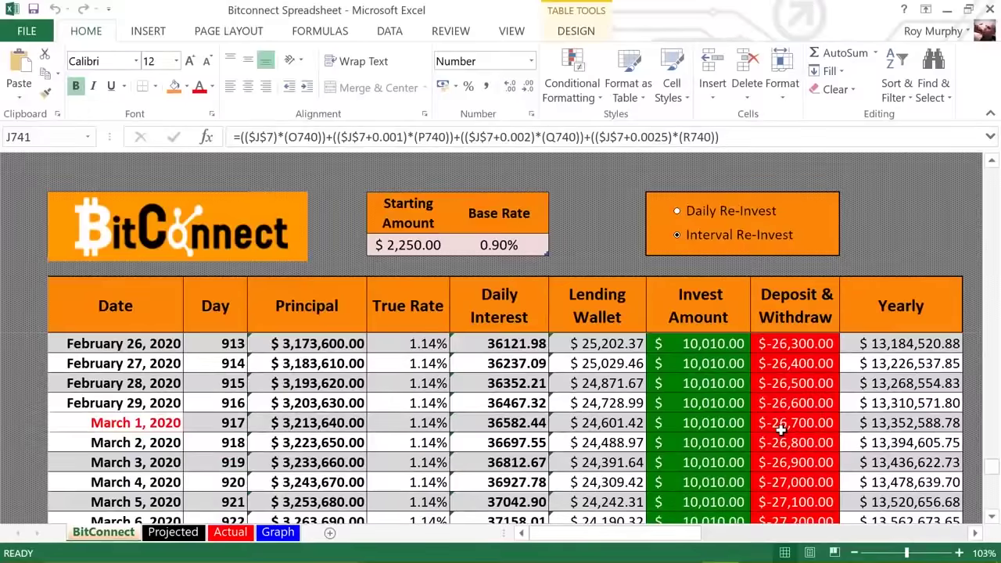
{"action": "scroll", "coordinate": [780, 430], "scroll_direction": "down", "scroll_amount": 6}
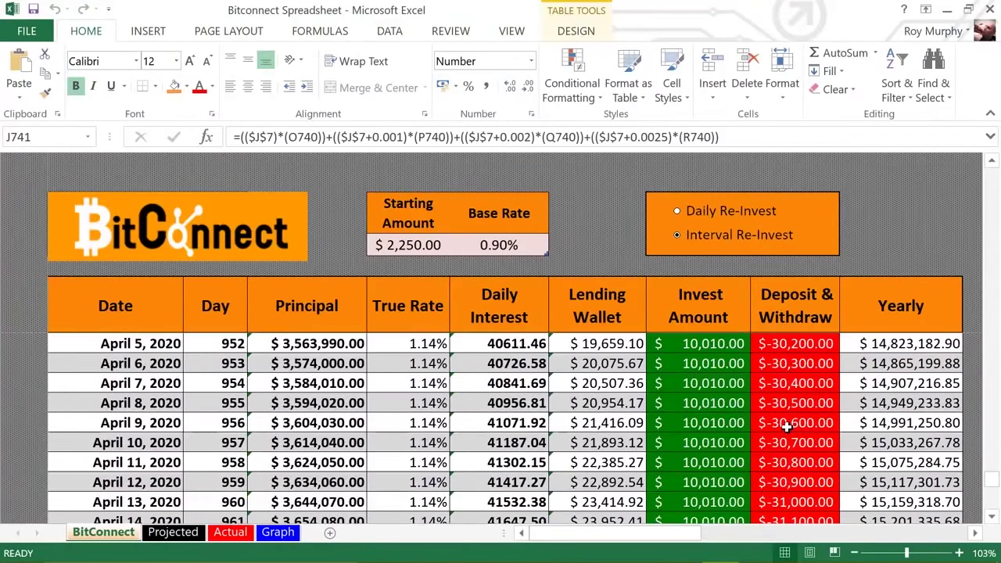
{"action": "scroll", "coordinate": [787, 426], "scroll_direction": "down", "scroll_amount": 3}
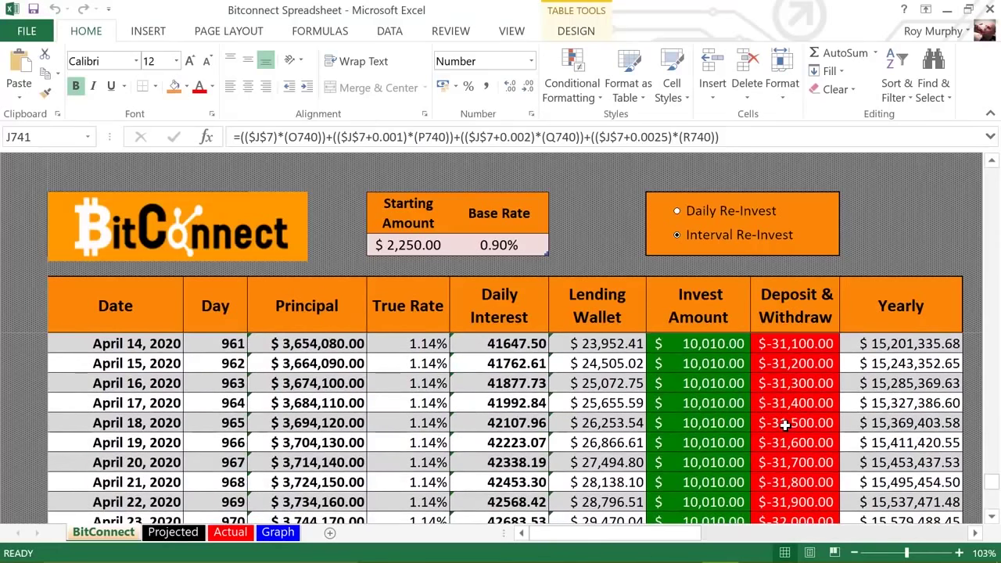
{"action": "left_click", "coordinate": [785, 424]}
{"action": "left_click", "coordinate": [722, 425]}
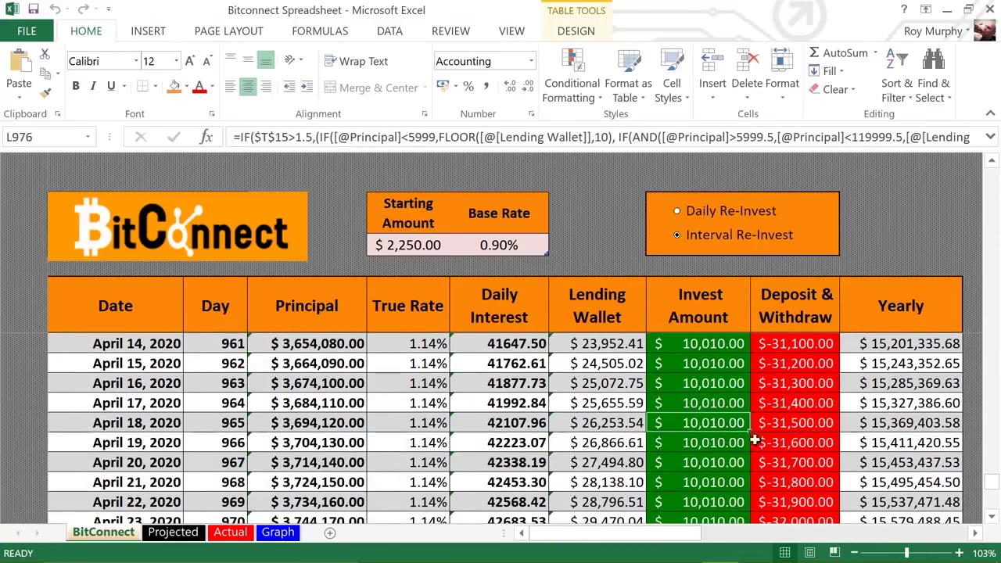
Check the April 18, 2020 withdrawal and Yearly figures, and review the projections through May 2020
{"action": "left_click", "coordinate": [788, 423]}
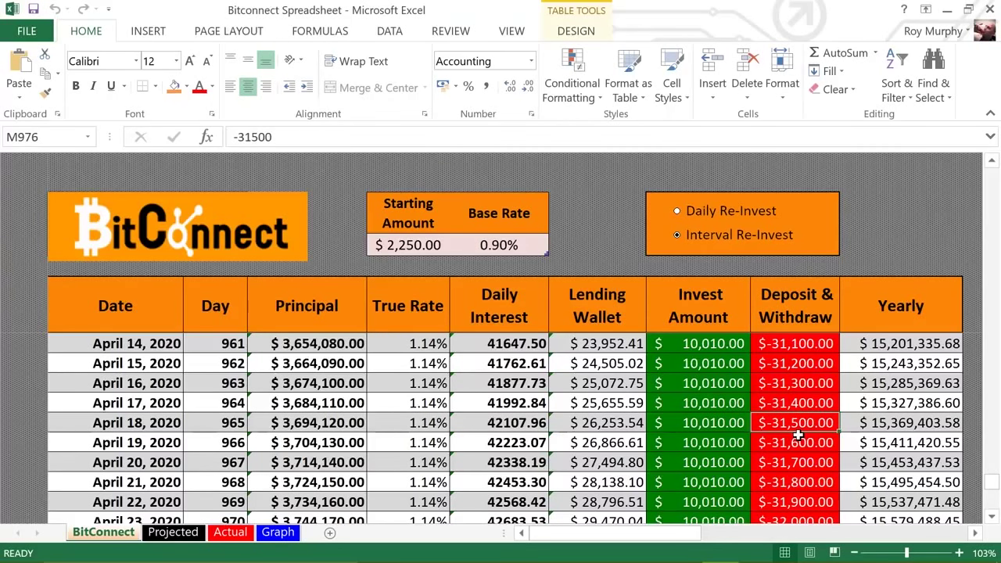
{"action": "left_click", "coordinate": [873, 422]}
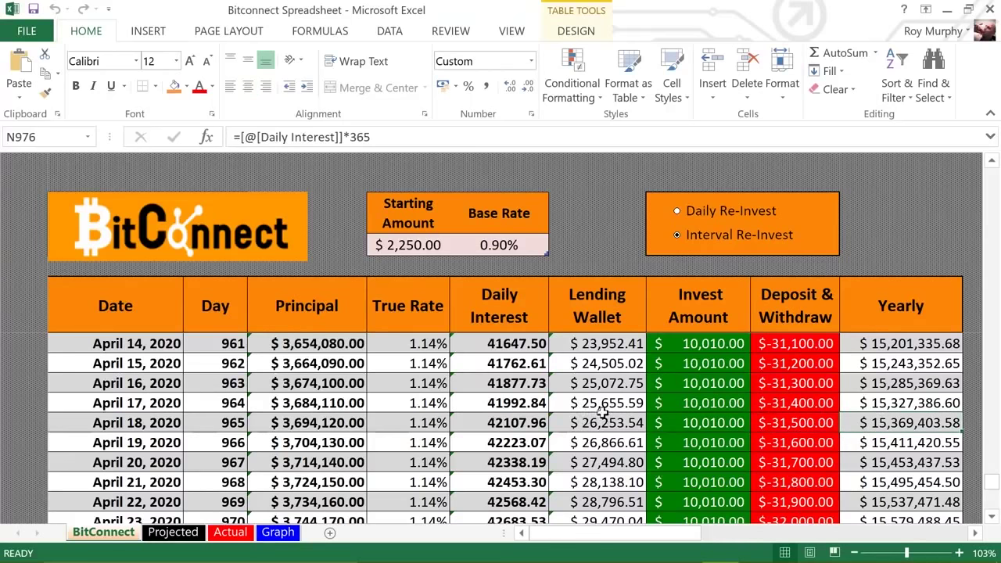
{"action": "scroll", "coordinate": [600, 415], "scroll_direction": "down", "scroll_amount": 6}
{"action": "scroll", "coordinate": [601, 415], "scroll_direction": "down", "scroll_amount": 4}
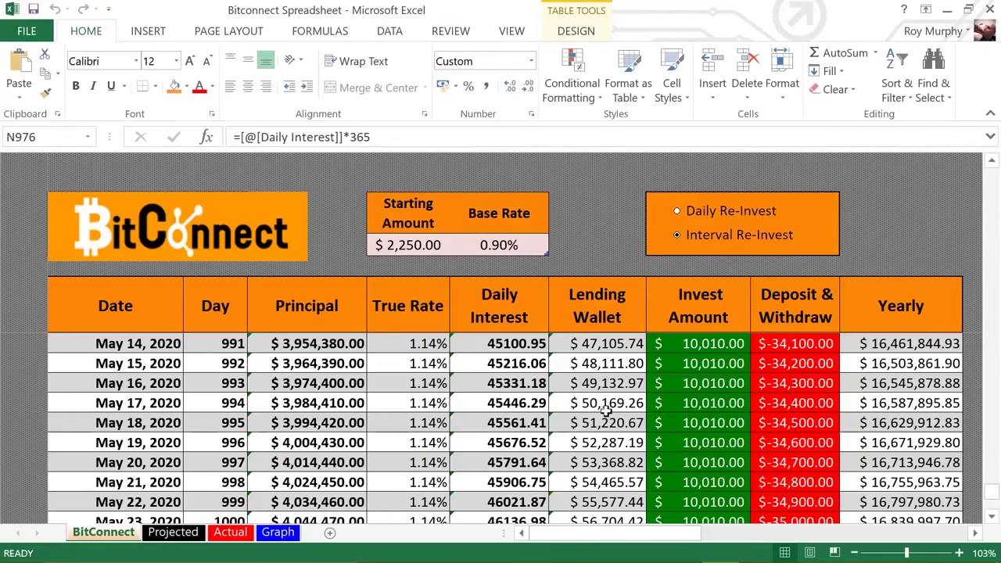
{"action": "scroll", "coordinate": [606, 411], "scroll_direction": "up", "scroll_amount": 14}
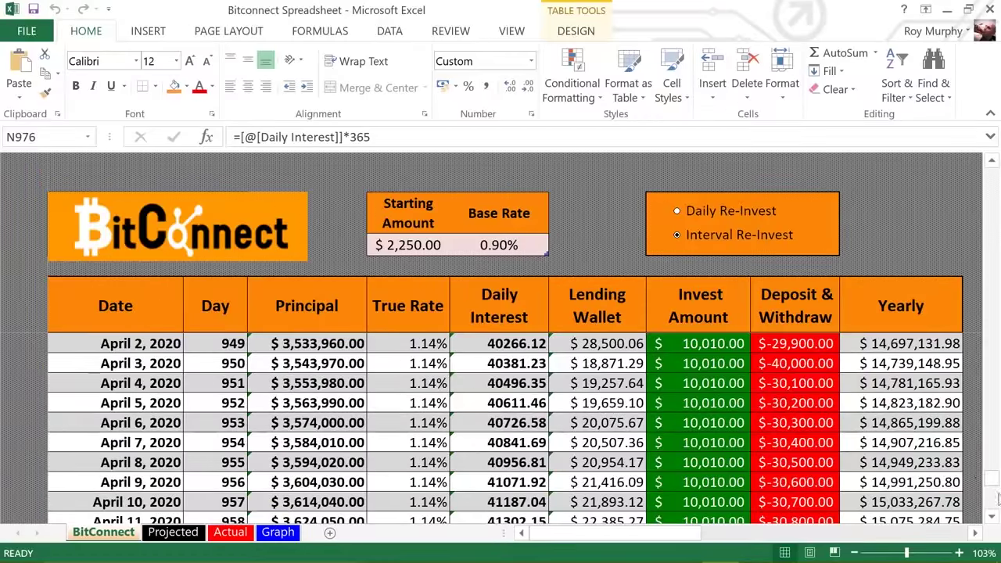
Enter a deposit of 50 for August 31, 2017, in the Deposit & Withdraw column
{"action": "left_click_drag", "start_coordinate": [991, 479], "coordinate": [989, 167]}
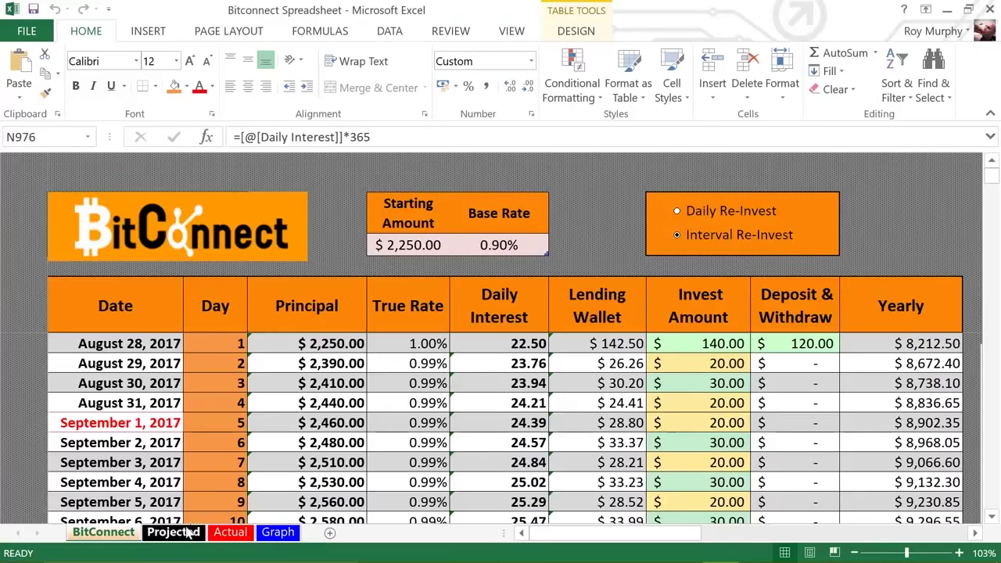
{"action": "left_click", "coordinate": [816, 404]}
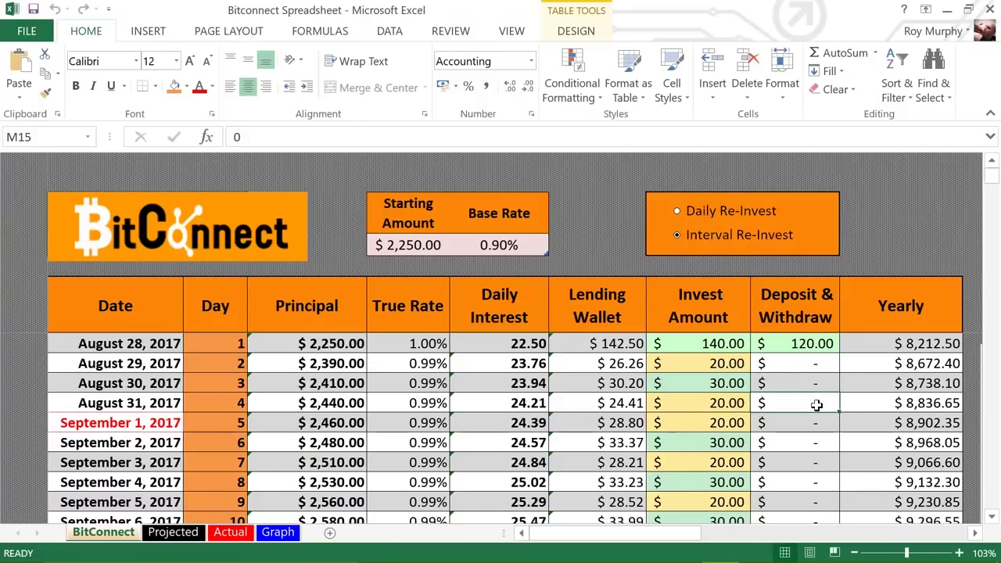
{"action": "type", "text": "50"}
{"action": "key", "text": "Return"}
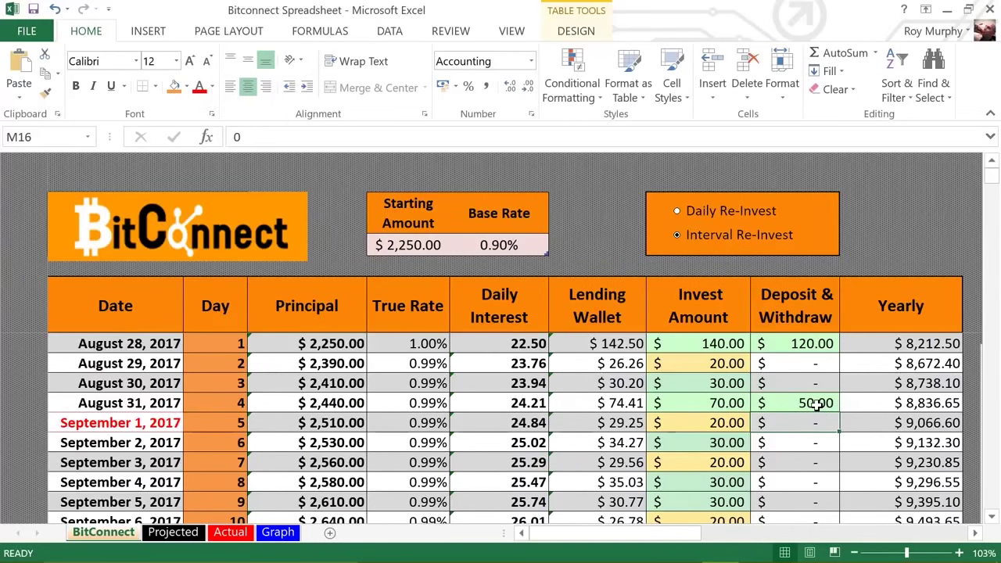
Enter a deposit of 100 for November 22, 2017, in the Deposit & Withdraw column
{"action": "scroll", "coordinate": [816, 404], "scroll_direction": "down", "scroll_amount": 7}
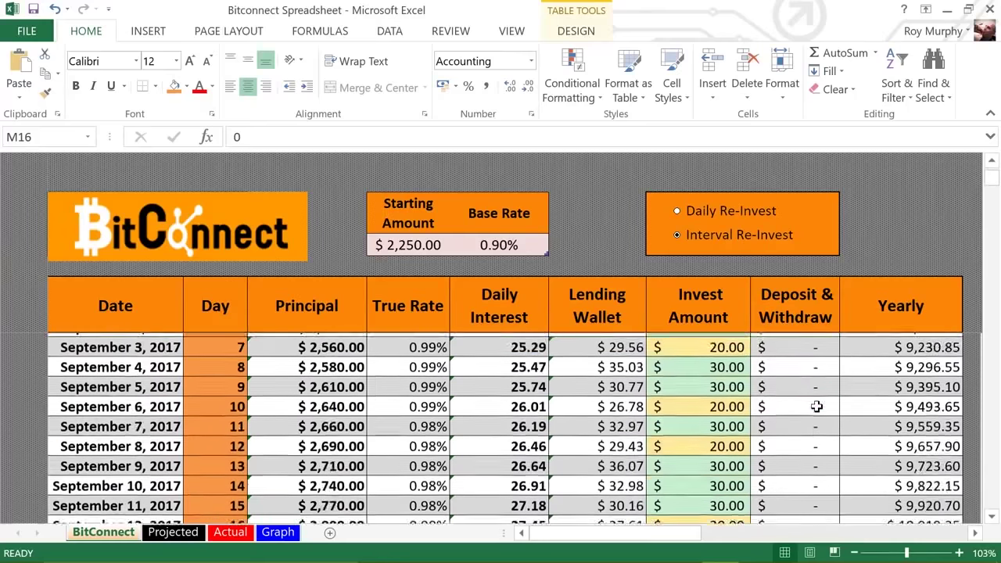
{"action": "scroll", "coordinate": [816, 407], "scroll_direction": "down", "scroll_amount": 20}
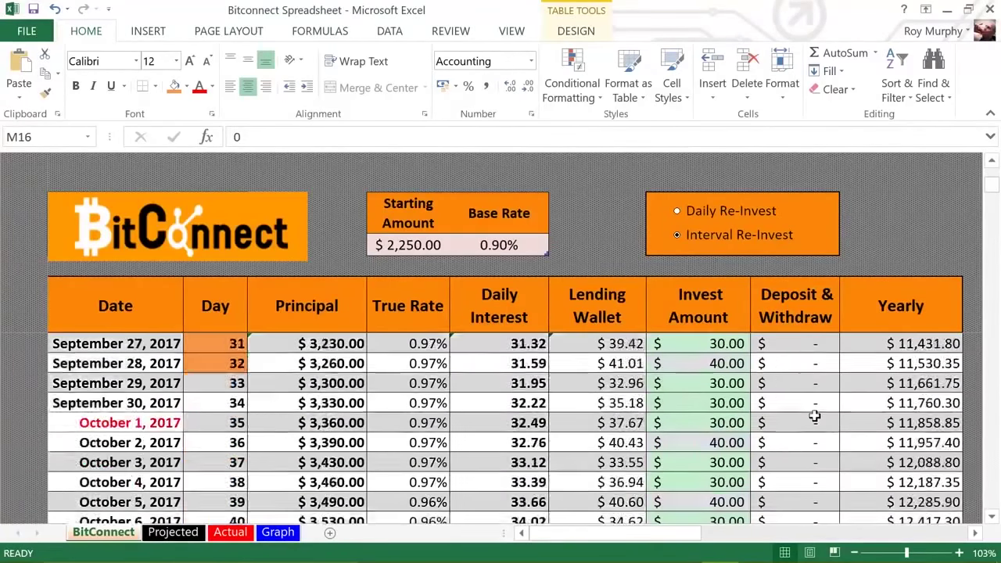
{"action": "left_click", "coordinate": [809, 443]}
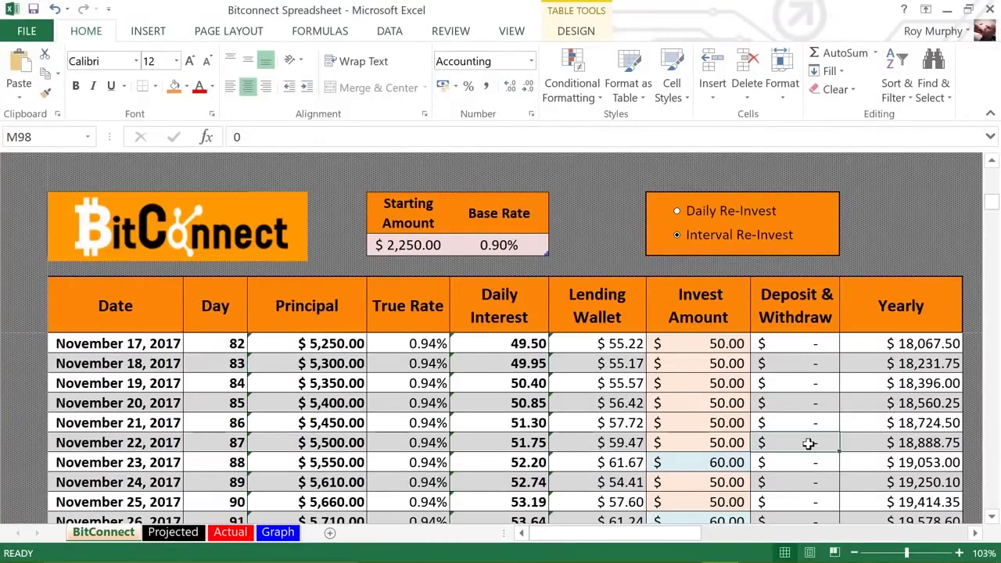
{"action": "type", "text": "100"}
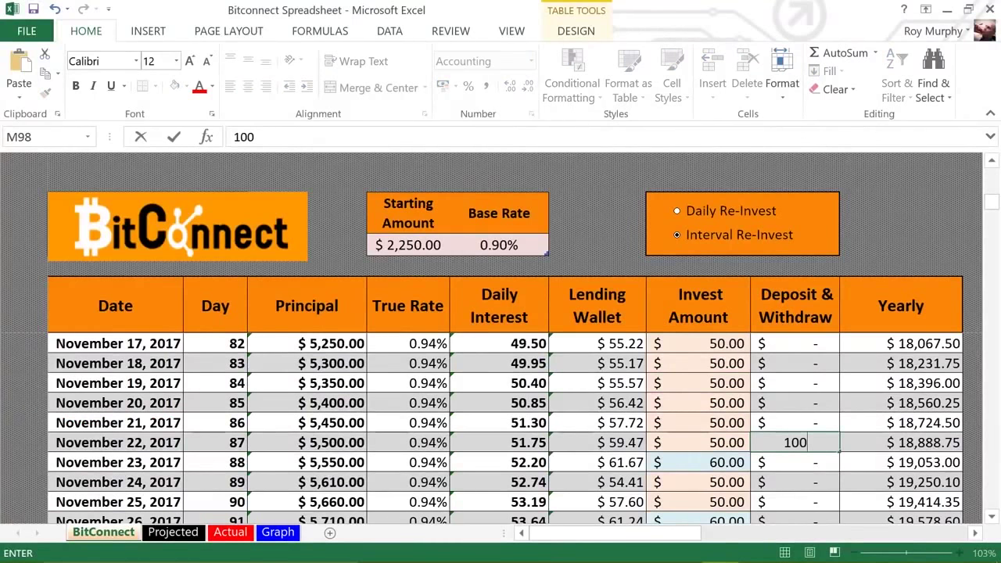
{"action": "key", "text": "Return"}
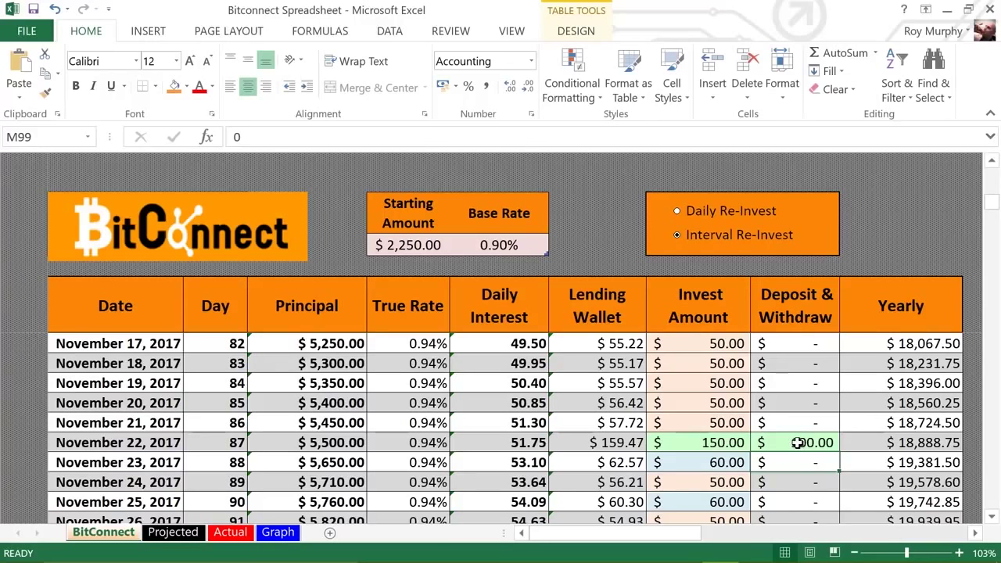
Set the November 22, 2017 deposit back to 0
{"action": "left_click", "coordinate": [793, 443]}
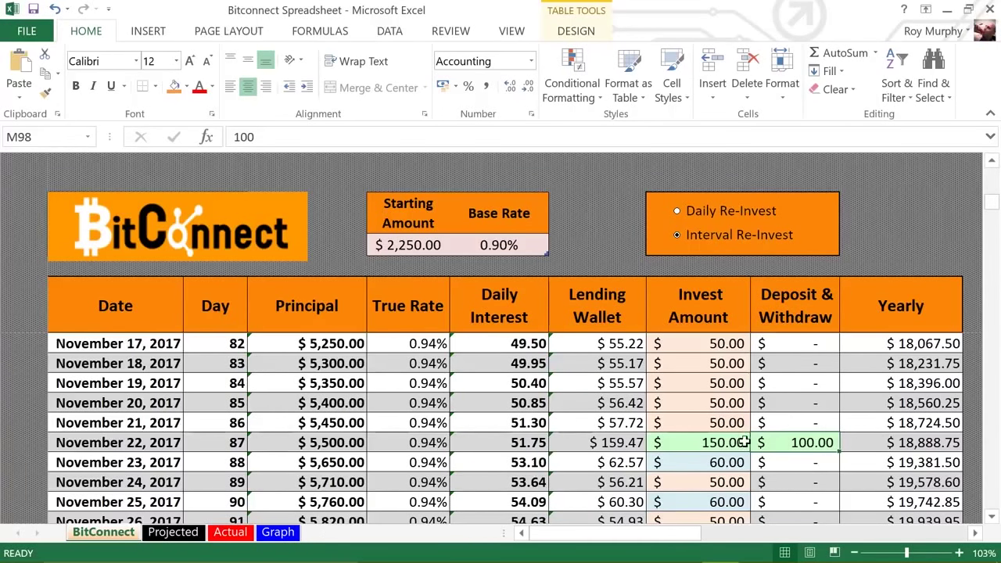
{"action": "double_click", "coordinate": [808, 444]}
{"action": "double_click", "coordinate": [795, 443]}
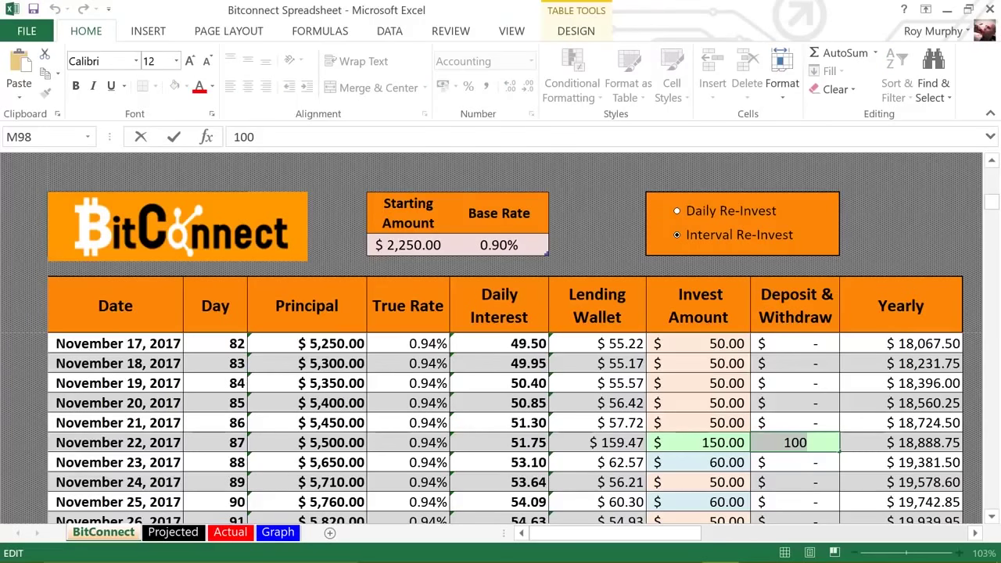
{"action": "type", "text": "0"}
{"action": "key", "text": "Return"}
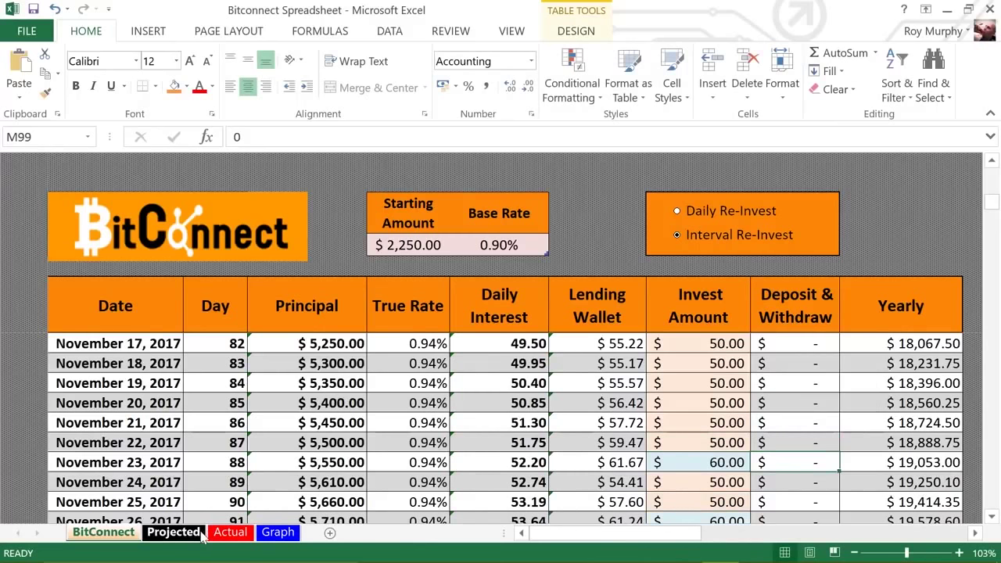
View the Projected sheet and the Actual sheet, and check the Actual Base Rates for August 28 to 31, 2017
{"action": "left_click", "coordinate": [174, 532]}
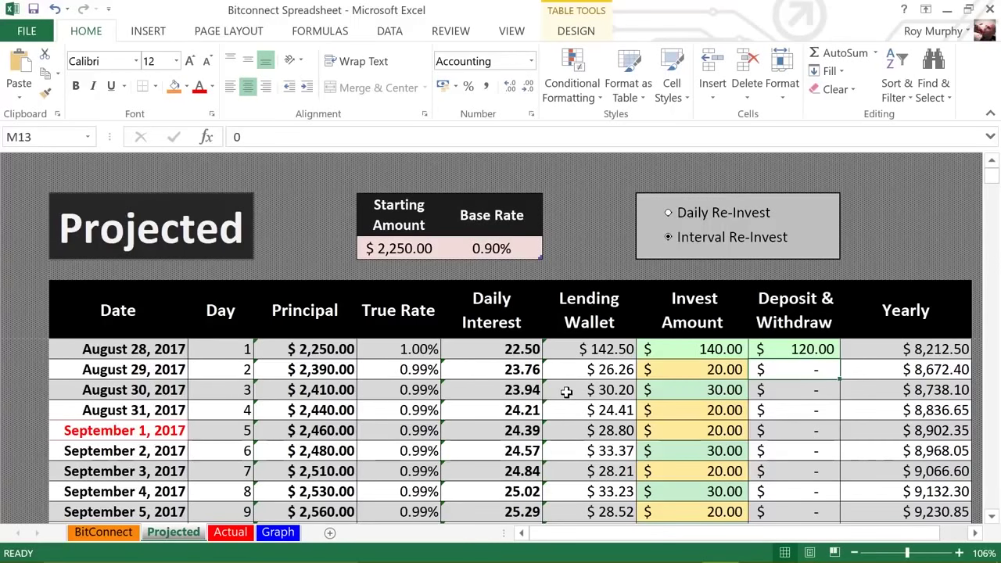
{"action": "left_click", "coordinate": [236, 536]}
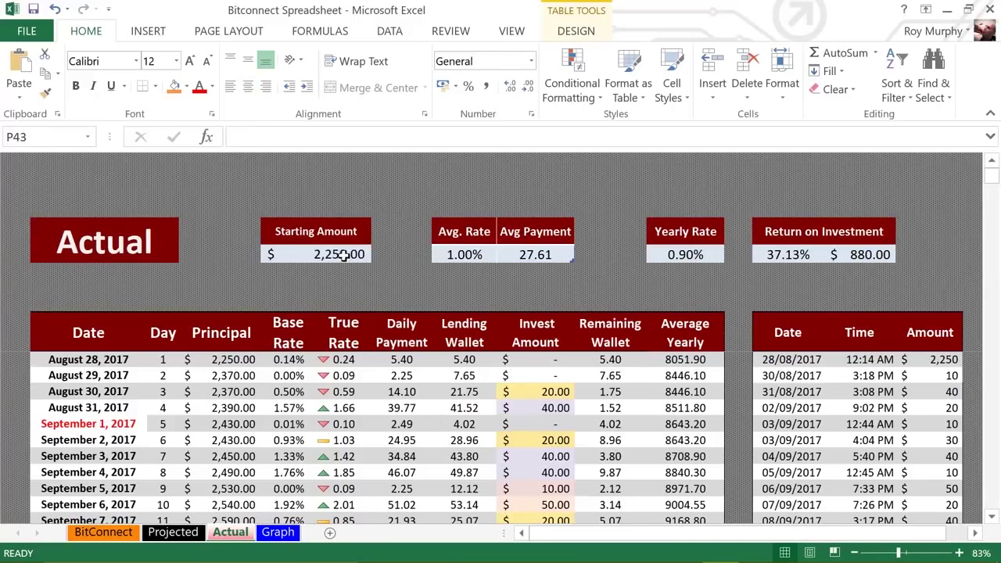
{"action": "left_click", "coordinate": [286, 361]}
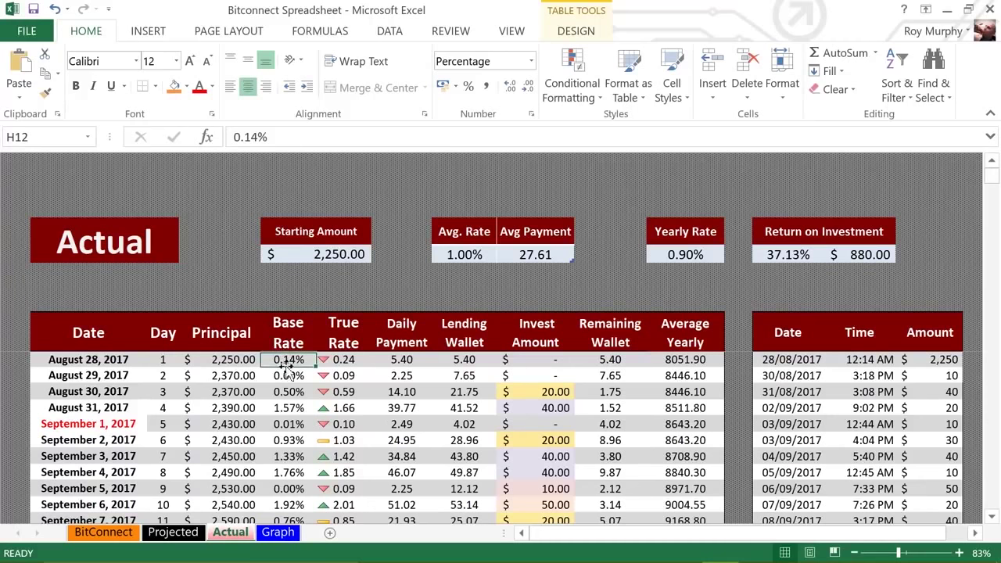
{"action": "left_click", "coordinate": [290, 375]}
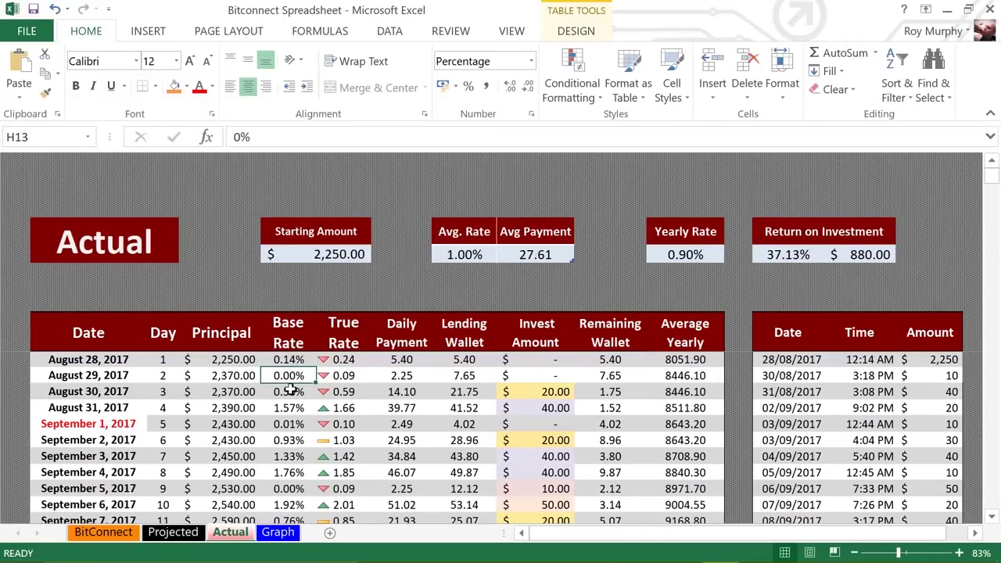
{"action": "left_click", "coordinate": [289, 391]}
{"action": "left_click", "coordinate": [288, 408]}
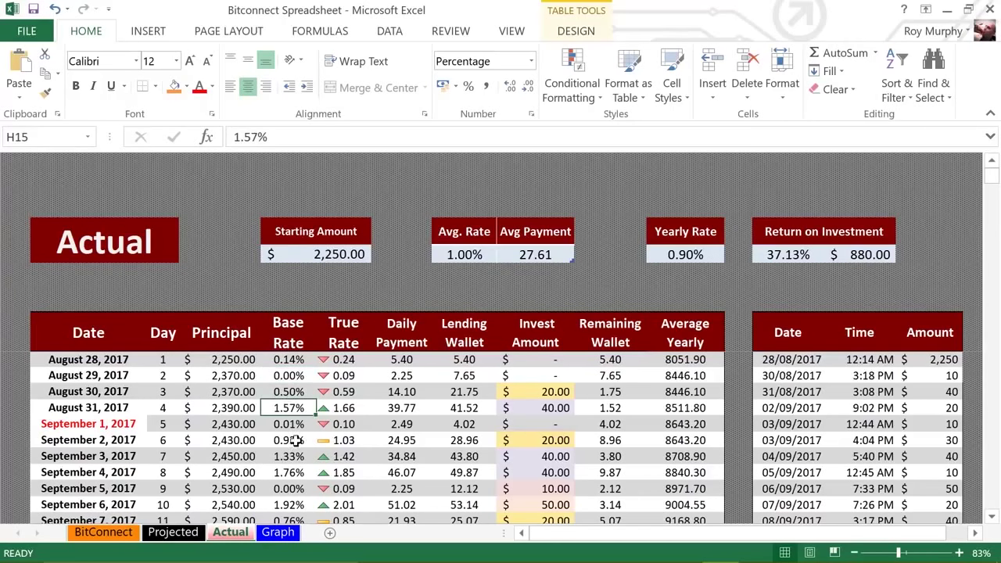
Switch to the Edge browser and open the saved Volativity page to view BitConnect's last credited interest rates
{"action": "mouse_move", "coordinate": [384, 556]}
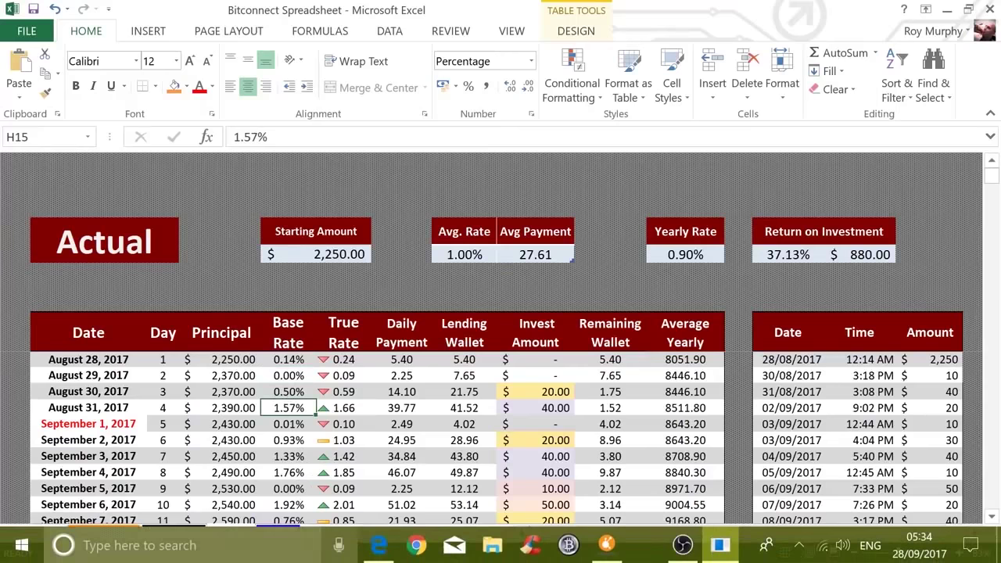
{"action": "left_click", "coordinate": [382, 548]}
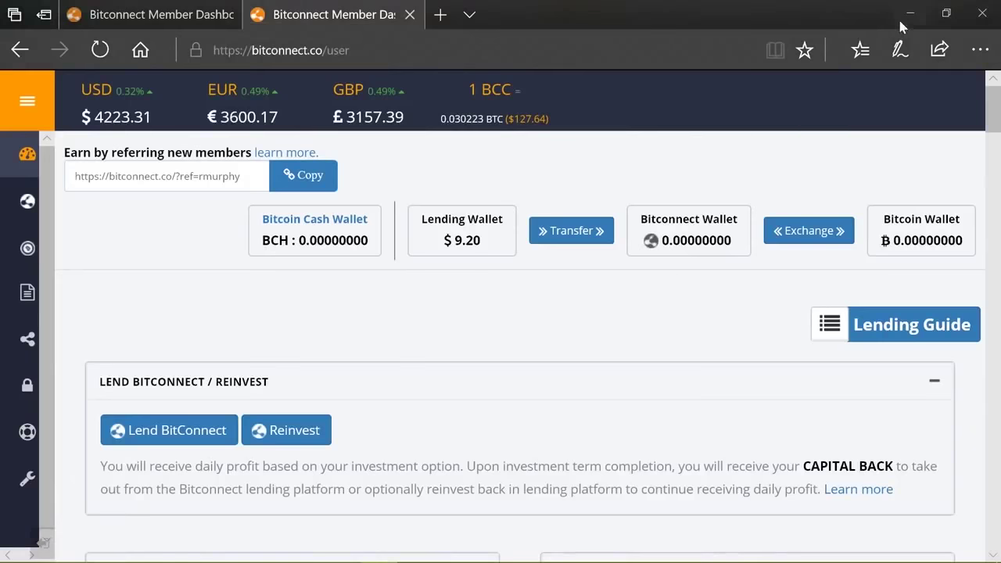
{"action": "left_click", "coordinate": [860, 50]}
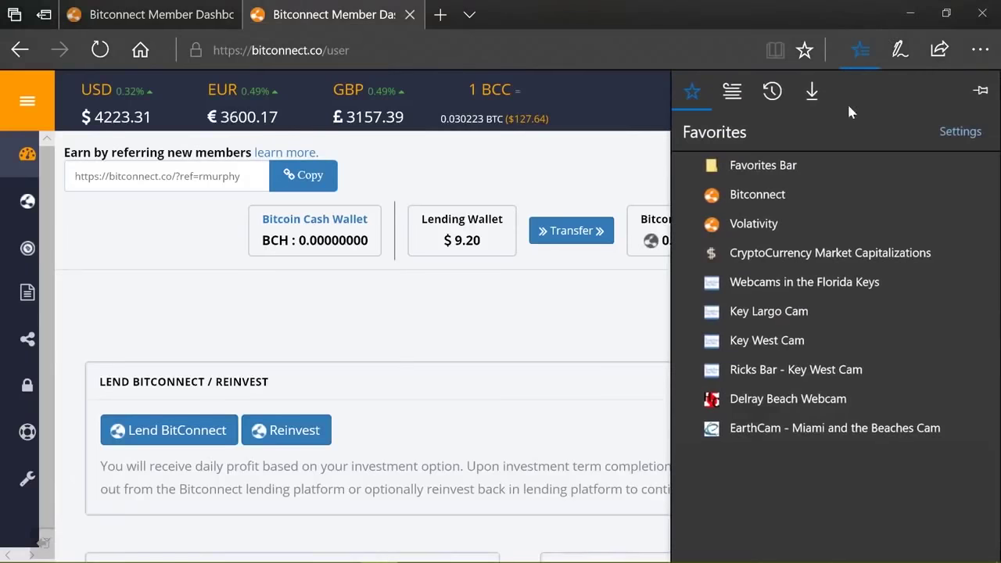
{"action": "left_click", "coordinate": [755, 224]}
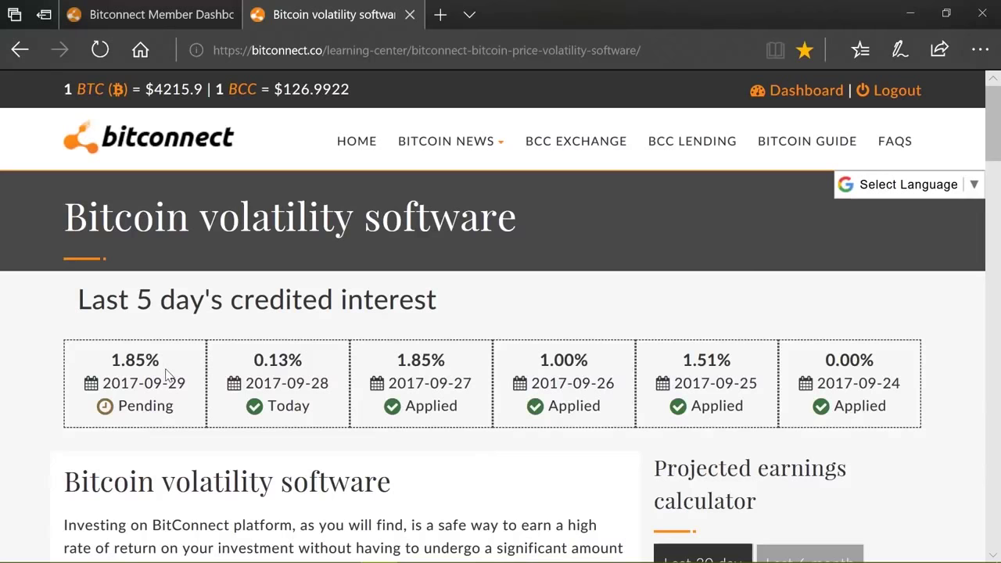
Return to the Excel Actual sheet and compare the Base Rates for September 25 to 28, 2017 with the credited interest page
{"action": "mouse_move", "coordinate": [374, 541]}
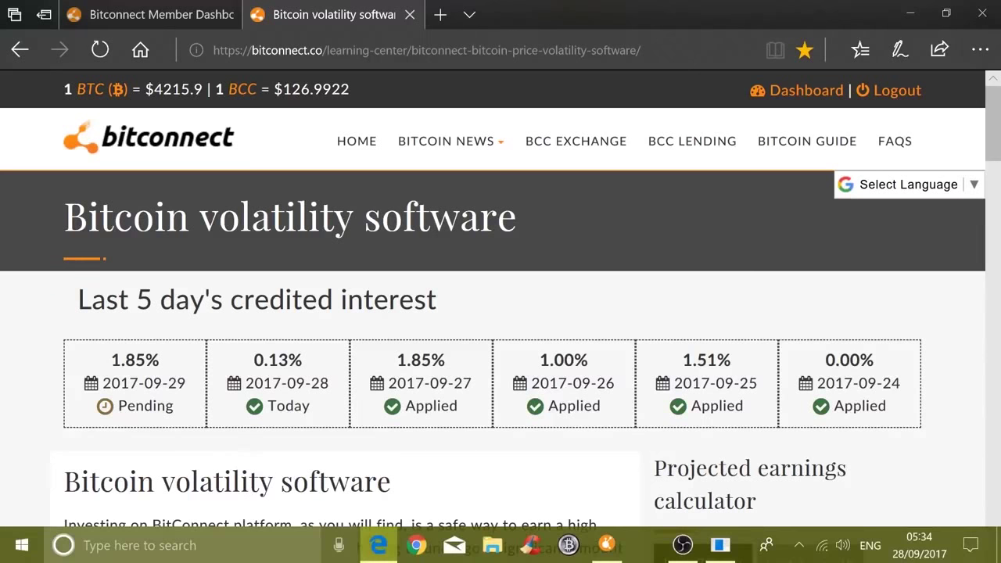
{"action": "left_click", "coordinate": [373, 541]}
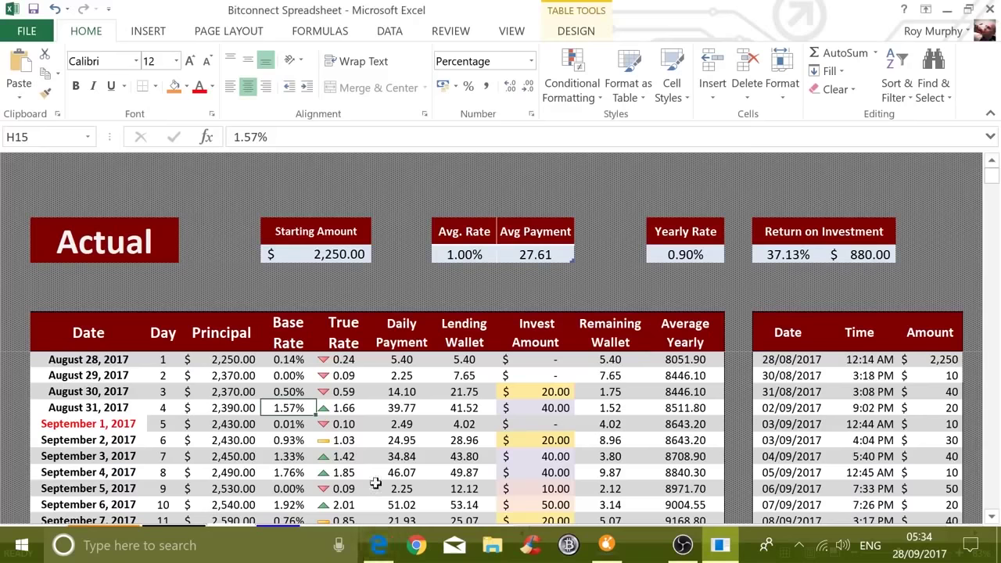
{"action": "scroll", "coordinate": [335, 422], "scroll_direction": "down", "scroll_amount": 3}
{"action": "scroll", "coordinate": [335, 422], "scroll_direction": "down", "scroll_amount": 5}
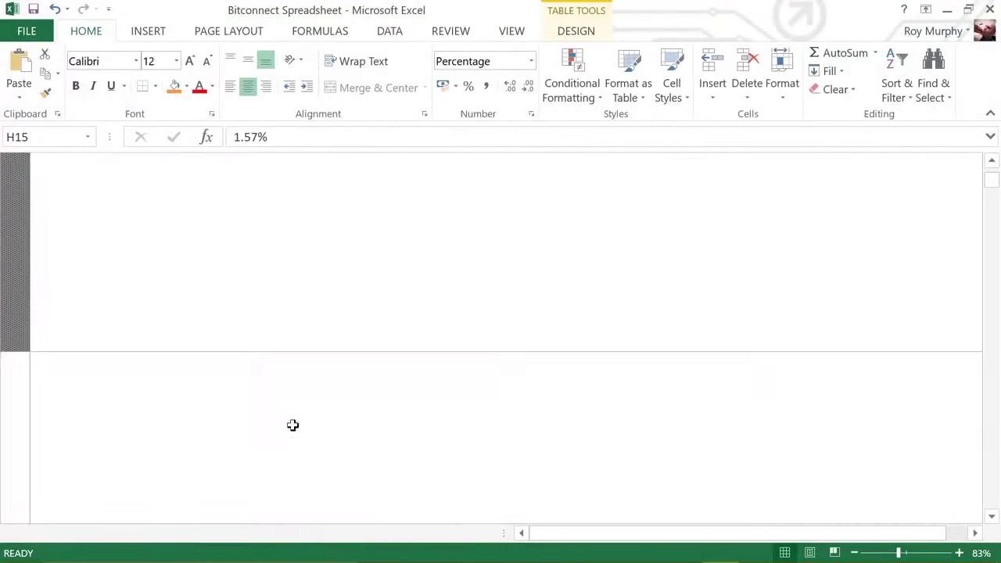
{"action": "left_click", "coordinate": [288, 426]}
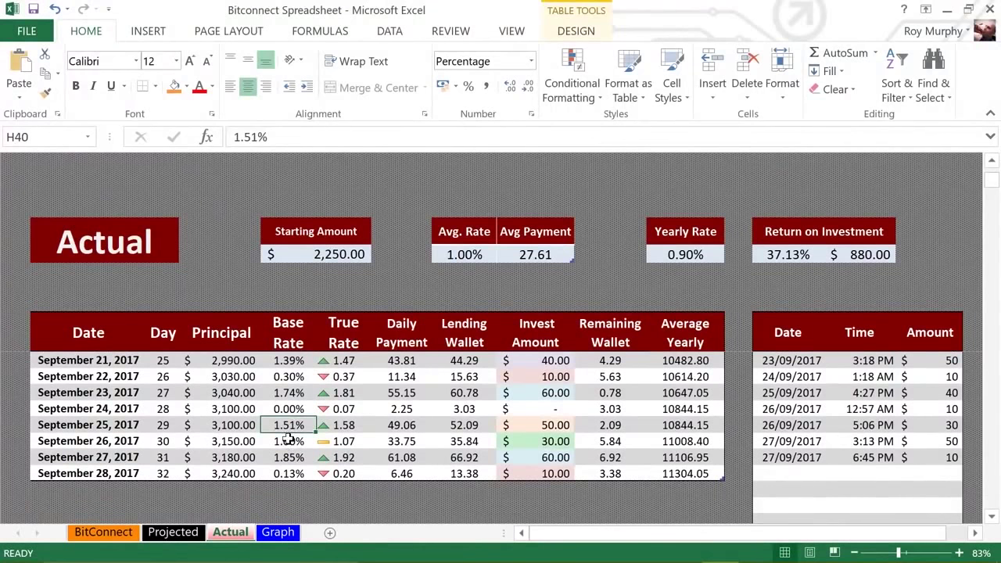
{"action": "left_click", "coordinate": [287, 441]}
{"action": "left_click", "coordinate": [286, 460]}
{"action": "left_click", "coordinate": [286, 472]}
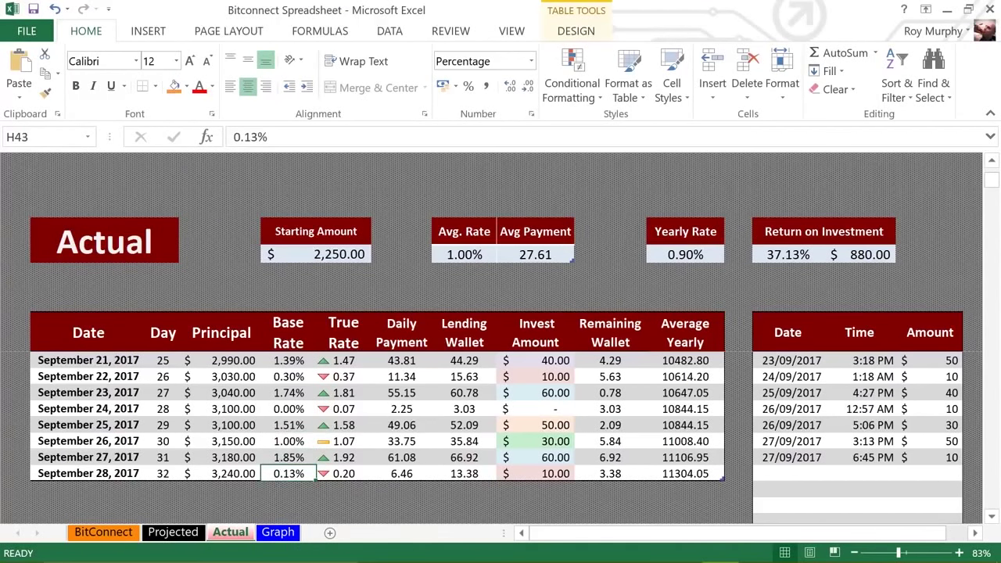
{"action": "left_click", "coordinate": [379, 546]}
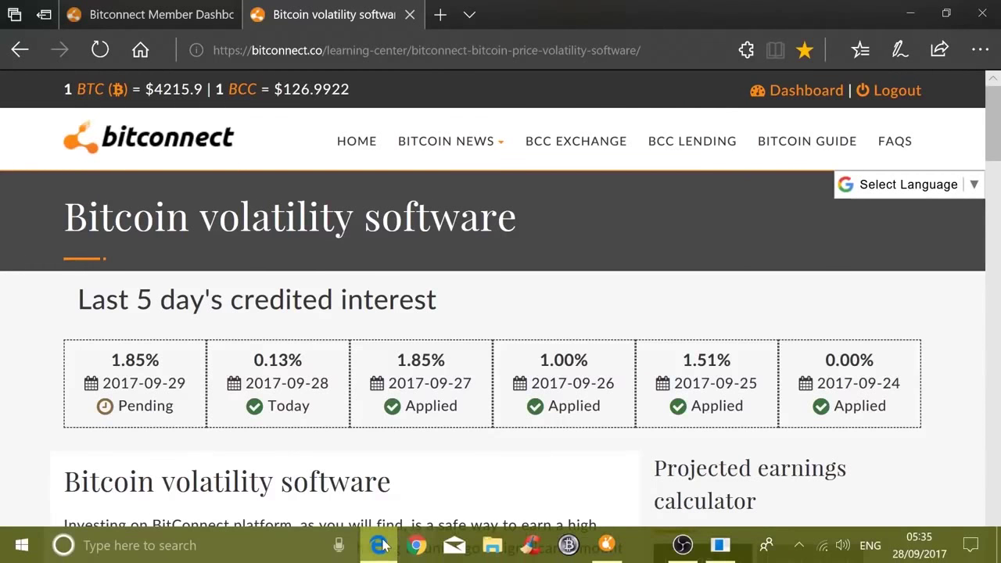
{"action": "left_click", "coordinate": [385, 546]}
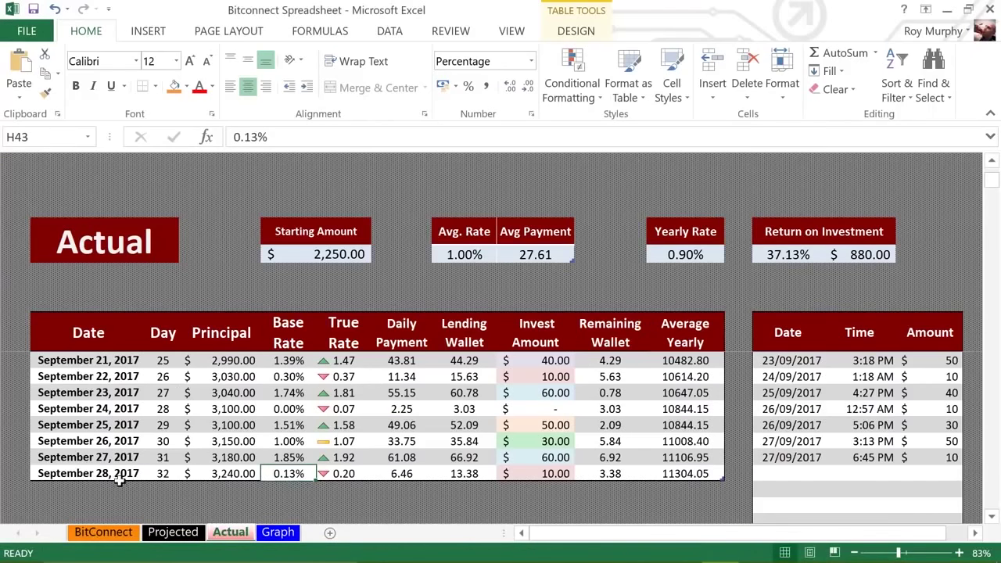
Fill the September 28, 2017 row of the Actual table down to September 29, and look up the pending interest rate in the browser
{"action": "left_click", "coordinate": [95, 478]}
{"action": "left_click_drag", "start_coordinate": [95, 478], "coordinate": [707, 477]}
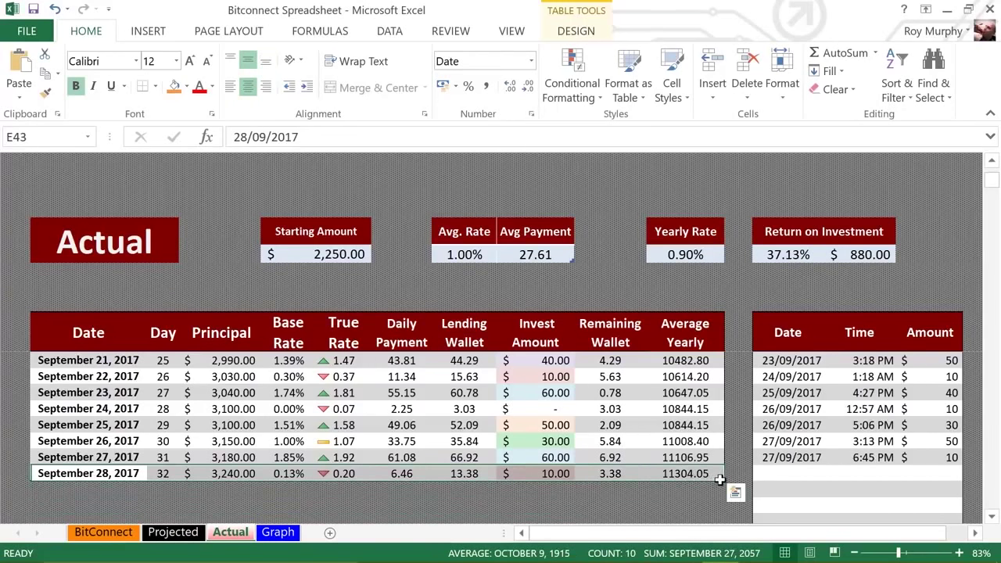
{"action": "left_click_drag", "start_coordinate": [721, 480], "coordinate": [70, 493]}
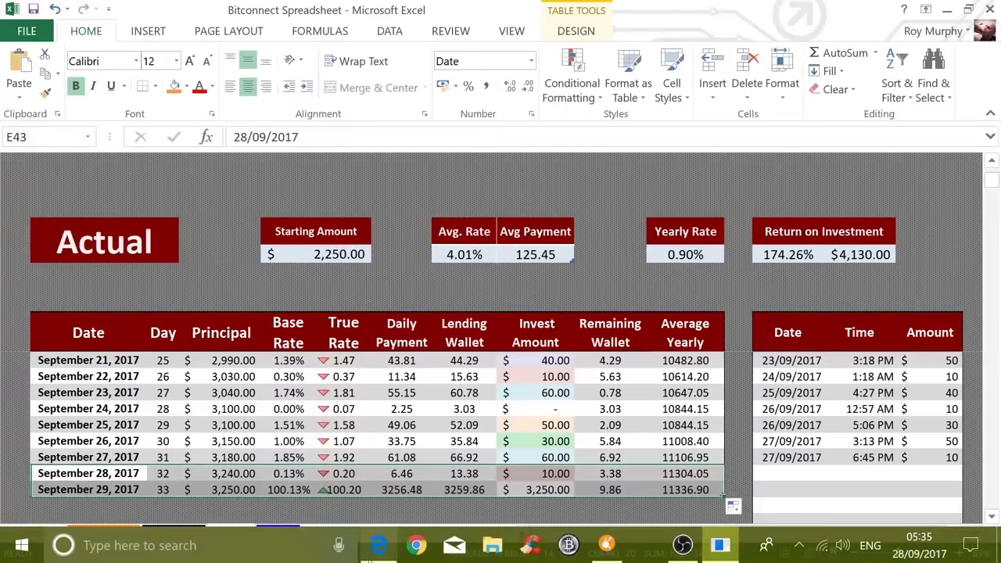
{"action": "left_click", "coordinate": [378, 548]}
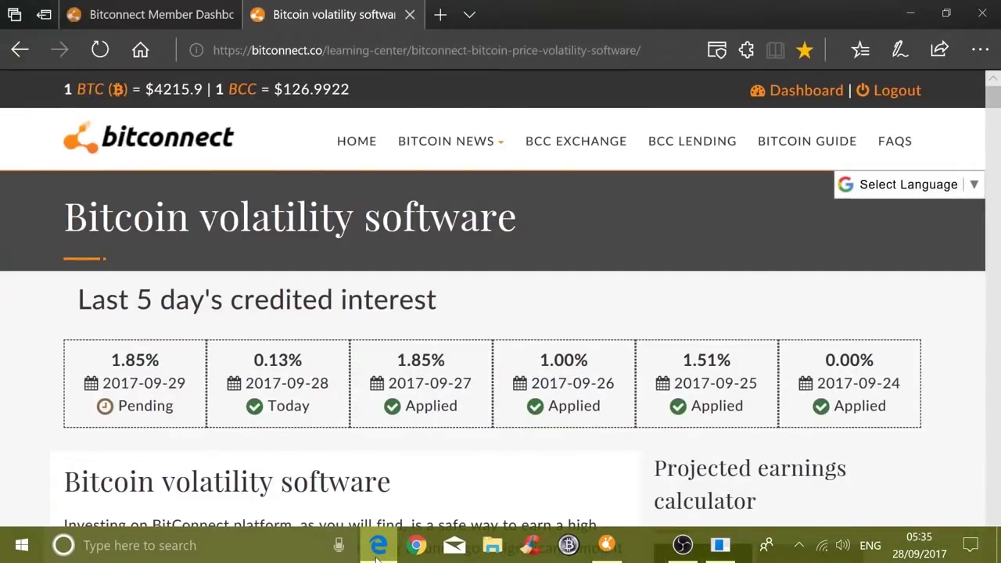
{"action": "left_click", "coordinate": [378, 547]}
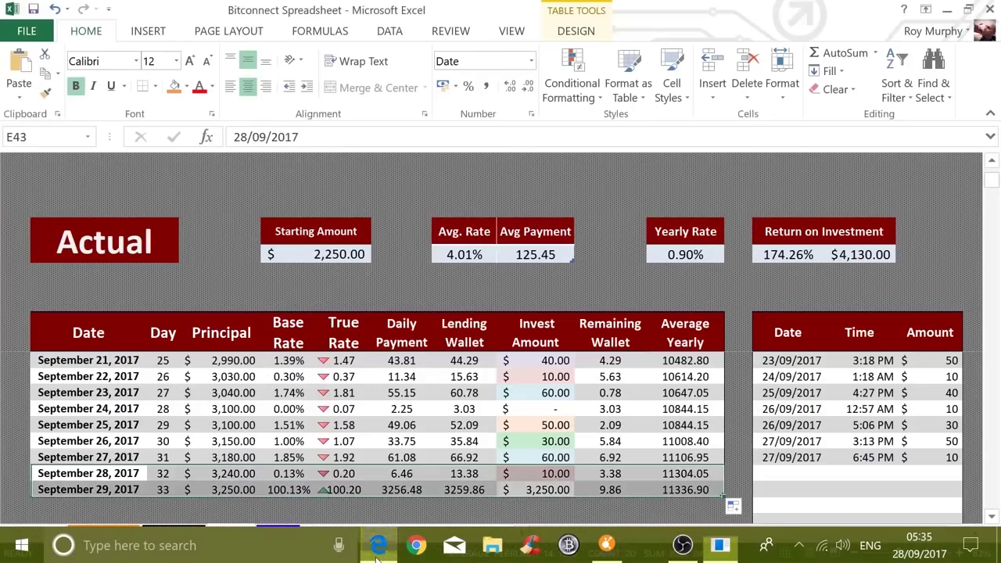
Set the Base Rate for September 29, 2017 in the Actual table to 1.85%
{"action": "left_click", "coordinate": [290, 490]}
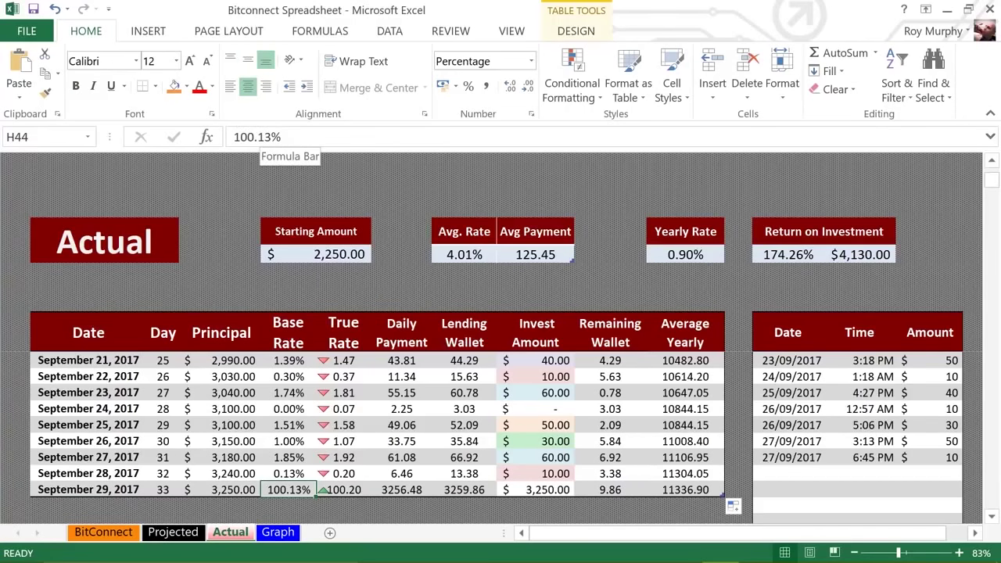
{"action": "left_click_drag", "start_coordinate": [280, 137], "coordinate": [234, 137]}
{"action": "type", "text": "1."}
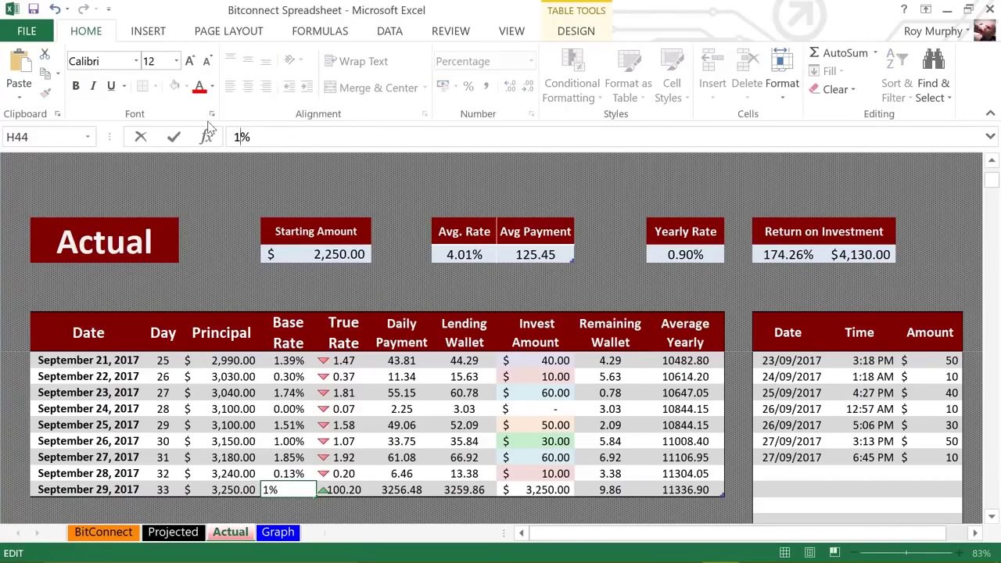
{"action": "type", "text": "85"}
{"action": "key", "text": "Return"}
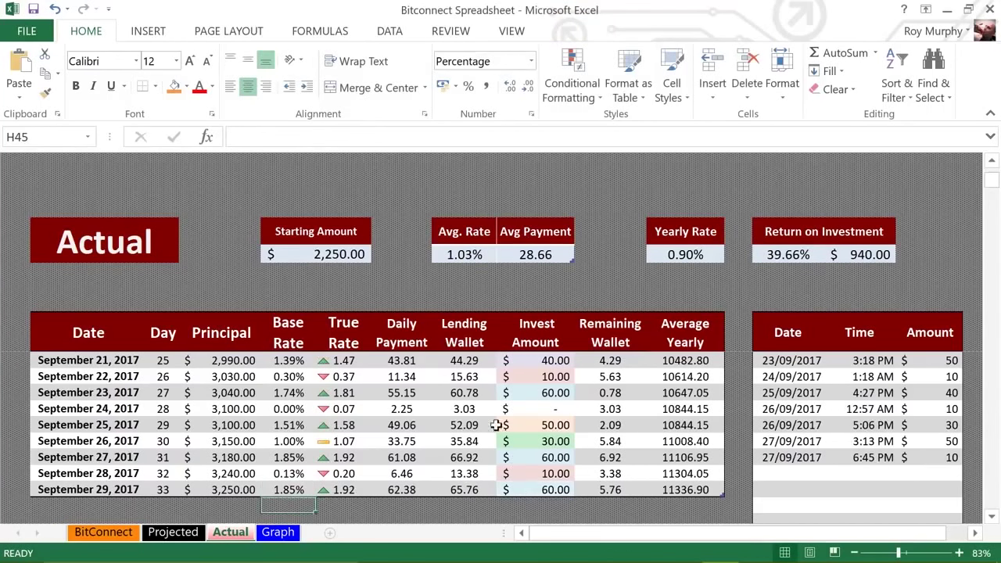
Check the September 29, 2017 Invest Amount and Lending Wallet formulas and the September 28 Remaining Wallet formula
{"action": "left_click", "coordinate": [550, 488]}
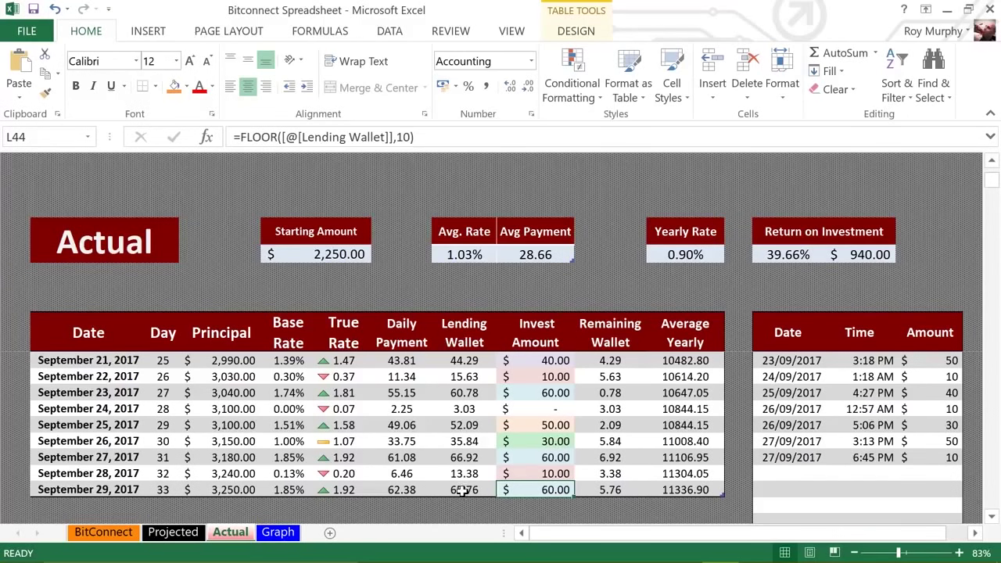
{"action": "left_click", "coordinate": [604, 472]}
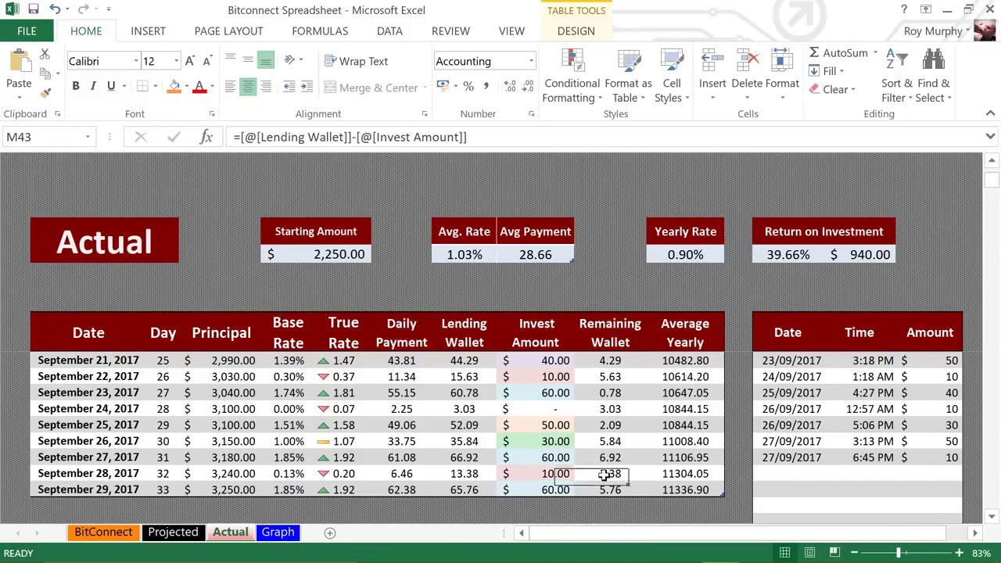
{"action": "left_click", "coordinate": [482, 490]}
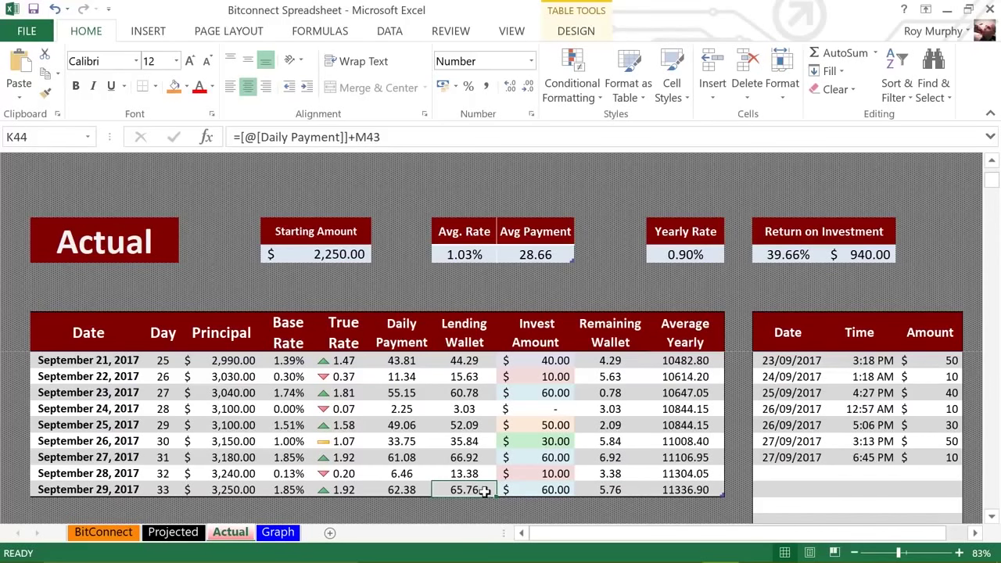
{"action": "left_click", "coordinate": [519, 490]}
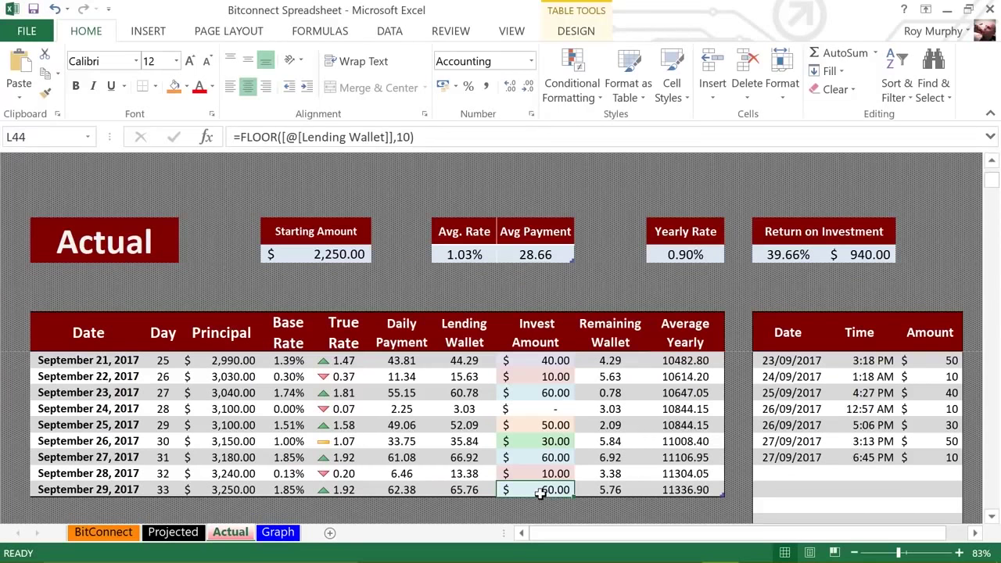
Review the reinvestment log beside the Actual table, from the early September 2017 entries to the two amounts dated 27/09/2017
{"action": "left_click", "coordinate": [884, 460]}
{"action": "left_click", "coordinate": [942, 456]}
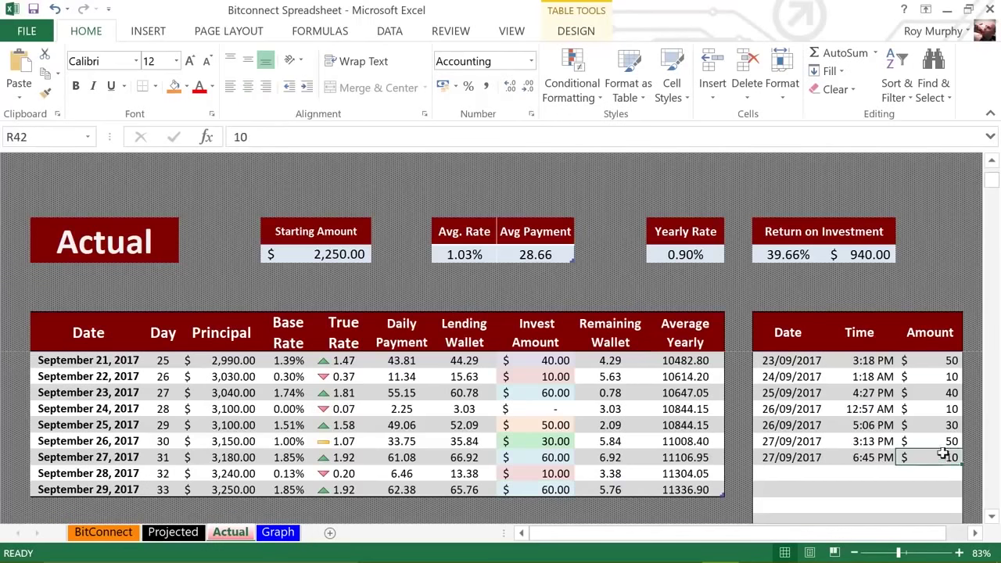
{"action": "left_click", "coordinate": [941, 441]}
{"action": "scroll", "coordinate": [940, 441], "scroll_direction": "up", "scroll_amount": 2}
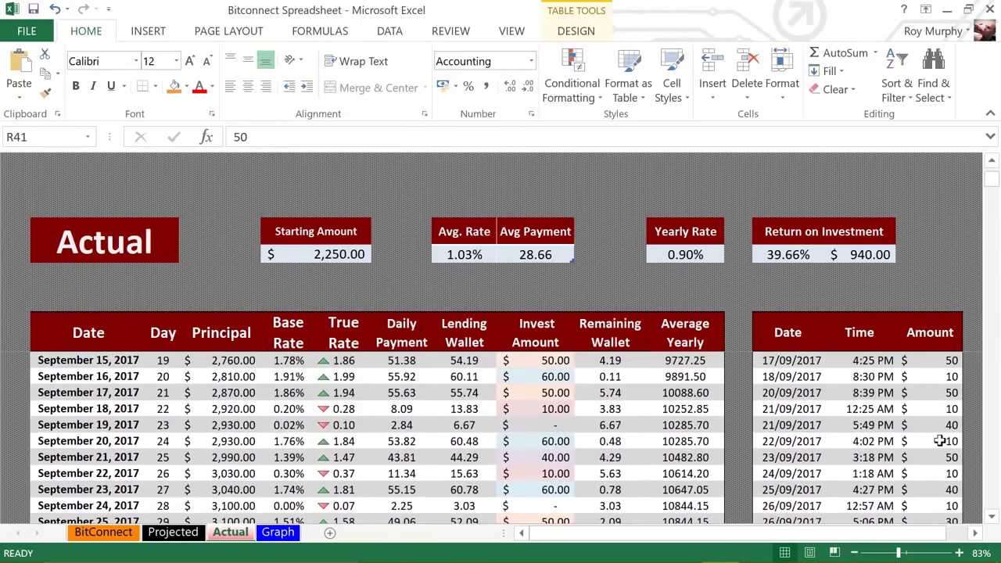
{"action": "scroll", "coordinate": [939, 441], "scroll_direction": "up", "scroll_amount": 5}
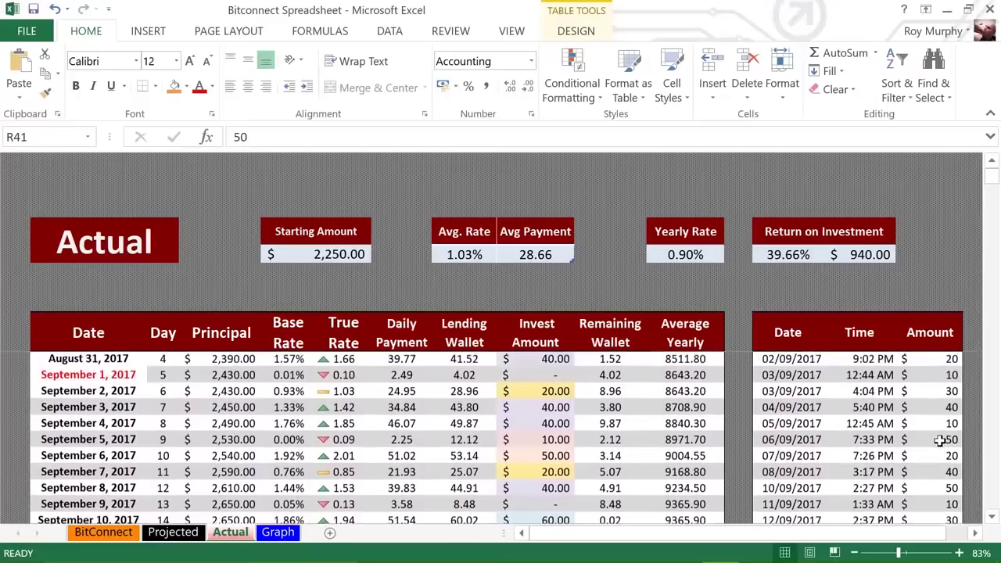
{"action": "scroll", "coordinate": [939, 442], "scroll_direction": "up", "scroll_amount": 1}
{"action": "scroll", "coordinate": [940, 442], "scroll_direction": "down", "scroll_amount": 9}
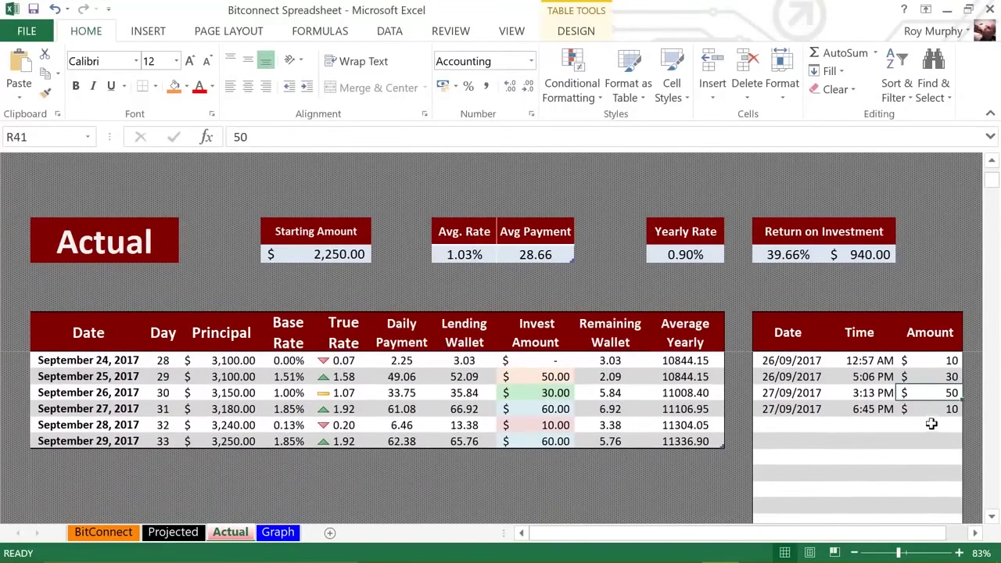
{"action": "left_click", "coordinate": [926, 410]}
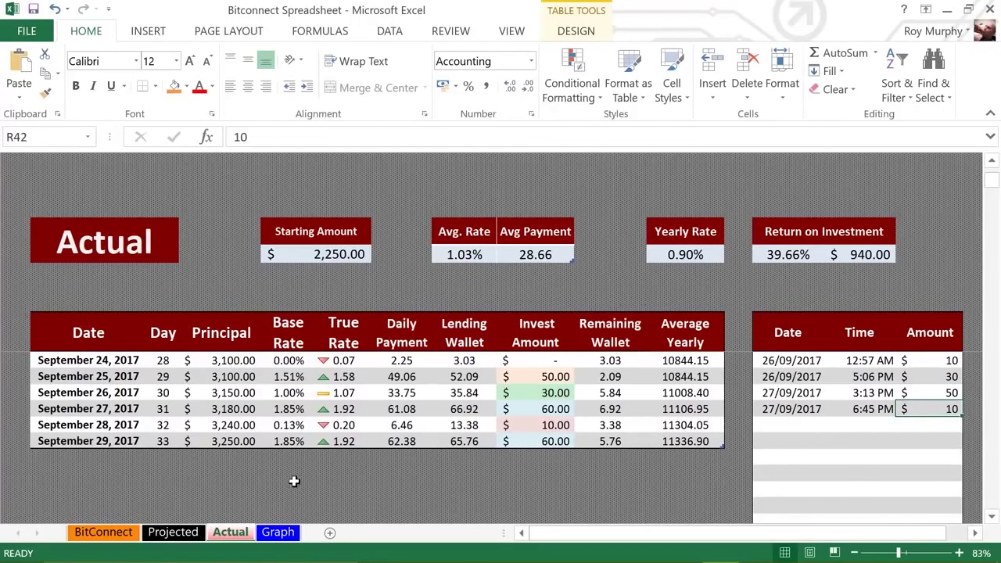
View the Principal Growth chart on the Graph sheet, and check the Base Rate on the BitConnect sheet
{"action": "left_click", "coordinate": [278, 532]}
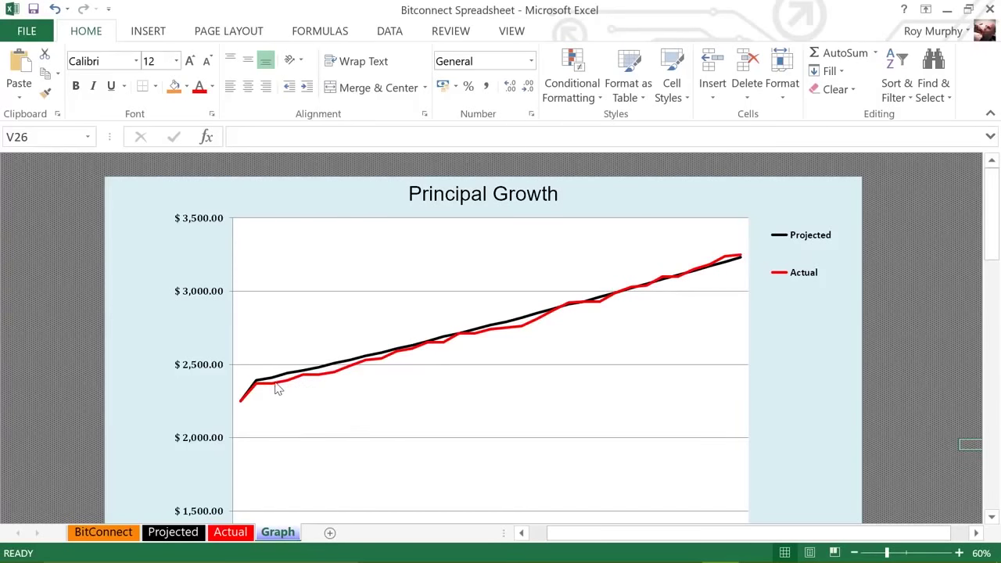
{"action": "mouse_move", "coordinate": [280, 389]}
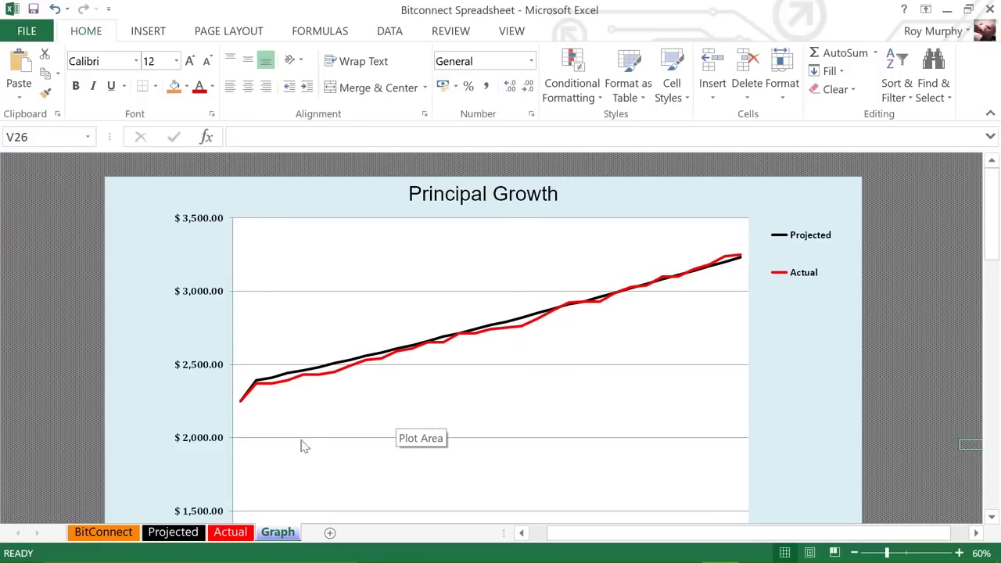
{"action": "left_click", "coordinate": [104, 532]}
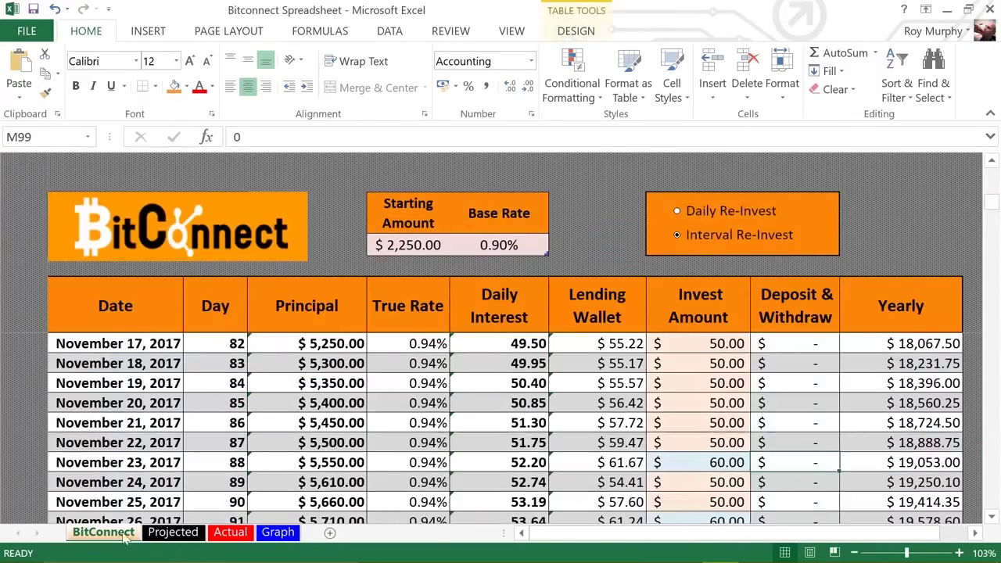
{"action": "left_click", "coordinate": [496, 243]}
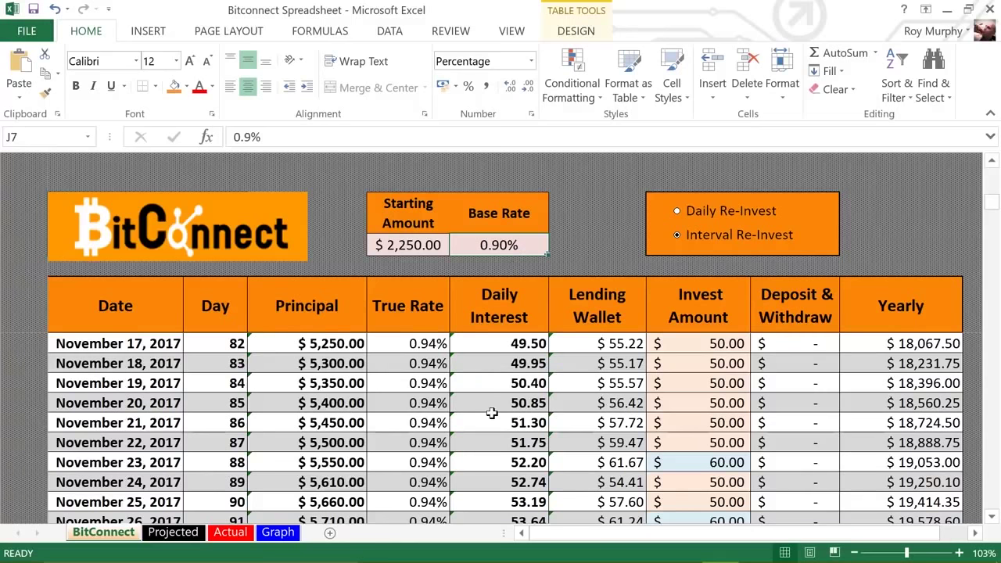
Find the August 27, 2018 row in the BitConnect projection and examine its Lending Wallet, Daily Interest and Yearly cells
{"action": "scroll", "coordinate": [491, 413], "scroll_direction": "down", "scroll_amount": 8}
{"action": "scroll", "coordinate": [492, 413], "scroll_direction": "down", "scroll_amount": 20}
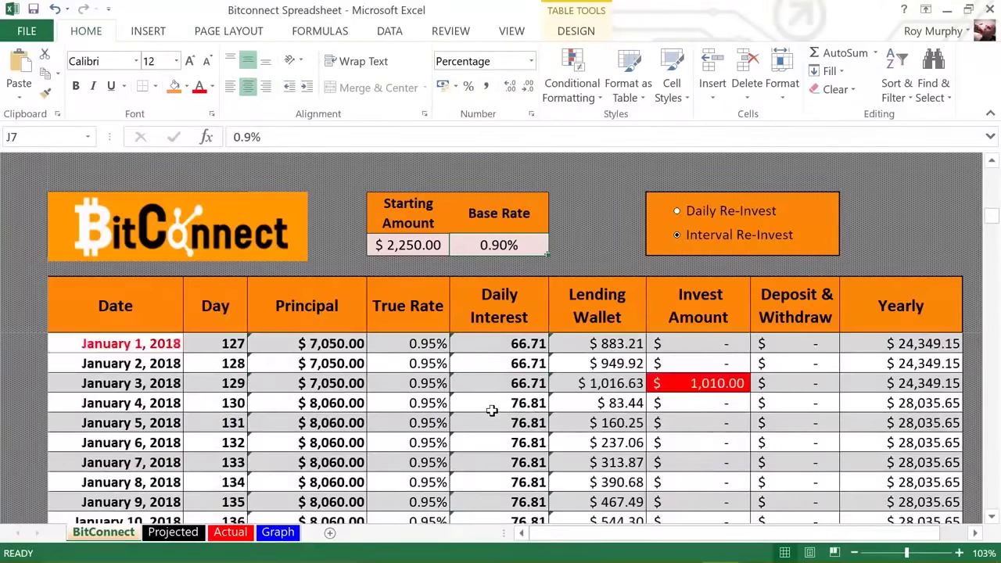
{"action": "scroll", "coordinate": [491, 410], "scroll_direction": "down", "scroll_amount": 20}
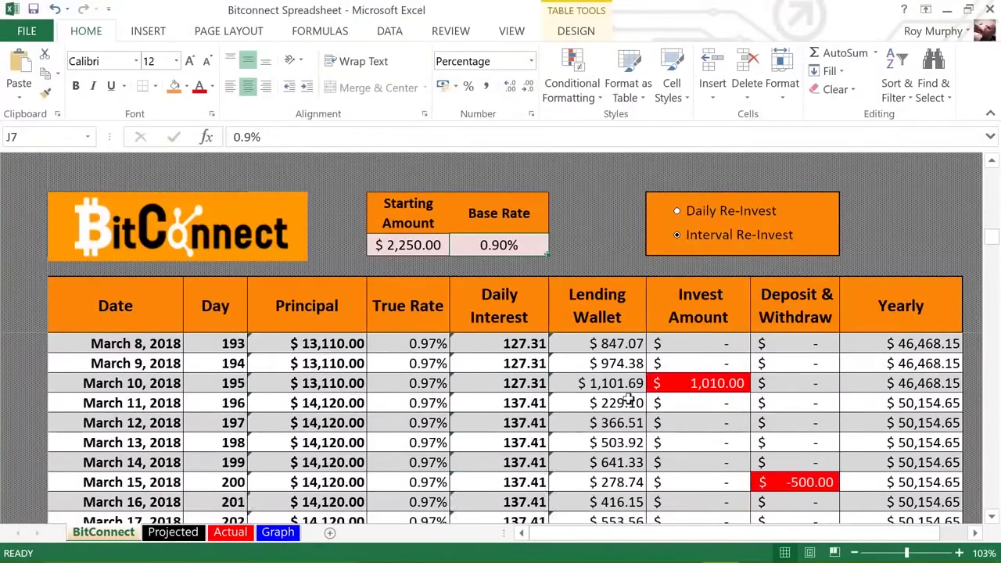
{"action": "scroll", "coordinate": [626, 400], "scroll_direction": "down", "scroll_amount": 20}
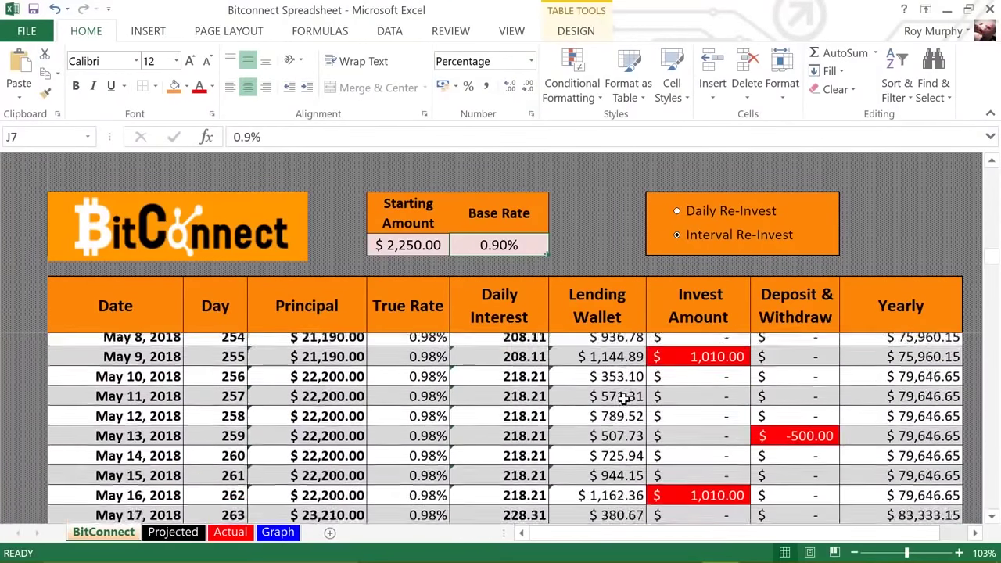
{"action": "scroll", "coordinate": [621, 400], "scroll_direction": "down", "scroll_amount": 20}
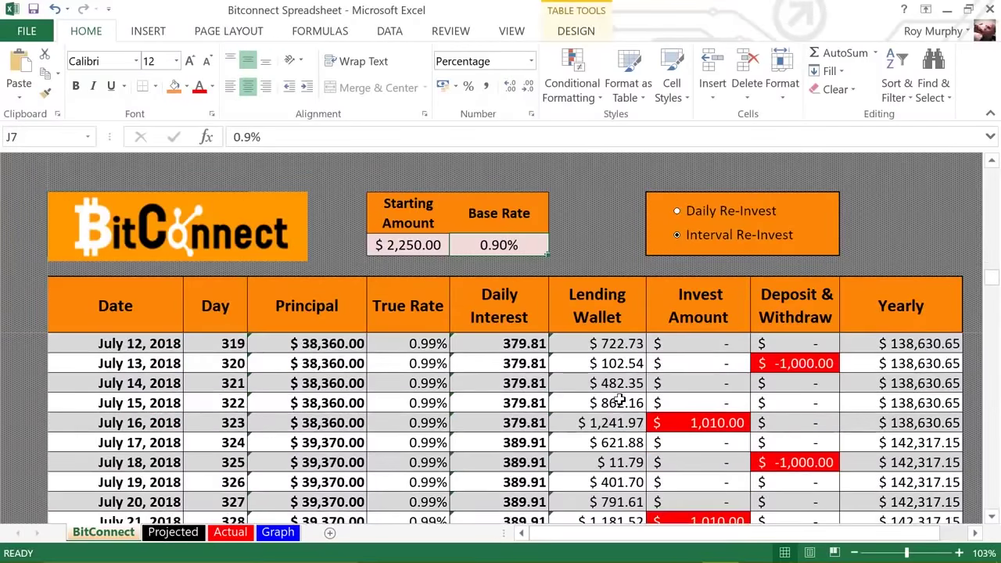
{"action": "scroll", "coordinate": [618, 400], "scroll_direction": "down", "scroll_amount": 2}
{"action": "scroll", "coordinate": [615, 410], "scroll_direction": "up", "scroll_amount": 2}
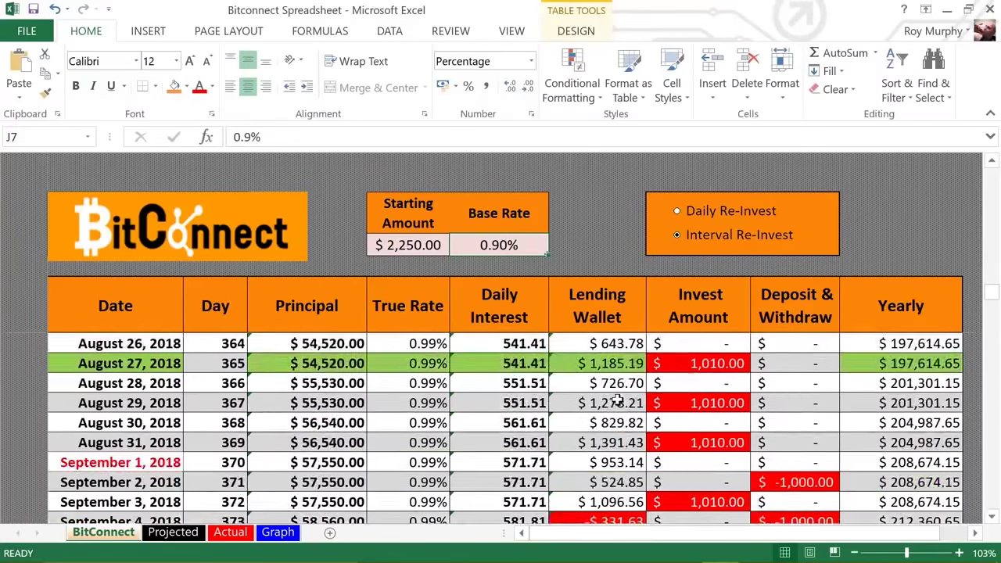
{"action": "left_click", "coordinate": [613, 420]}
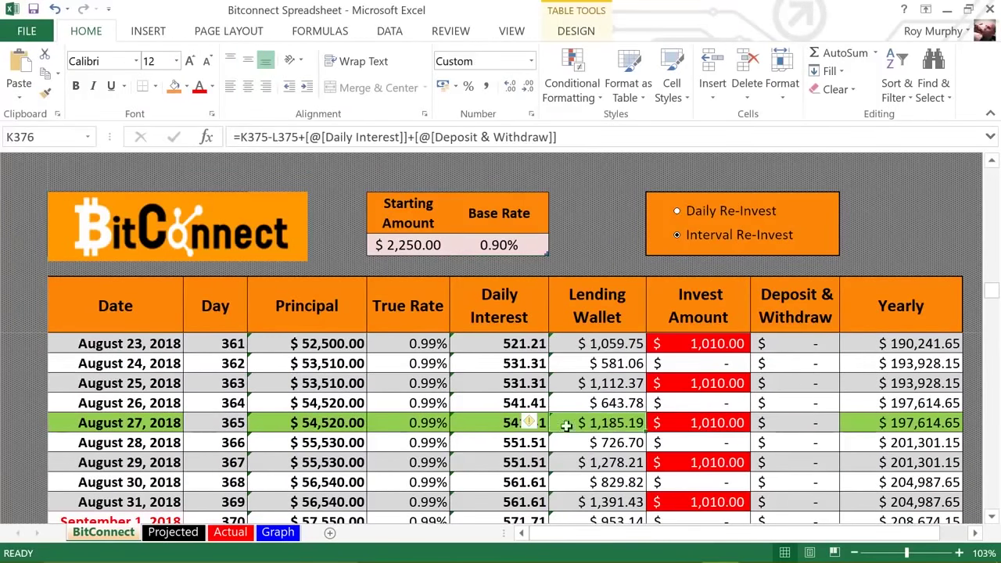
{"action": "left_click", "coordinate": [484, 425]}
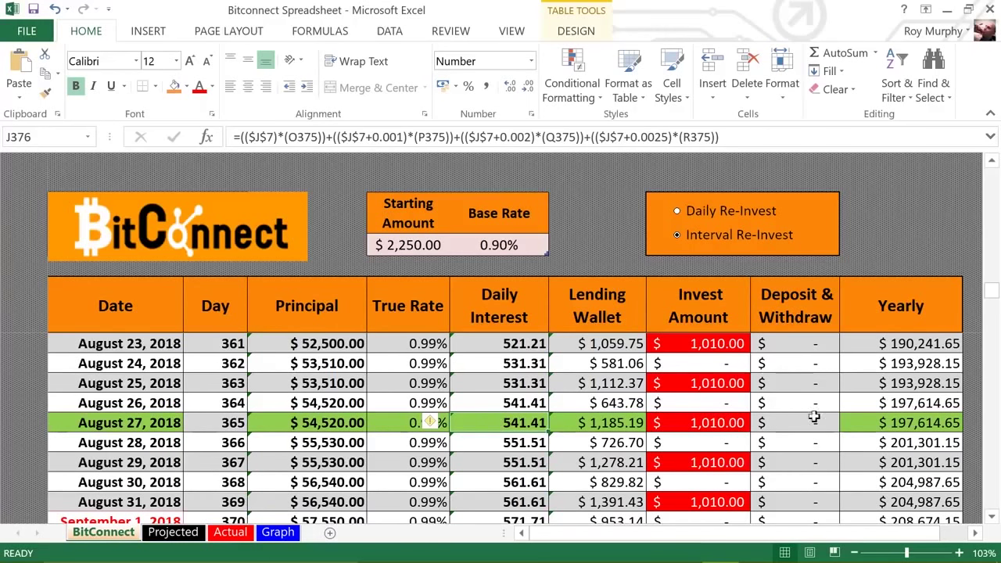
{"action": "left_click", "coordinate": [861, 422]}
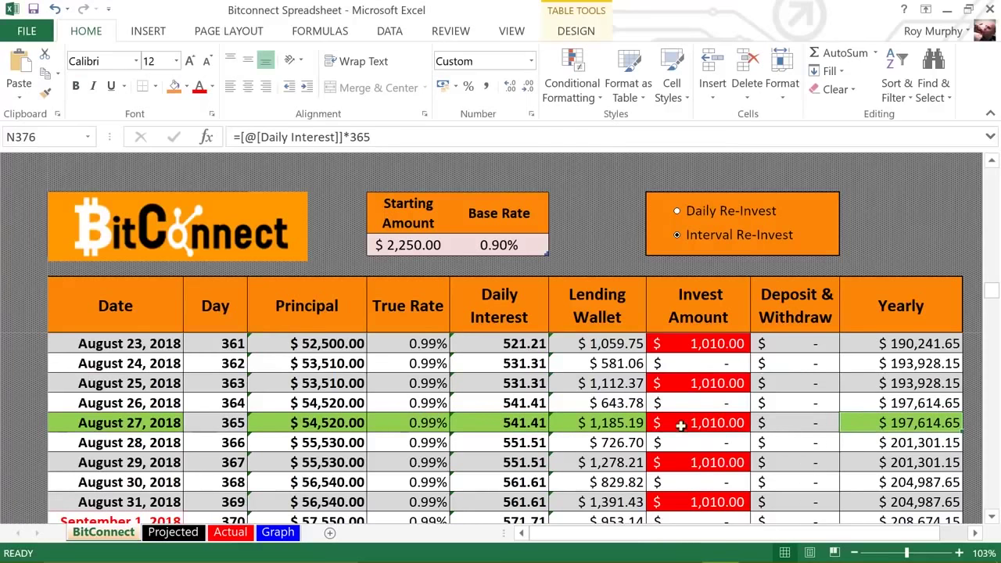
{"action": "left_click", "coordinate": [494, 423]}
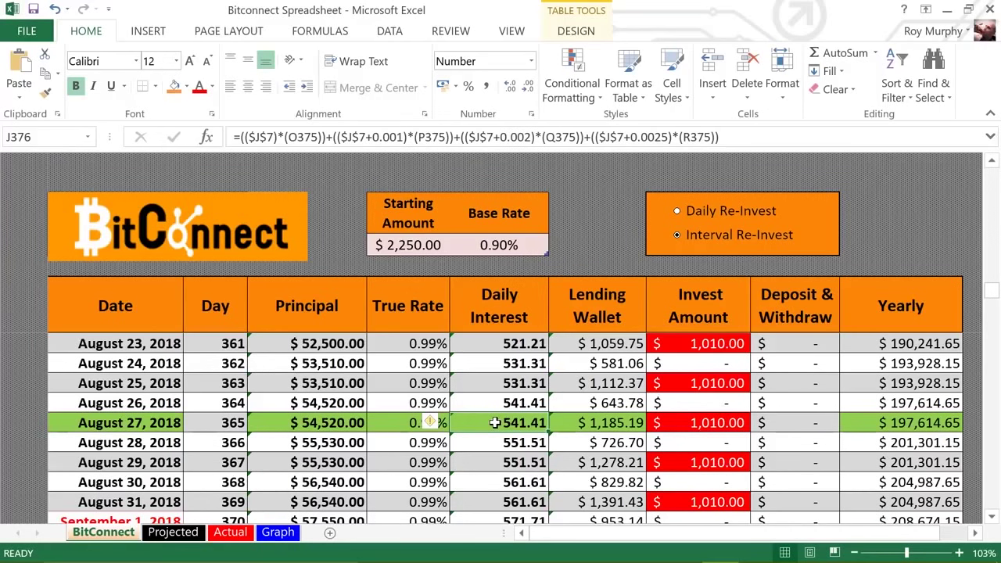
Look through the BitConnect projection from September 2018 to early January 2019
{"action": "scroll", "coordinate": [495, 422], "scroll_direction": "down", "scroll_amount": 20}
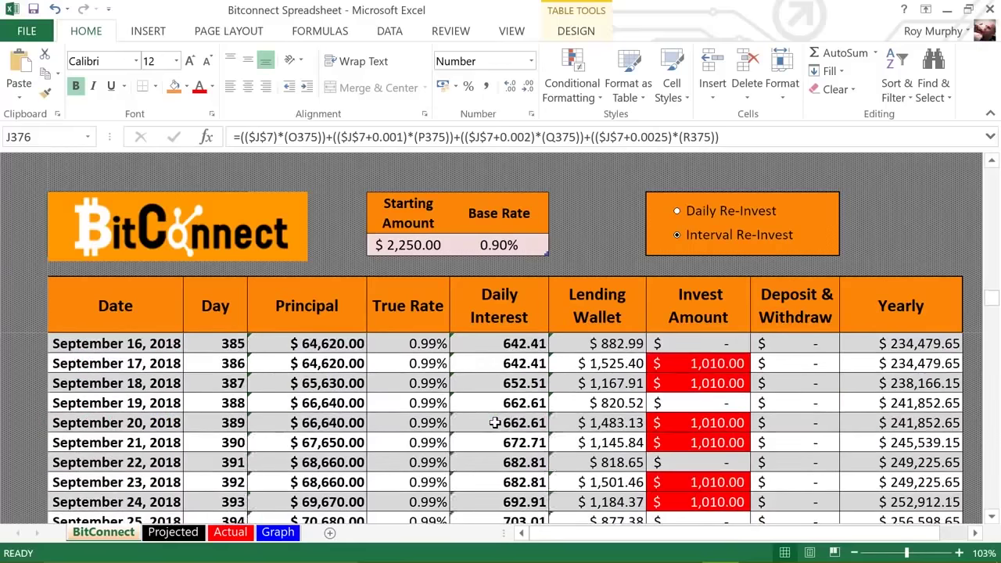
{"action": "scroll", "coordinate": [495, 422], "scroll_direction": "down", "scroll_amount": 16}
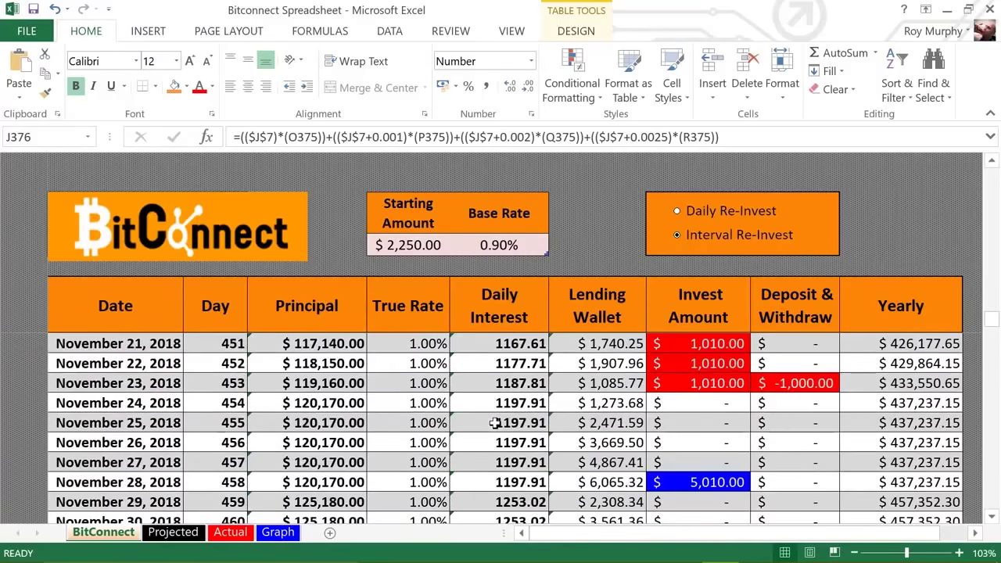
{"action": "scroll", "coordinate": [495, 422], "scroll_direction": "down", "scroll_amount": 6}
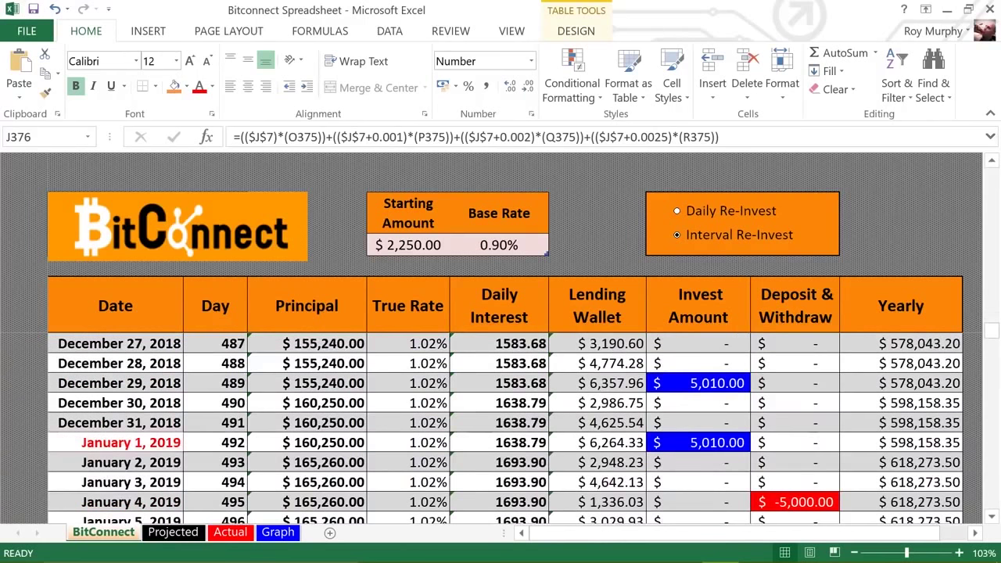
Switch the Re-Investment Timeline chart on the Graph sheet to the Focused view
{"action": "left_click", "coordinate": [278, 532]}
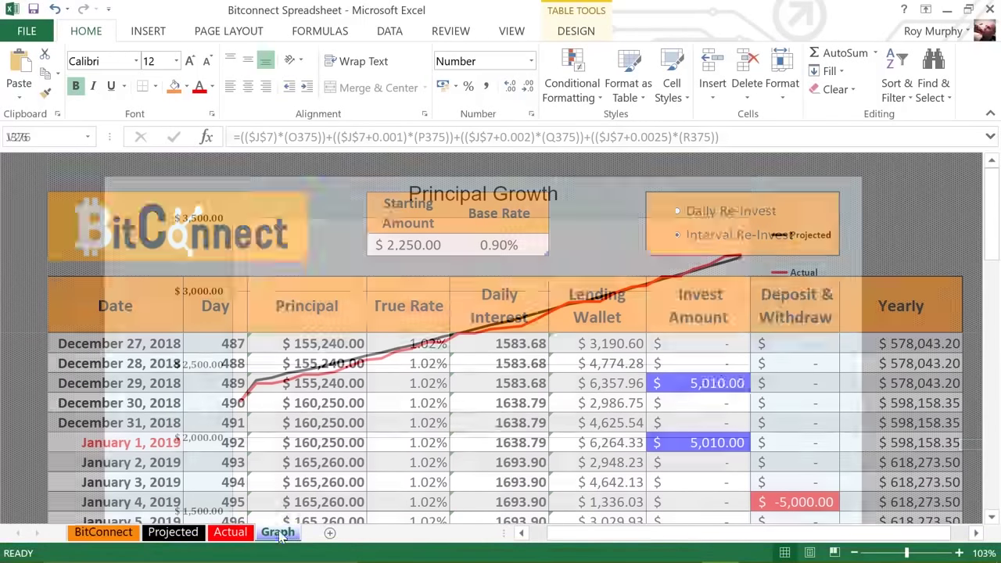
{"action": "scroll", "coordinate": [572, 384], "scroll_direction": "down", "scroll_amount": 4}
{"action": "scroll", "coordinate": [570, 381], "scroll_direction": "down", "scroll_amount": 10}
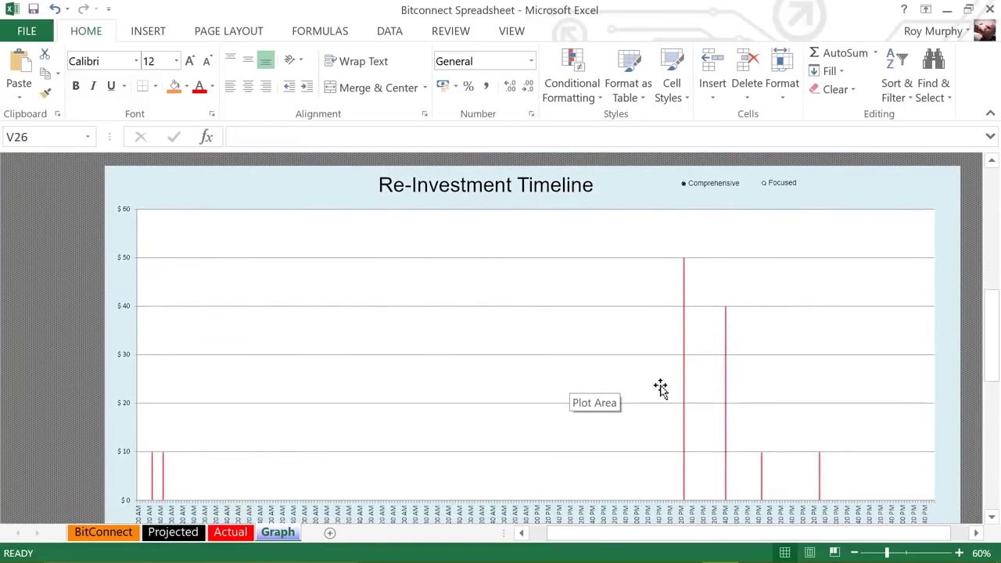
{"action": "left_click", "coordinate": [765, 185]}
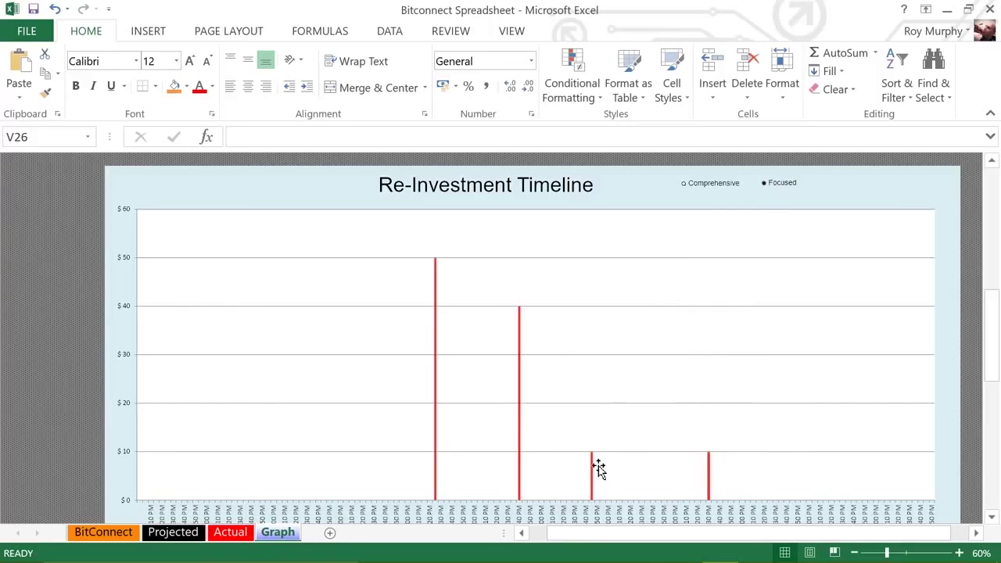
Examine the bars and trend line of the Daily Reinvests chart, and return to the Principal Growth chart
{"action": "scroll", "coordinate": [690, 284], "scroll_direction": "down", "scroll_amount": 12}
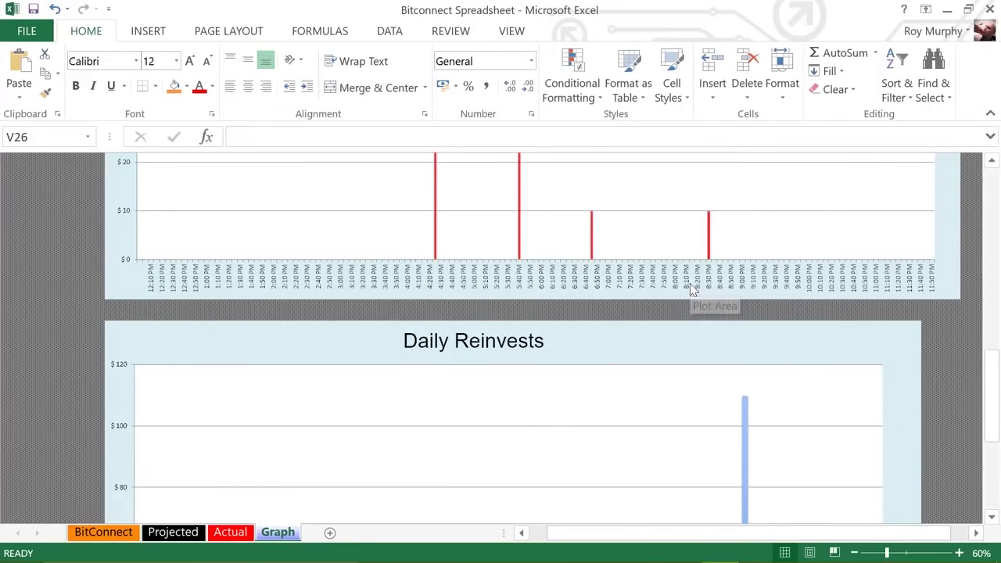
{"action": "scroll", "coordinate": [688, 288], "scroll_direction": "down", "scroll_amount": 4}
{"action": "scroll", "coordinate": [686, 291], "scroll_direction": "up", "scroll_amount": 1}
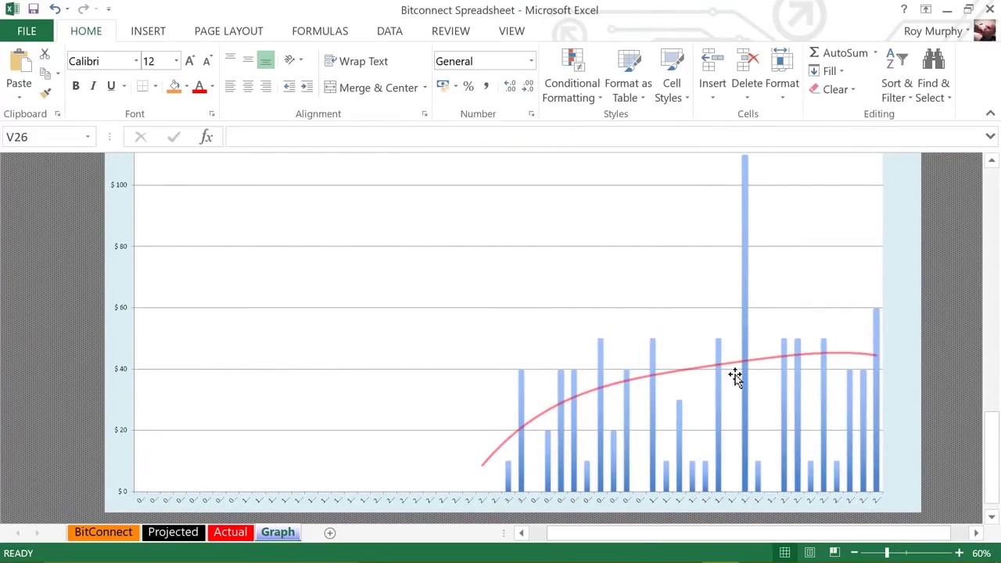
{"action": "mouse_move", "coordinate": [744, 295]}
{"action": "mouse_move", "coordinate": [748, 404]}
{"action": "scroll", "coordinate": [745, 405], "scroll_direction": "up", "scroll_amount": 1}
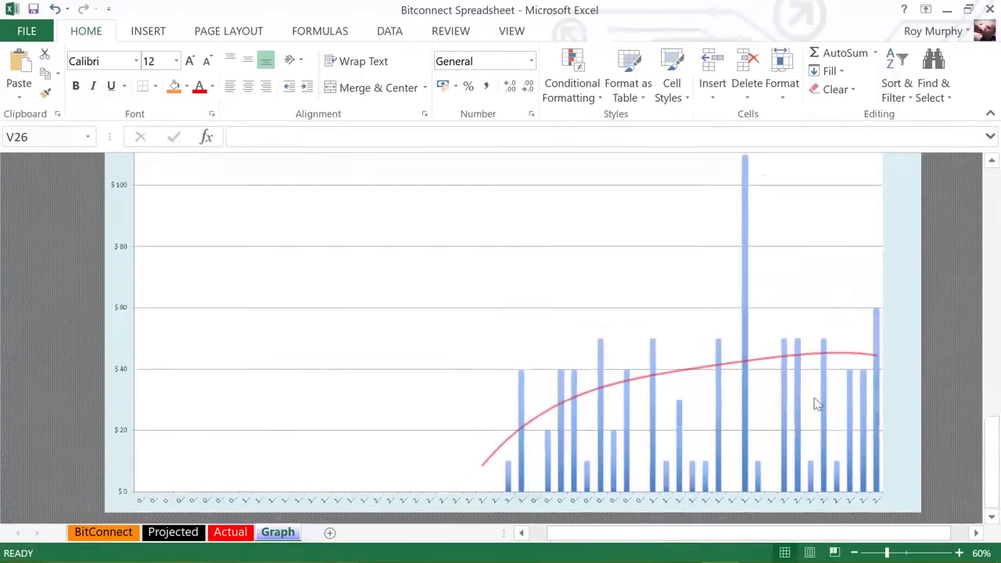
{"action": "scroll", "coordinate": [813, 400], "scroll_direction": "up", "scroll_amount": 15}
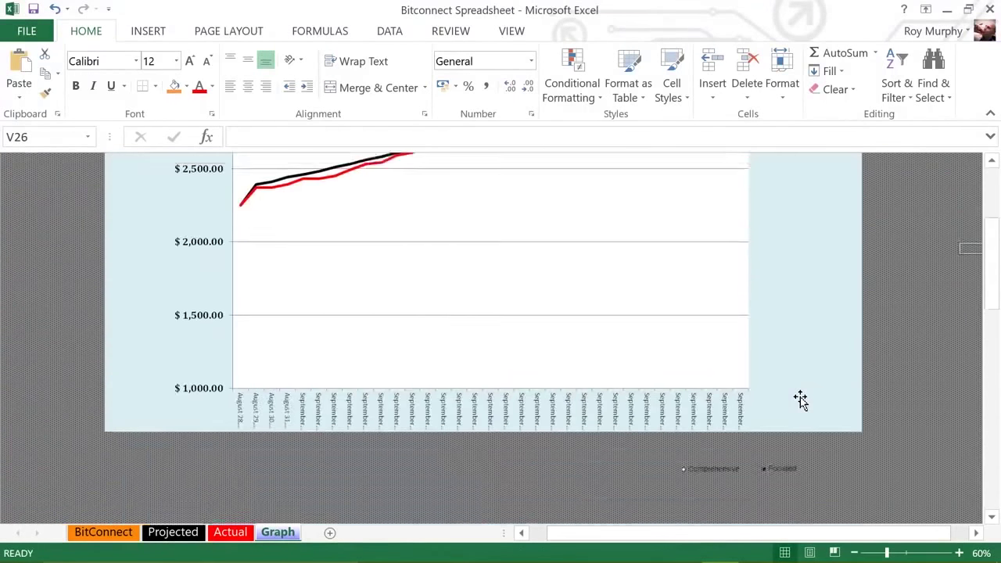
Examine the Yearly Rate, Avg Payment, Starting Amount and Return on Investment cells above the table on the Actual sheet
{"action": "left_click", "coordinate": [230, 532]}
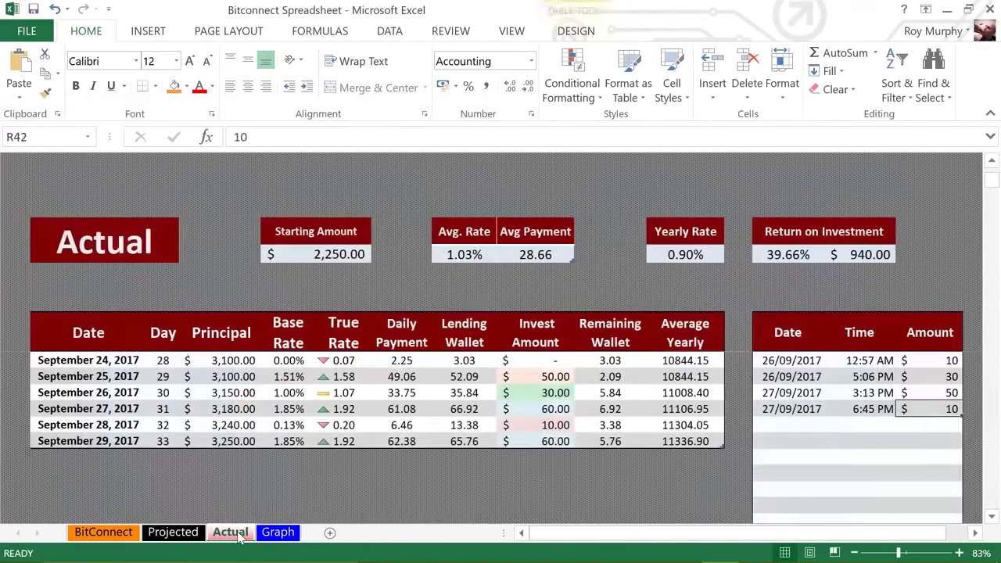
{"action": "scroll", "coordinate": [463, 460], "scroll_direction": "up", "scroll_amount": 9}
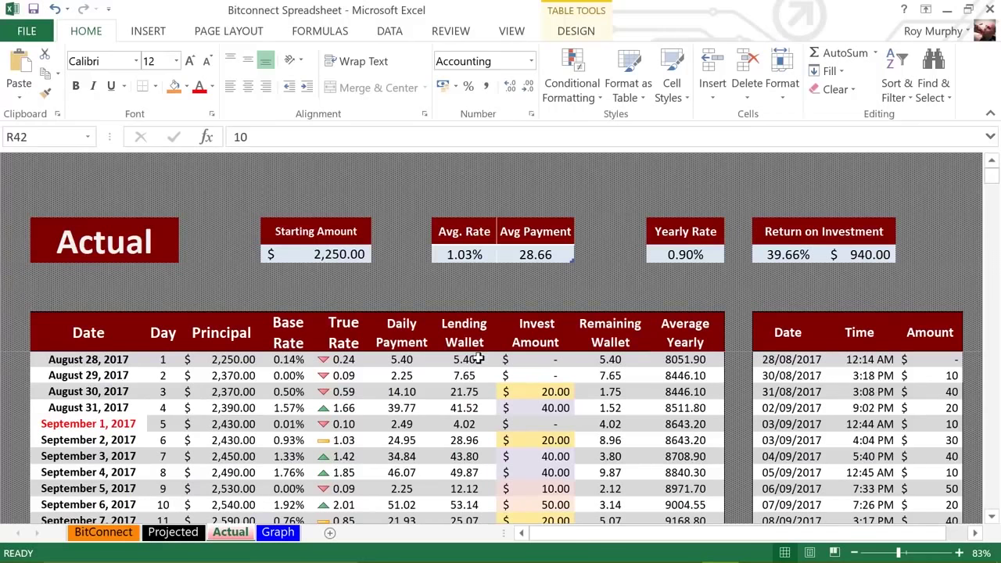
{"action": "left_click", "coordinate": [712, 250]}
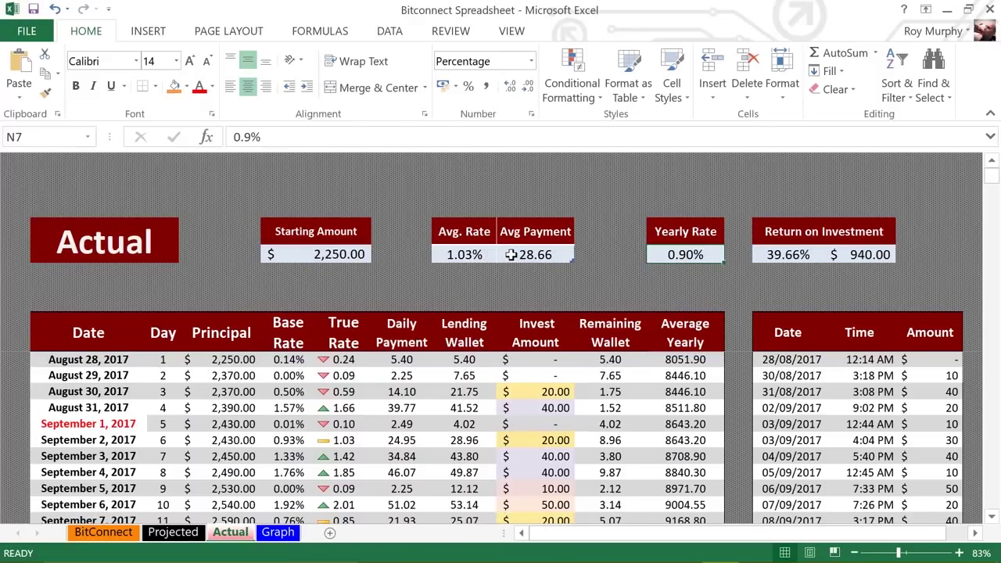
{"action": "left_click", "coordinate": [511, 254]}
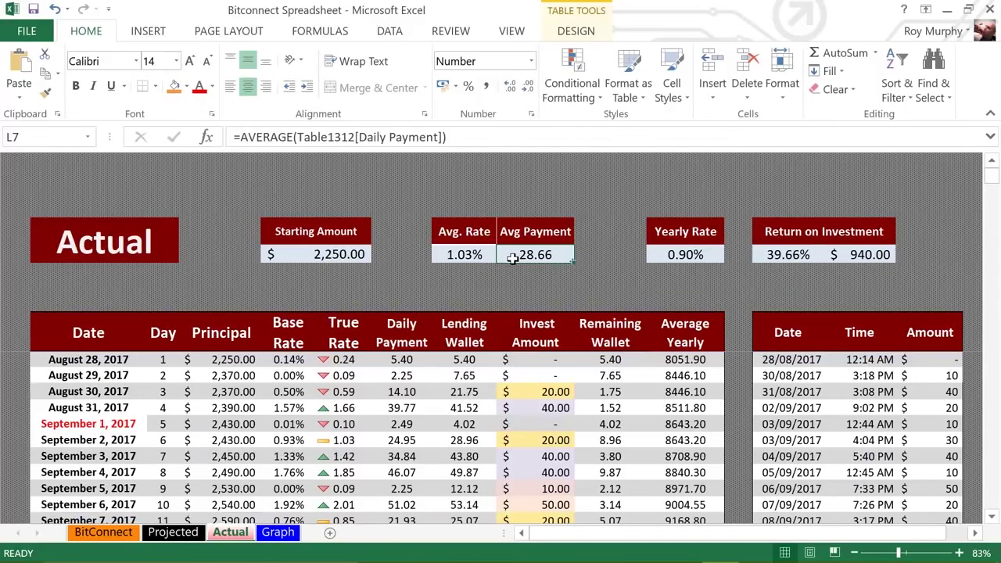
{"action": "left_click", "coordinate": [312, 256]}
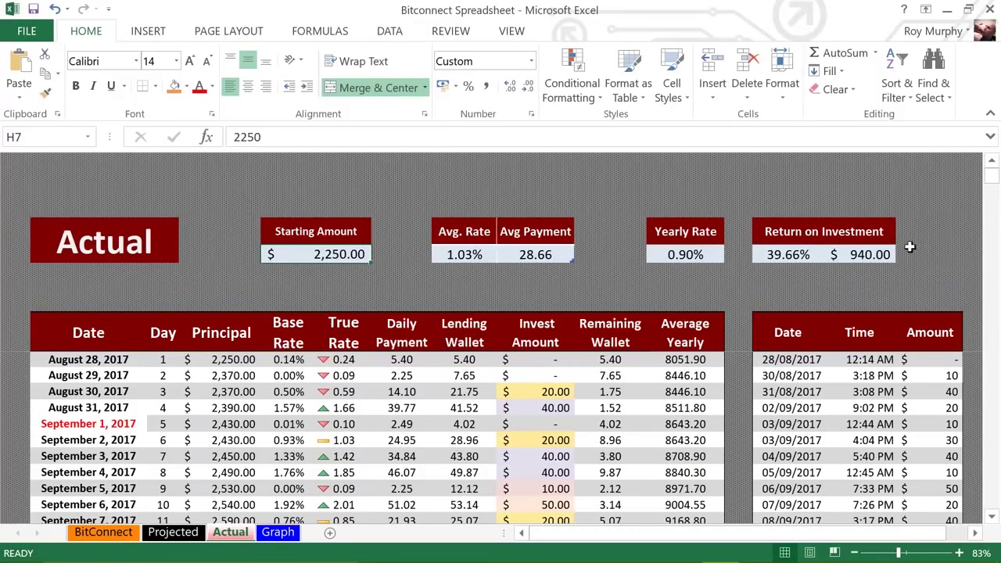
{"action": "left_click", "coordinate": [884, 254]}
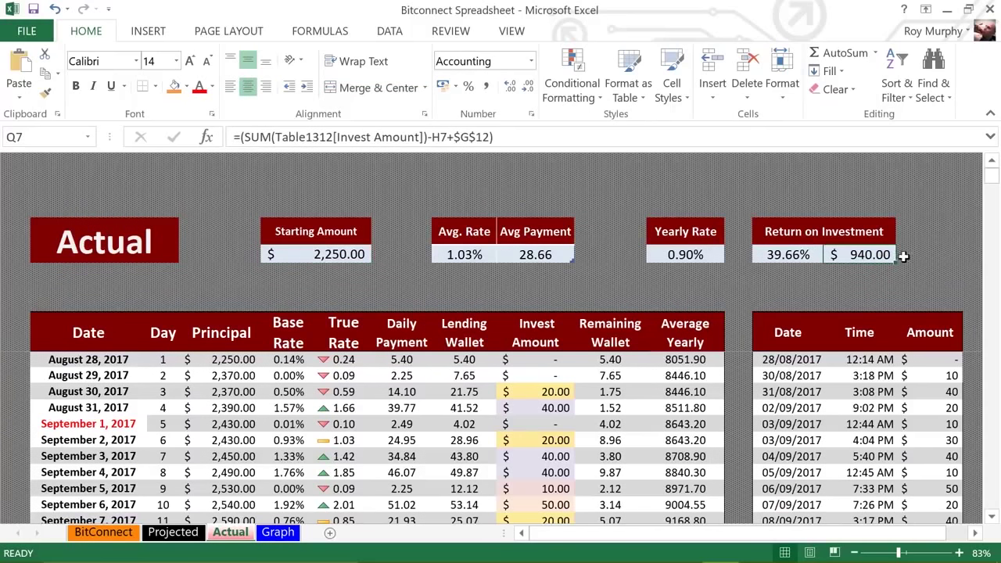
{"action": "left_click", "coordinate": [801, 254]}
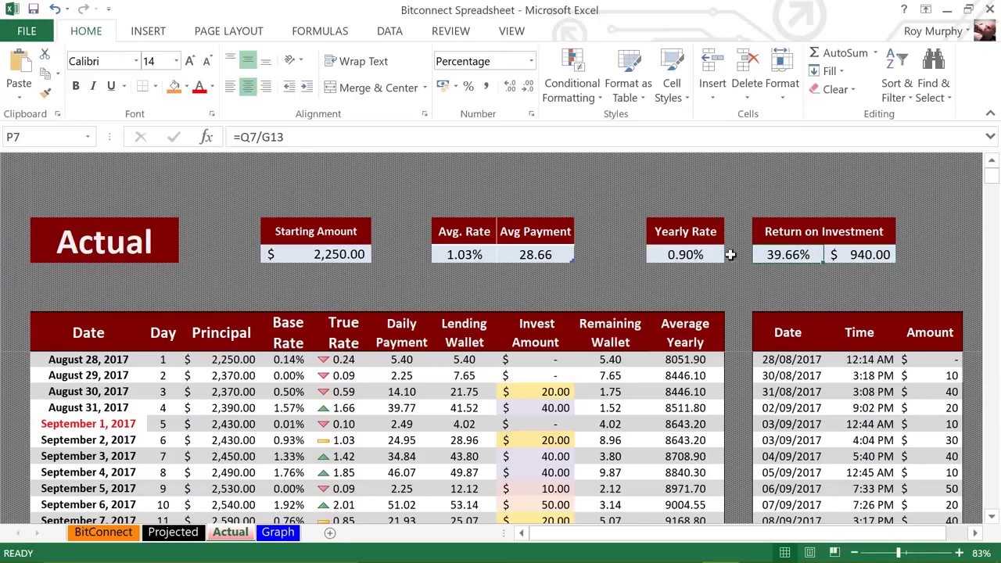
Examine the Average Yearly formula for August 28, 2017 and look through the September rows of the Actual table
{"action": "left_click", "coordinate": [675, 360]}
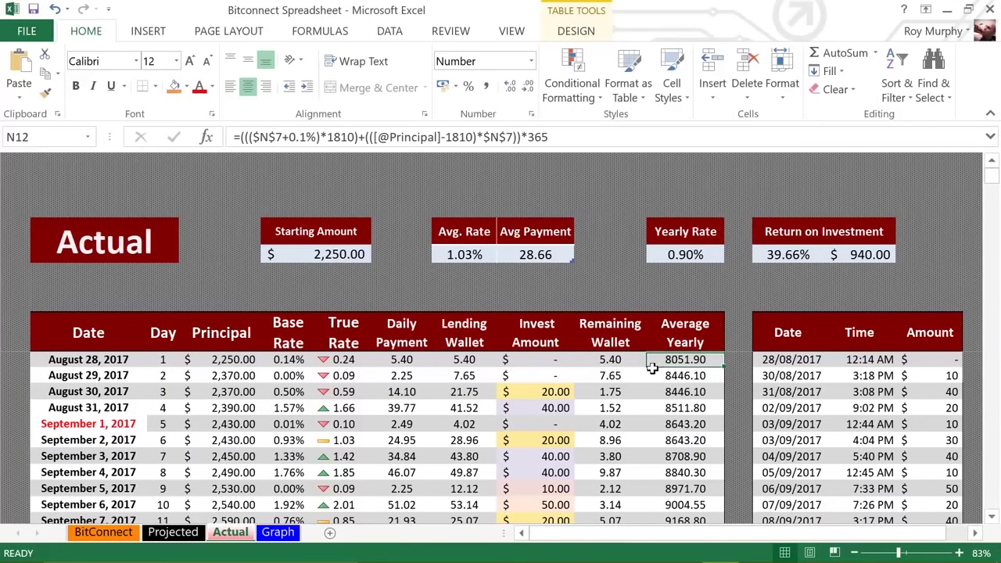
{"action": "scroll", "coordinate": [578, 398], "scroll_direction": "down", "scroll_amount": 6}
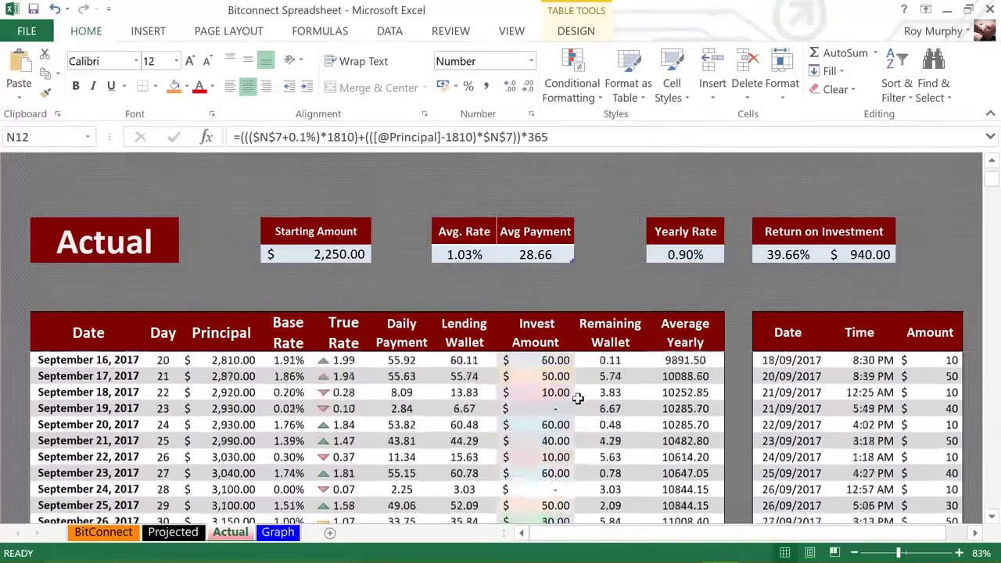
{"action": "scroll", "coordinate": [578, 398], "scroll_direction": "up", "scroll_amount": 6}
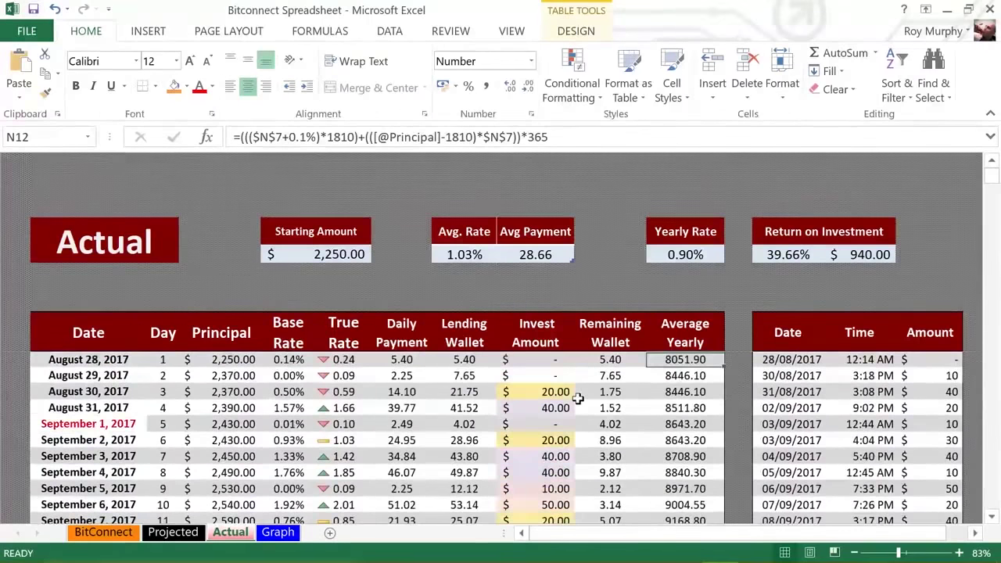
Return to the BitConnect sheet, minimize the workbook and switch to the Bitcoin volatility software page in Microsoft Edge
{"action": "left_click", "coordinate": [118, 532]}
{"action": "left_click", "coordinate": [565, 251]}
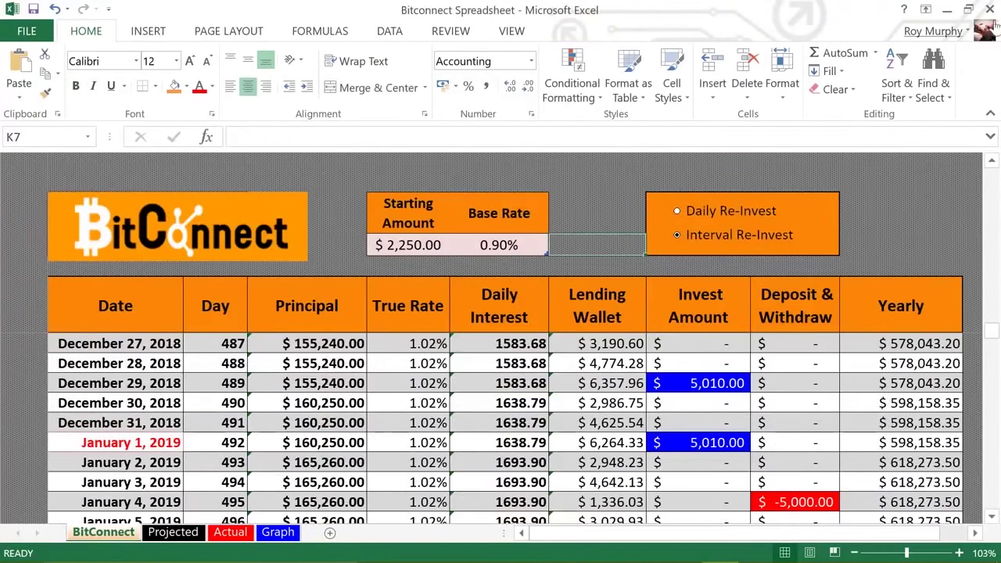
{"action": "left_click", "coordinate": [946, 10]}
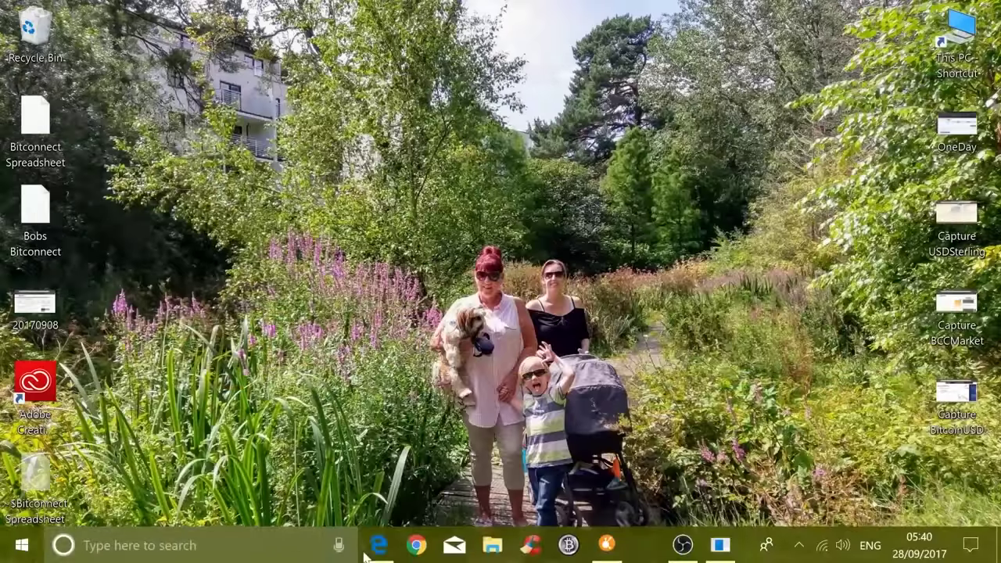
{"action": "left_click", "coordinate": [380, 548]}
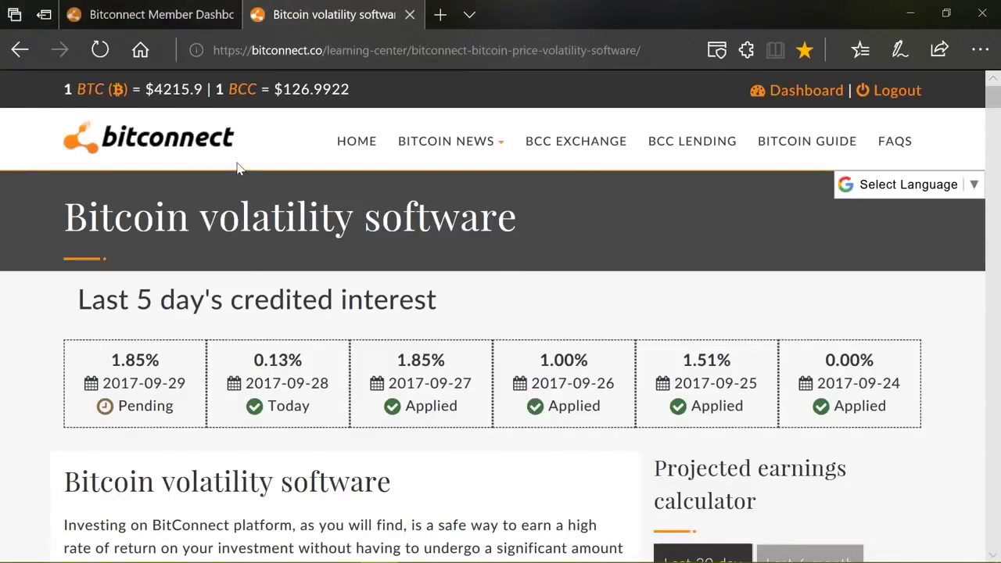